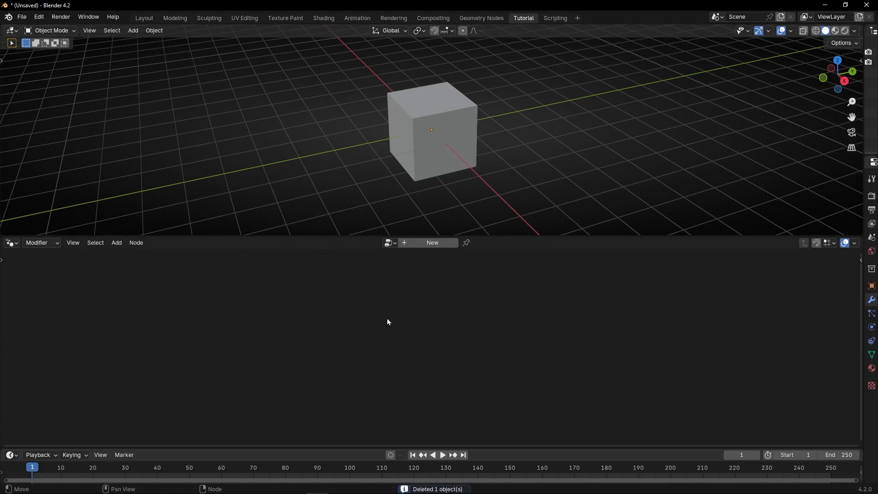
Step: Create a new geometry node tree on the cube and add a Simulation Zone above the existing nodes
{"action": "left_click", "coordinate": [431, 243]}
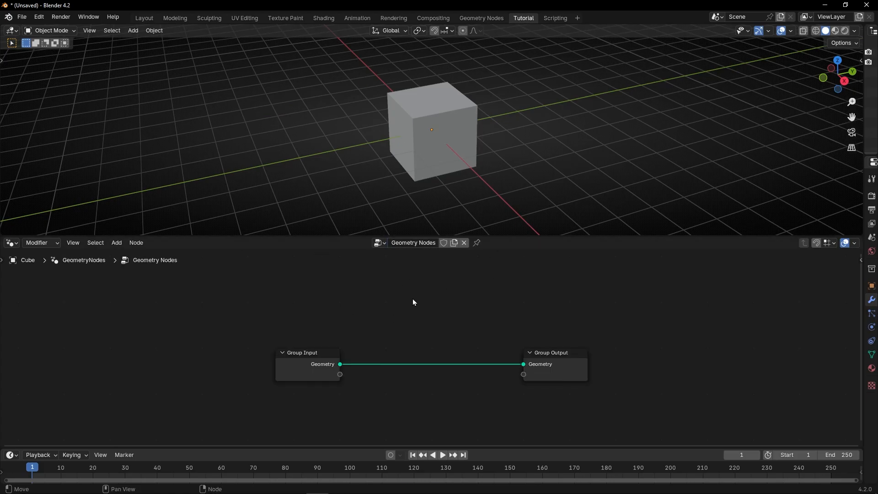
{"action": "key", "text": "shift+a"}
{"action": "type", "text": "simula"}
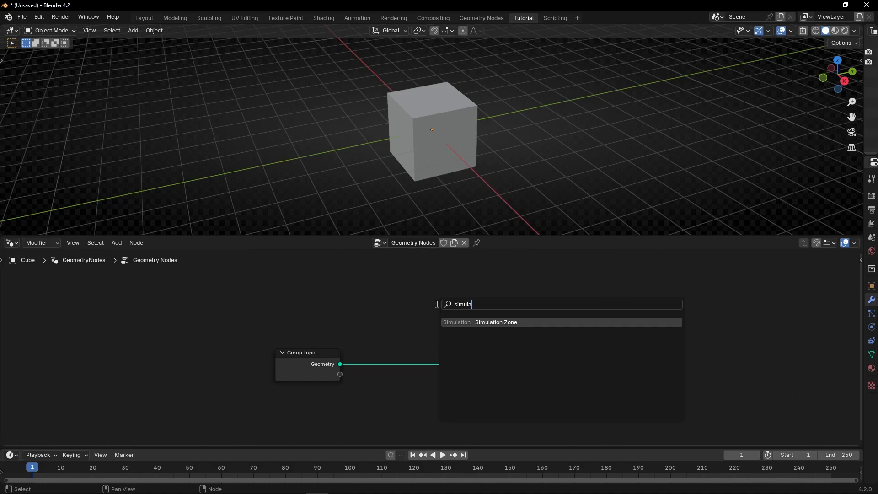
{"action": "key", "text": "Return"}
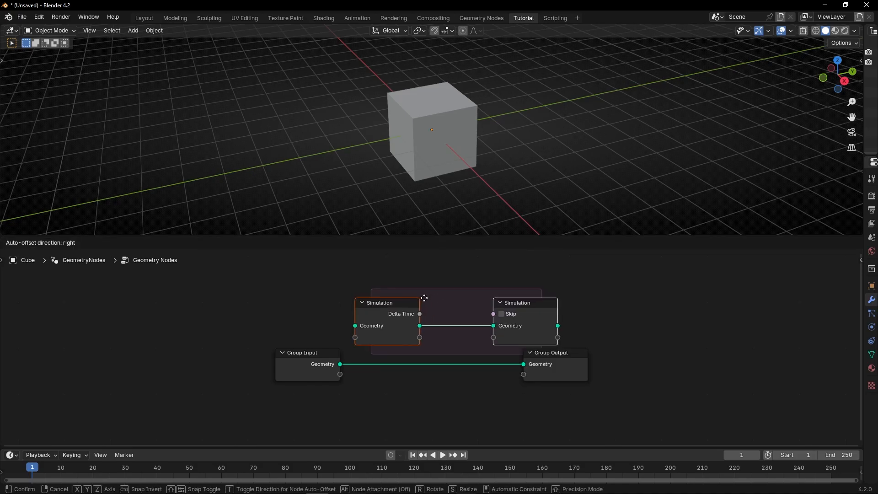
{"action": "left_click", "coordinate": [433, 367]}
Step: Cut the direct Group Input to Group Output link and route the geometry through the Simulation Zone, aligning the nodes in a row
{"action": "right_click_drag", "start_coordinate": [426, 352], "coordinate": [416, 428], "text": "ctrl"}
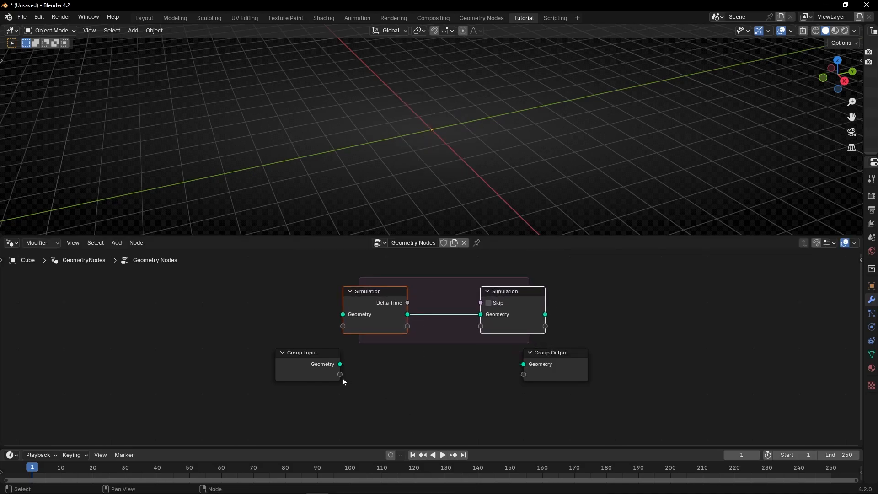
{"action": "left_click_drag", "start_coordinate": [304, 372], "coordinate": [255, 324]}
{"action": "right_click_drag", "start_coordinate": [255, 324], "coordinate": [372, 319], "text": "alt"}
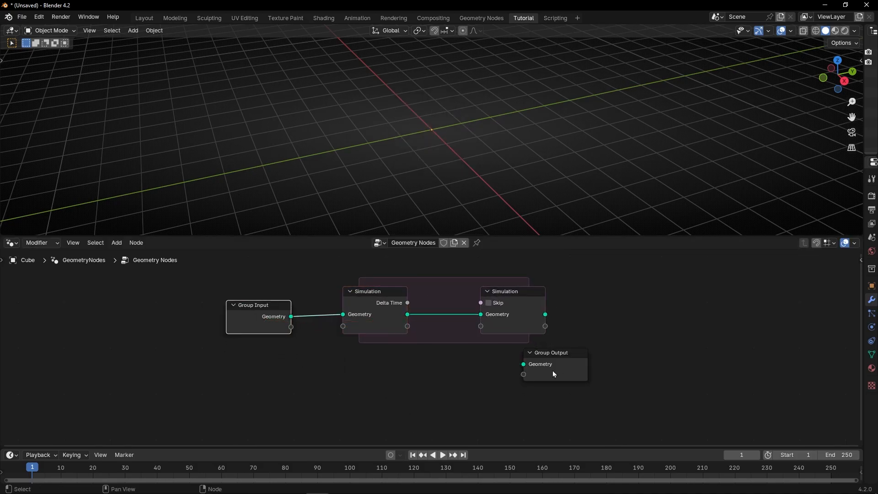
{"action": "left_click_drag", "start_coordinate": [554, 370], "coordinate": [610, 327]}
{"action": "right_click_drag", "start_coordinate": [520, 308], "coordinate": [603, 322], "text": "alt"}
{"action": "key", "text": "Home"}
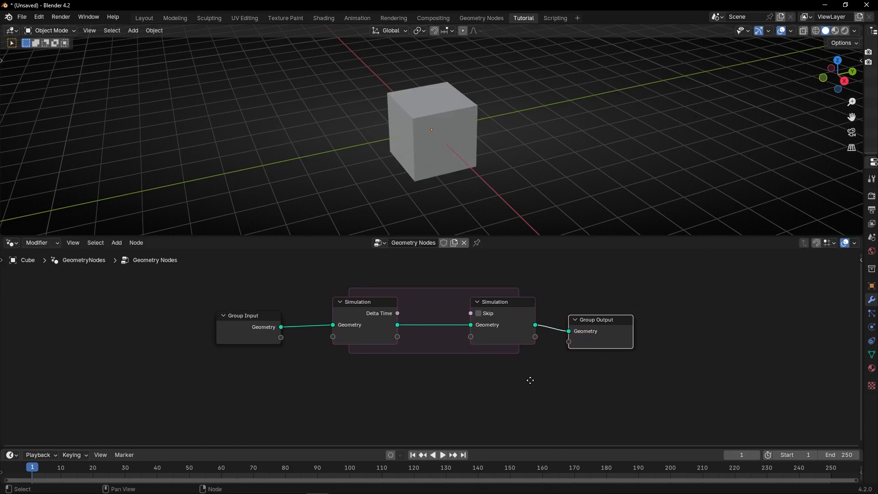
{"action": "left_click_drag", "start_coordinate": [261, 346], "coordinate": [274, 340]}
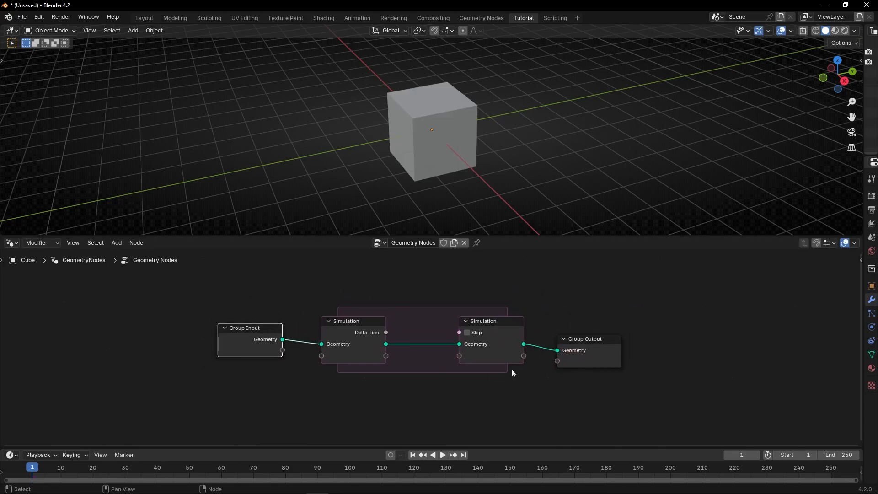
{"action": "left_click_drag", "start_coordinate": [577, 348], "coordinate": [572, 339]}
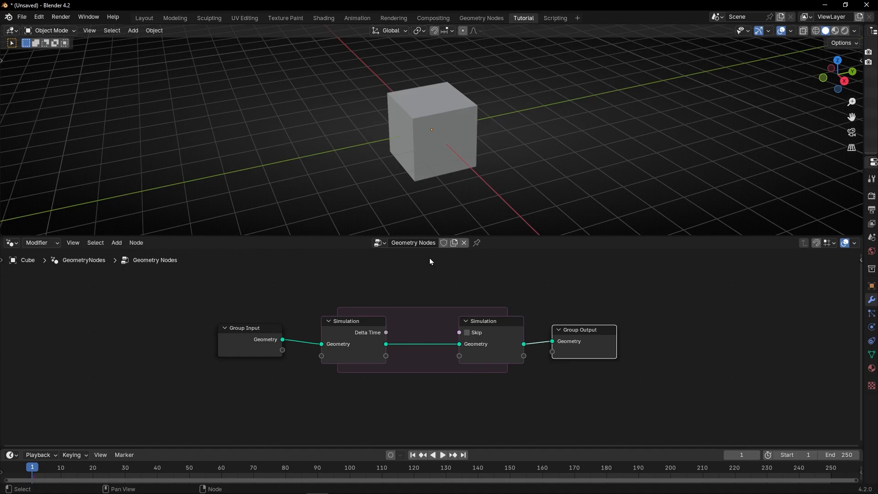
Step: Play the animation with the empty Simulation Zone briefly, stop it and return to frame 1
{"action": "scroll", "coordinate": [436, 289], "scroll_direction": "up", "scroll_amount": 3}
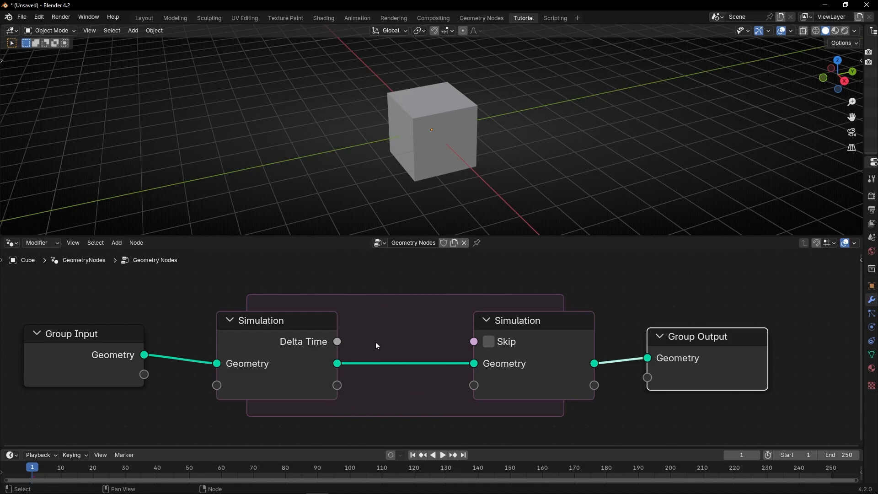
{"action": "key", "text": "space"}
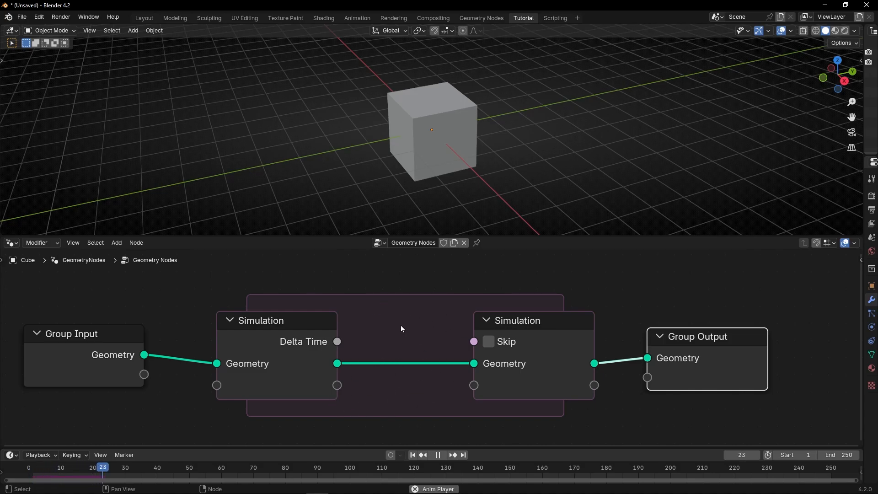
{"action": "key", "text": "space"}
{"action": "left_click", "coordinate": [413, 455]}
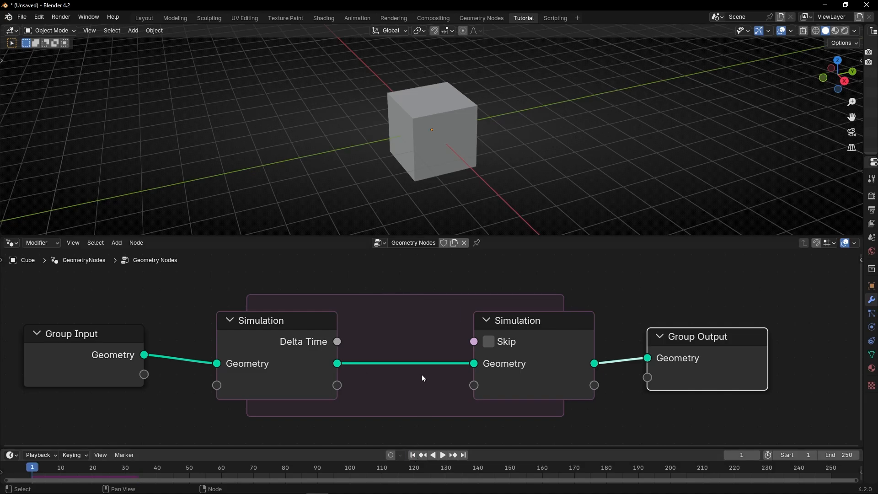
Step: Insert a Transform Geometry node on the geometry link inside the Simulation Zone and center it between the two Simulation nodes
{"action": "scroll", "coordinate": [415, 339], "scroll_direction": "down", "scroll_amount": 2}
{"action": "key", "text": "shift+a"}
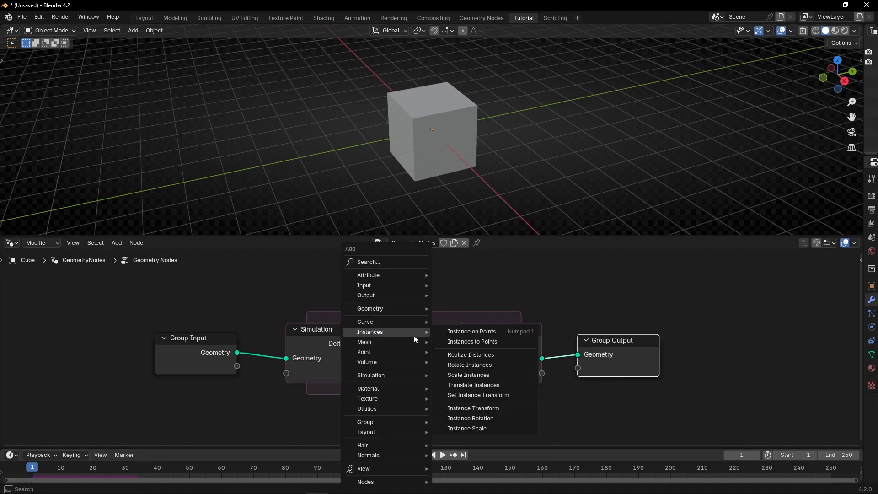
{"action": "type", "text": "tra"}
{"action": "left_click", "coordinate": [484, 354]}
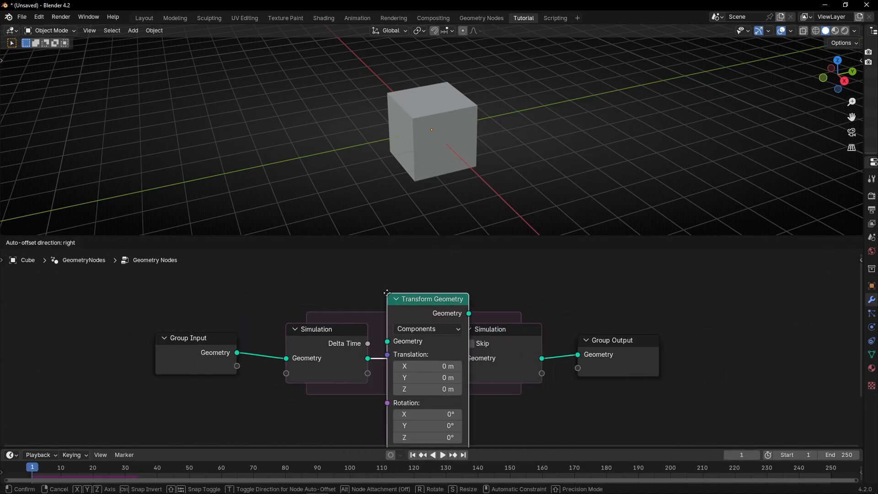
{"action": "left_click", "coordinate": [462, 361]}
{"action": "scroll", "coordinate": [496, 379], "scroll_direction": "down", "scroll_amount": 3}
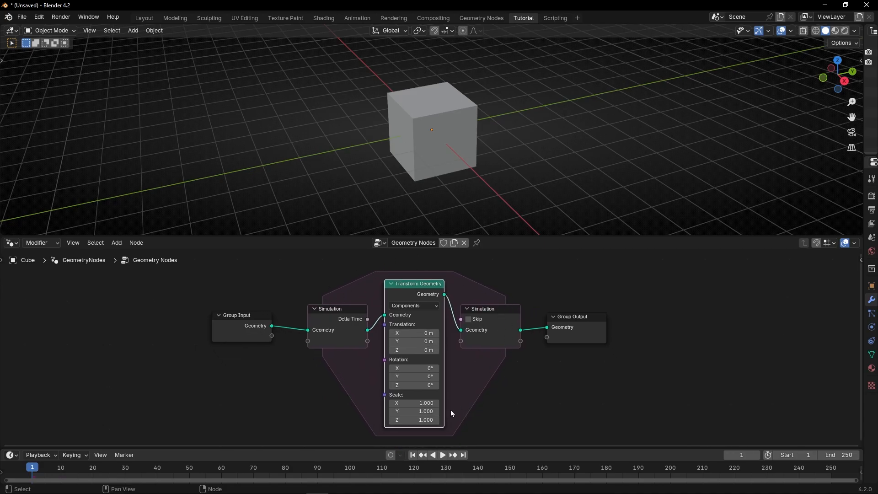
{"action": "left_click_drag", "start_coordinate": [411, 287], "coordinate": [425, 298]}
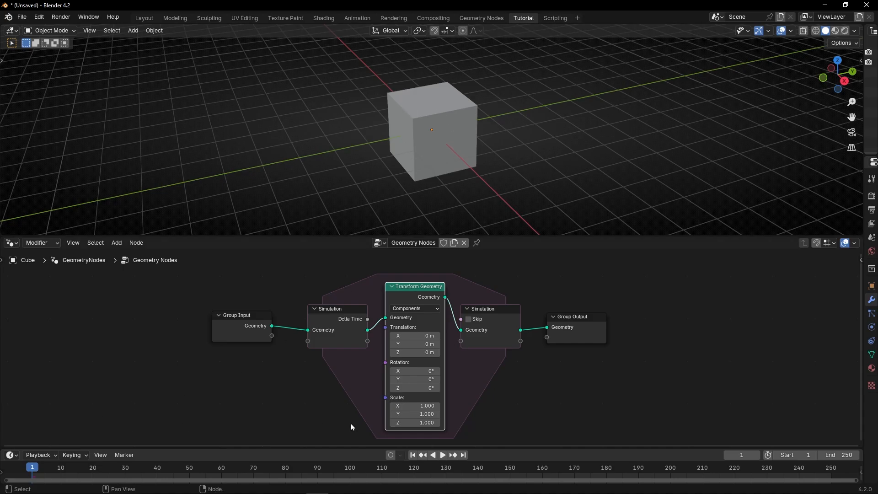
{"action": "mouse_move", "coordinate": [411, 304]}
{"action": "left_mouse_down"}
{"action": "mouse_move", "coordinate": [417, 278]}
{"action": "mouse_move", "coordinate": [416, 311]}
{"action": "left_mouse_up"}
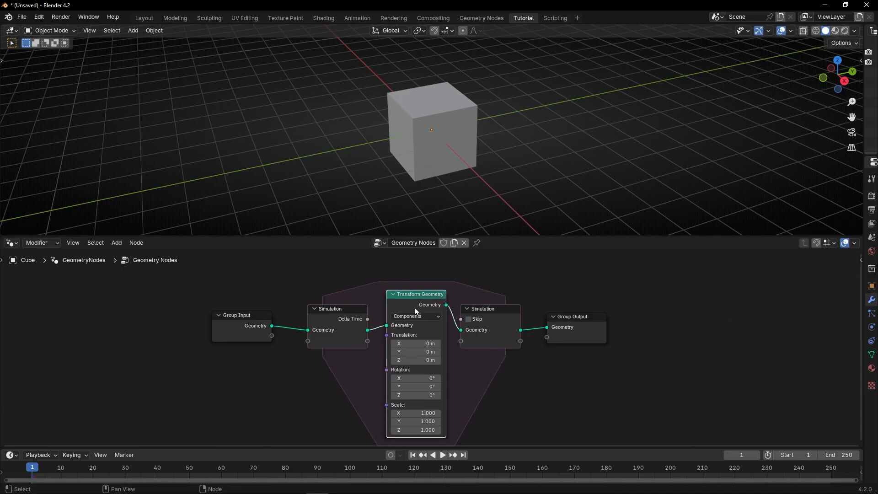
Step: Play the animation with the unchanged Transform Geometry node, stop it and go back to frame 1
{"action": "key", "text": "space"}
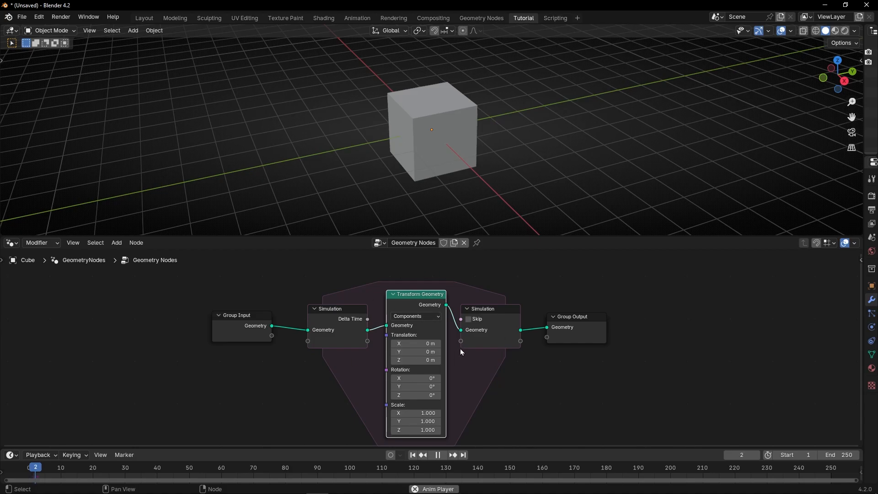
{"action": "key", "text": "space"}
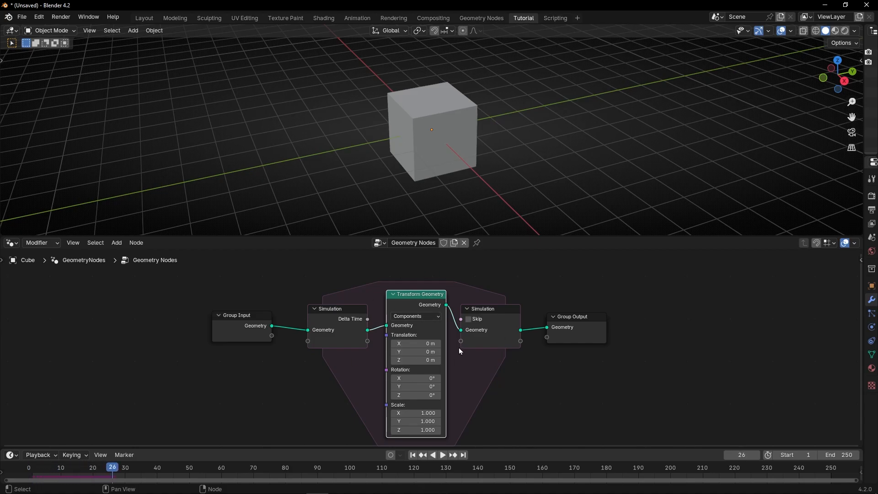
{"action": "left_click", "coordinate": [413, 455]}
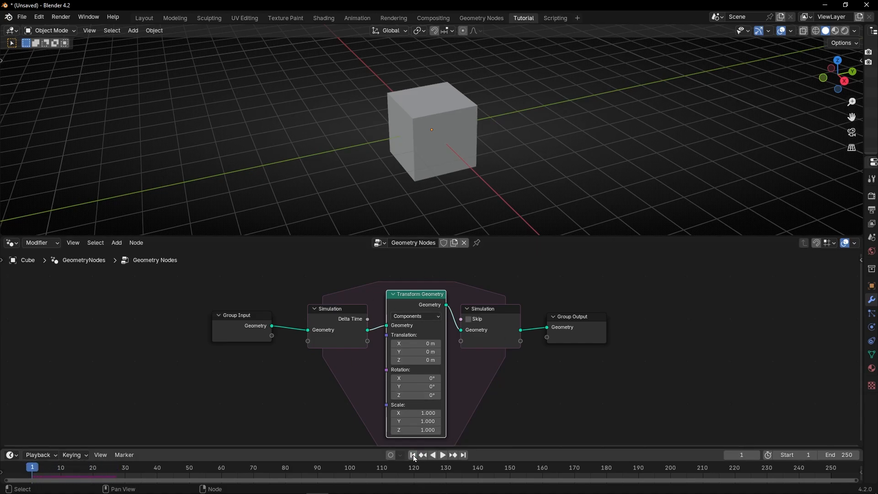
Step: Set the Transform Geometry node's X translation to 1 m
{"action": "scroll", "coordinate": [417, 344], "scroll_direction": "up", "scroll_amount": 3}
{"action": "left_click", "coordinate": [415, 346]}
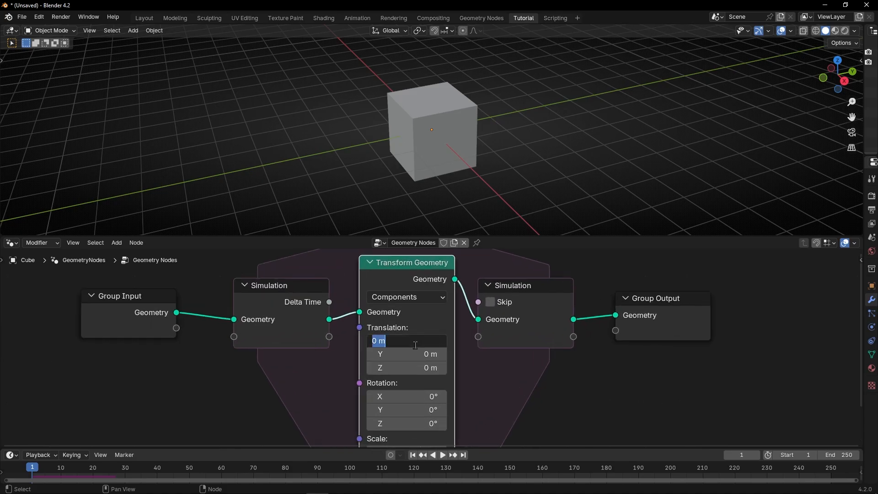
{"action": "type", "text": "1"}
{"action": "key", "text": "Return"}
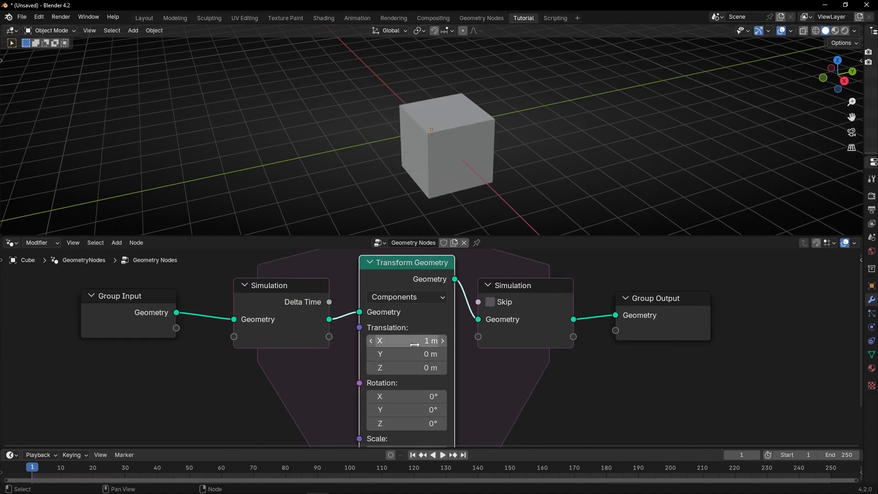
Step: View the cube from the front and step the timeline one frame at a time from frame 0 to frame 6
{"action": "left_click", "coordinate": [823, 78]}
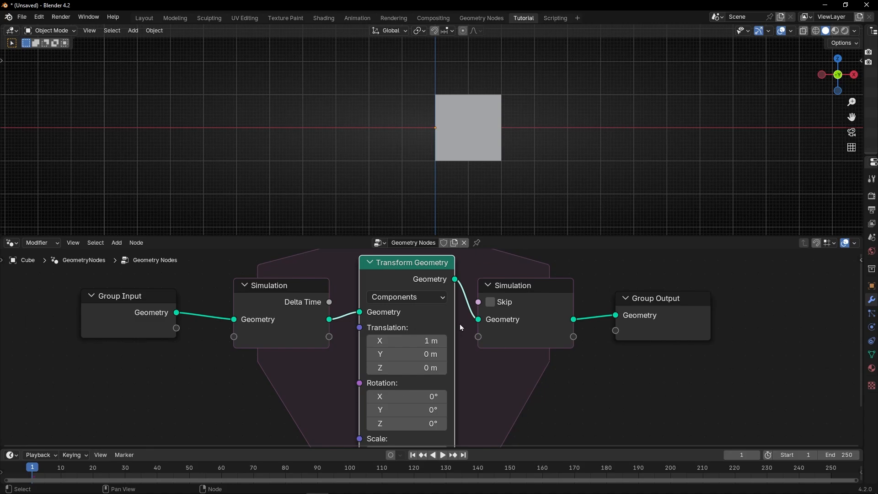
{"action": "left_click", "coordinate": [727, 456]}
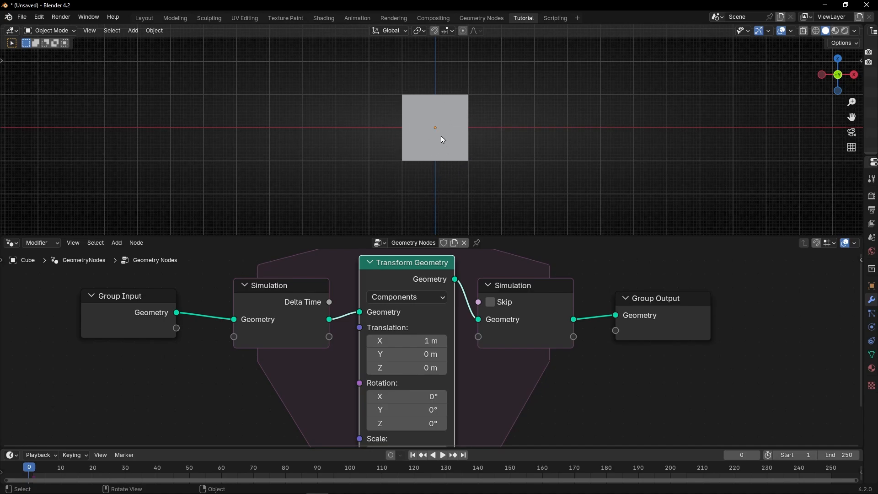
{"action": "left_click", "coordinate": [757, 456]}
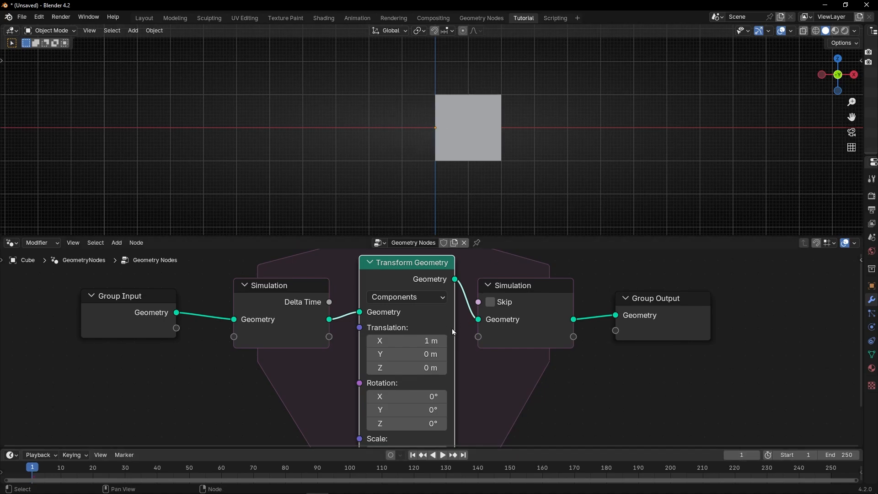
{"action": "left_click", "coordinate": [757, 456]}
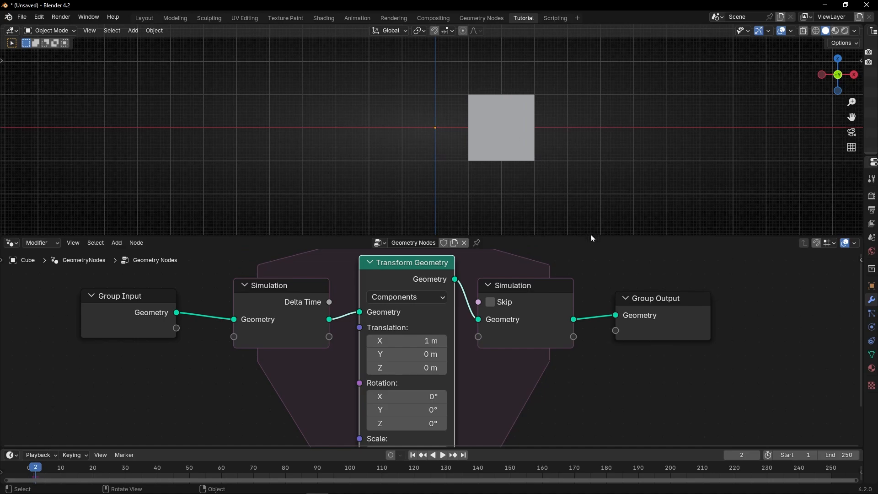
{"action": "left_click", "coordinate": [757, 455]}
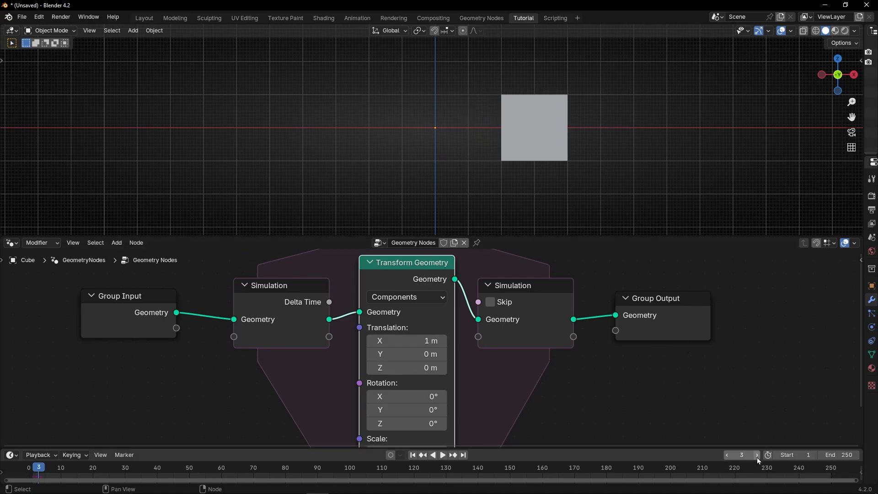
{"action": "left_click", "coordinate": [757, 455]}
{"action": "left_click", "coordinate": [756, 456]}
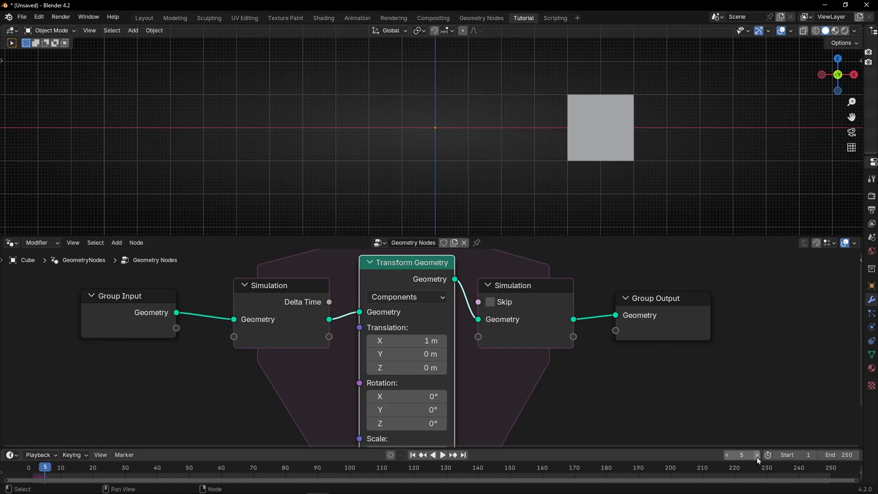
{"action": "left_click", "coordinate": [756, 456]}
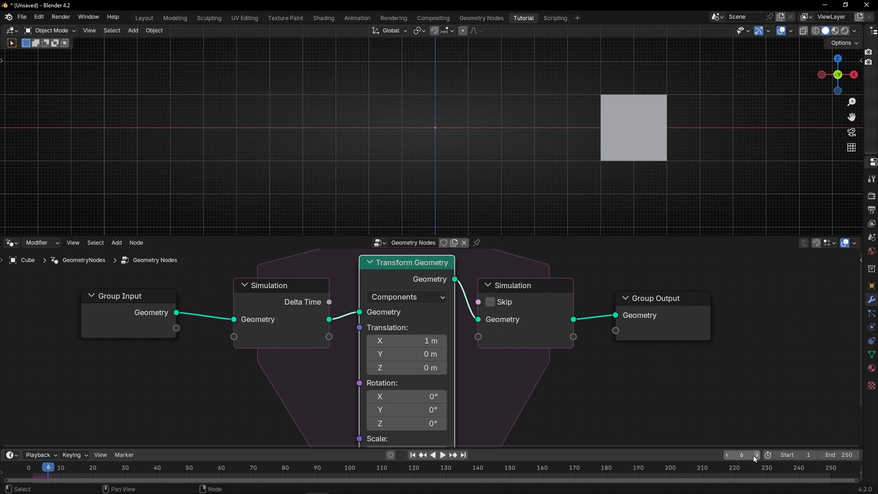
Step: Return to frame 1 and play the simulation in a wider front view, pausing at about frame 51
{"action": "left_click", "coordinate": [412, 455]}
{"action": "scroll", "coordinate": [446, 168], "scroll_direction": "down", "scroll_amount": 6}
{"action": "middle_click_drag", "start_coordinate": [445, 168], "coordinate": [132, 161], "text": "shift"}
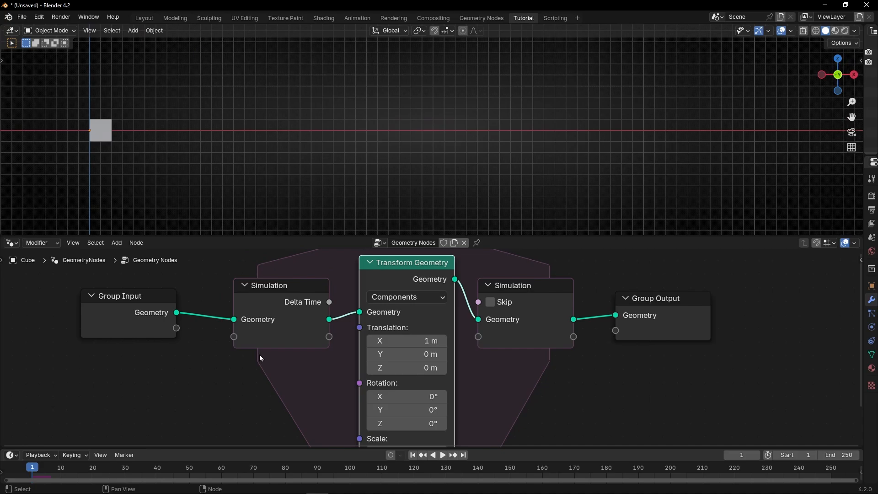
{"action": "key", "text": "space"}
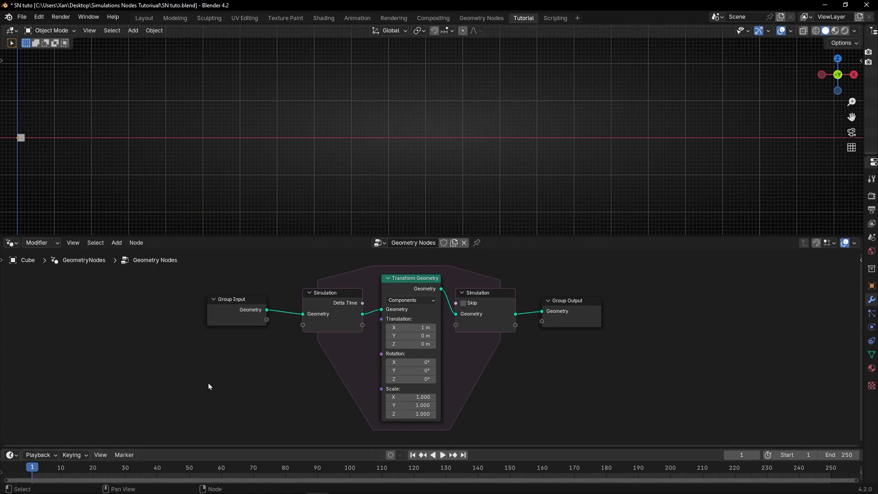
{"action": "key", "text": "space"}
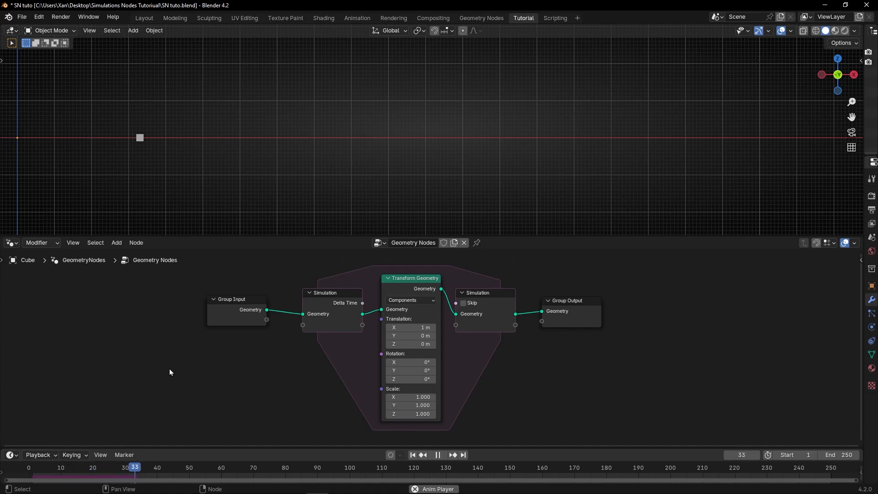
{"action": "key", "text": "space"}
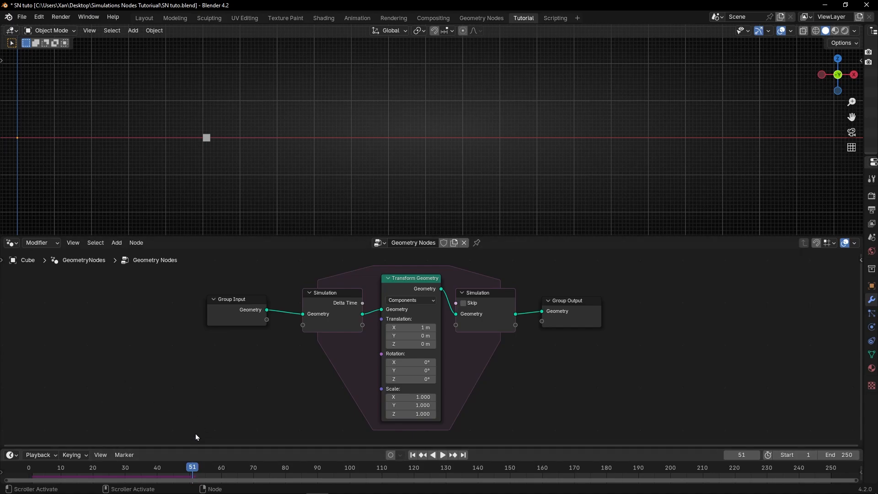
Step: Continue playback to about frame 73, then scrub back to frame 49 and forward to frame 65 to review the cached simulation
{"action": "key", "text": "space"}
{"action": "key", "text": "space"}
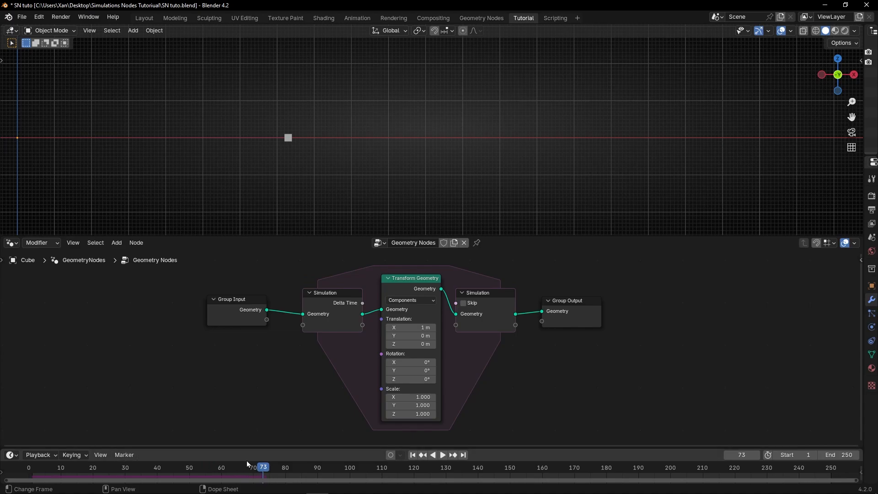
{"action": "left_click_drag", "start_coordinate": [264, 472], "coordinate": [189, 473]}
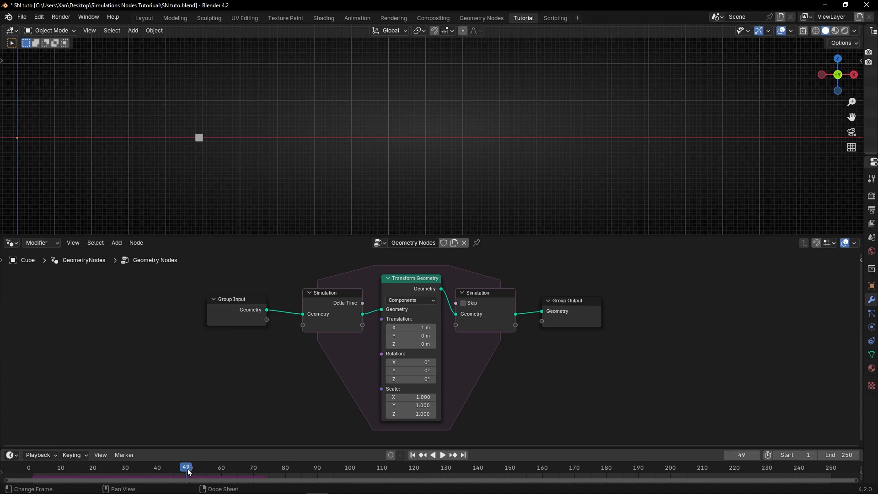
{"action": "left_click_drag", "start_coordinate": [189, 472], "coordinate": [235, 470]}
{"action": "key", "text": "space"}
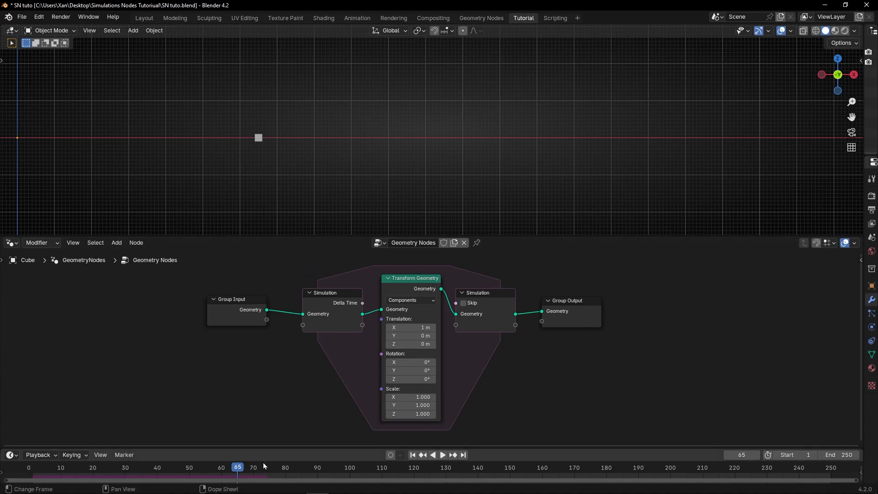
Step: Scrub back to about frame 8, play the cached simulation to frame 60, and scrub back to frame 11
{"action": "left_click_drag", "start_coordinate": [259, 469], "coordinate": [55, 469]}
{"action": "key", "text": "space"}
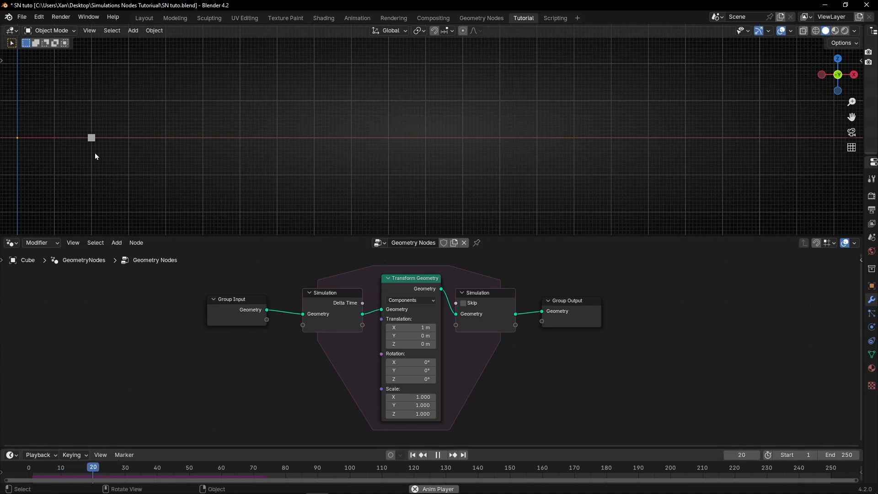
{"action": "key", "text": "space"}
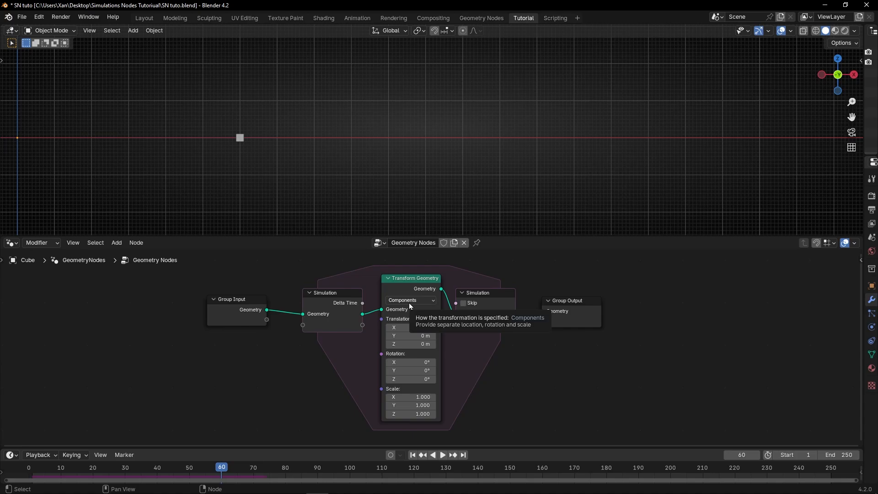
{"action": "left_click_drag", "start_coordinate": [230, 469], "coordinate": [66, 456]}
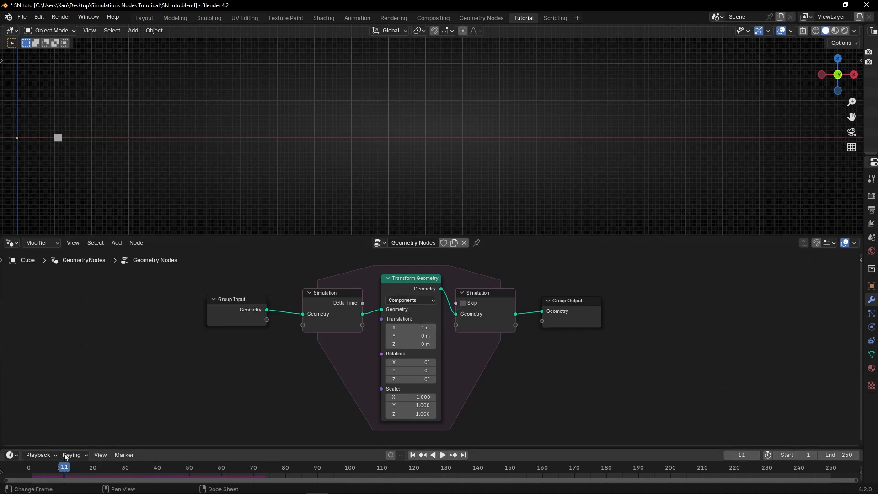
Step: Set the Transform Geometry node's X translation to 4 m at frame 11 and play the already cached frames
{"action": "left_click", "coordinate": [406, 327]}
{"action": "type", "text": "4"}
{"action": "key", "text": "Return"}
{"action": "key", "text": "space"}
{"action": "key", "text": "space"}
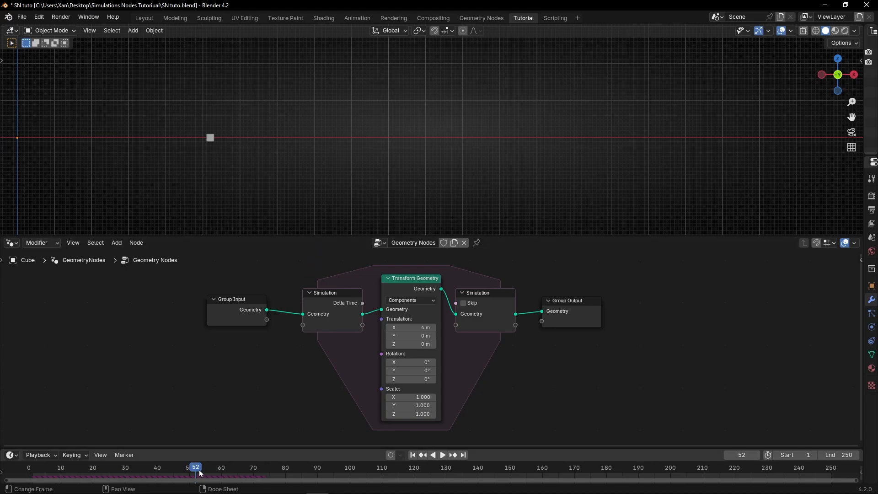
Step: Scrub back to frame 23, replay the outdated cache through to frame 112, and scrub back to frame 41
{"action": "left_click", "coordinate": [184, 468]}
{"action": "key", "text": "space"}
{"action": "left_click_drag", "start_coordinate": [185, 470], "coordinate": [102, 471]}
{"action": "key", "text": "space"}
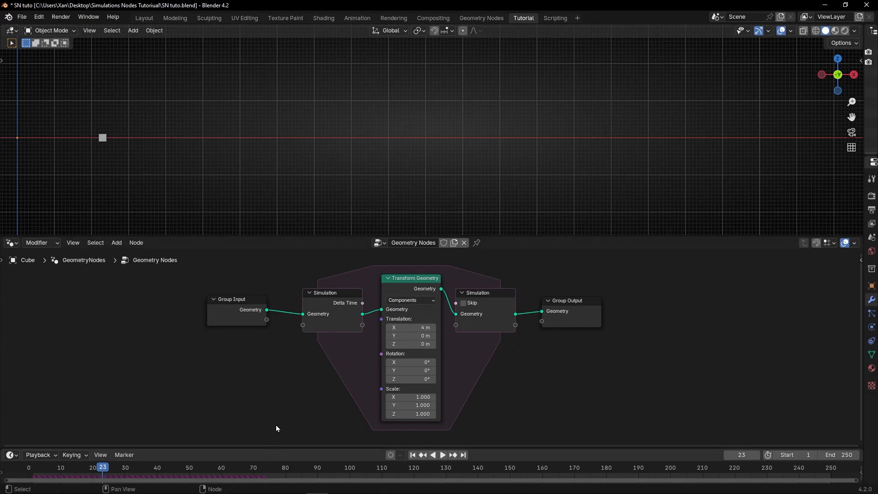
{"action": "key", "text": "space"}
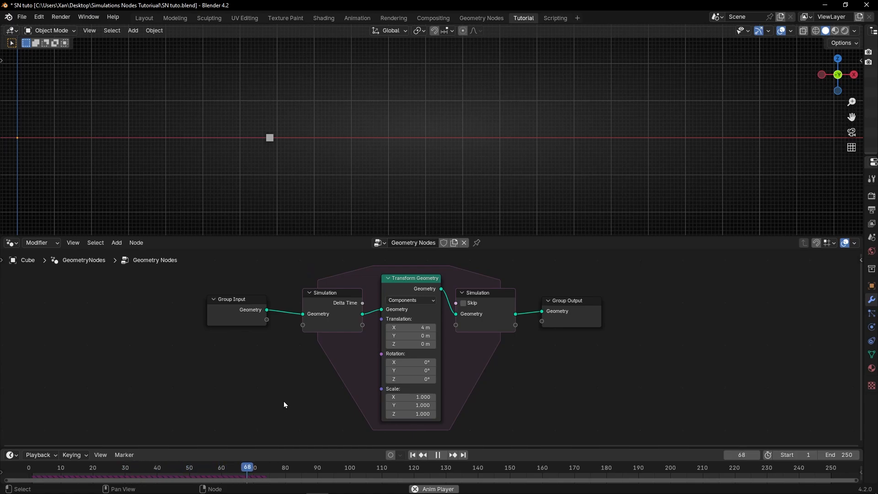
{"action": "key", "text": "space"}
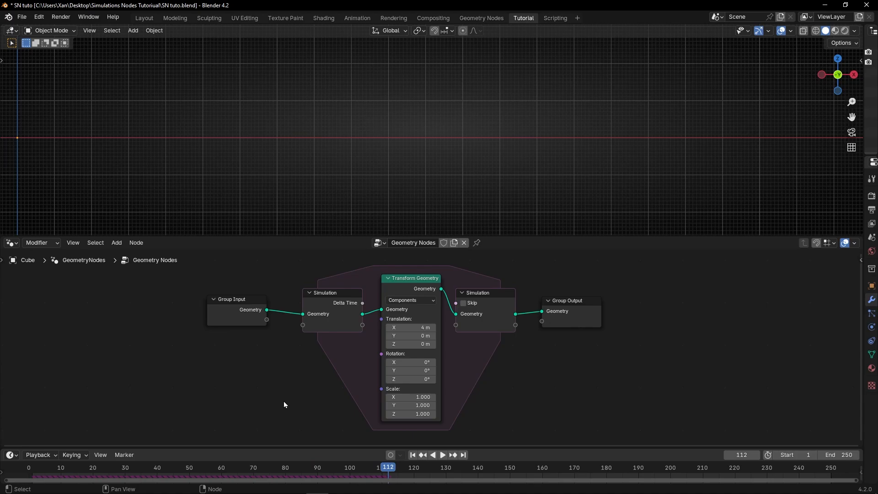
{"action": "left_click_drag", "start_coordinate": [388, 473], "coordinate": [160, 475]}
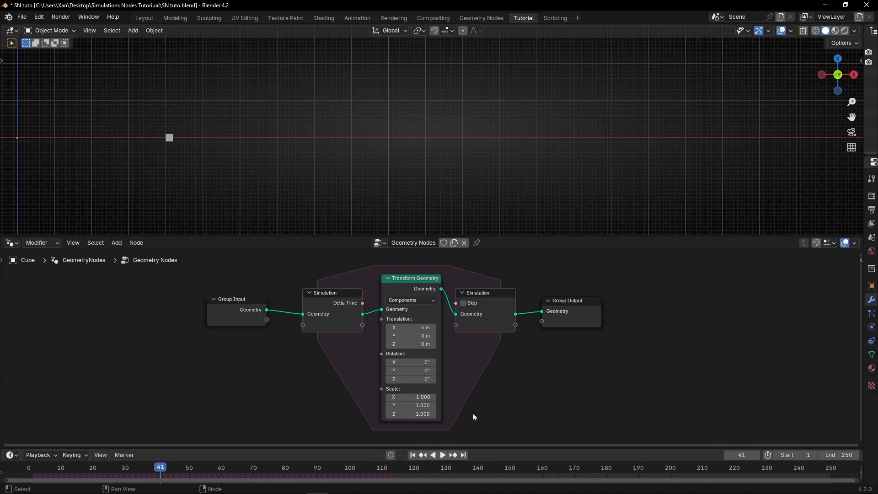
Step: Return to frame 1, set the Transform Geometry node's X translation to 2 m, play the simulation, and scrub back to frame 27
{"action": "left_click", "coordinate": [413, 456]}
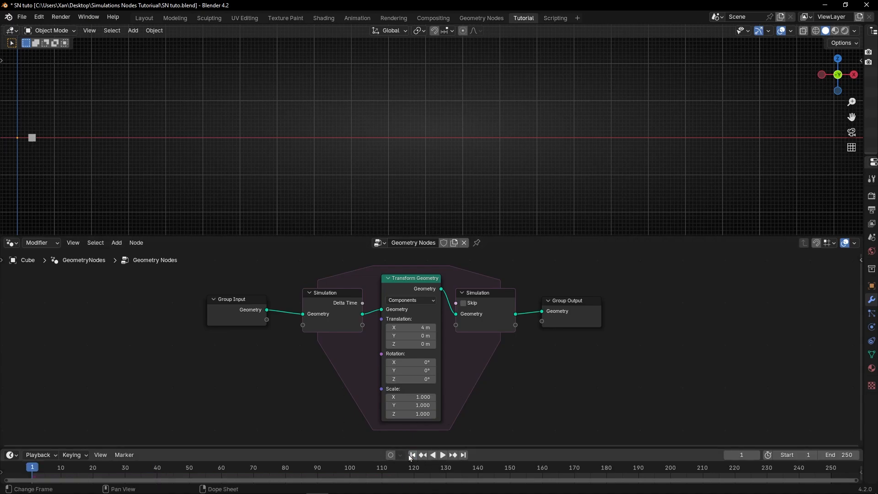
{"action": "left_click", "coordinate": [413, 328]}
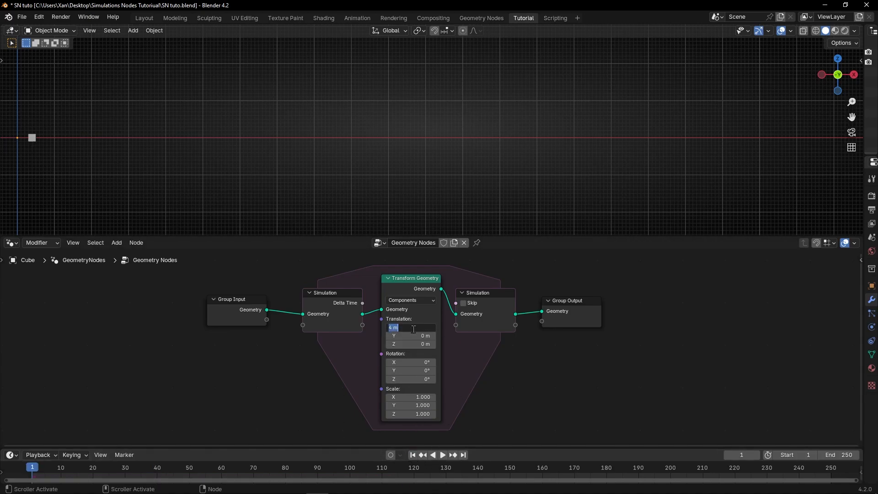
{"action": "type", "text": "2"}
{"action": "key", "text": "Return"}
{"action": "key", "text": "space"}
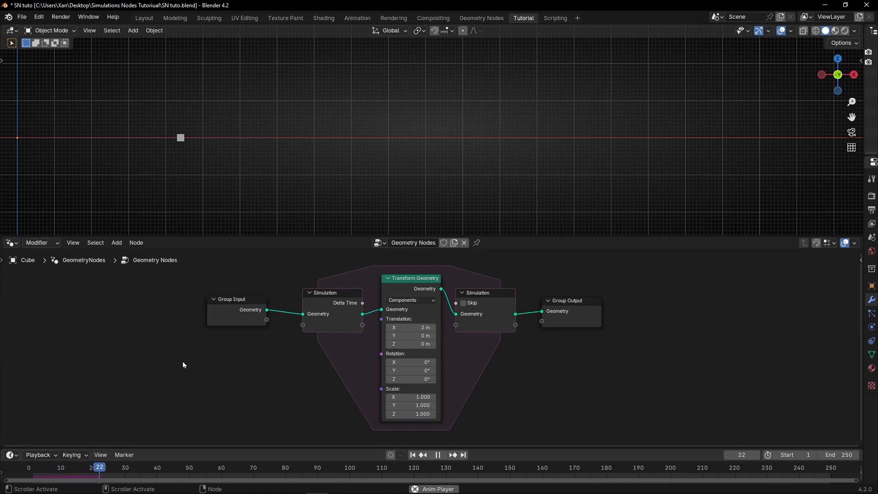
{"action": "key", "text": "space"}
{"action": "left_click_drag", "start_coordinate": [185, 467], "coordinate": [116, 467]}
Step: Set the Transform Geometry node's X translation to 3 m at frame 27 and briefly continue playback
{"action": "left_click", "coordinate": [412, 328]}
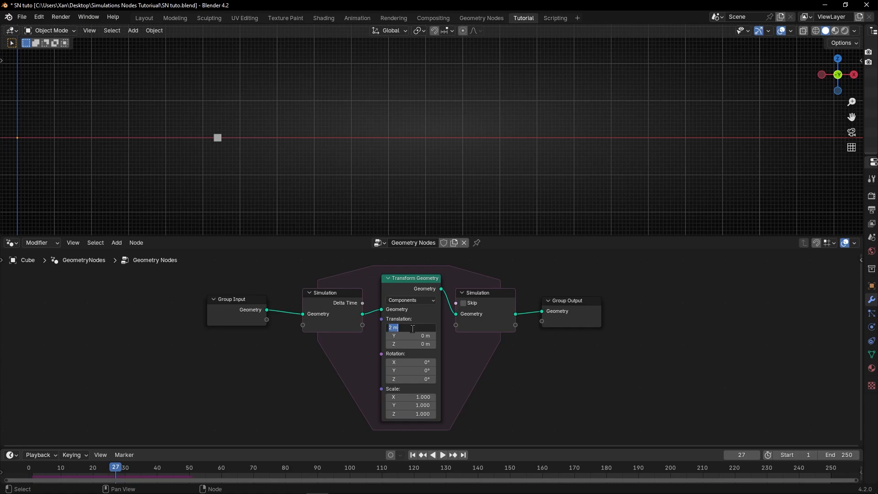
{"action": "type", "text": "3"}
{"action": "key", "text": "Return"}
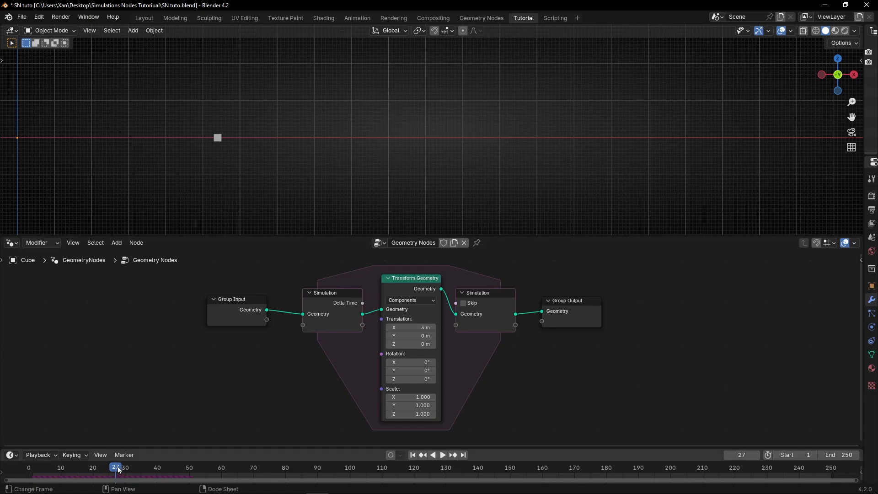
{"action": "key", "text": "space"}
{"action": "key", "text": "space"}
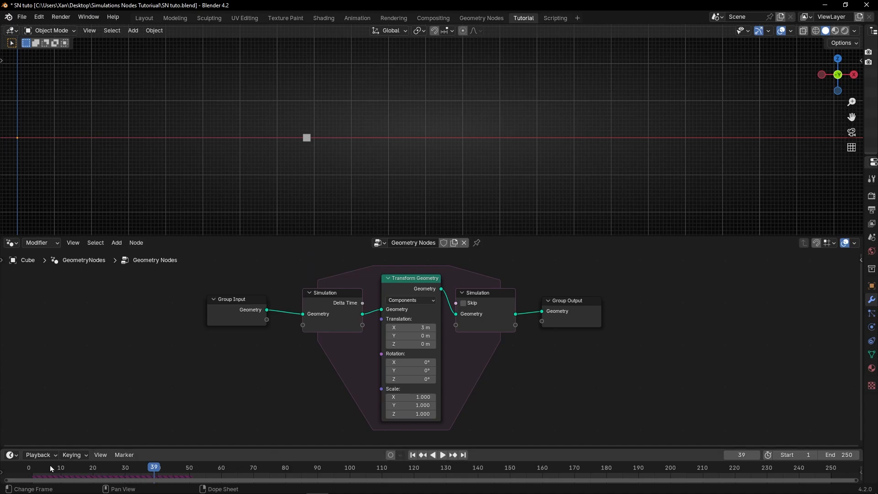
Step: Replay the simulation from frame 1 to frame 27, reset it to frame 1, and save the file
{"action": "left_click", "coordinate": [413, 455]}
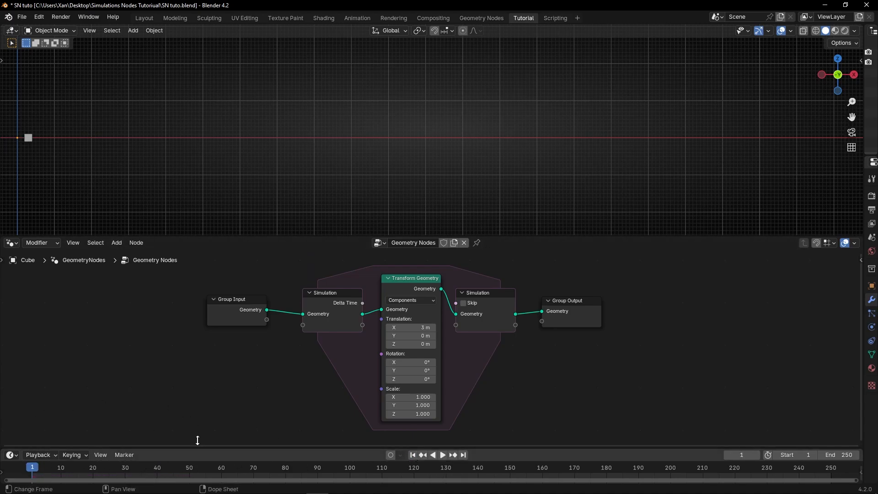
{"action": "key", "text": "space"}
{"action": "key", "text": "space"}
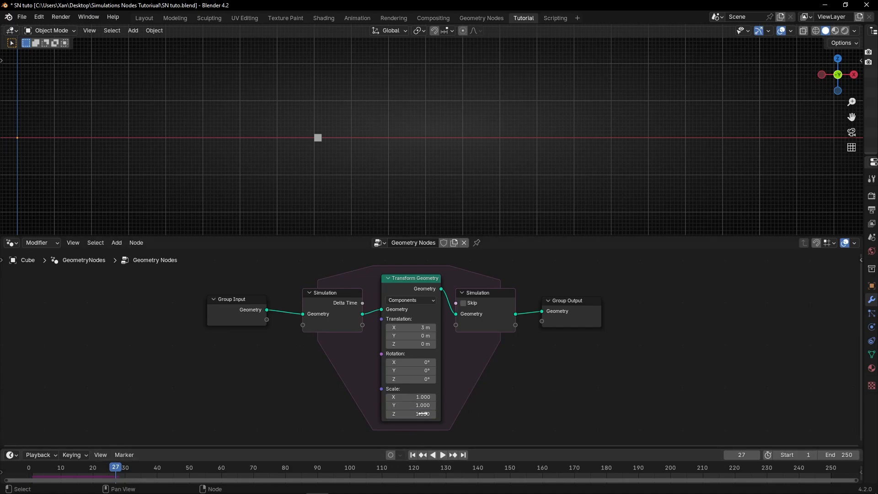
{"action": "left_click", "coordinate": [412, 454]}
{"action": "key", "text": "ctrl+s"}
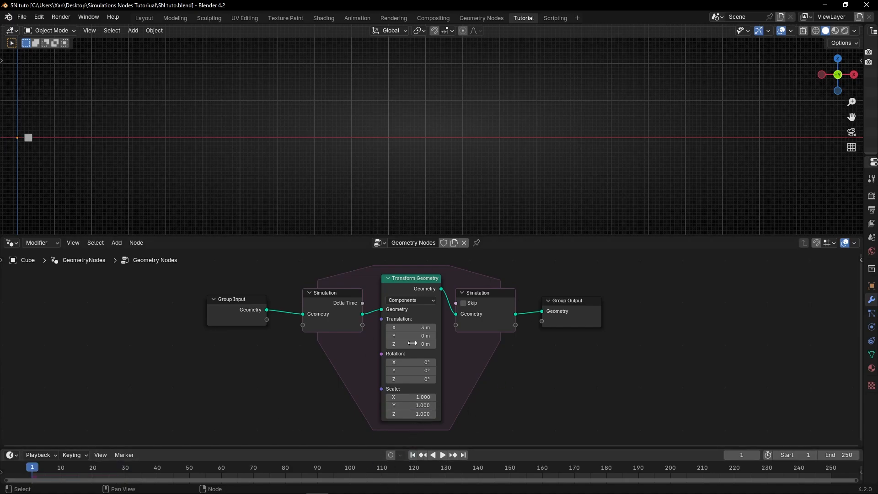
Step: Set the Transform Geometry node's X translation to 1 m
{"action": "scroll", "coordinate": [468, 299], "scroll_direction": "up", "scroll_amount": 4}
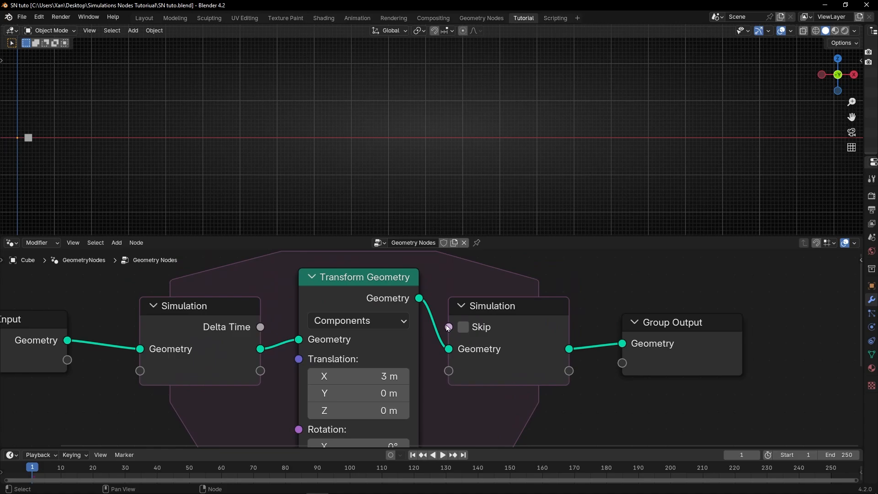
{"action": "left_click", "coordinate": [367, 375]}
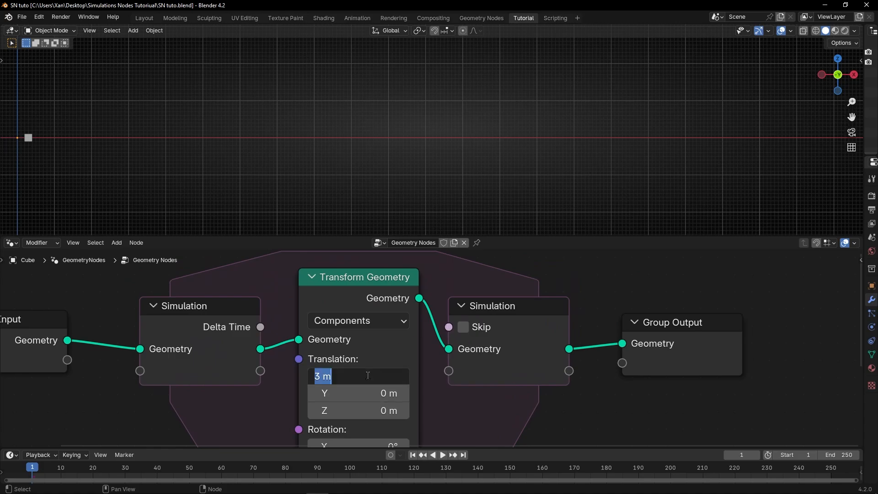
{"action": "type", "text": "1"}
{"action": "key", "text": "Return"}
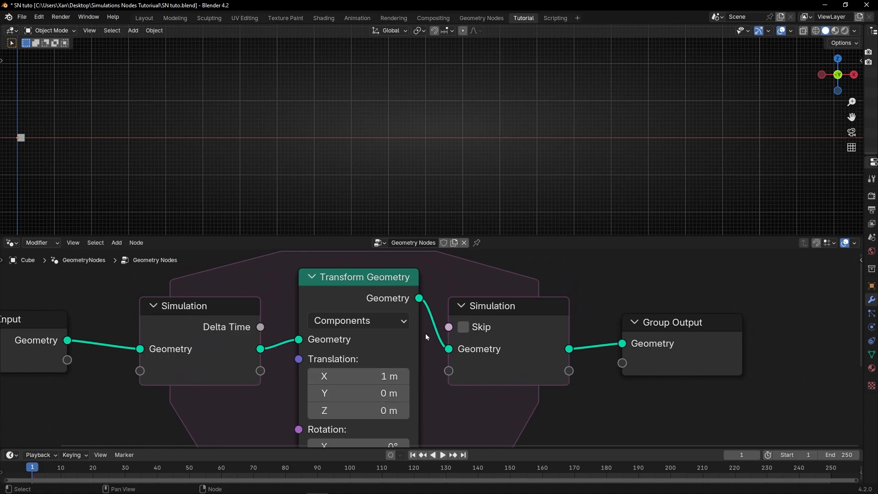
Step: Examine the Skip option on the Simulation output node and toggle it on and off
{"action": "scroll", "coordinate": [423, 335], "scroll_direction": "up", "scroll_amount": 2}
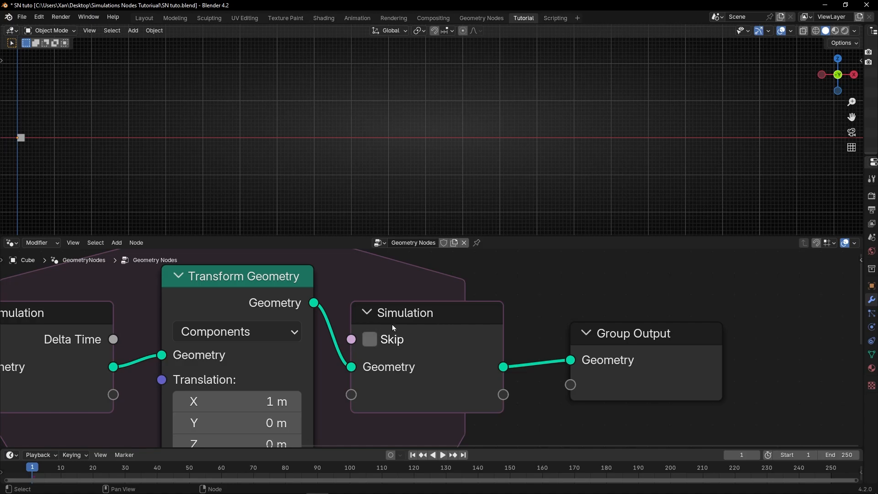
{"action": "scroll", "coordinate": [415, 336], "scroll_direction": "down", "scroll_amount": 2}
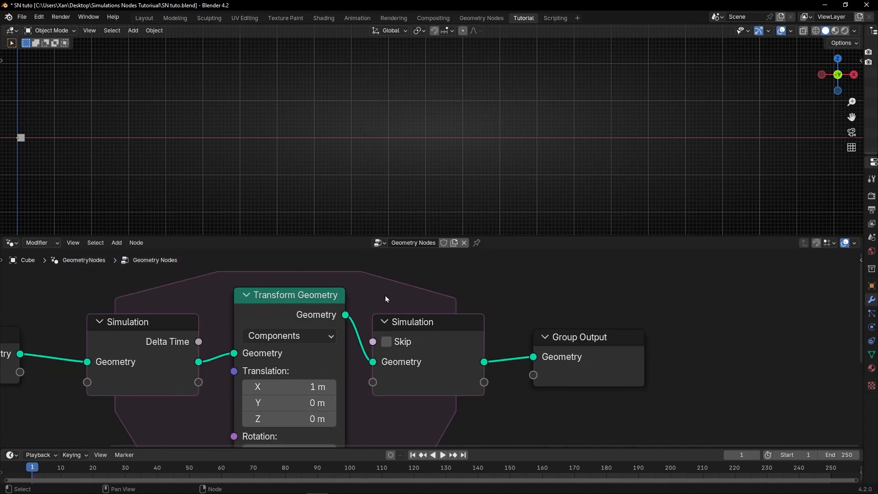
{"action": "scroll", "coordinate": [410, 346], "scroll_direction": "up", "scroll_amount": 2}
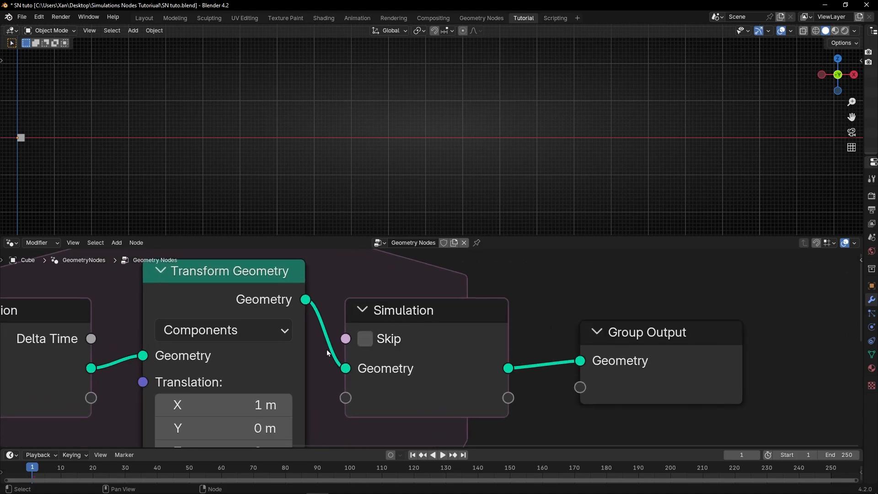
{"action": "left_click", "coordinate": [365, 340]}
{"action": "left_click", "coordinate": [369, 341]}
Step: Play the simulation while repeatedly toggling Skip, pause at frame 249, and return to frame 1 with Skip turned off
{"action": "key", "text": "space"}
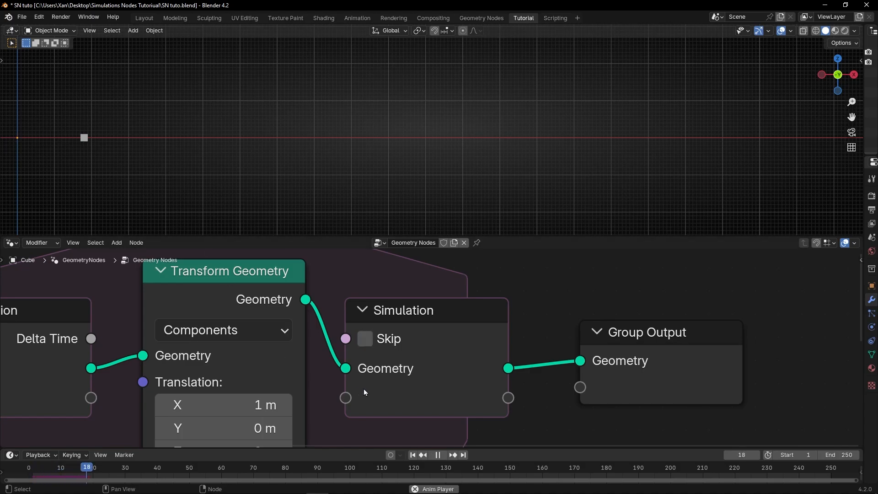
{"action": "left_click", "coordinate": [366, 340]}
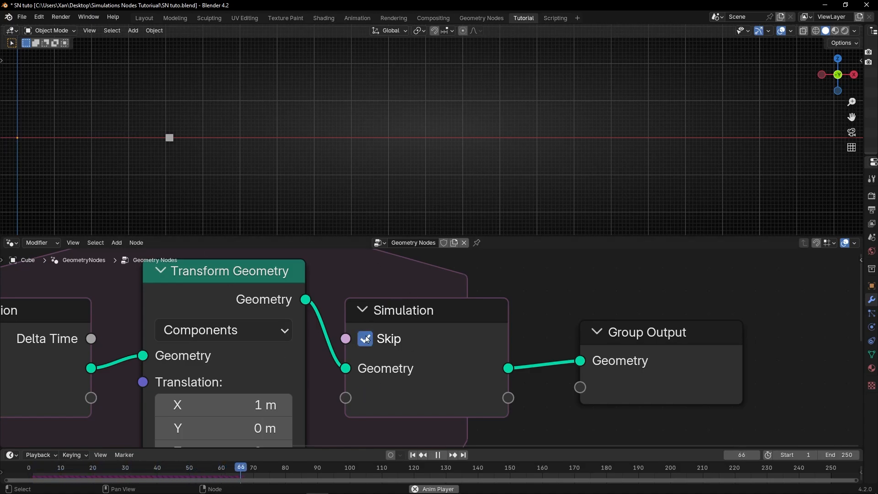
{"action": "left_click", "coordinate": [366, 342]}
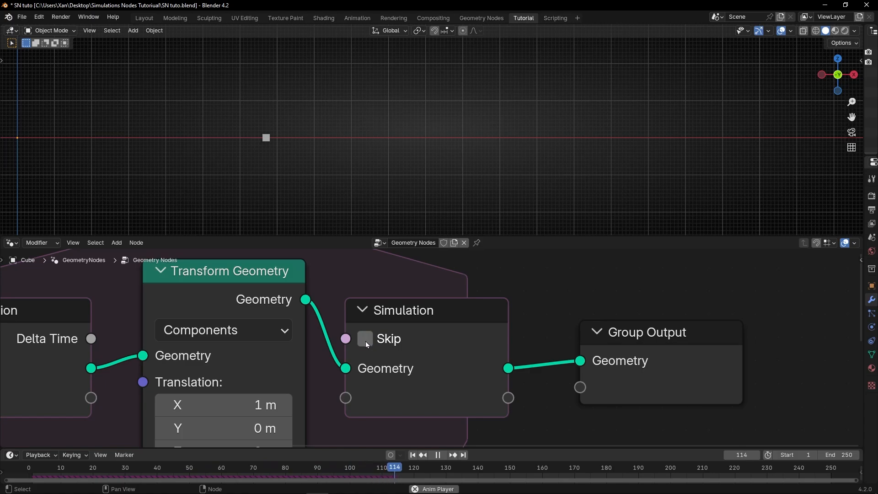
{"action": "left_click", "coordinate": [366, 341]}
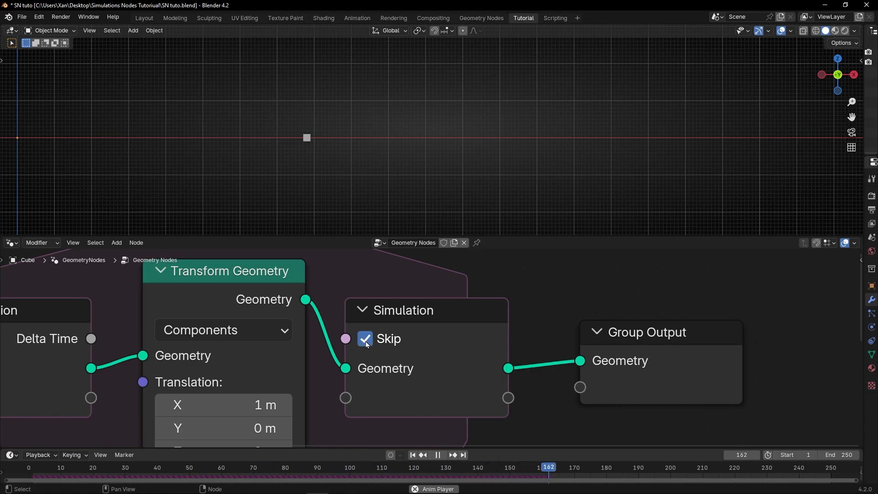
{"action": "left_click", "coordinate": [366, 341]}
{"action": "left_click", "coordinate": [366, 341]}
{"action": "left_click", "coordinate": [366, 341]}
{"action": "left_click", "coordinate": [365, 341]}
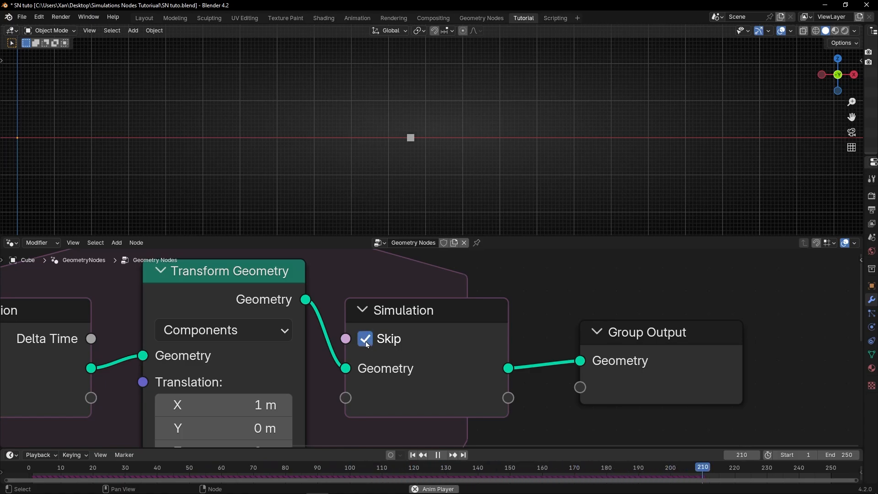
{"action": "left_click", "coordinate": [366, 341]}
{"action": "left_click", "coordinate": [365, 341]}
{"action": "key", "text": "space"}
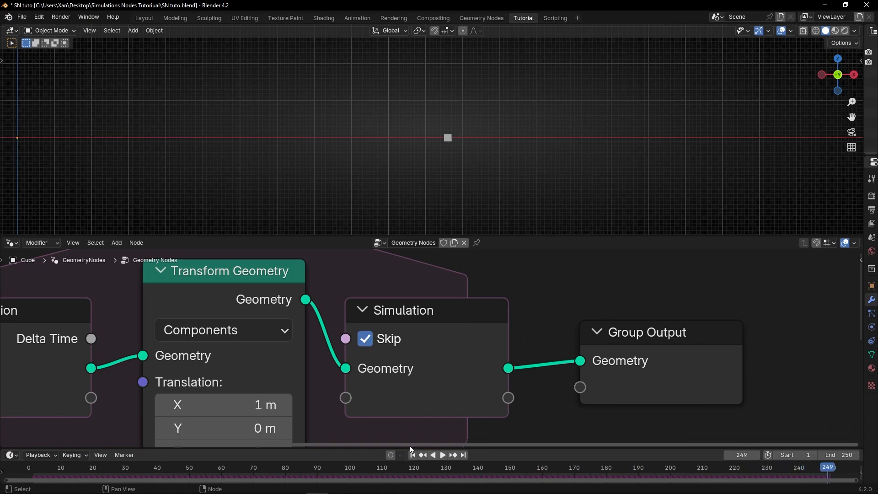
{"action": "left_click", "coordinate": [413, 455]}
{"action": "left_click", "coordinate": [371, 341]}
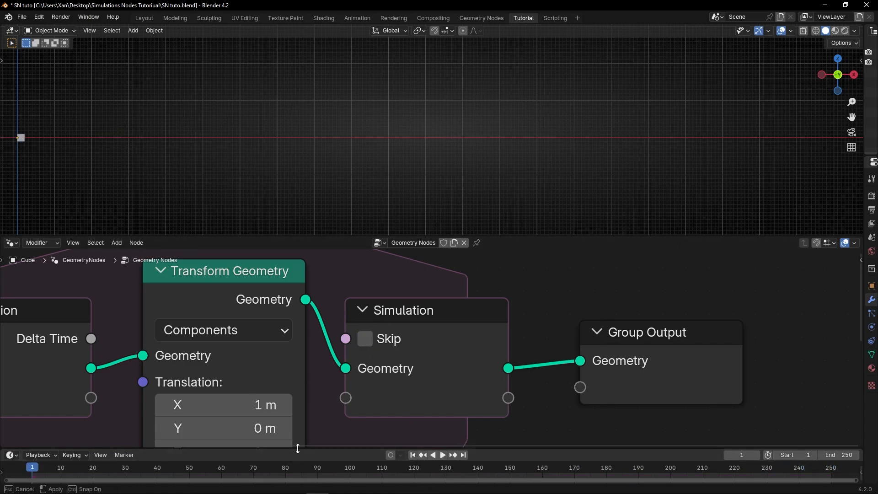
Step: Enlarge the timeline, keyframe the Skip option as off at frame 1, and select the cube and Simulation output node to show the keyframe
{"action": "left_click_drag", "start_coordinate": [298, 448], "coordinate": [298, 407]}
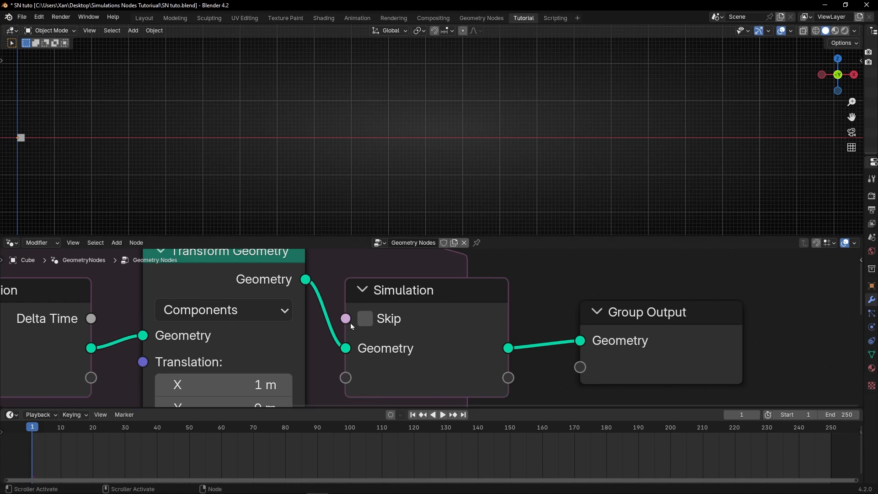
{"action": "right_click", "coordinate": [386, 323]}
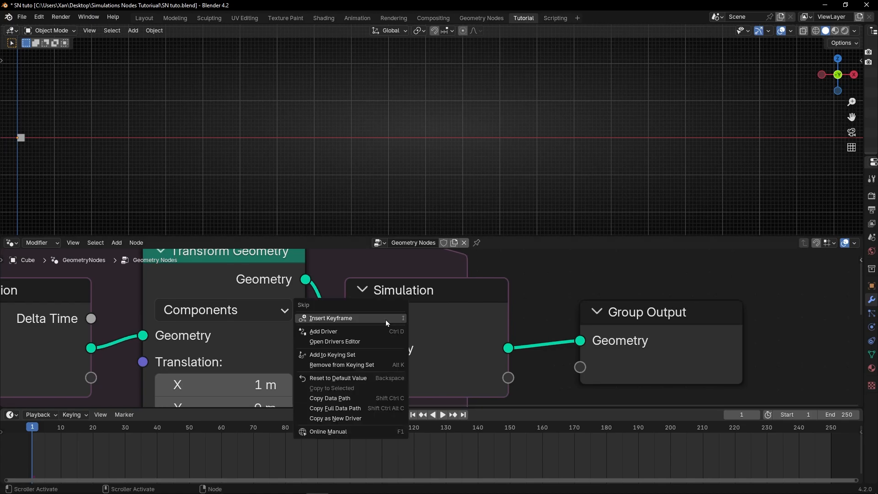
{"action": "left_click", "coordinate": [352, 318]}
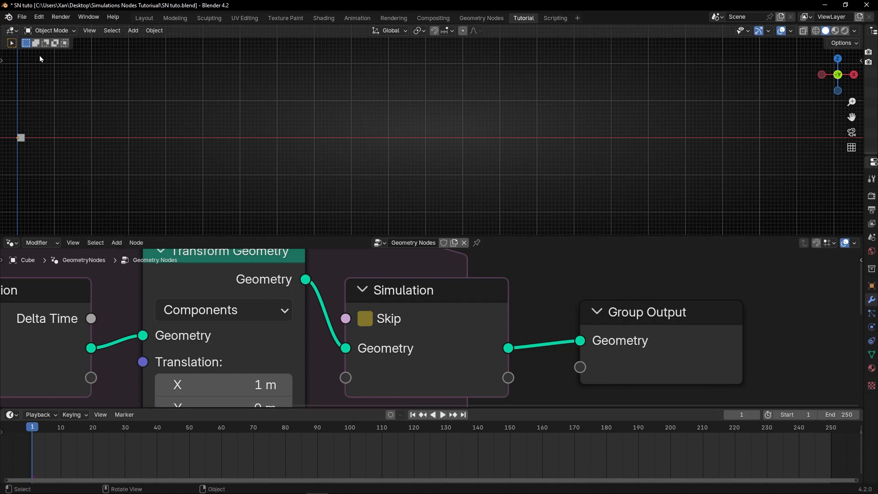
{"action": "left_click", "coordinate": [21, 137]}
{"action": "left_click", "coordinate": [486, 294]}
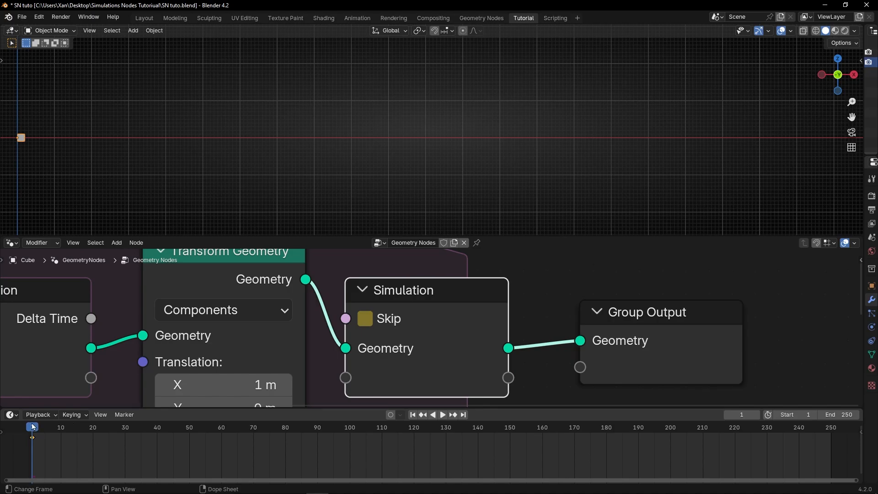
Step: Play the simulation to frame 30, turn Skip on in the Simulation output node, and keyframe it there
{"action": "key", "text": "space"}
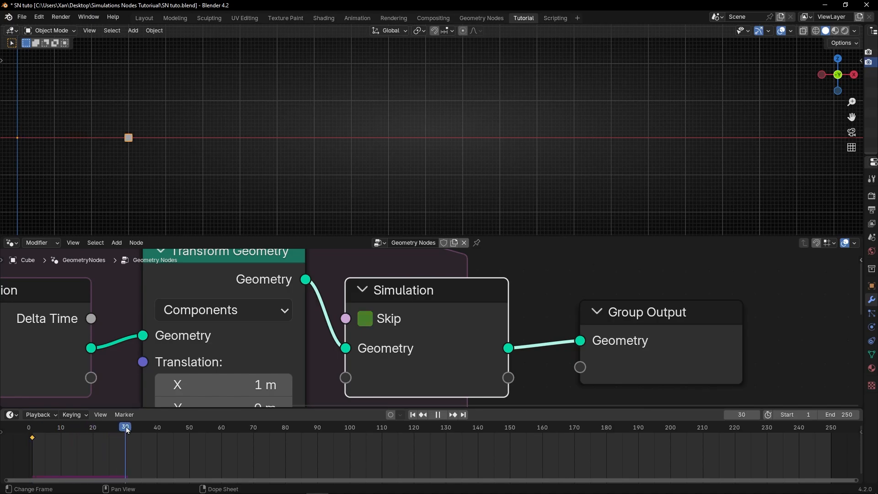
{"action": "key", "text": "space"}
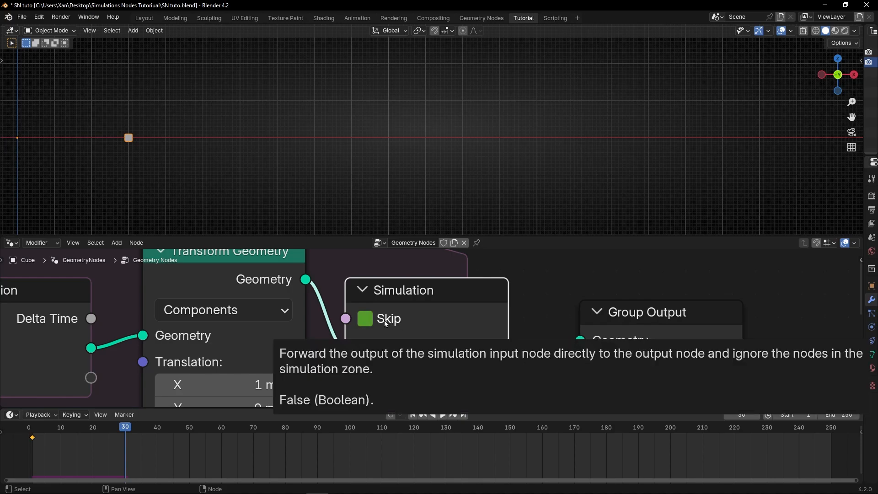
{"action": "left_click", "coordinate": [368, 320]}
{"action": "right_click", "coordinate": [396, 320]}
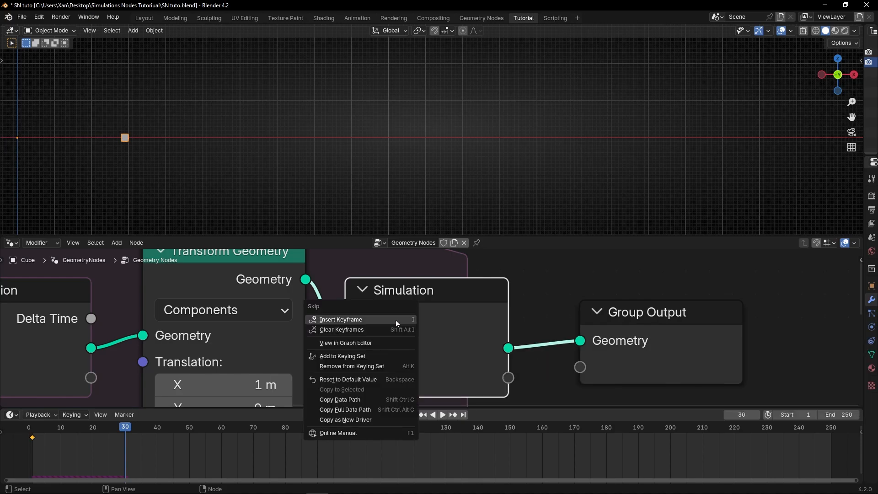
{"action": "left_click", "coordinate": [344, 320]}
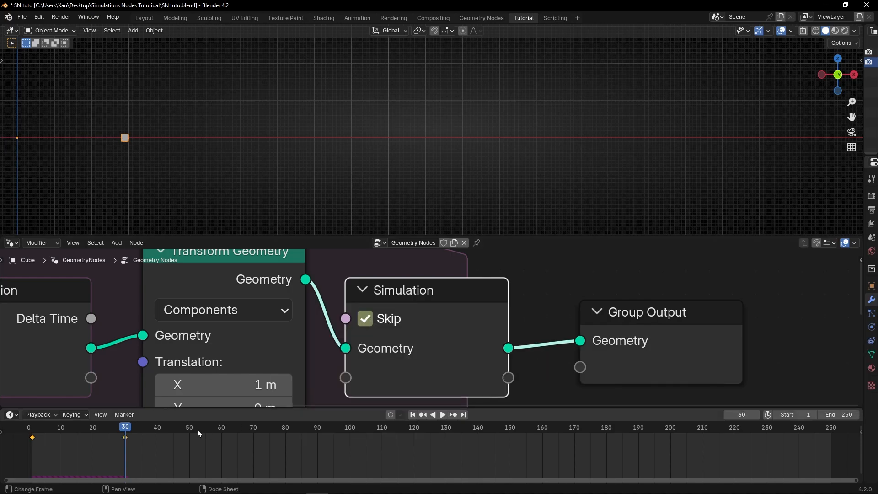
Step: Replay the simulation from frame 1 past the Skip keyframe and pause at frame 36
{"action": "left_click", "coordinate": [413, 414]}
{"action": "key", "text": "space"}
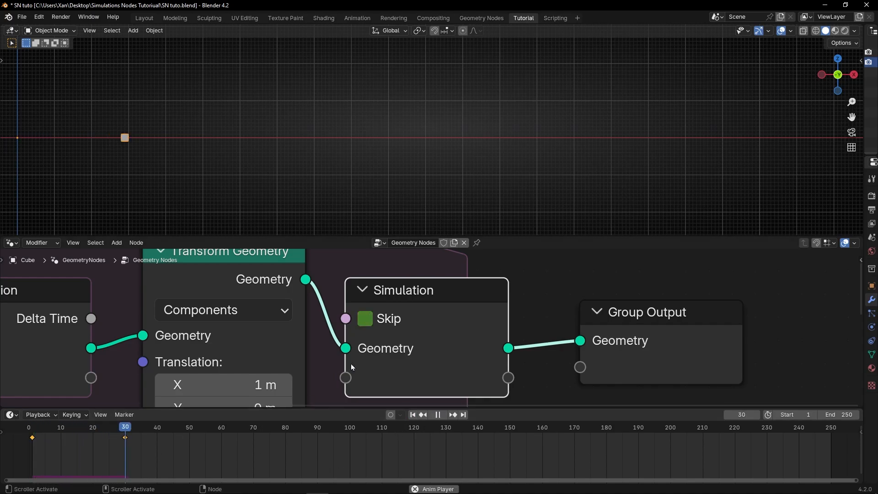
{"action": "key", "text": "space"}
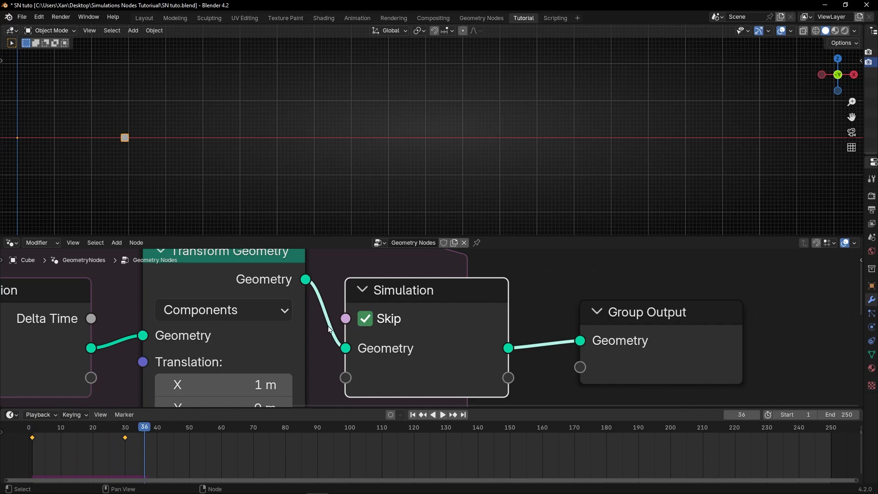
Step: Advance to frame 50 and keyframe the Skip option there while it is still on
{"action": "key", "text": "space"}
{"action": "left_click_drag", "start_coordinate": [184, 426], "coordinate": [188, 426]}
{"action": "key", "text": "space"}
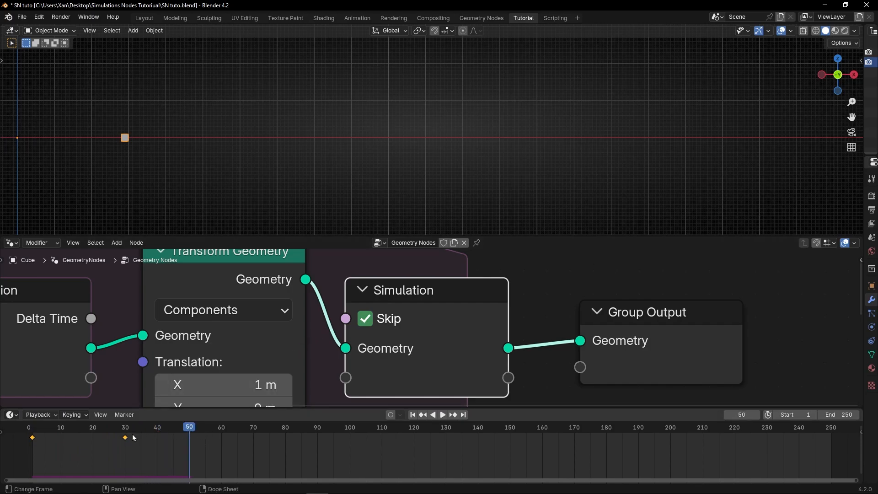
{"action": "right_click", "coordinate": [403, 321]}
{"action": "left_click", "coordinate": [404, 319]}
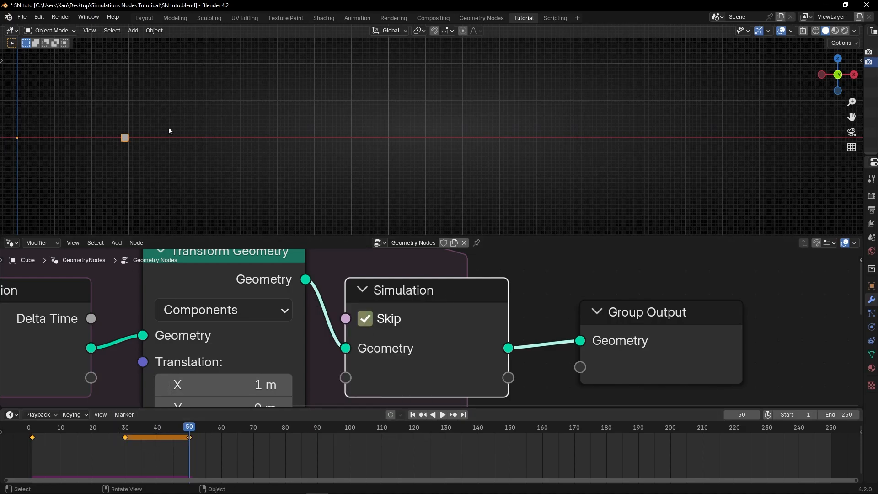
Step: Move to frame 51, turn Skip off, and keyframe it there
{"action": "key", "text": "space"}
{"action": "key", "text": "space"}
{"action": "key", "text": "Right"}
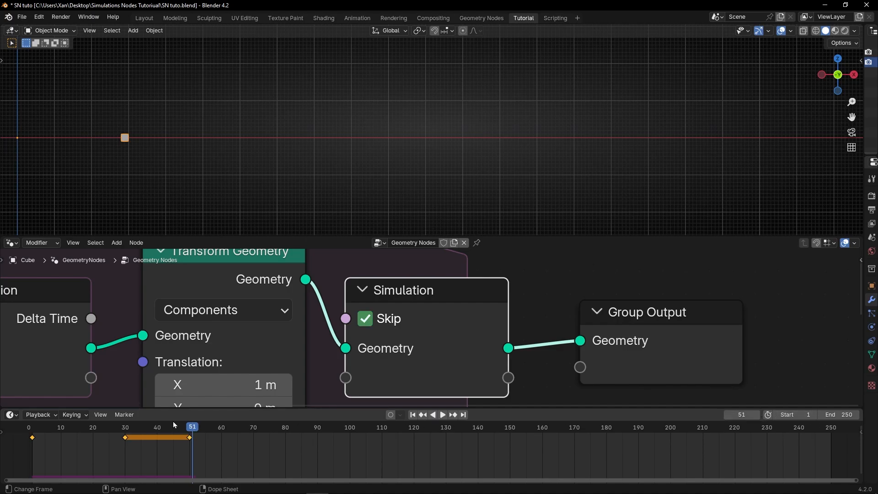
{"action": "left_click", "coordinate": [373, 320]}
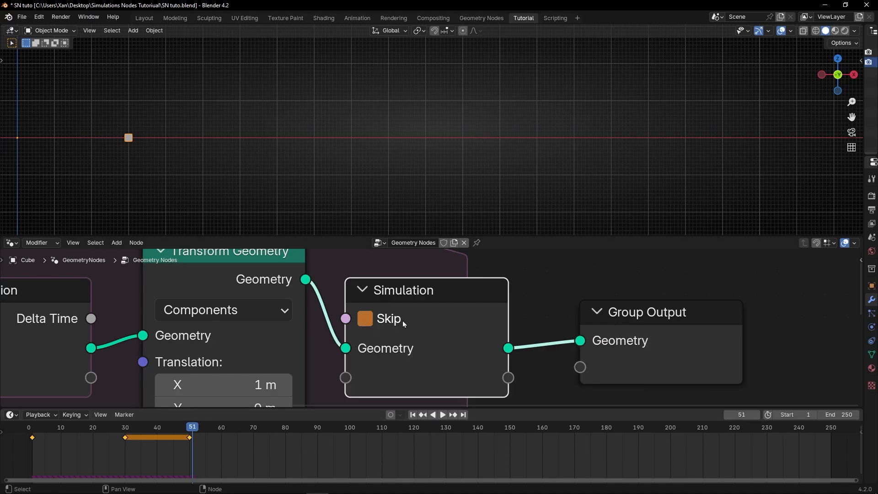
{"action": "right_click", "coordinate": [403, 320]}
{"action": "left_click", "coordinate": [381, 320]}
Step: Replay the simulation from frame 1 to frame 90 to check how the cube moves with the animated Skip
{"action": "left_click", "coordinate": [413, 415]}
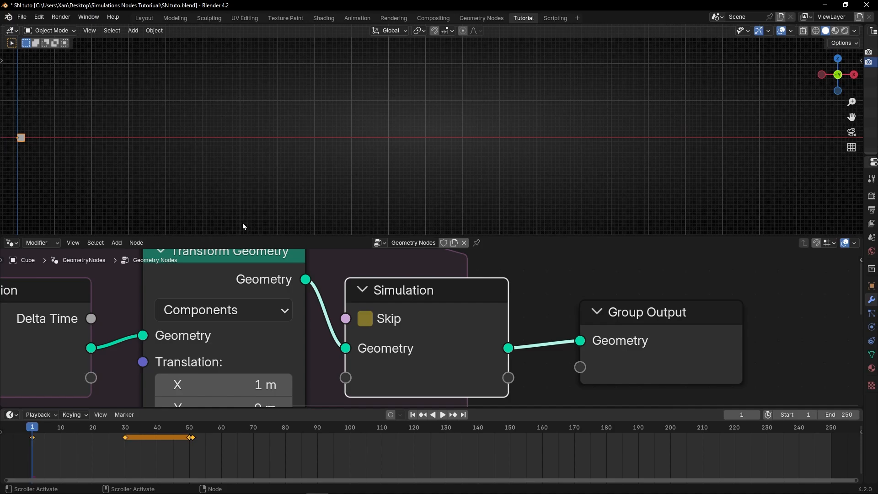
{"action": "key", "text": "space"}
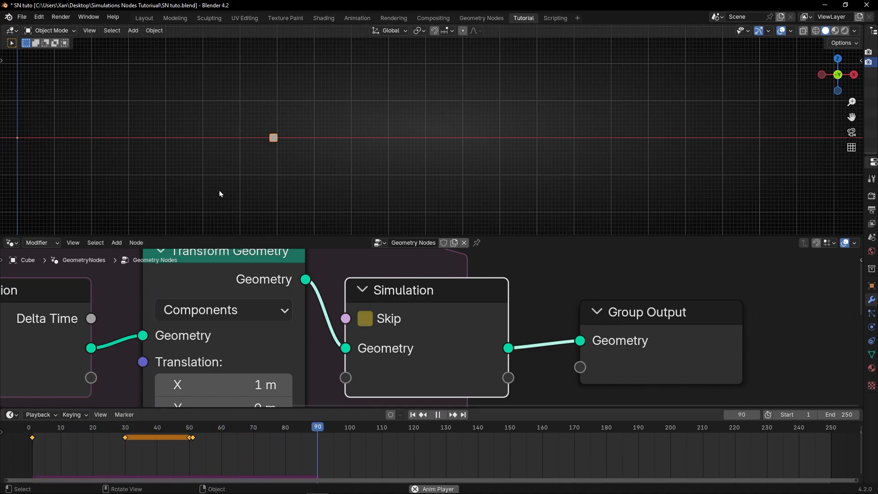
{"action": "key", "text": "space"}
Step: Clear all keyframes from the Skip option and shrink the timeline area
{"action": "scroll", "coordinate": [292, 318], "scroll_direction": "down", "scroll_amount": 2}
{"action": "scroll", "coordinate": [294, 325], "scroll_direction": "down", "scroll_amount": 3}
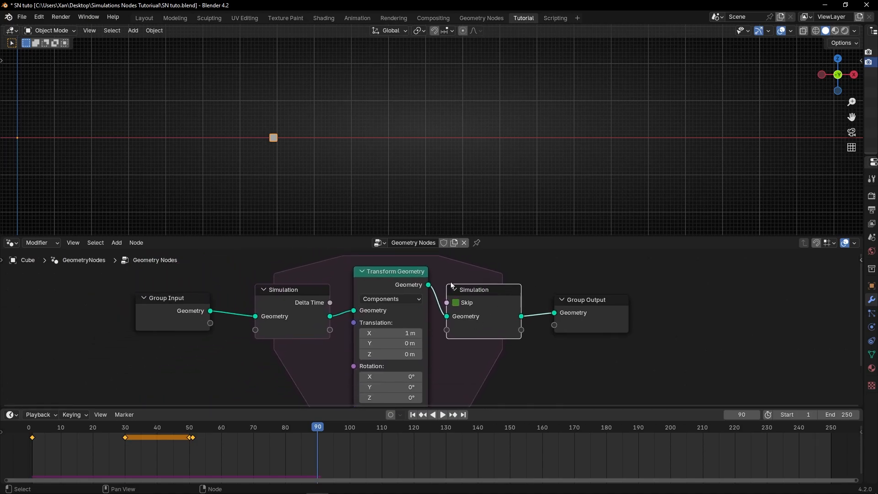
{"action": "right_click", "coordinate": [467, 302]}
{"action": "left_click", "coordinate": [442, 309]}
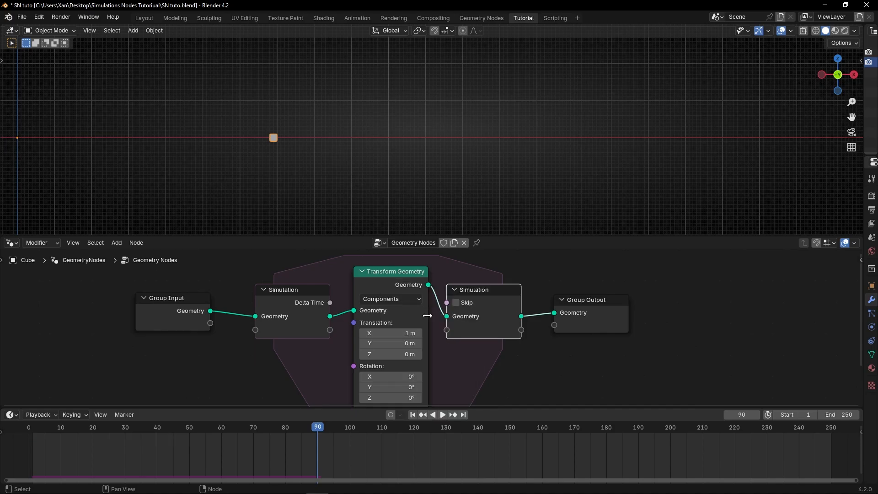
{"action": "left_click_drag", "start_coordinate": [366, 404], "coordinate": [380, 441]}
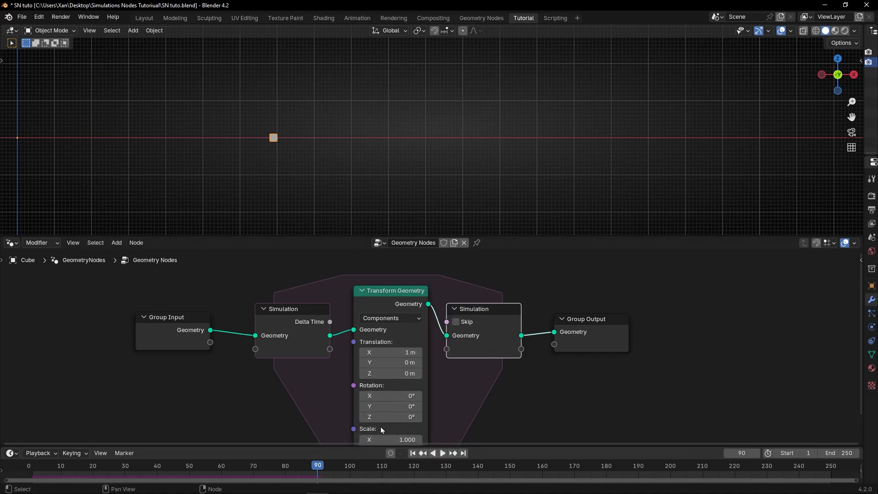
Step: Return to frame 1 and examine the Delta Time output on the Simulation input node
{"action": "key", "text": "shift+Left"}
{"action": "scroll", "coordinate": [257, 335], "scroll_direction": "up", "scroll_amount": 3}
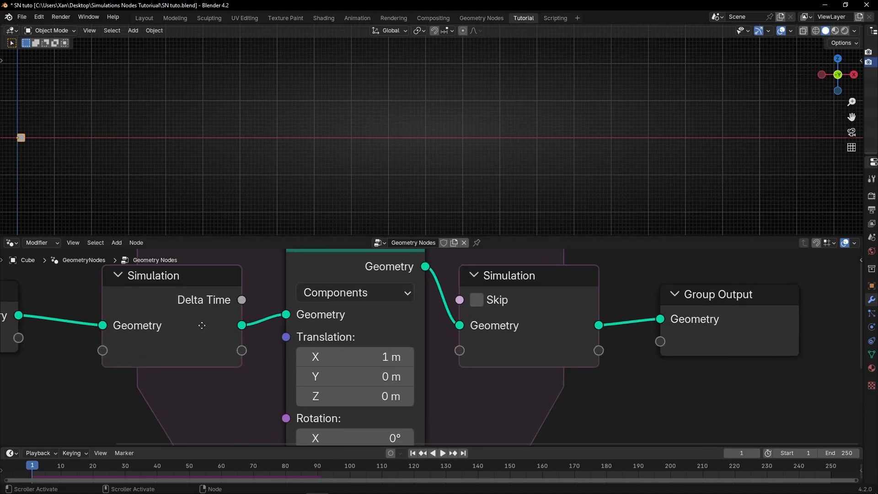
{"action": "mouse_move", "coordinate": [287, 331]}
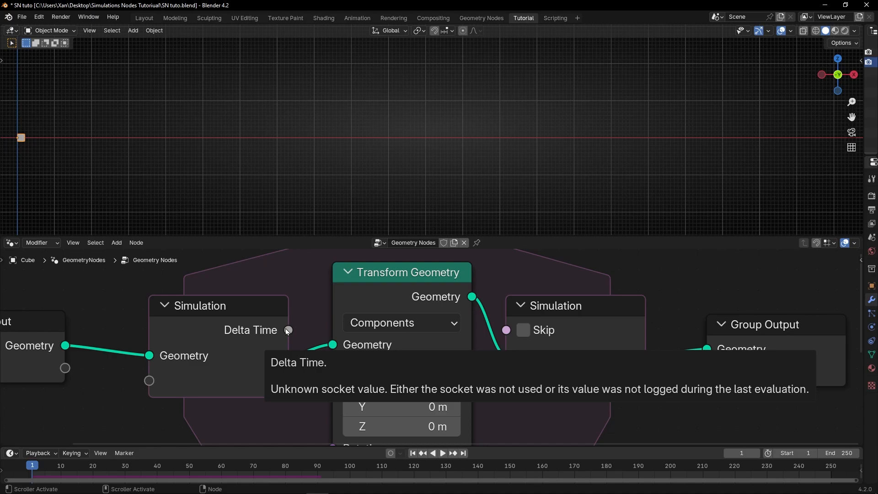
{"action": "scroll", "coordinate": [287, 331], "scroll_direction": "down", "scroll_amount": 3}
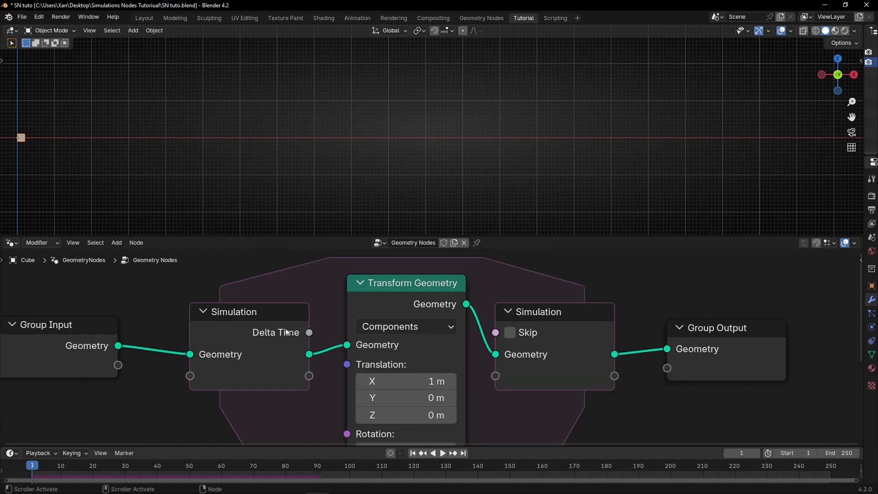
Step: Add a Combine XYZ node feeding the Transform Geometry node's Translation and set its X to 1
{"action": "middle_click_drag", "start_coordinate": [287, 333], "coordinate": [381, 288]}
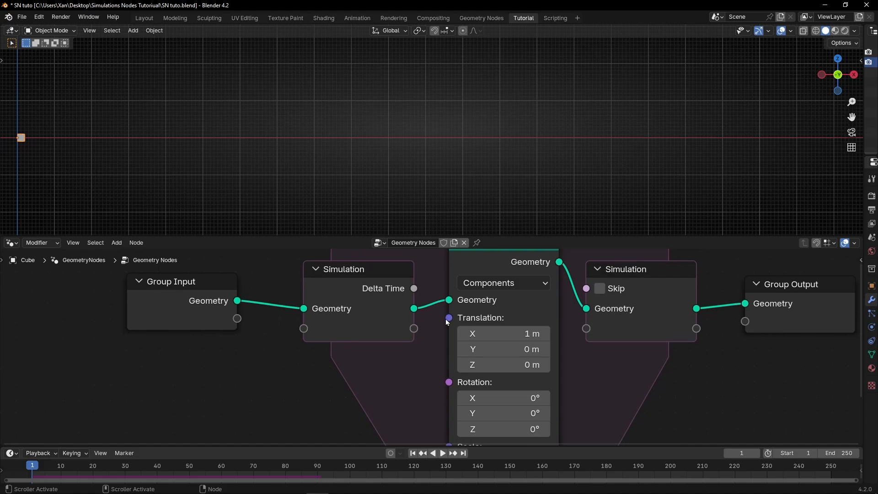
{"action": "key", "text": "shift+a"}
{"action": "type", "text": "combine"}
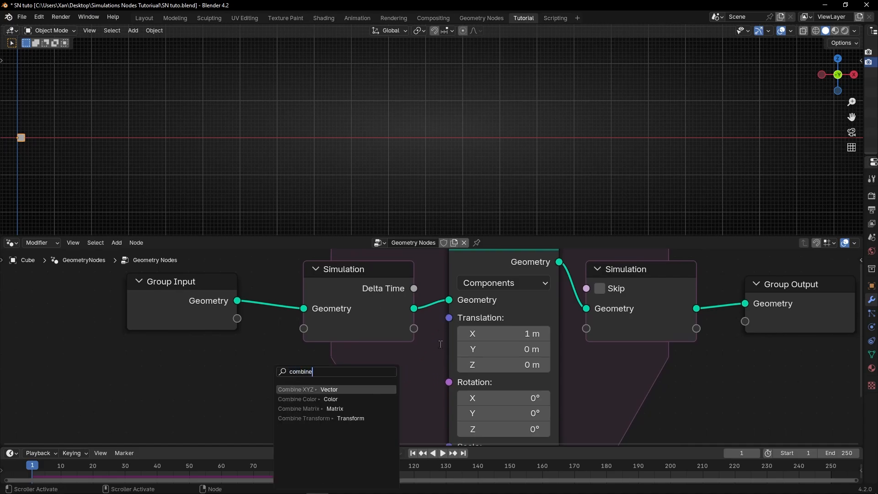
{"action": "key", "text": "Return"}
{"action": "key", "text": "KP_Decimal"}
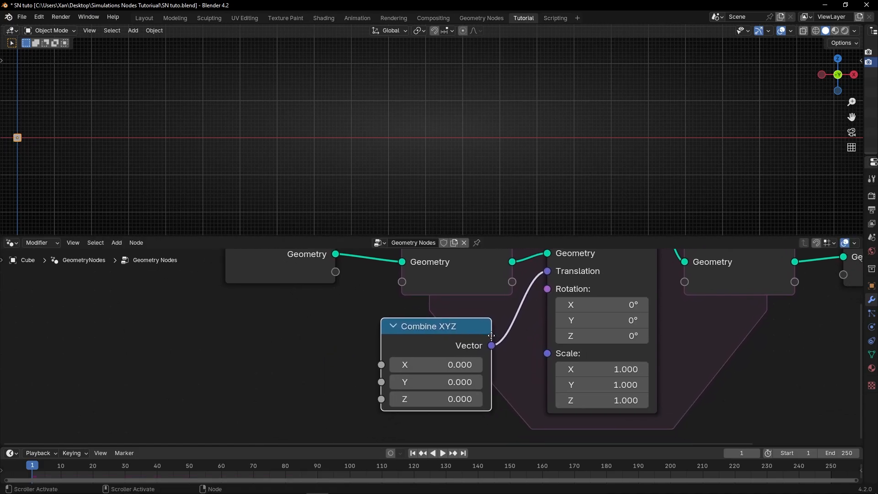
{"action": "left_click", "coordinate": [423, 369]}
{"action": "type", "text": "1"}
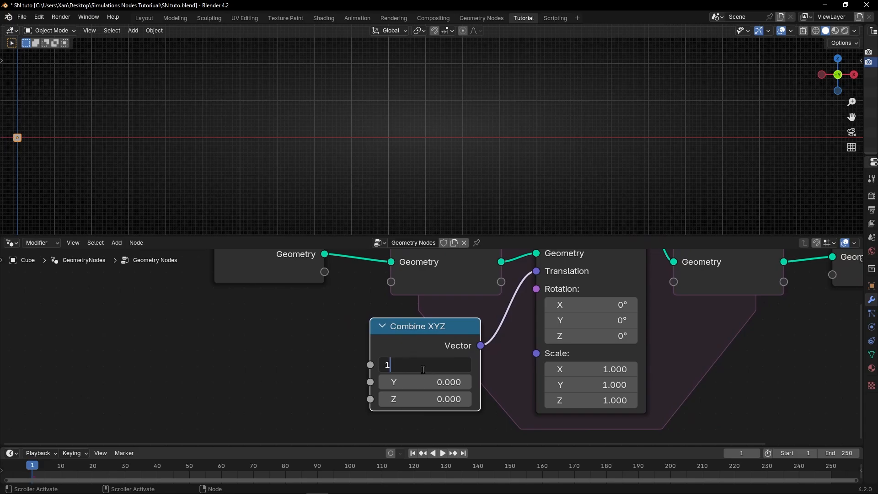
{"action": "key", "text": "Return"}
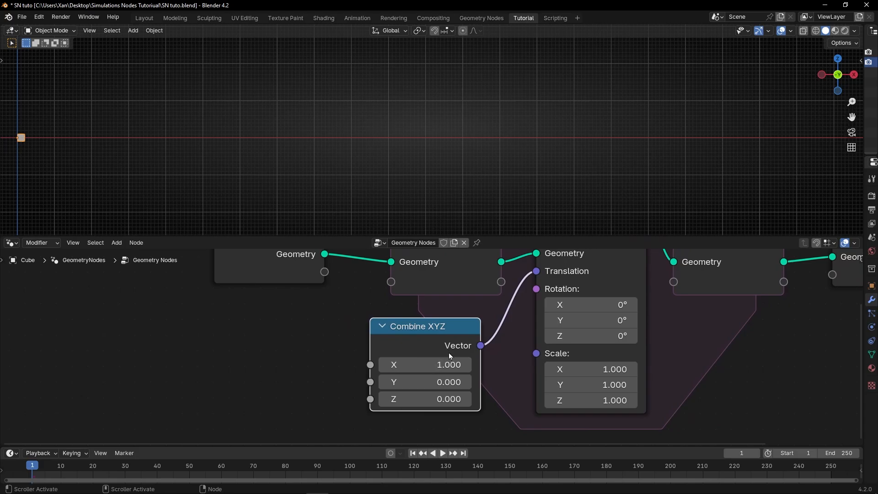
Step: Frame the cube closer in the viewport and play the simulation to frame 21
{"action": "scroll", "coordinate": [34, 177], "scroll_direction": "up", "scroll_amount": 2}
{"action": "middle_click_drag", "start_coordinate": [78, 178], "coordinate": [323, 172], "text": "shift"}
{"action": "key", "text": "space"}
{"action": "key", "text": "space"}
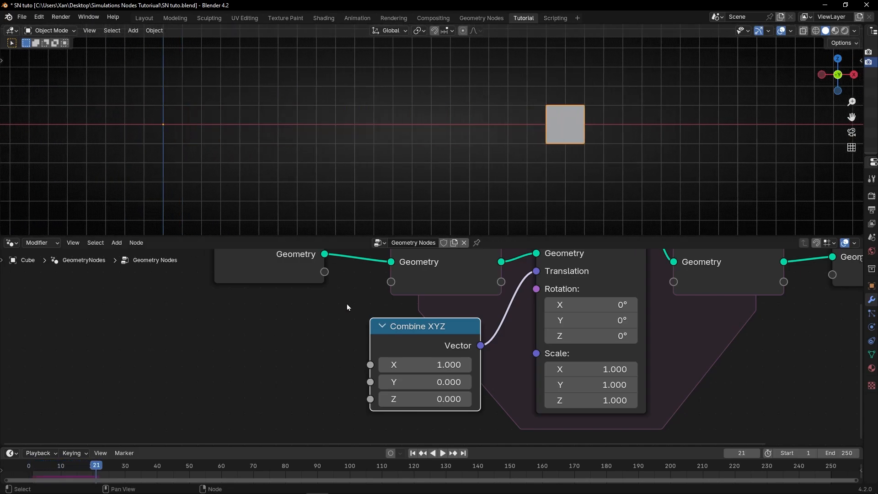
Step: Rearrange the nodes to make room inside the simulation zone and connect Delta Time to the Combine XYZ node's X input
{"action": "scroll", "coordinate": [341, 315], "scroll_direction": "down", "scroll_amount": 1}
{"action": "scroll", "coordinate": [429, 281], "scroll_direction": "down", "scroll_amount": 1}
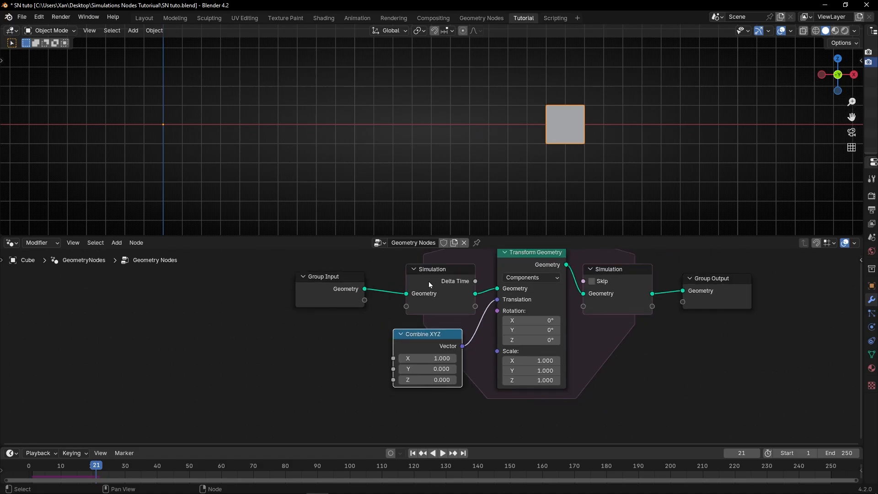
{"action": "left_click_drag", "start_coordinate": [339, 288], "coordinate": [250, 288]}
{"action": "left_click_drag", "start_coordinate": [464, 286], "coordinate": [431, 315]}
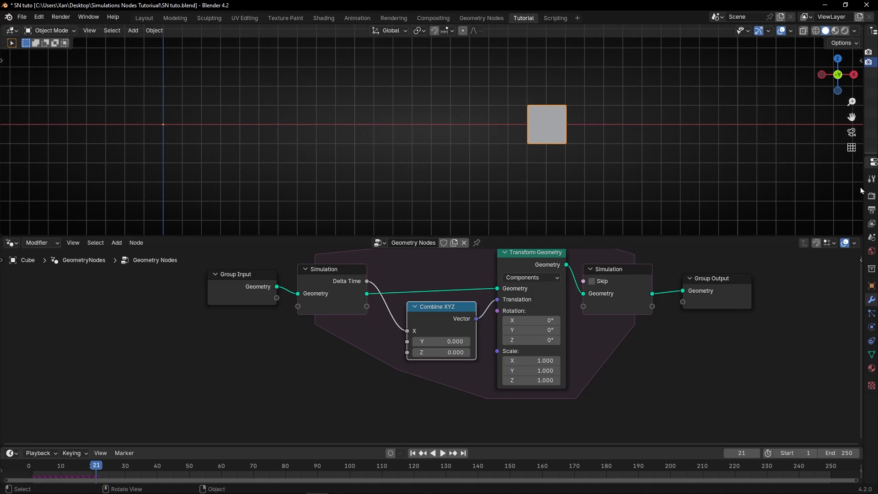
Step: Show the scene's output properties with the frame rate, and play the simulation from frame 1 to frame 24
{"action": "left_click_drag", "start_coordinate": [861, 189], "coordinate": [699, 208]}
{"action": "left_click", "coordinate": [705, 209]}
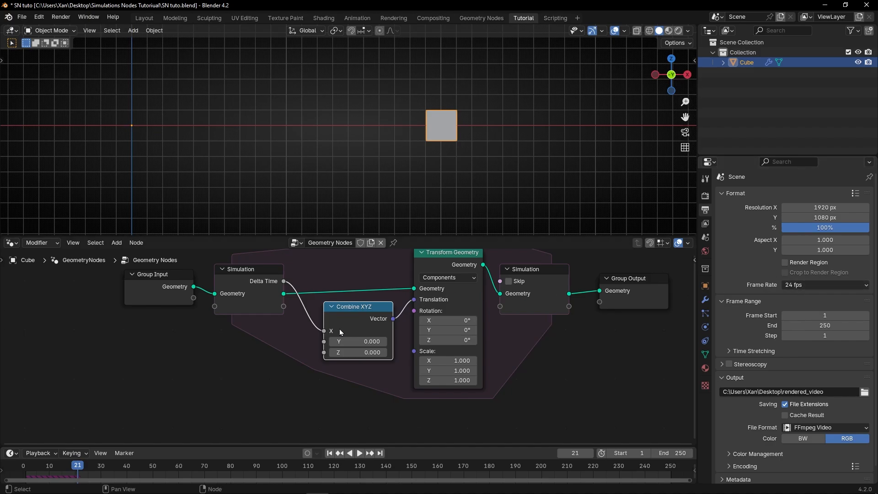
{"action": "left_click", "coordinate": [329, 453]}
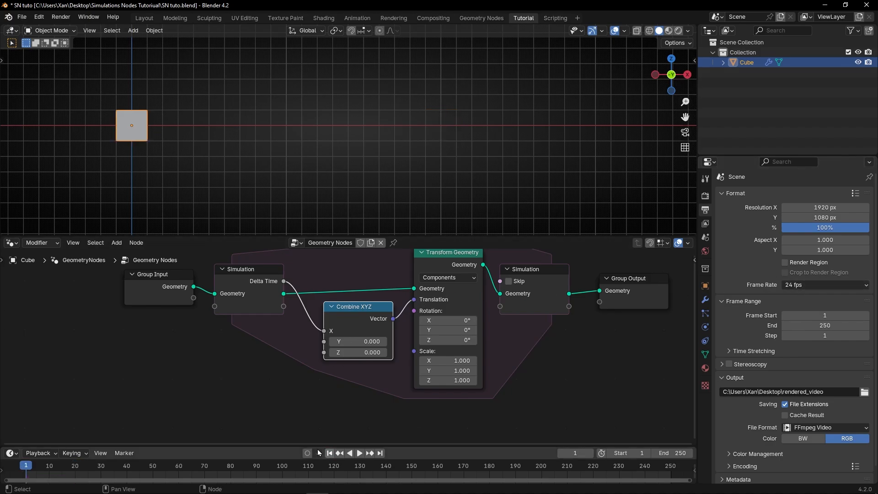
{"action": "key", "text": "space"}
{"action": "scroll", "coordinate": [111, 165], "scroll_direction": "up", "scroll_amount": 5}
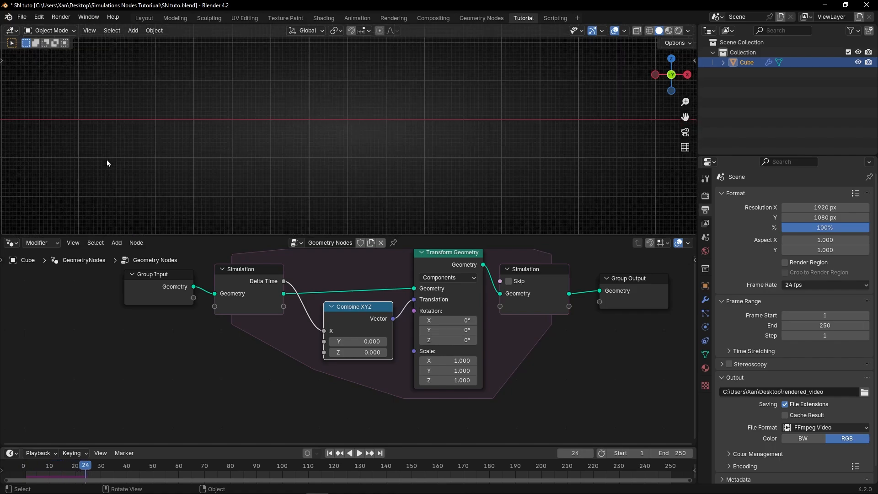
{"action": "middle_click_drag", "start_coordinate": [105, 162], "coordinate": [543, 171], "text": "shift"}
{"action": "scroll", "coordinate": [277, 170], "scroll_direction": "up", "scroll_amount": 3}
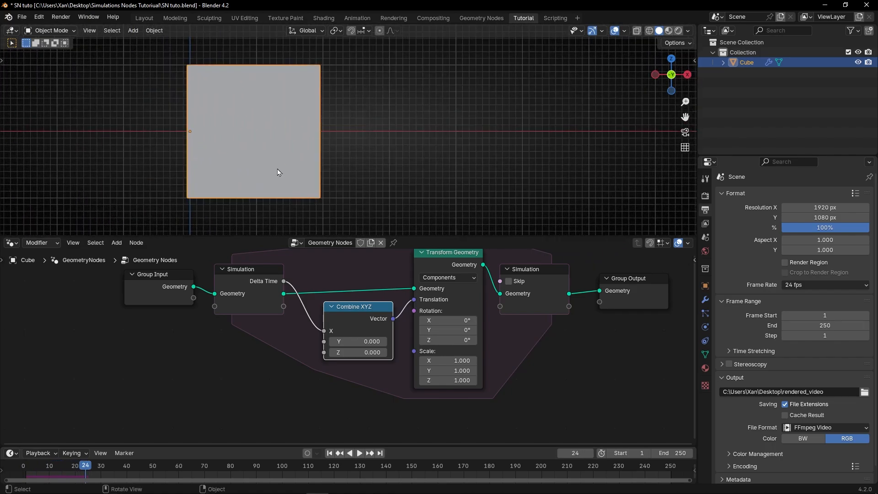
{"action": "middle_click_drag", "start_coordinate": [252, 170], "coordinate": [264, 165], "text": "shift"}
Step: Replay the simulation from frame 1 and pause at frame 27 to watch the slower cube movement
{"action": "left_click", "coordinate": [330, 454]}
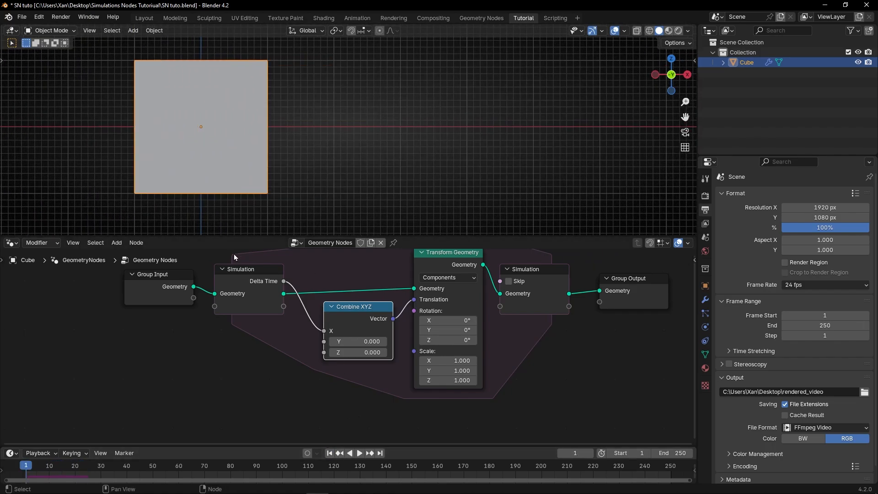
{"action": "key", "text": "space"}
{"action": "key", "text": "space"}
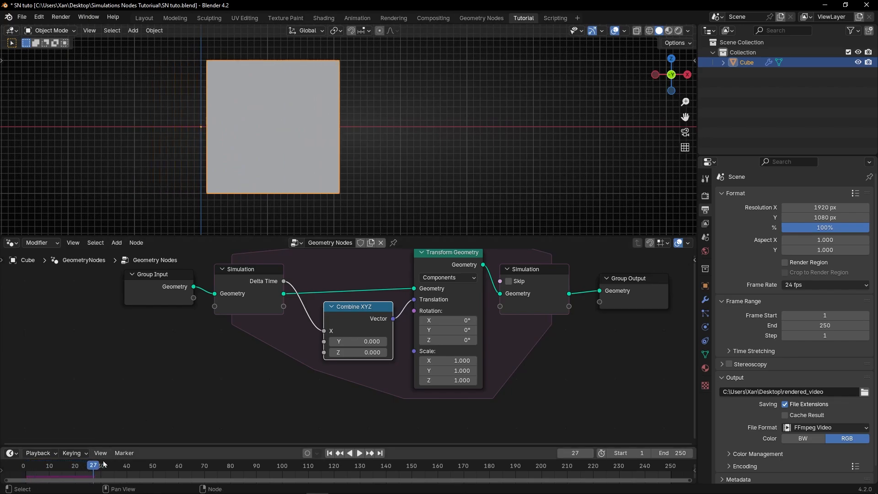
Step: Enlarge the timeline and step between frames 24 and 25 to check the cube's position after one second
{"action": "scroll", "coordinate": [113, 467], "scroll_direction": "up", "scroll_amount": 6}
{"action": "middle_click_drag", "start_coordinate": [143, 419], "coordinate": [167, 407]}
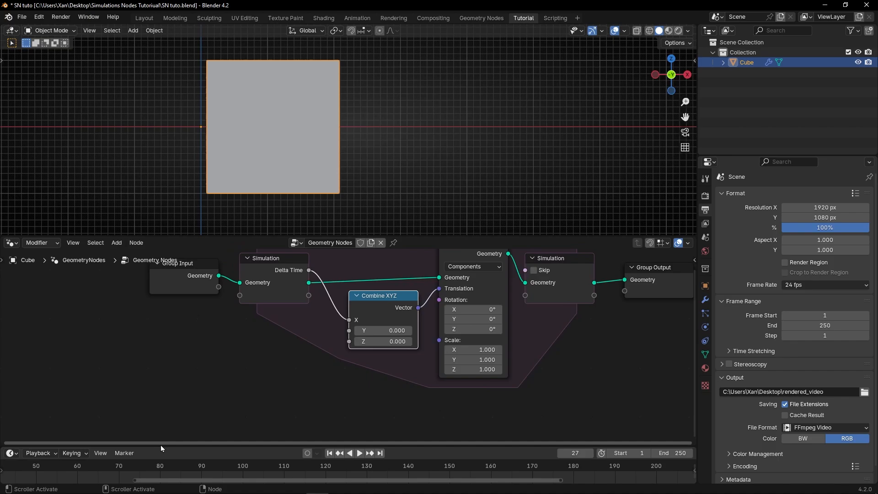
{"action": "left_click_drag", "start_coordinate": [161, 443], "coordinate": [151, 381]}
{"action": "middle_click_drag", "start_coordinate": [97, 462], "coordinate": [481, 452]}
{"action": "left_click_drag", "start_coordinate": [293, 408], "coordinate": [280, 407]}
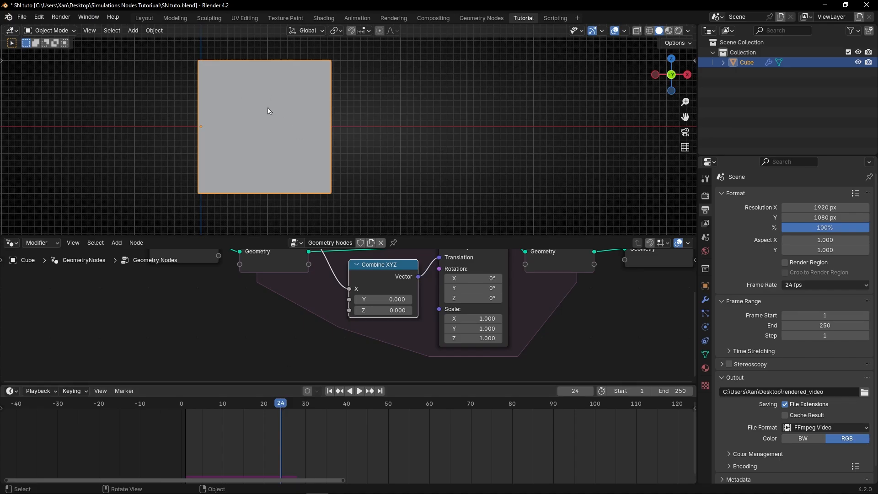
{"action": "left_click", "coordinate": [591, 391]}
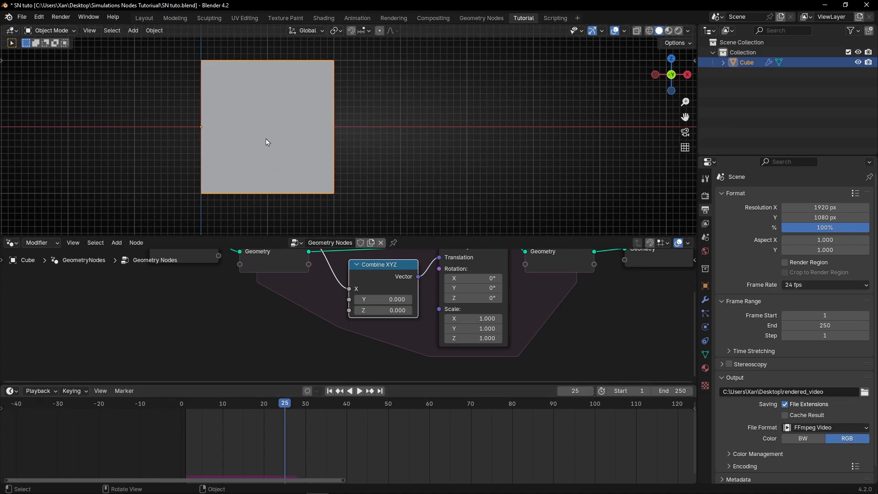
Step: Set the scene's frame rate to 60 fps and return to frame 1
{"action": "middle_click_drag", "start_coordinate": [253, 288], "coordinate": [242, 328]}
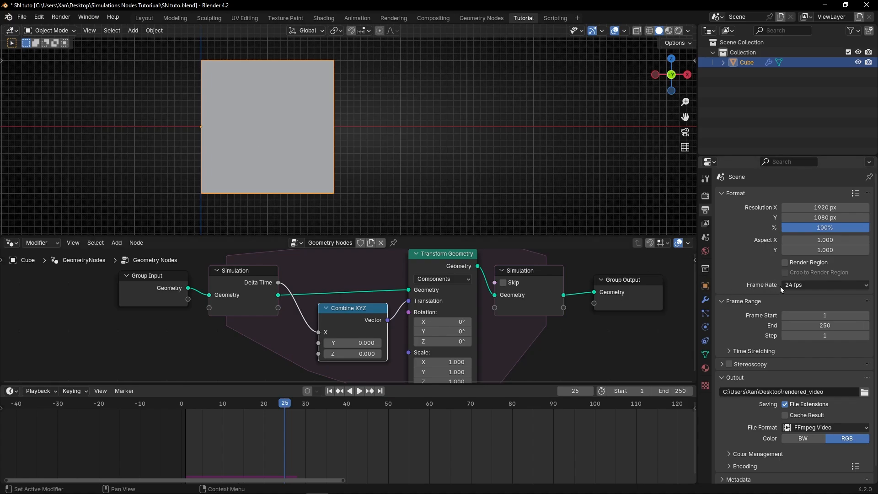
{"action": "left_click", "coordinate": [795, 285]}
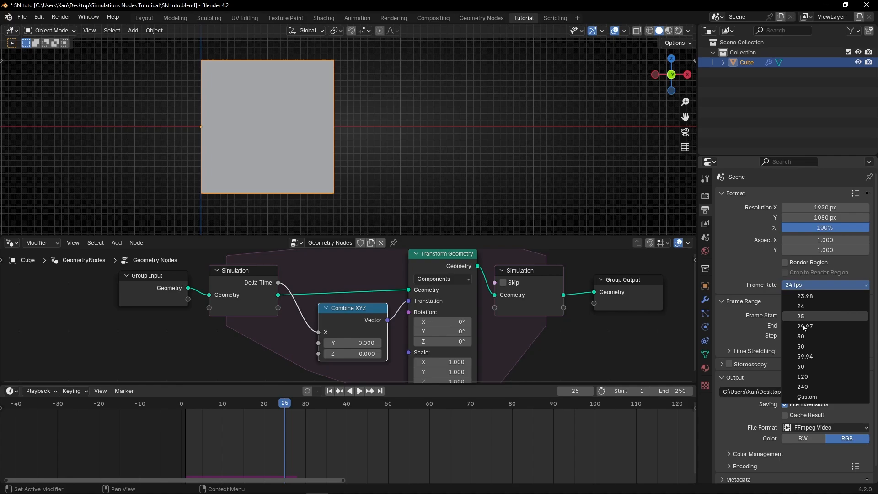
{"action": "left_click", "coordinate": [807, 367]}
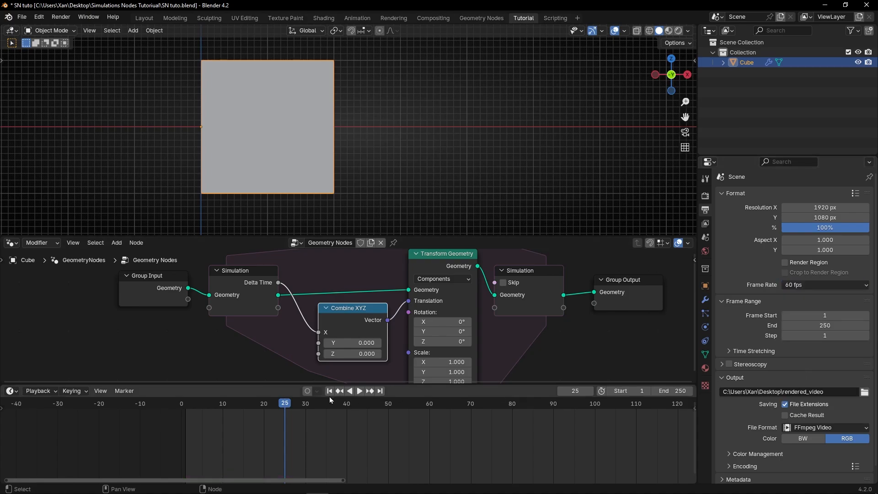
{"action": "key", "text": "shift+Left"}
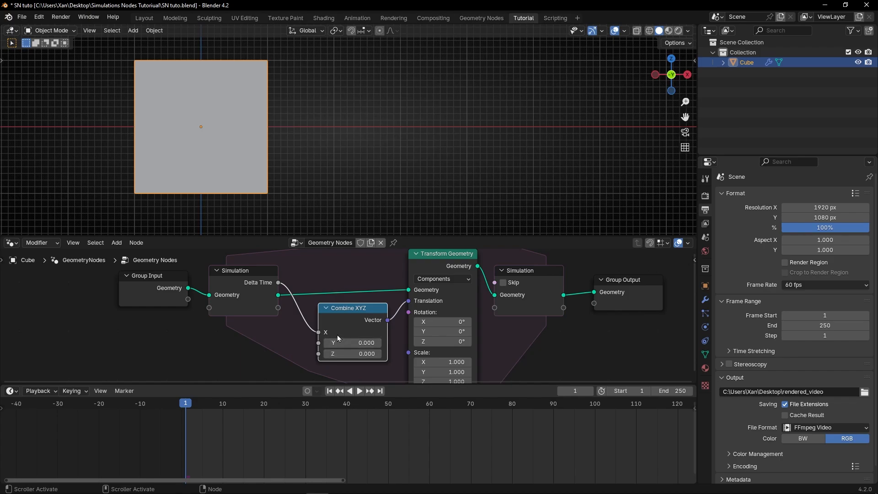
Step: Write the formula "1/fps" beside the cube in the viewport with the Annotate tool
{"action": "key", "text": "t"}
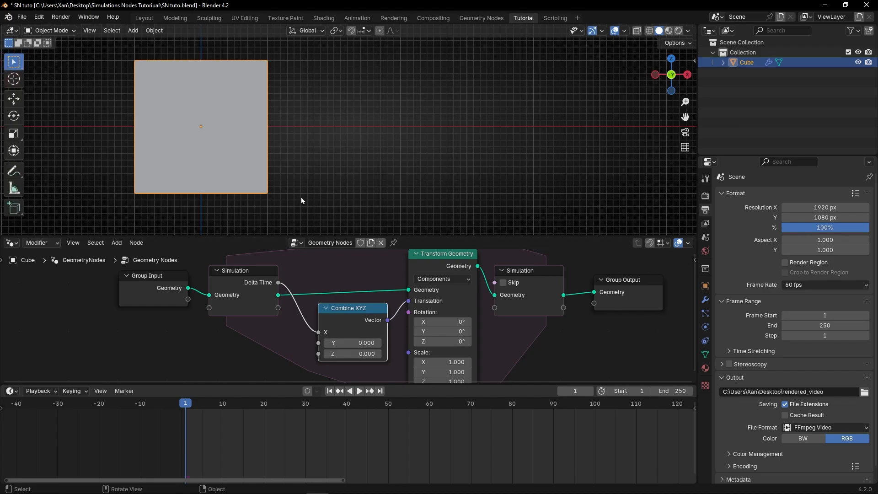
{"action": "left_click", "coordinate": [19, 173]}
{"action": "left_click_drag", "start_coordinate": [334, 111], "coordinate": [384, 115]}
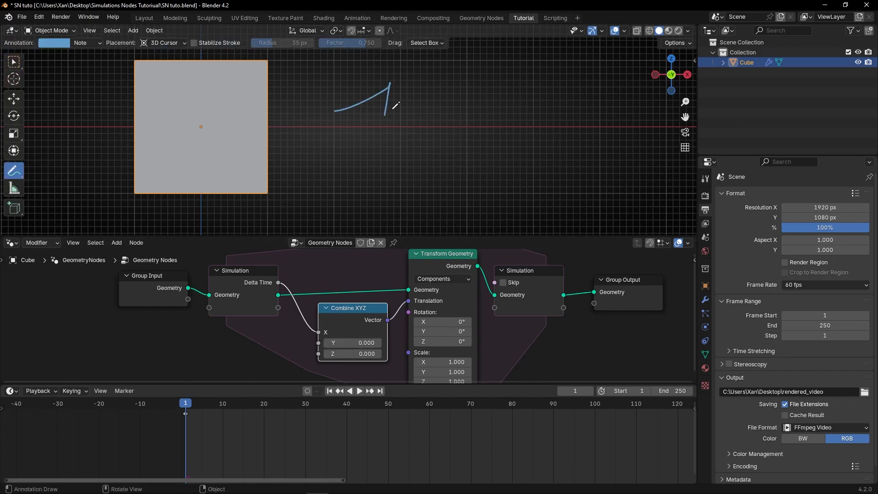
{"action": "left_click_drag", "start_coordinate": [422, 91], "coordinate": [378, 149]}
{"action": "left_click_drag", "start_coordinate": [442, 110], "coordinate": [417, 147]}
{"action": "mouse_move", "coordinate": [411, 134]}
{"action": "left_mouse_down"}
{"action": "mouse_move", "coordinate": [430, 134]}
{"action": "mouse_move", "coordinate": [440, 161]}
{"action": "mouse_move", "coordinate": [433, 185]}
{"action": "left_mouse_up"}
{"action": "left_click_drag", "start_coordinate": [438, 142], "coordinate": [463, 143]}
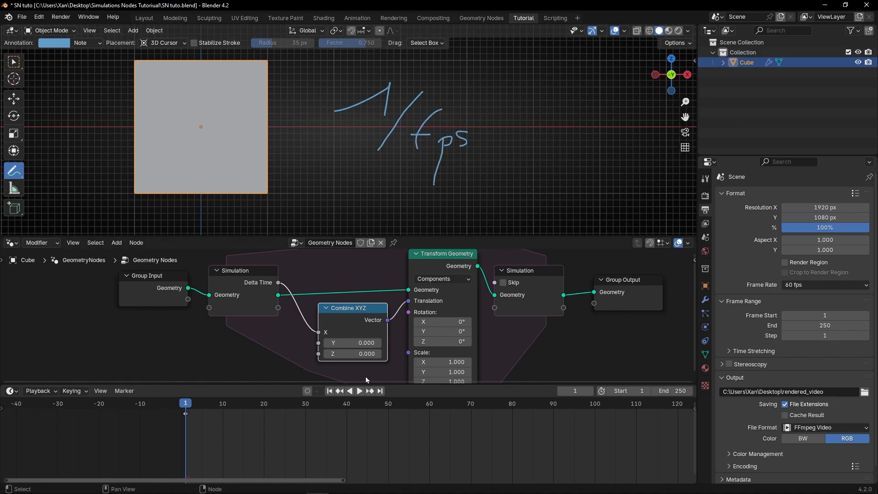
Step: Play the simulation at 60 fps, go to frame 60, and mark the cube's travel along X with annotation strokes
{"action": "key", "text": "space"}
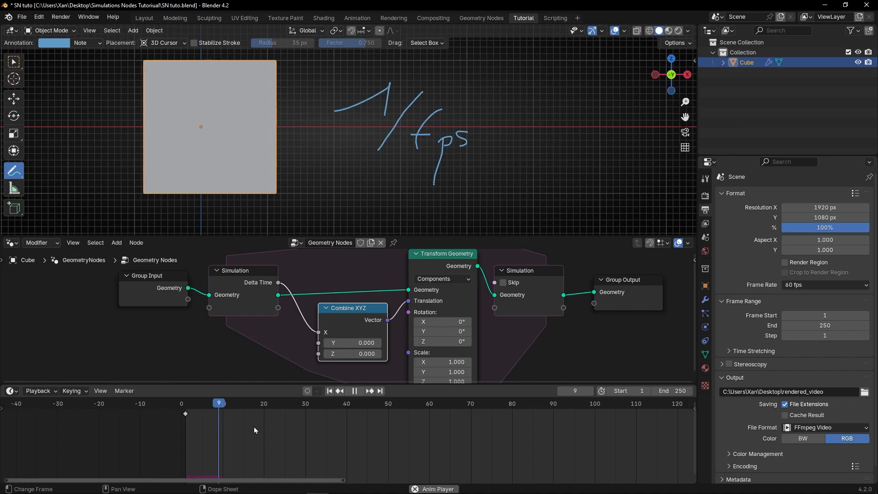
{"action": "left_click_drag", "start_coordinate": [440, 410], "coordinate": [430, 409]}
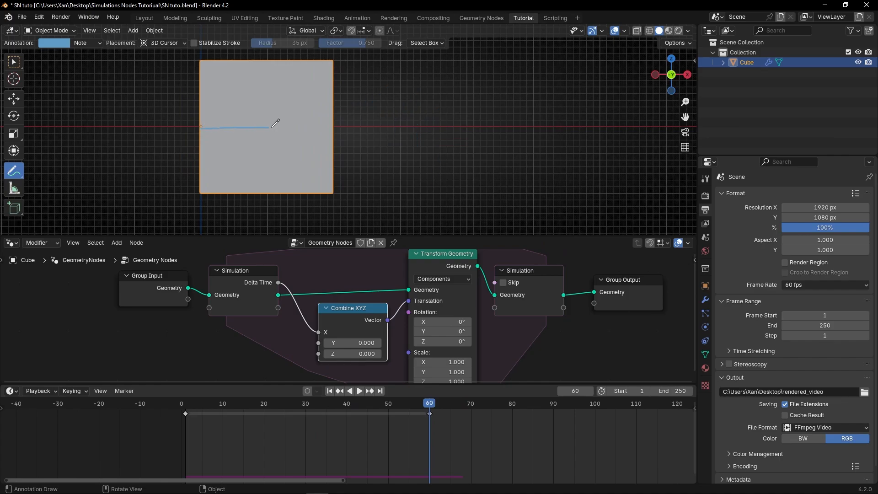
{"action": "mouse_move", "coordinate": [255, 130]}
{"action": "left_mouse_down"}
{"action": "mouse_move", "coordinate": [274, 121]}
{"action": "mouse_move", "coordinate": [274, 146]}
{"action": "left_mouse_up"}
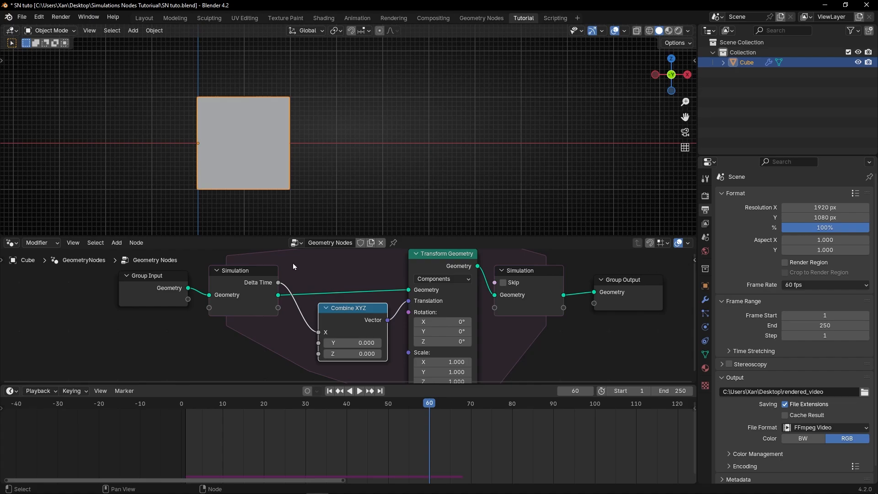
Step: Switch the scene's frame rate to 24 fps and back to 60 fps to compare both rates
{"action": "mouse_move", "coordinate": [280, 286]}
{"action": "left_click", "coordinate": [805, 284]}
{"action": "left_click", "coordinate": [805, 306]}
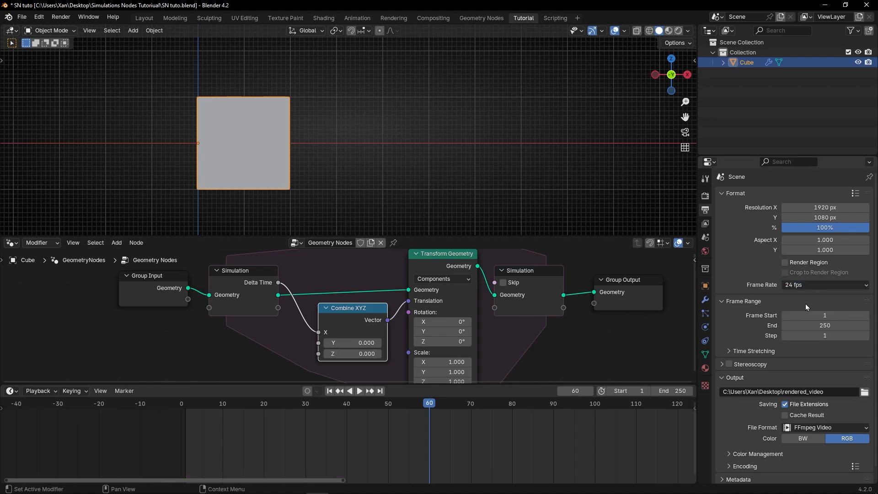
{"action": "left_click", "coordinate": [805, 286]}
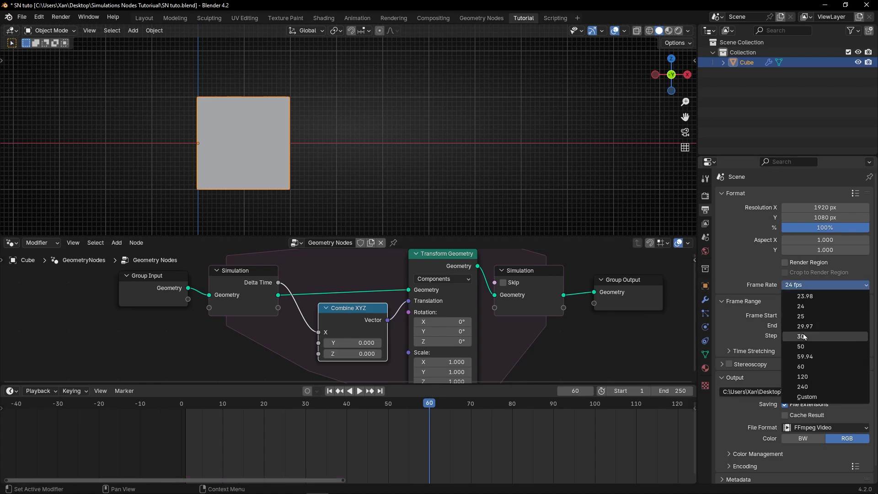
{"action": "left_click", "coordinate": [805, 366]}
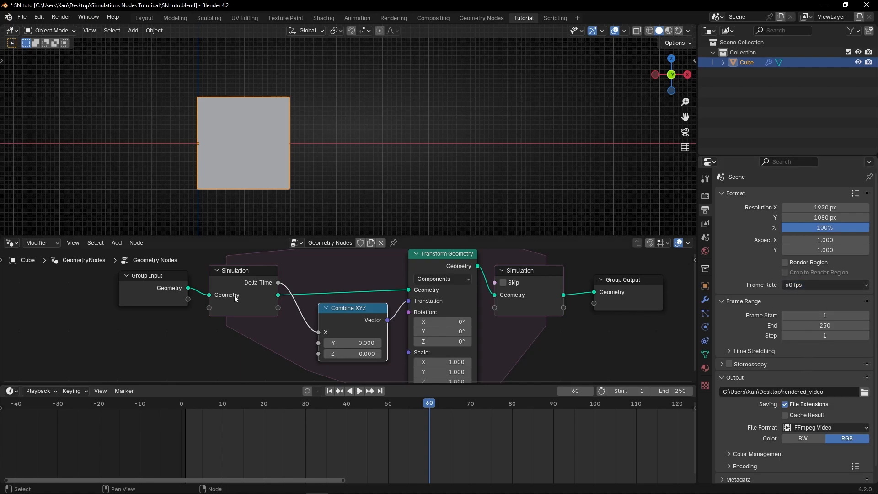
Step: Cut the link between Delta Time and the Combine XYZ node's X input, and set the frame rate to 24 fps
{"action": "right_click_drag", "start_coordinate": [279, 332], "coordinate": [277, 335], "text": "ctrl"}
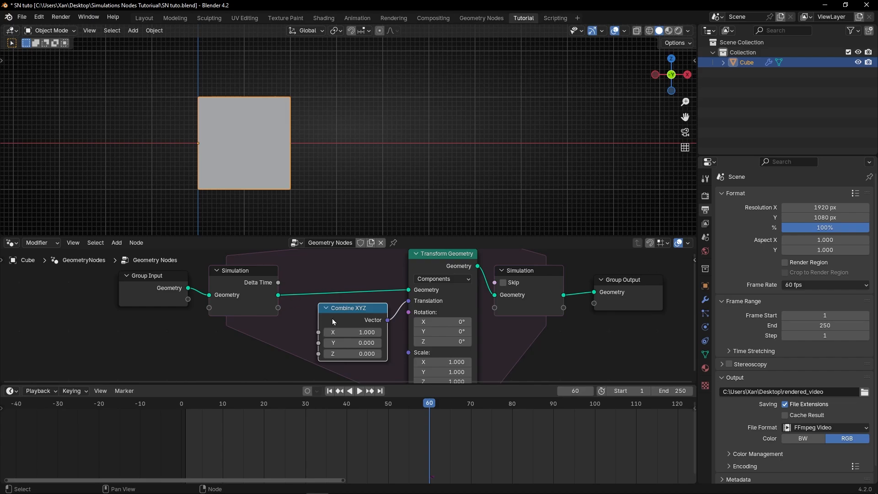
{"action": "left_click", "coordinate": [822, 286]}
{"action": "left_click", "coordinate": [788, 284]}
{"action": "left_click", "coordinate": [795, 307]}
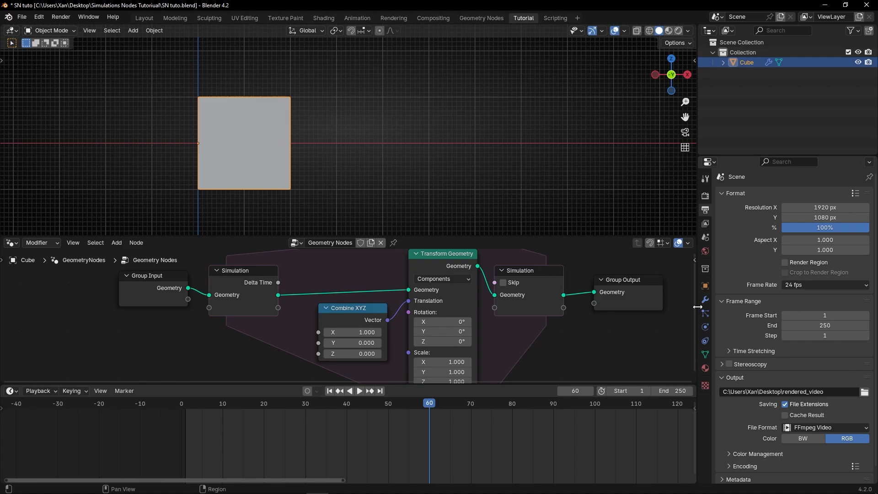
Step: Enlarge the viewport and node editor by shrinking the neighbouring areas, and delete the Combine XYZ node
{"action": "left_click_drag", "start_coordinate": [698, 306], "coordinate": [863, 311]}
{"action": "left_click_drag", "start_coordinate": [615, 384], "coordinate": [600, 451]}
{"action": "middle_click_drag", "start_coordinate": [554, 460], "coordinate": [359, 461]}
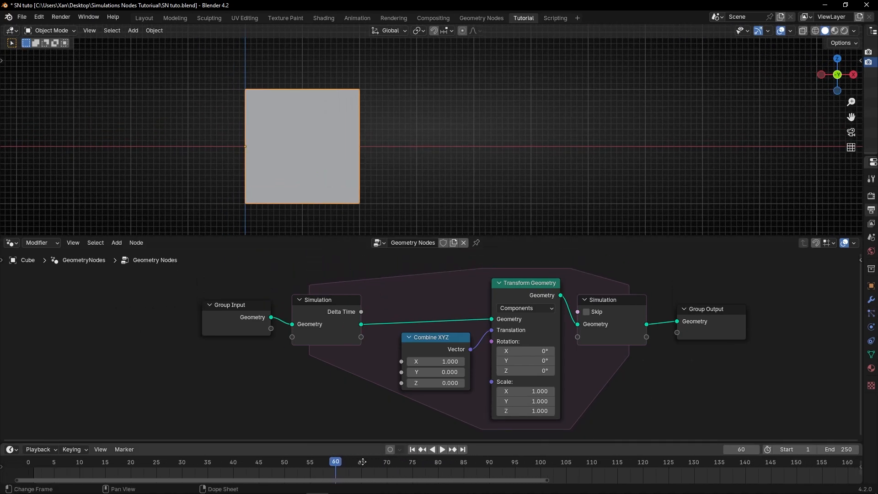
{"action": "left_click", "coordinate": [433, 353]}
{"action": "key", "text": "x"}
{"action": "scroll", "coordinate": [433, 352], "scroll_direction": "down", "scroll_amount": 3}
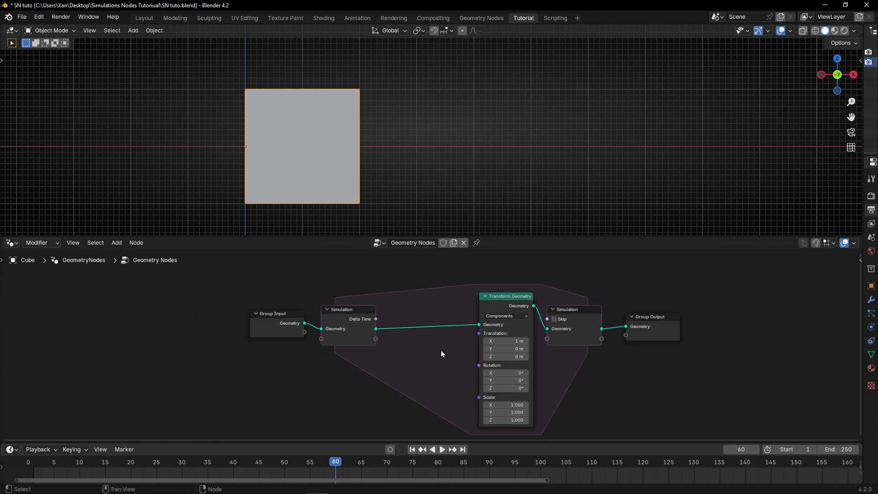
Step: Set the Transform Geometry node's X translation to 0 m, viewing the cube in perspective
{"action": "middle_click_drag", "start_coordinate": [434, 350], "coordinate": [293, 337]}
{"action": "scroll", "coordinate": [316, 336], "scroll_direction": "up", "scroll_amount": 6}
{"action": "middle_click_drag", "start_coordinate": [321, 201], "coordinate": [375, 215]}
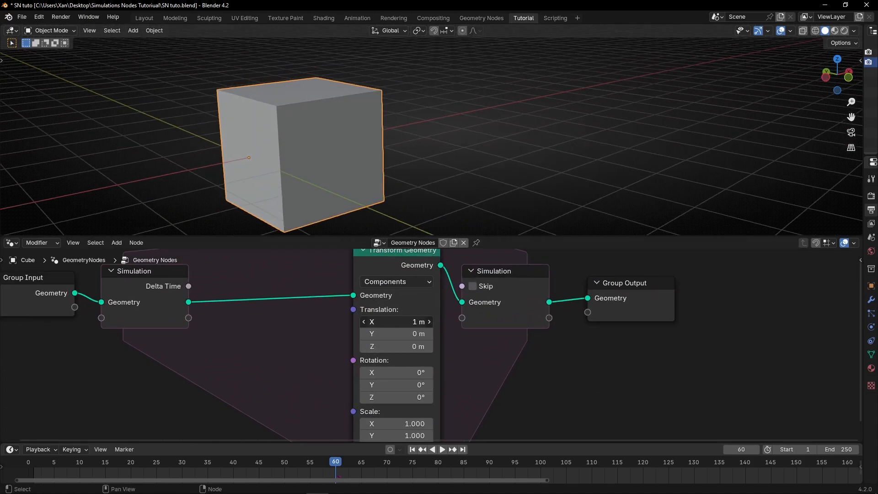
{"action": "left_click", "coordinate": [397, 322]}
{"action": "type", "text": "0"}
{"action": "key", "text": "Return"}
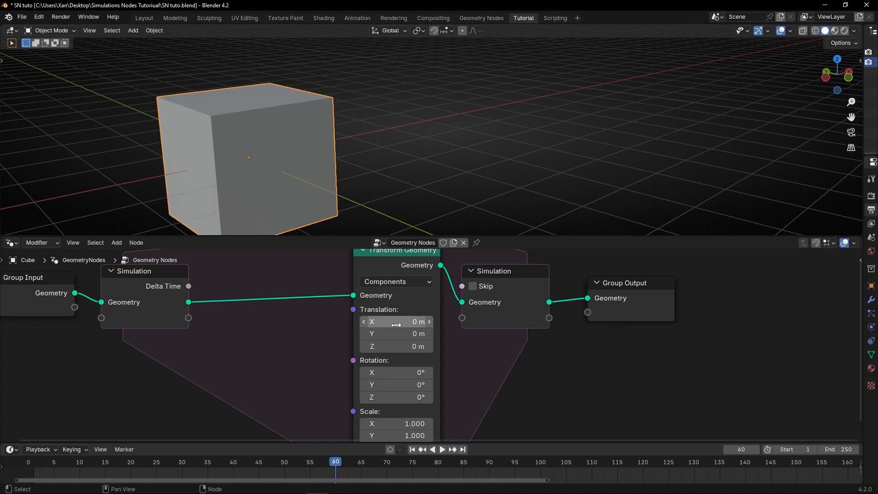
Step: Set the Transform Geometry node's X and Y rotation to 5.8° and play the simulation from frame 1
{"action": "scroll", "coordinate": [335, 191], "scroll_direction": "down", "scroll_amount": 3}
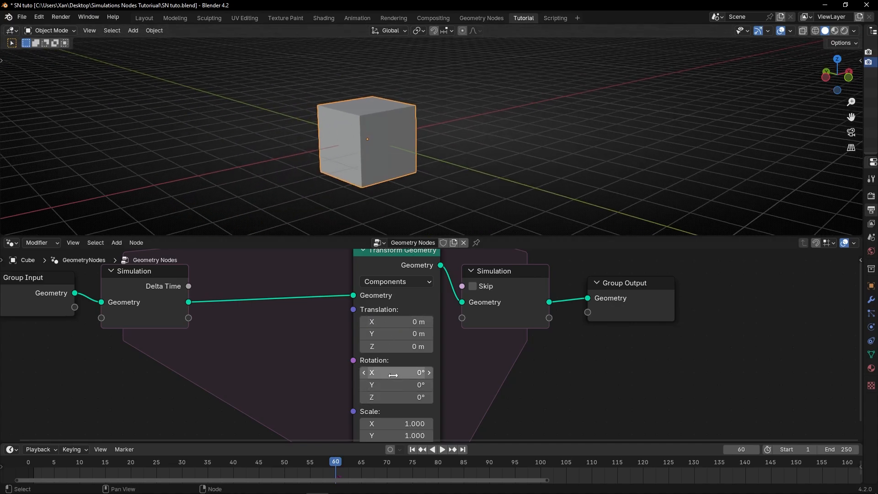
{"action": "left_click_drag", "start_coordinate": [392, 375], "coordinate": [410, 385]}
{"action": "key", "text": "shift+Left"}
{"action": "key", "text": "space"}
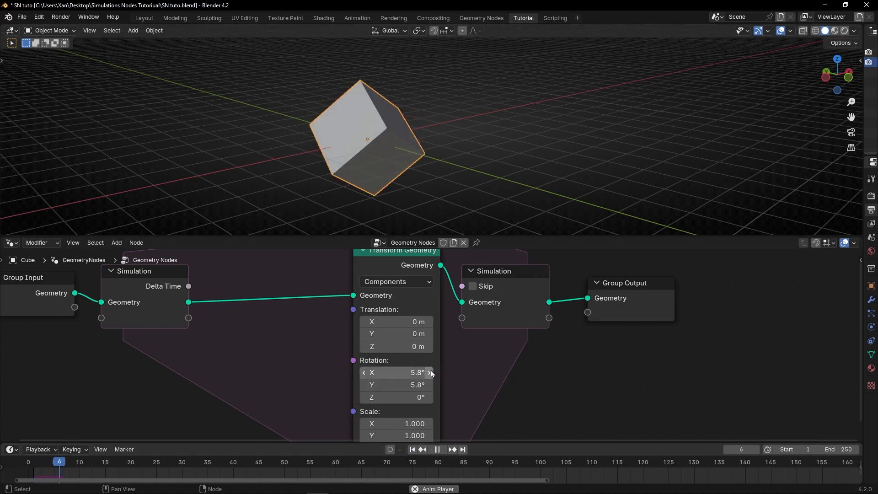
Step: Set the Transform Geometry node's scale to 1.030 on all three axes and play the simulation to watch the cube
{"action": "scroll", "coordinate": [461, 391], "scroll_direction": "down", "scroll_amount": 3}
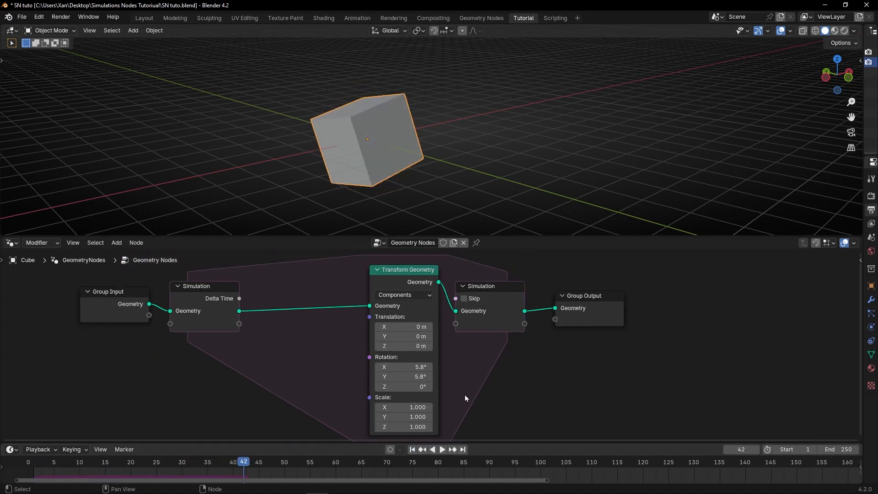
{"action": "middle_click_drag", "start_coordinate": [464, 394], "coordinate": [414, 339]}
{"action": "scroll", "coordinate": [410, 340], "scroll_direction": "up", "scroll_amount": 6}
{"action": "left_click_drag", "start_coordinate": [338, 353], "coordinate": [320, 352], "text": "shift"}
{"action": "scroll", "coordinate": [372, 179], "scroll_direction": "down", "scroll_amount": 4}
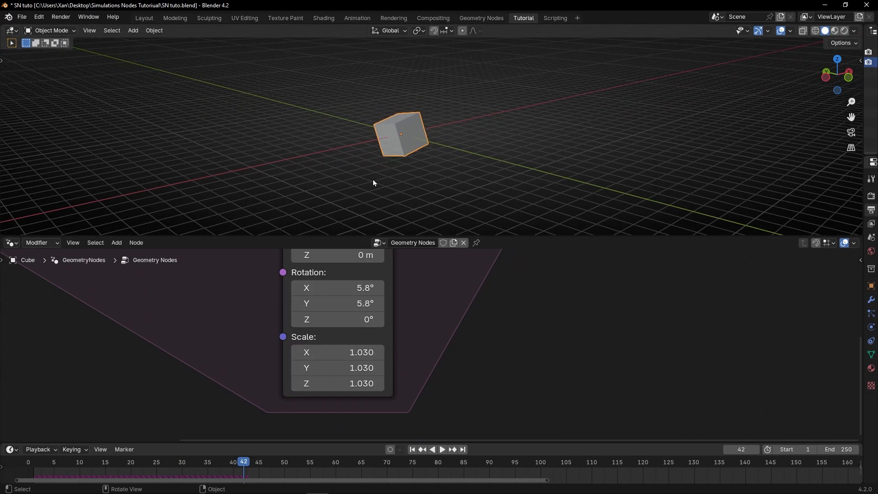
{"action": "scroll", "coordinate": [373, 180], "scroll_direction": "down", "scroll_amount": 5}
{"action": "middle_click_drag", "start_coordinate": [424, 169], "coordinate": [328, 180], "text": "shift"}
{"action": "key", "text": "space"}
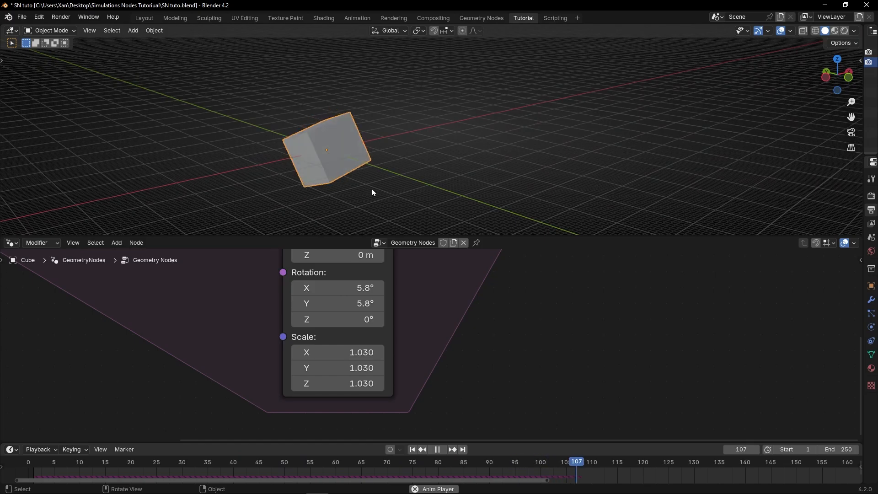
{"action": "key", "text": "space"}
Step: Remove the Transform Geometry node while keeping the connection, and insert a Set Position node in its place inside the simulation zone
{"action": "middle_click_drag", "start_coordinate": [422, 304], "coordinate": [444, 357]}
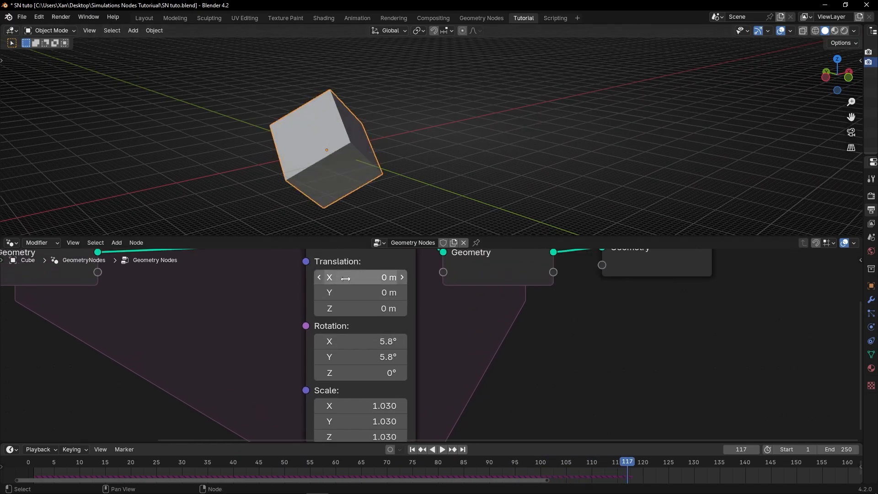
{"action": "scroll", "coordinate": [441, 324], "scroll_direction": "down", "scroll_amount": 3}
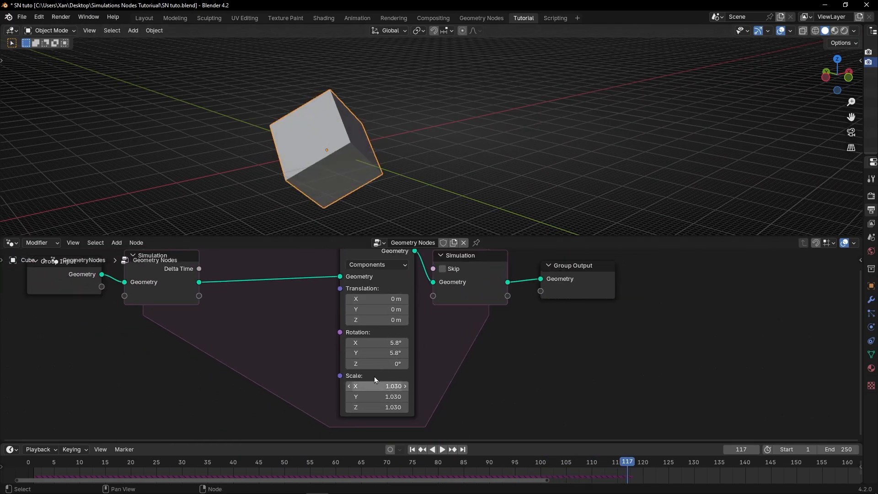
{"action": "scroll", "coordinate": [411, 336], "scroll_direction": "down", "scroll_amount": 2}
{"action": "left_click", "coordinate": [394, 292]}
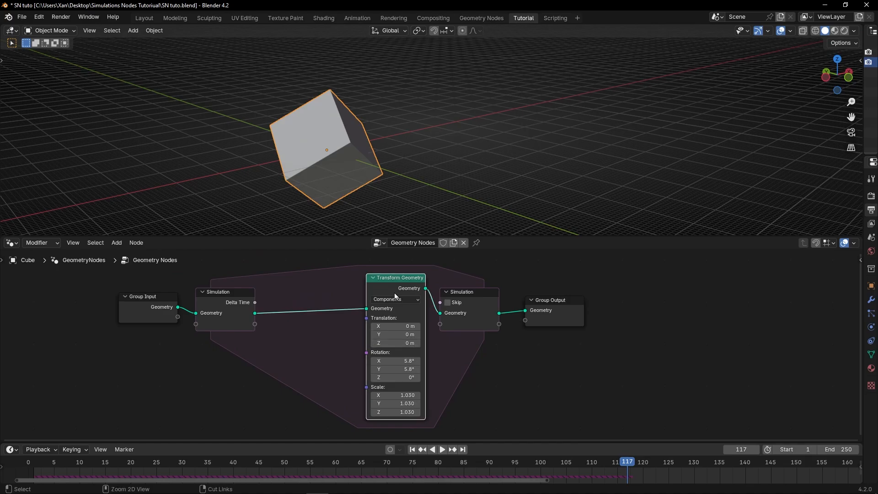
{"action": "key", "text": "ctrl+x"}
{"action": "key", "text": "shift+a"}
{"action": "type", "text": "set"}
{"action": "key", "text": "Down"}
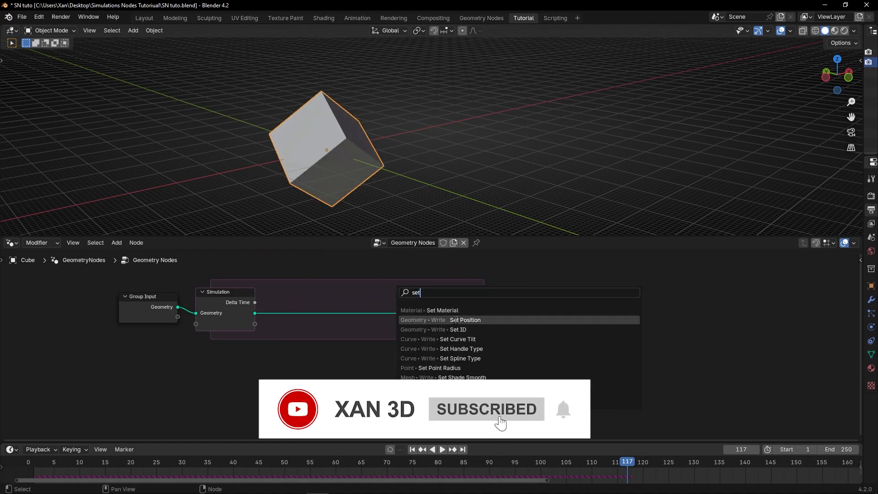
{"action": "key", "text": "Return"}
{"action": "left_click", "coordinate": [355, 310]}
{"action": "scroll", "coordinate": [375, 307], "scroll_direction": "up", "scroll_amount": 2}
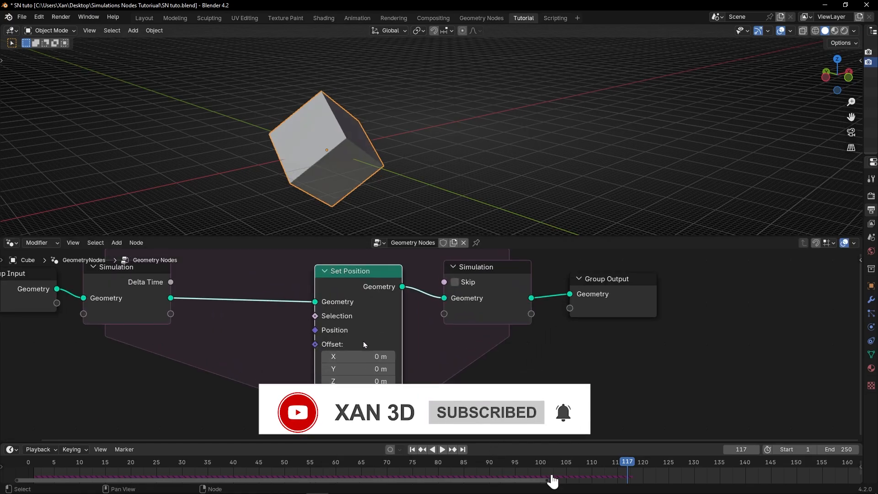
Step: Replace the Group Input node with a Points node connected to the simulation's Geometry input, and view the point at frame 1
{"action": "middle_click_drag", "start_coordinate": [256, 321], "coordinate": [448, 338]}
{"action": "left_click", "coordinate": [223, 305]}
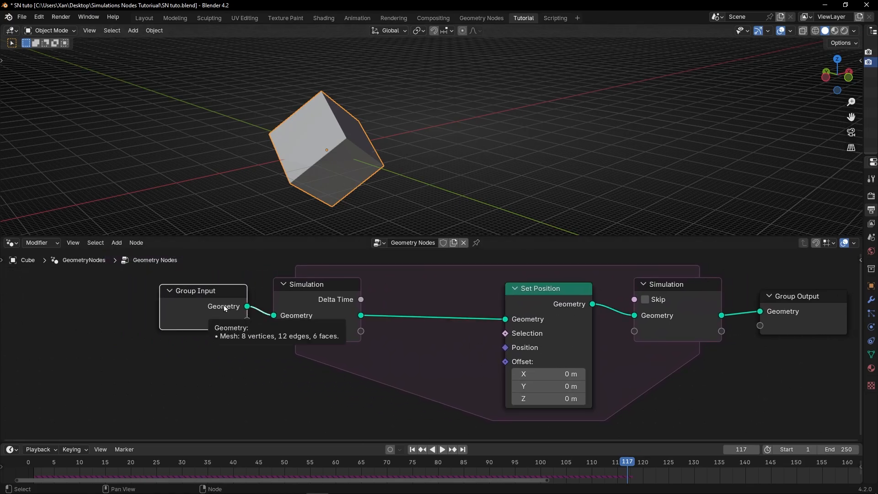
{"action": "key", "text": "x"}
{"action": "key", "text": "shift+a"}
{"action": "type", "text": "point"}
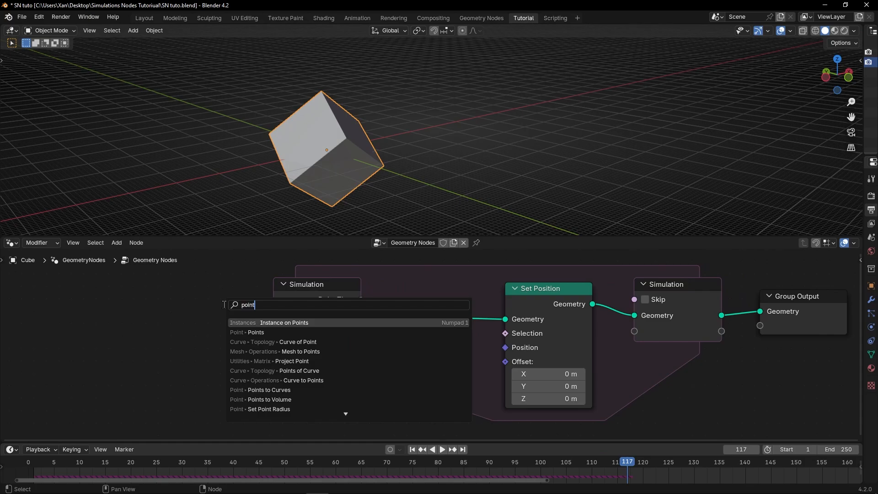
{"action": "key", "text": "Down"}
{"action": "key", "text": "Return"}
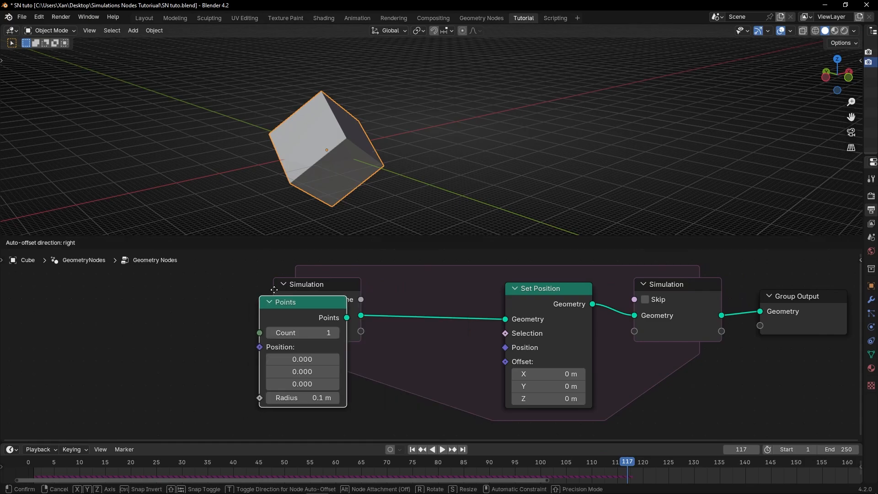
{"action": "left_click", "coordinate": [226, 335]}
{"action": "right_click_drag", "start_coordinate": [226, 336], "coordinate": [302, 347], "text": "alt"}
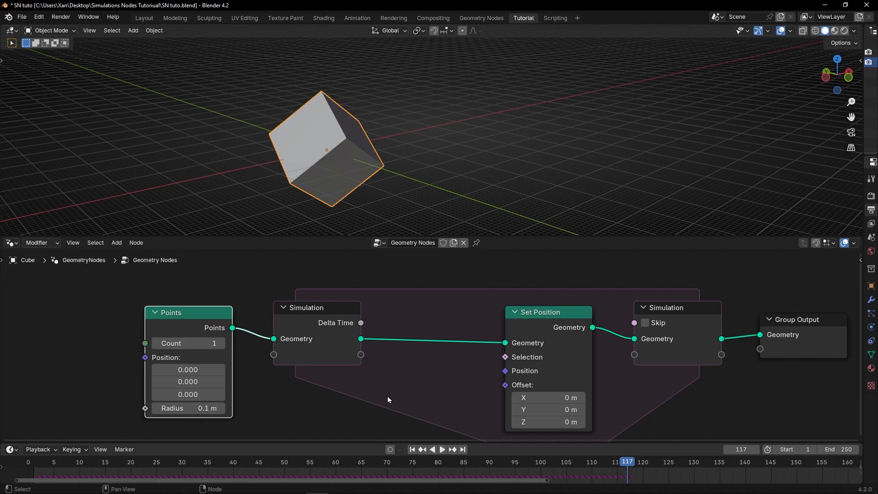
{"action": "key", "text": "shift+Left"}
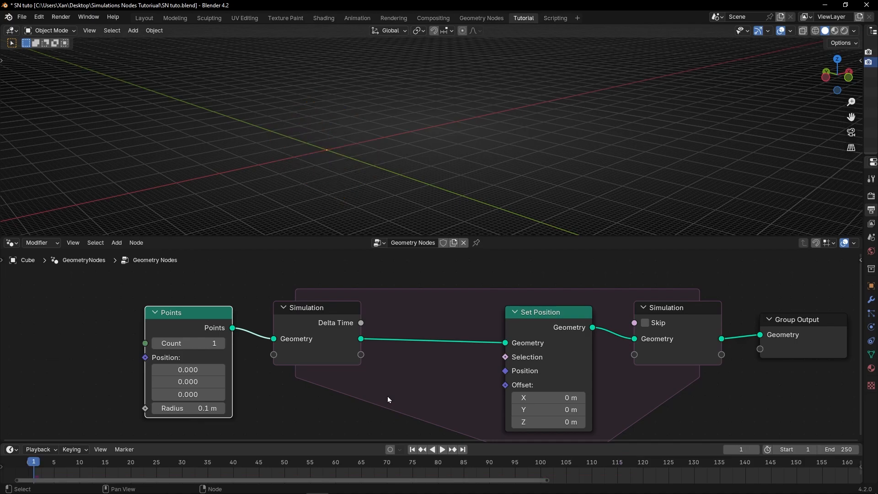
{"action": "middle_click_drag", "start_coordinate": [280, 157], "coordinate": [360, 166]}
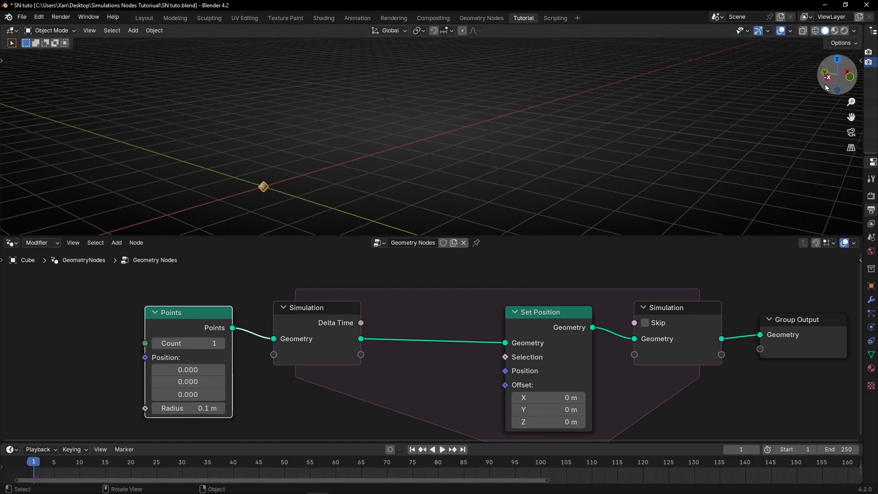
Step: Set the Set Position node's X offset to 1 m and view the point from the front, facing along the Y axis
{"action": "left_click", "coordinate": [849, 77]}
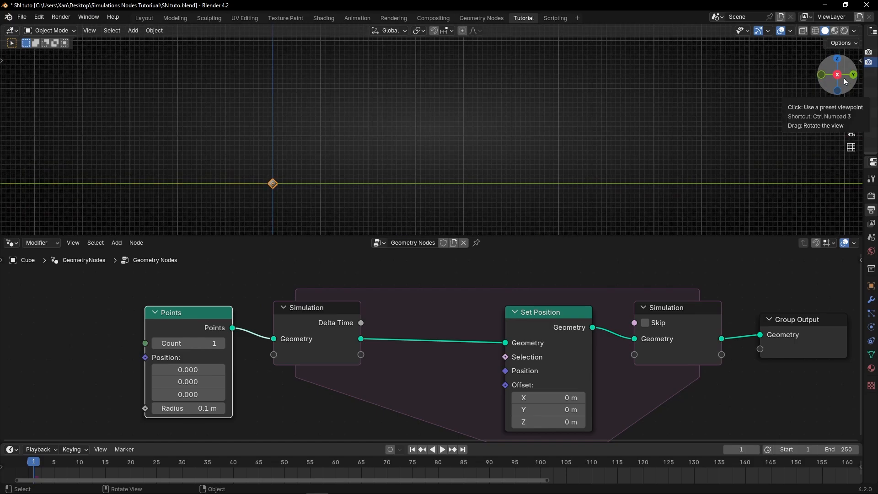
{"action": "left_click", "coordinate": [850, 75]}
{"action": "middle_click_drag", "start_coordinate": [556, 391], "coordinate": [449, 368]}
{"action": "left_click", "coordinate": [434, 374]}
{"action": "type", "text": "1"}
{"action": "key", "text": "Return"}
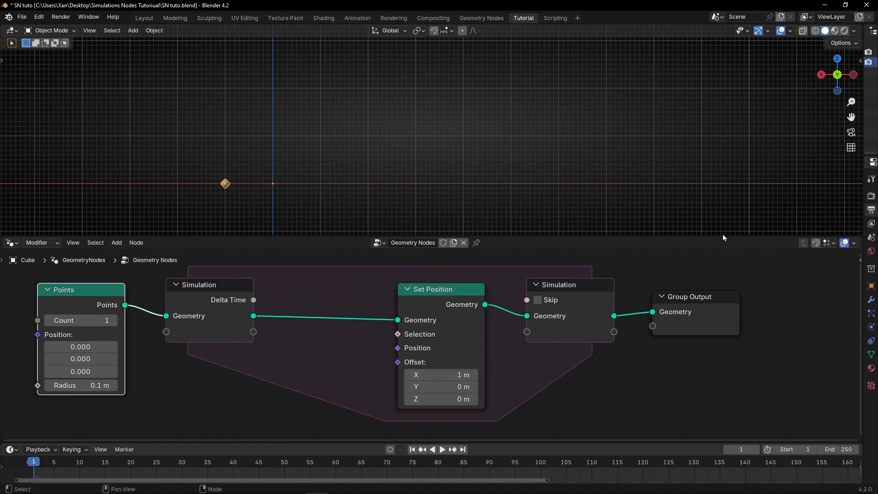
{"action": "left_click", "coordinate": [821, 75]}
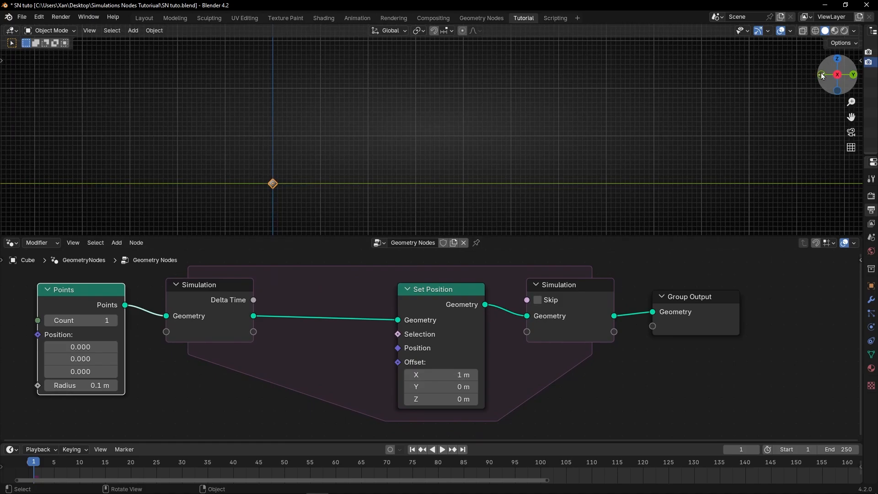
{"action": "left_click", "coordinate": [822, 75]}
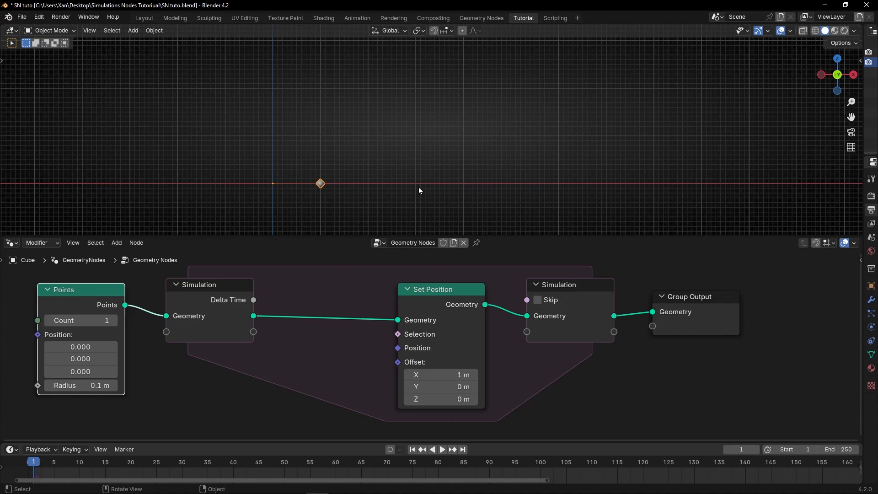
Step: Play the simulation briefly to examine how the point moves along the X axis
{"action": "key", "text": "space"}
{"action": "key", "text": "space"}
{"action": "scroll", "coordinate": [402, 185], "scroll_direction": "down", "scroll_amount": 6}
{"action": "middle_click_drag", "start_coordinate": [449, 161], "coordinate": [315, 178], "text": "shift"}
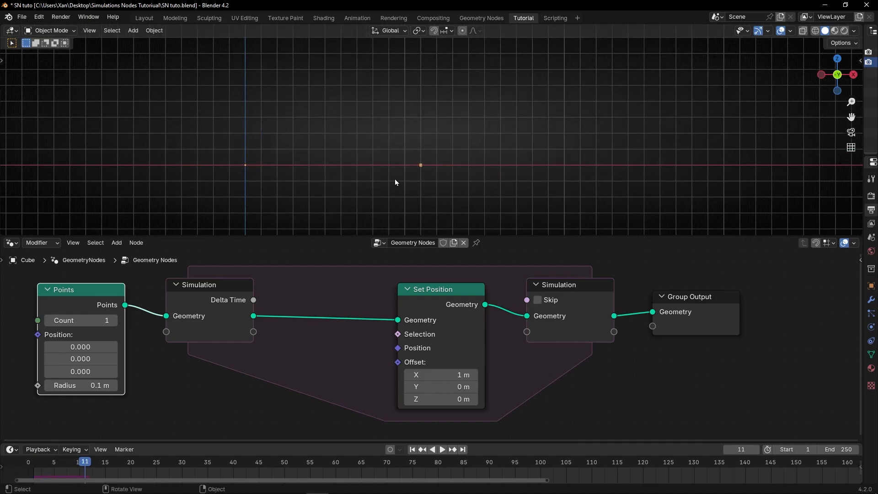
Step: Set the Points node's radius to 0.8 m and play the simulation from frame 1
{"action": "middle_click_drag", "start_coordinate": [180, 355], "coordinate": [245, 359]}
{"action": "left_click", "coordinate": [156, 392]}
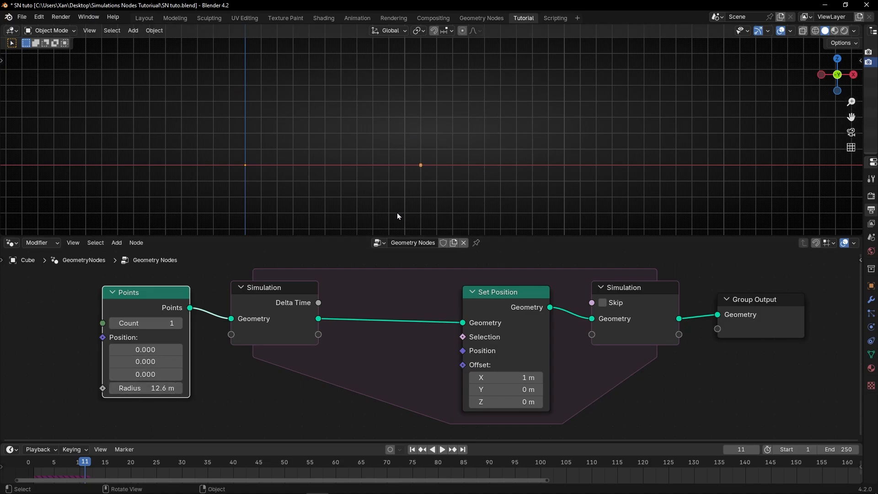
{"action": "left_click", "coordinate": [412, 449]}
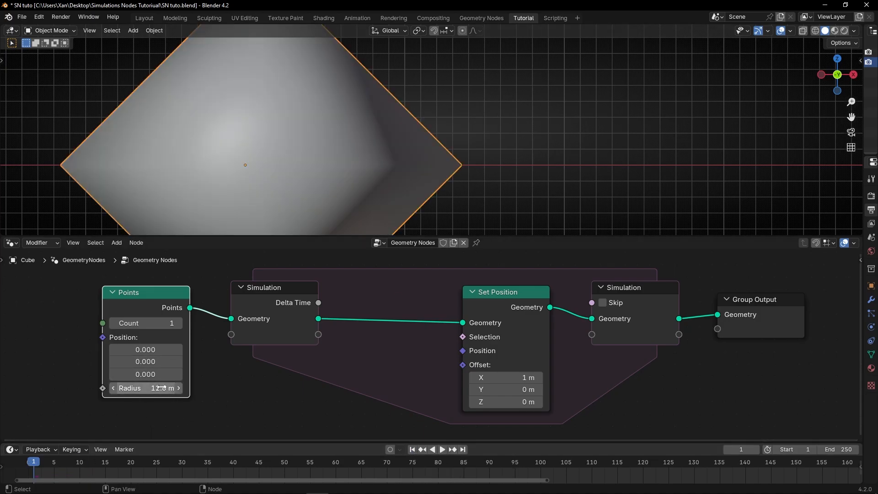
{"action": "left_click_drag", "start_coordinate": [160, 388], "coordinate": [55, 433]}
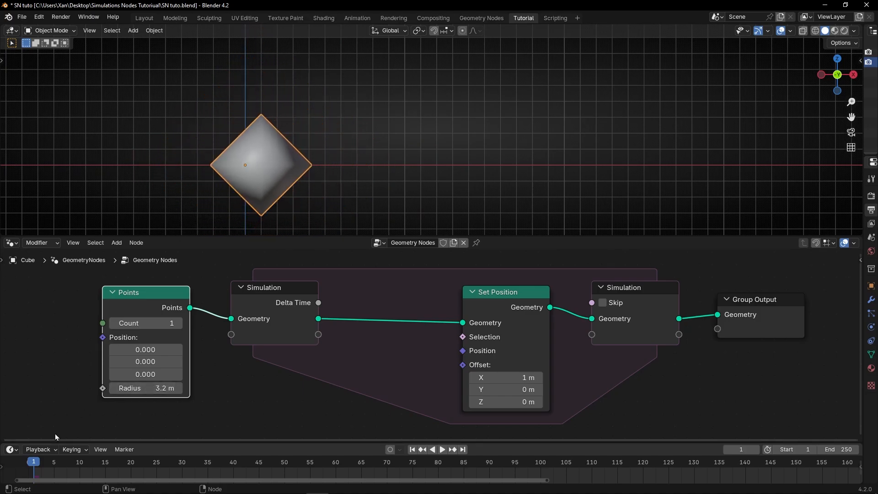
{"action": "left_click_drag", "start_coordinate": [151, 387], "coordinate": [125, 388]}
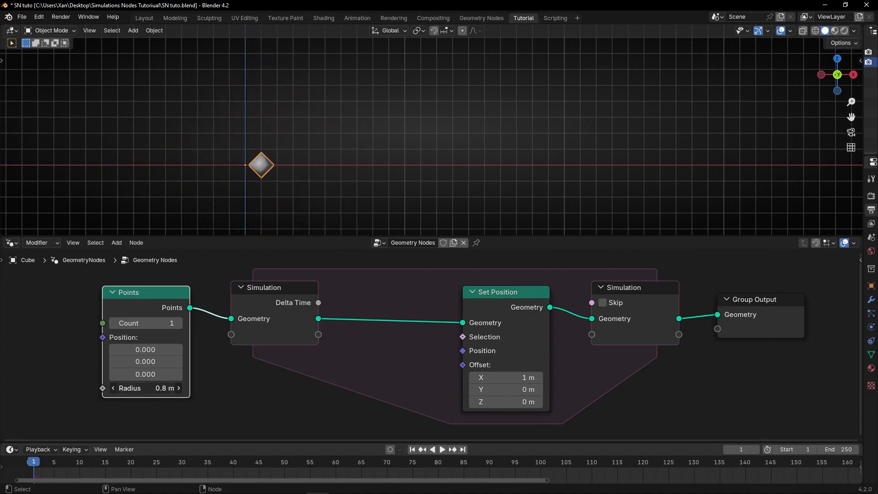
{"action": "middle_click_drag", "start_coordinate": [358, 166], "coordinate": [213, 162], "text": "shift"}
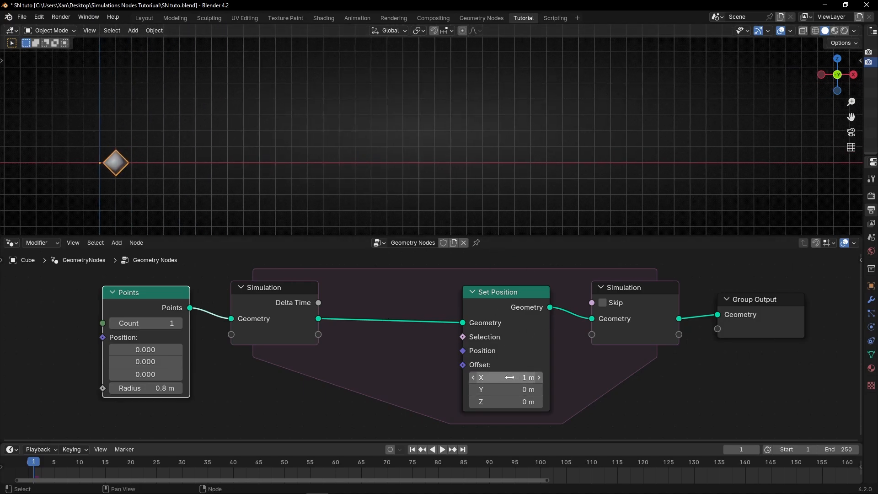
{"action": "key", "text": "space"}
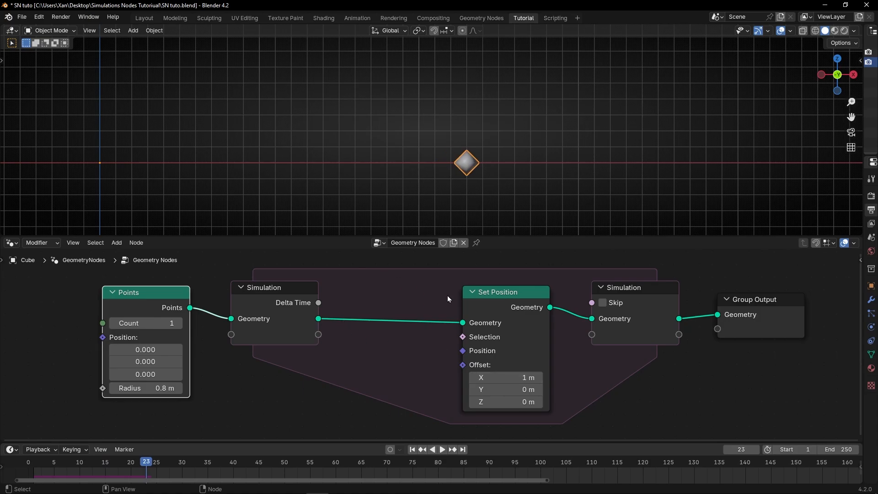
Step: Insert a Join Geometry node inside the simulation zone, on the link between the Simulation input and Set Position
{"action": "key", "text": "shift+a"}
{"action": "type", "text": "join"}
{"action": "key", "text": "Return"}
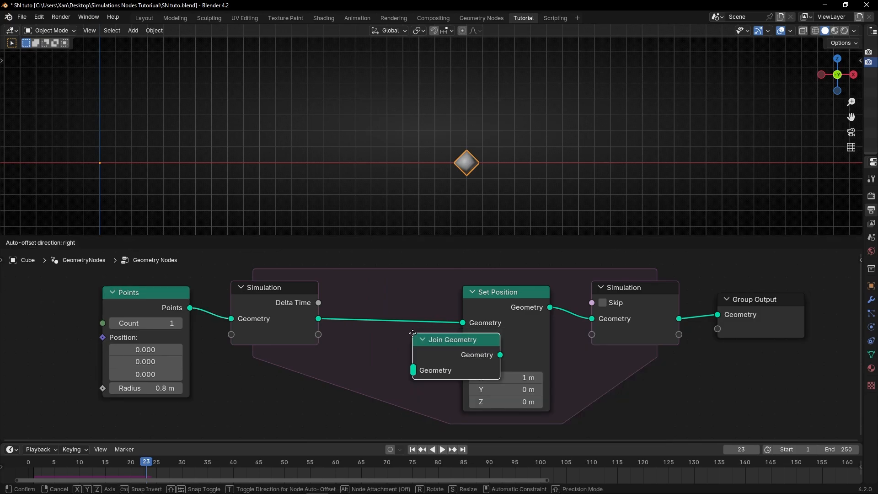
{"action": "left_click", "coordinate": [350, 307]}
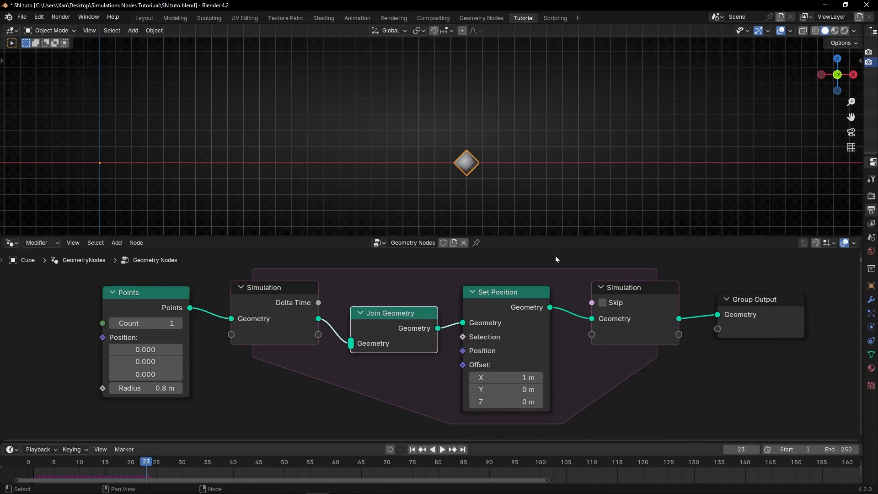
{"action": "scroll", "coordinate": [424, 414], "scroll_direction": "down", "scroll_amount": 2}
{"action": "middle_click_drag", "start_coordinate": [337, 417], "coordinate": [333, 382]}
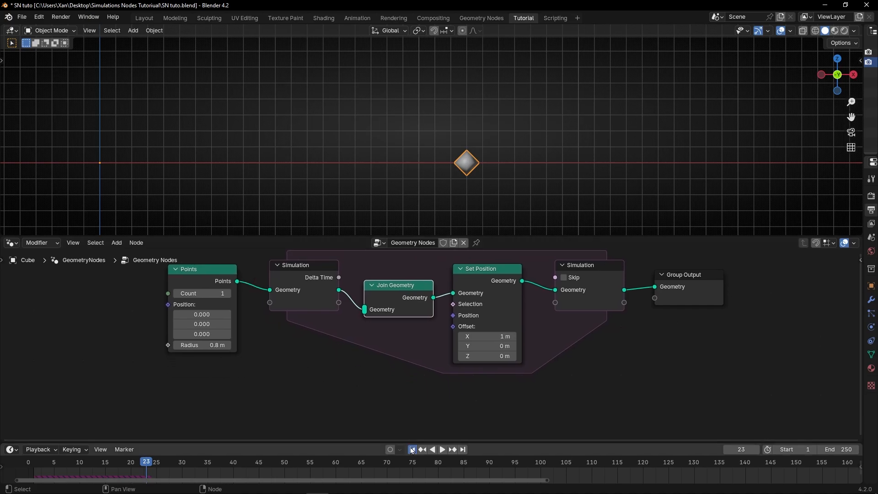
Step: Set the Points node's count to 5 and play the simulation from frame 1
{"action": "key", "text": "shift+Left"}
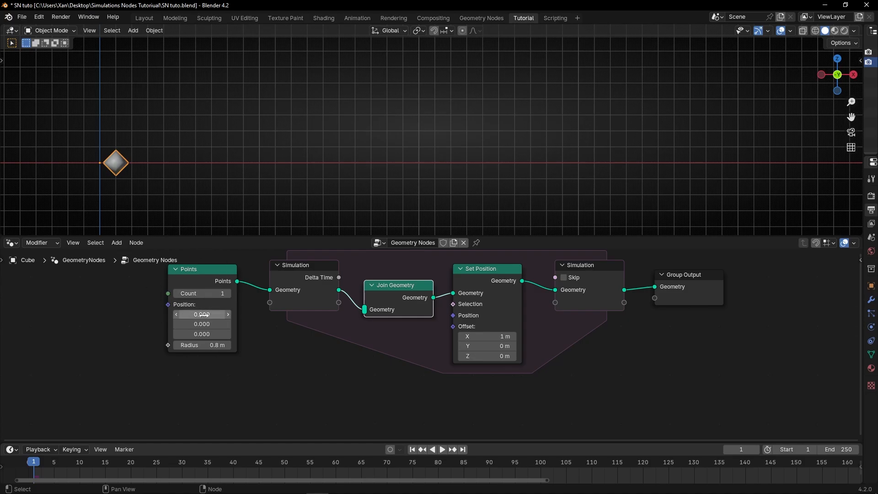
{"action": "left_click", "coordinate": [228, 295]}
{"action": "left_click", "coordinate": [228, 295]}
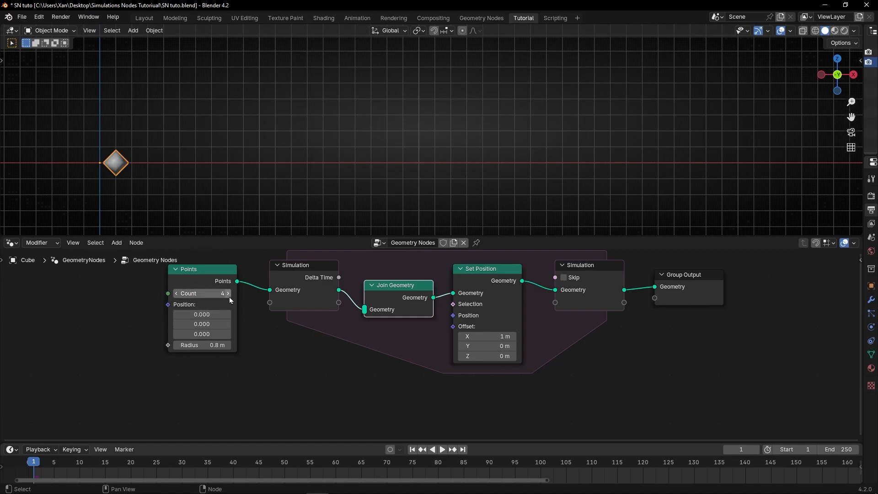
{"action": "left_click", "coordinate": [229, 297]}
{"action": "key", "text": "space"}
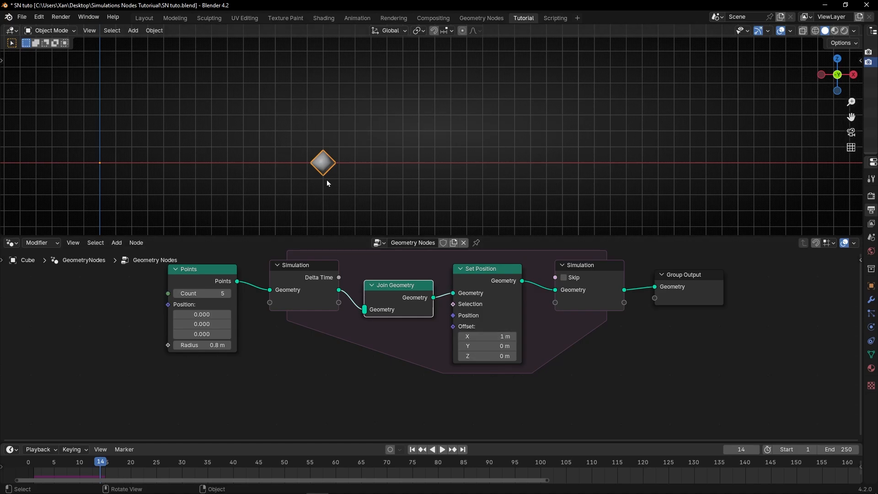
Step: Split the 3D viewport, turn the new area into a Spreadsheet editor, and narrow it to its geometry data list
{"action": "left_click_drag", "start_coordinate": [1, 28], "coordinate": [153, 64]}
{"action": "left_click", "coordinate": [13, 32]}
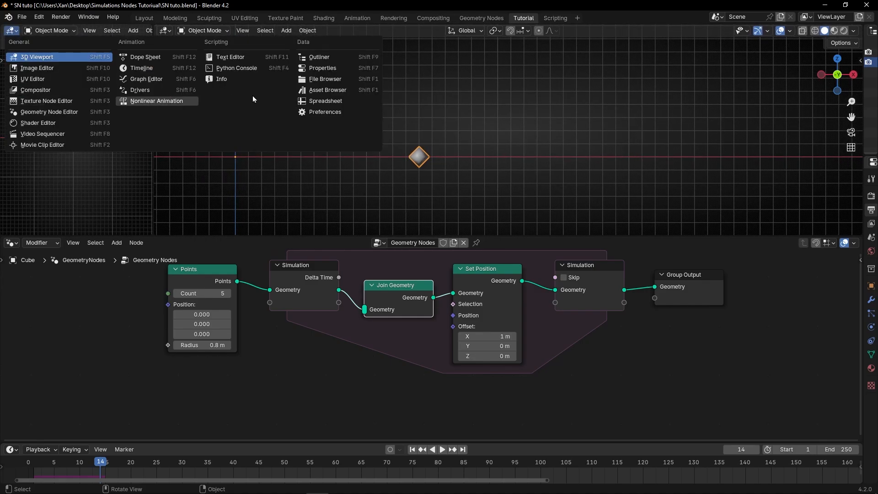
{"action": "left_click", "coordinate": [319, 102]}
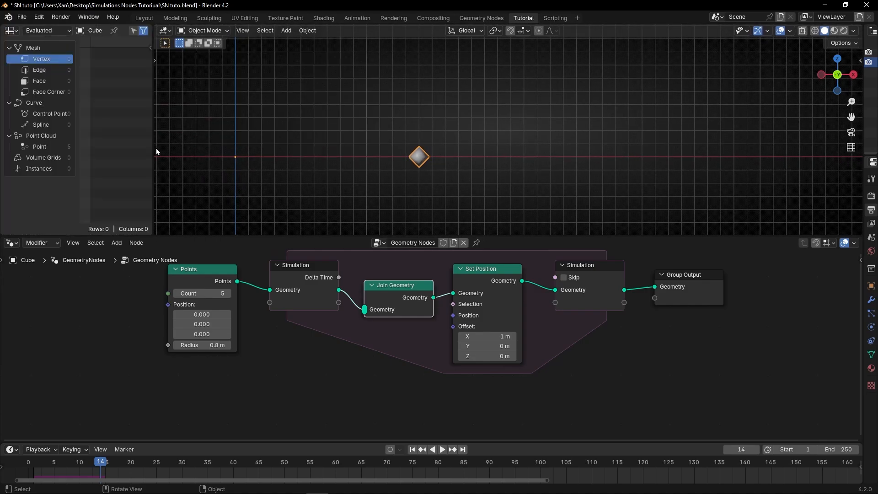
{"action": "left_click_drag", "start_coordinate": [156, 152], "coordinate": [70, 150]}
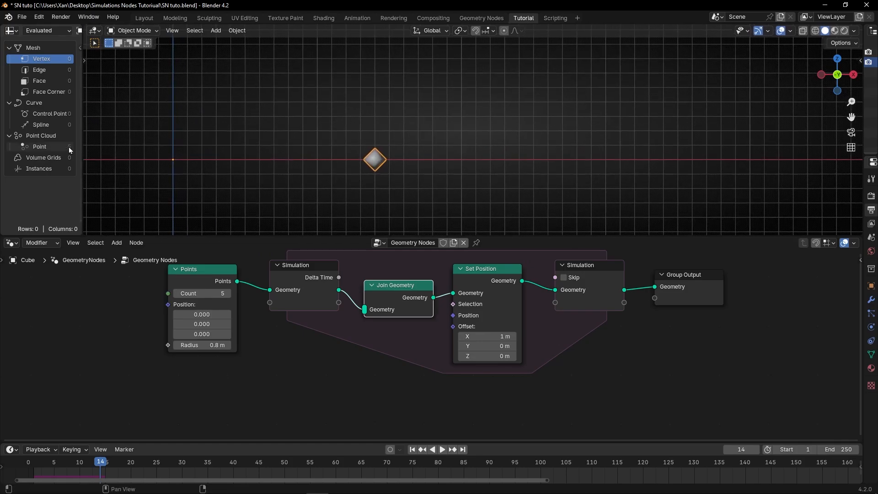
Step: Return to frame 1 and set the Points node's count to 1
{"action": "left_click", "coordinate": [412, 450]}
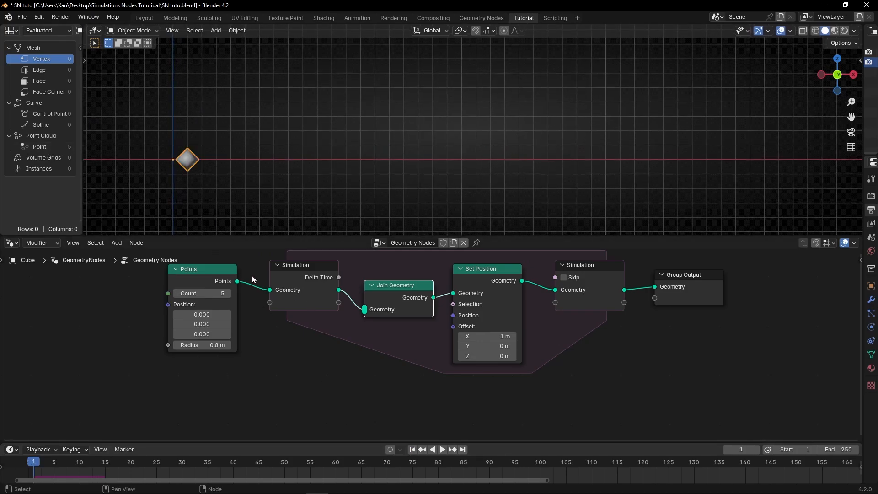
{"action": "left_click", "coordinate": [189, 293]}
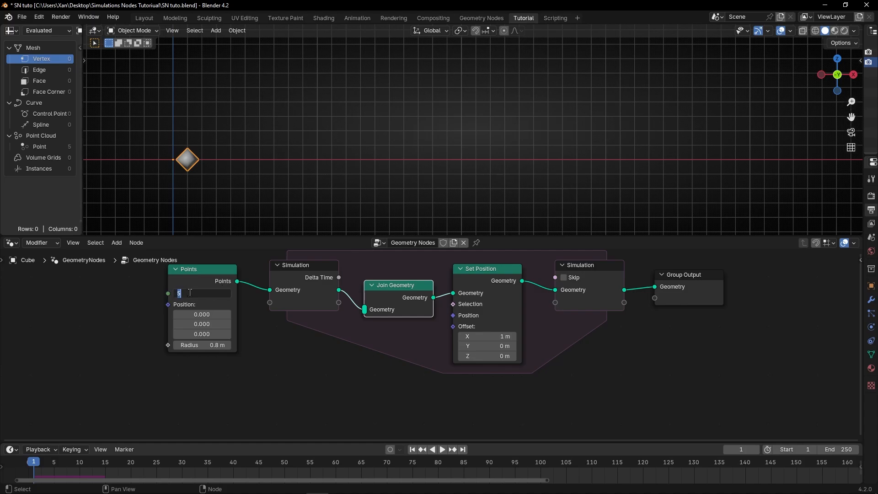
{"action": "key", "text": "Return"}
Step: Disconnect the Points node from the Simulation input, connect it to Join Geometry instead, and place it below the simulation zone
{"action": "right_click_drag", "start_coordinate": [253, 272], "coordinate": [243, 313], "text": "ctrl"}
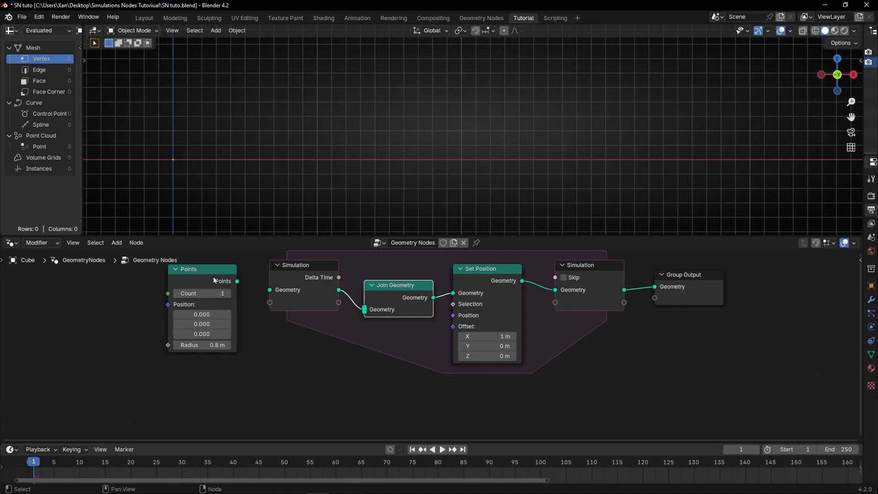
{"action": "left_click_drag", "start_coordinate": [215, 281], "coordinate": [293, 368]}
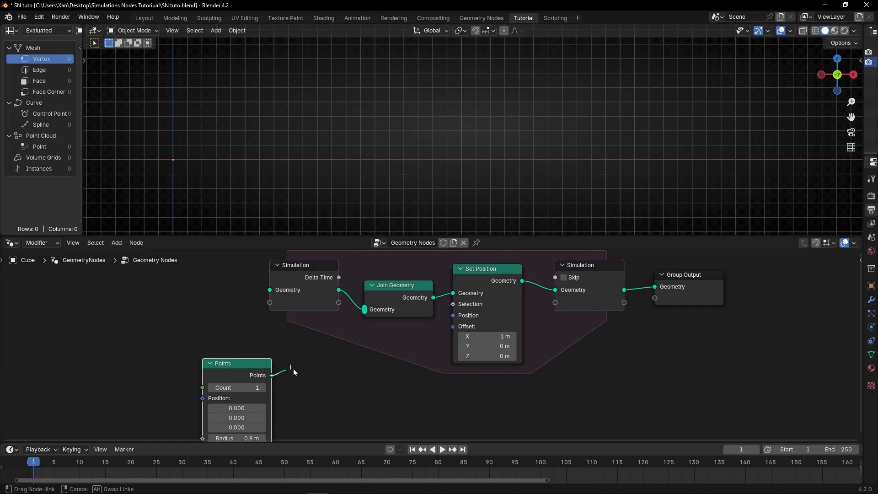
{"action": "left_click_drag", "start_coordinate": [356, 327], "coordinate": [360, 321]}
{"action": "scroll", "coordinate": [388, 333], "scroll_direction": "down", "scroll_amount": 2}
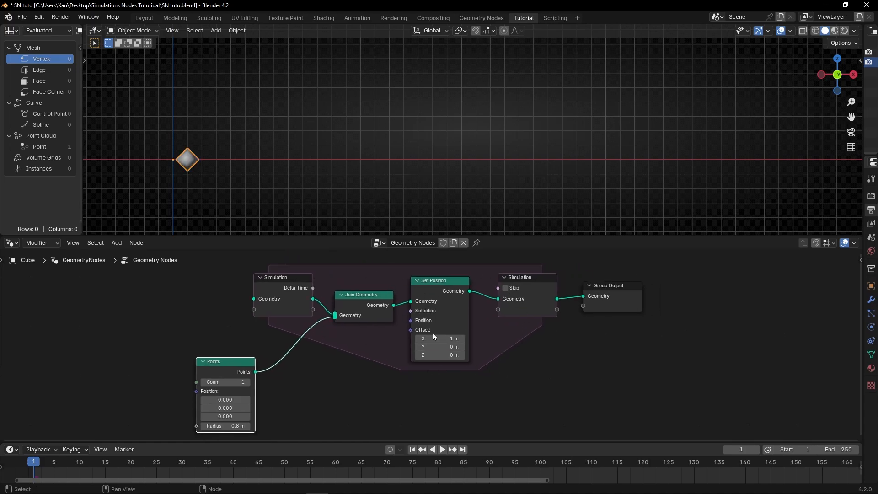
{"action": "mouse_move", "coordinate": [219, 376]}
{"action": "left_mouse_down"}
{"action": "mouse_move", "coordinate": [131, 371]}
{"action": "mouse_move", "coordinate": [225, 380]}
{"action": "left_mouse_up"}
{"action": "left_click_drag", "start_coordinate": [353, 305], "coordinate": [352, 301]}
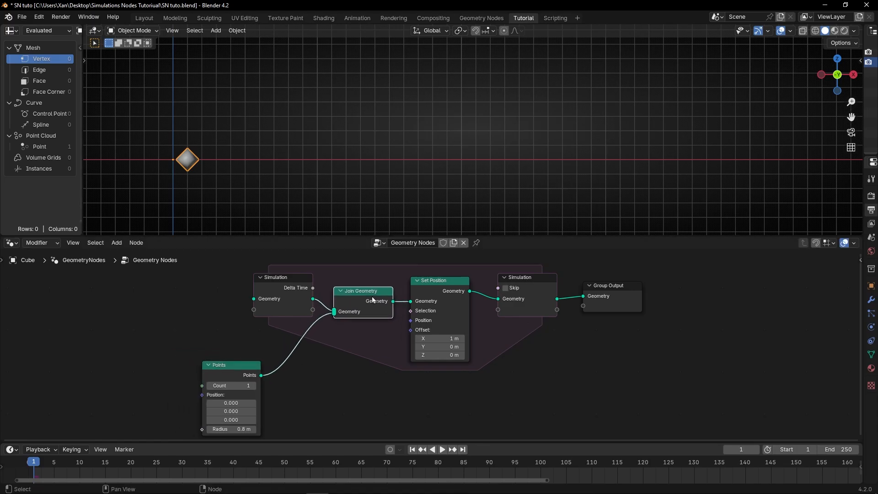
{"action": "left_click_drag", "start_coordinate": [245, 368], "coordinate": [258, 368]}
{"action": "middle_click_drag", "start_coordinate": [421, 320], "coordinate": [386, 336]}
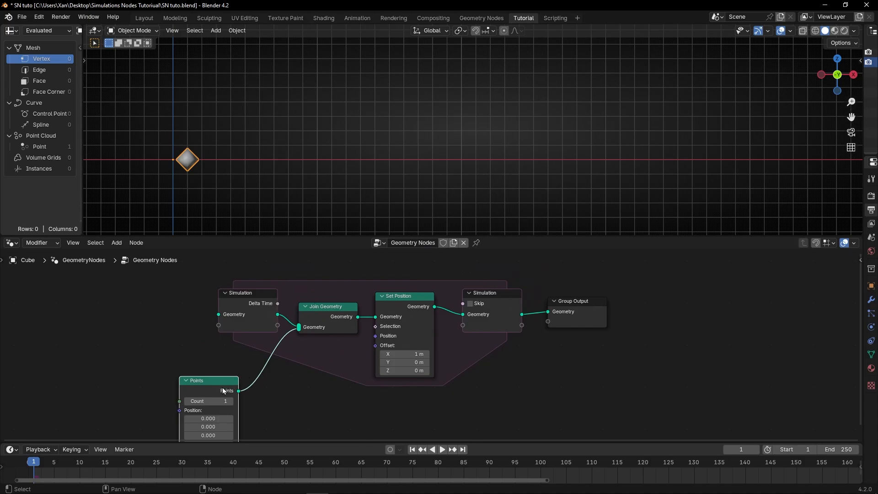
{"action": "left_click_drag", "start_coordinate": [223, 390], "coordinate": [251, 378]}
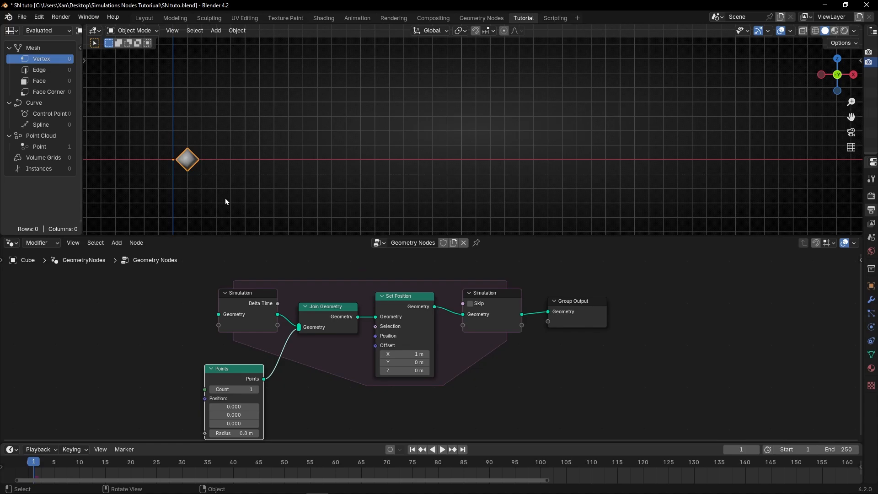
Step: Play the simulation in two runs to examine how points accumulate along X, comparing the spreadsheet's point count with the frame number
{"action": "scroll", "coordinate": [223, 196], "scroll_direction": "down", "scroll_amount": 3}
{"action": "scroll", "coordinate": [274, 188], "scroll_direction": "up", "scroll_amount": 8, "text": "ctrl"}
{"action": "key", "text": "space"}
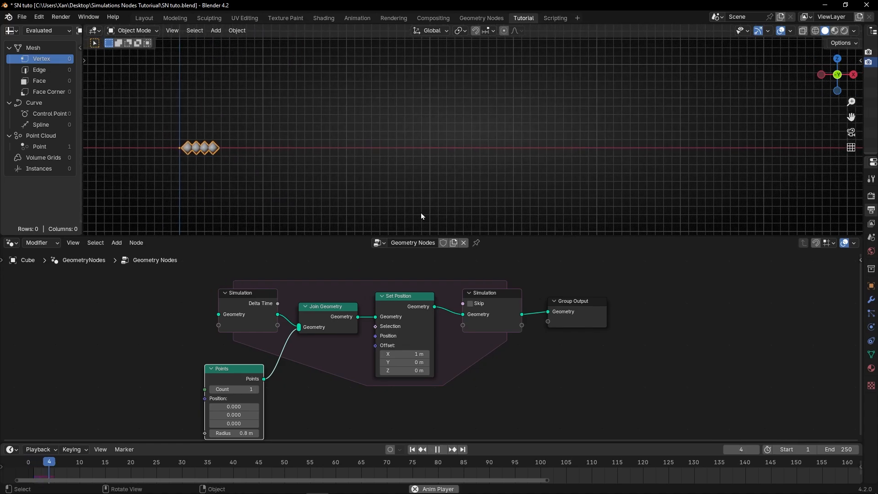
{"action": "key", "text": "space"}
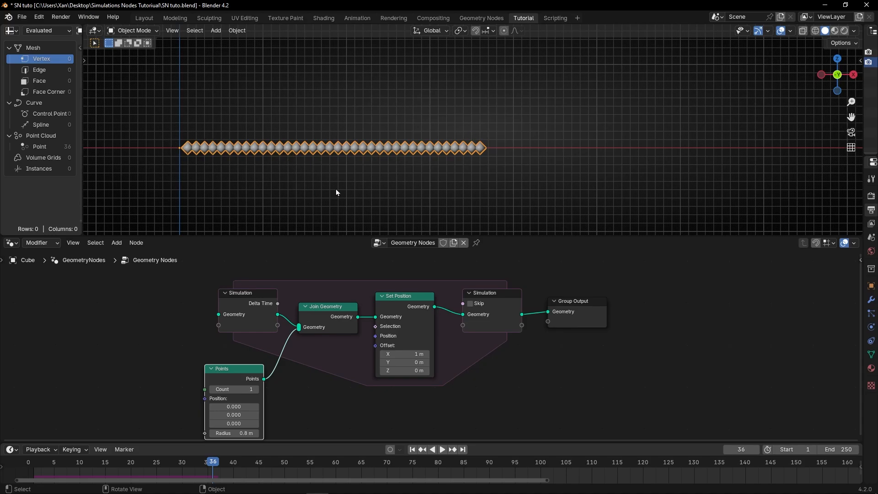
{"action": "key", "text": "space"}
{"action": "key", "text": "space"}
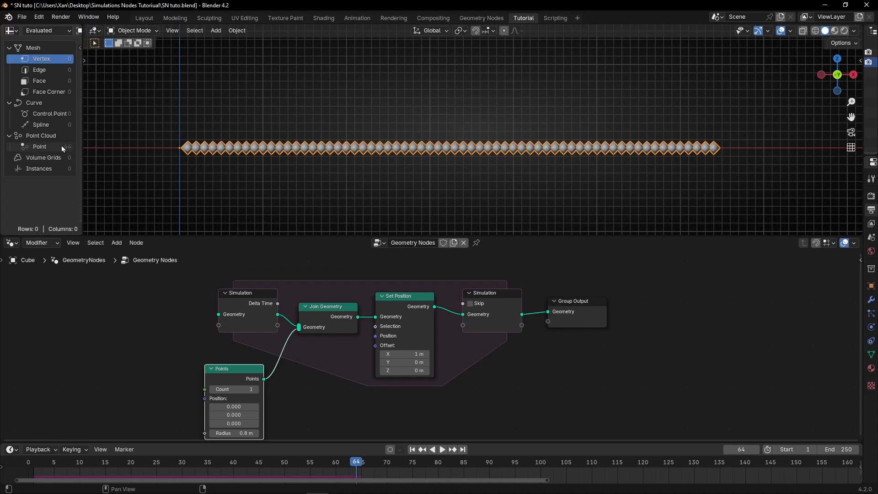
Step: Reposition the Join Geometry and Points nodes, and replay the simulation from frame 1
{"action": "scroll", "coordinate": [275, 366], "scroll_direction": "up", "scroll_amount": 2}
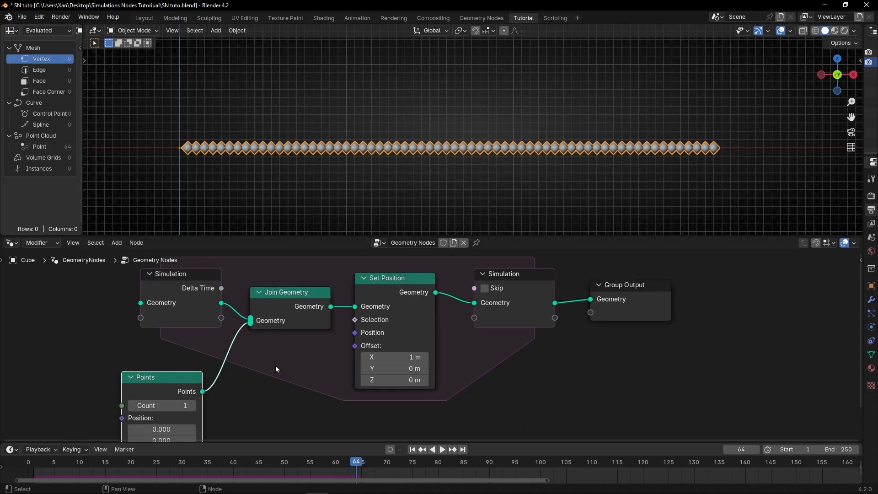
{"action": "left_click_drag", "start_coordinate": [285, 309], "coordinate": [264, 304]}
{"action": "mouse_move", "coordinate": [166, 381]}
{"action": "left_mouse_down"}
{"action": "mouse_move", "coordinate": [132, 379]}
{"action": "mouse_move", "coordinate": [171, 366]}
{"action": "left_mouse_up"}
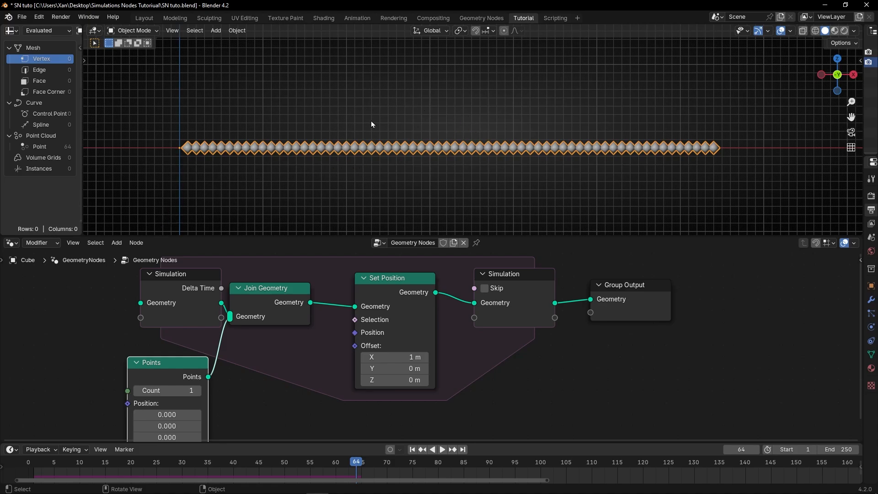
{"action": "key", "text": "shift+Left"}
{"action": "key", "text": "Home"}
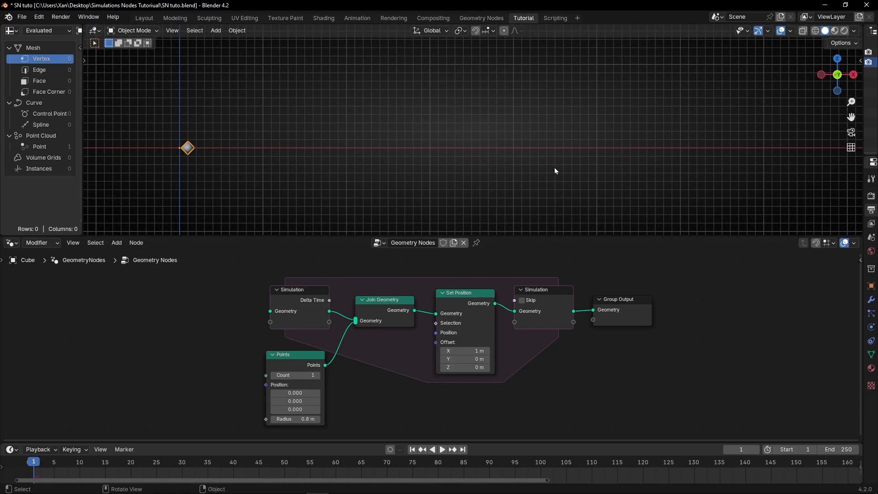
{"action": "key", "text": "space"}
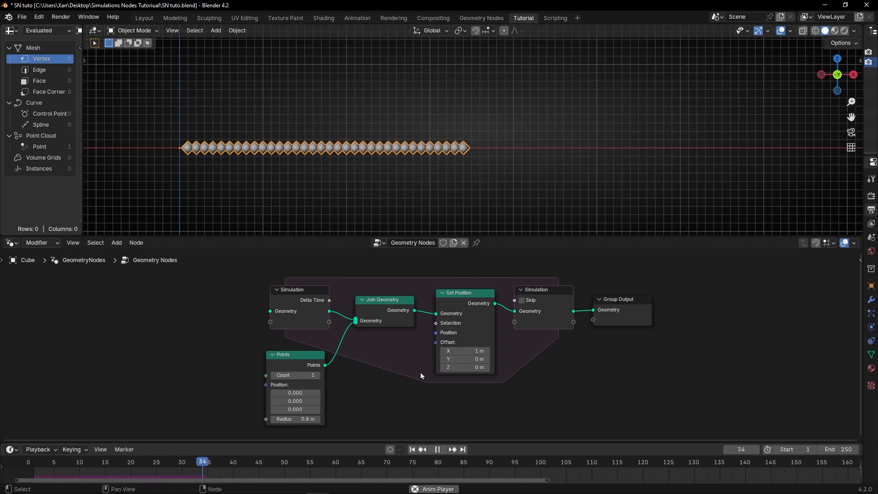
Step: Return the simulation to frame 1 and add a vector Random Value node feeding the Points node's Position input
{"action": "key", "text": "space"}
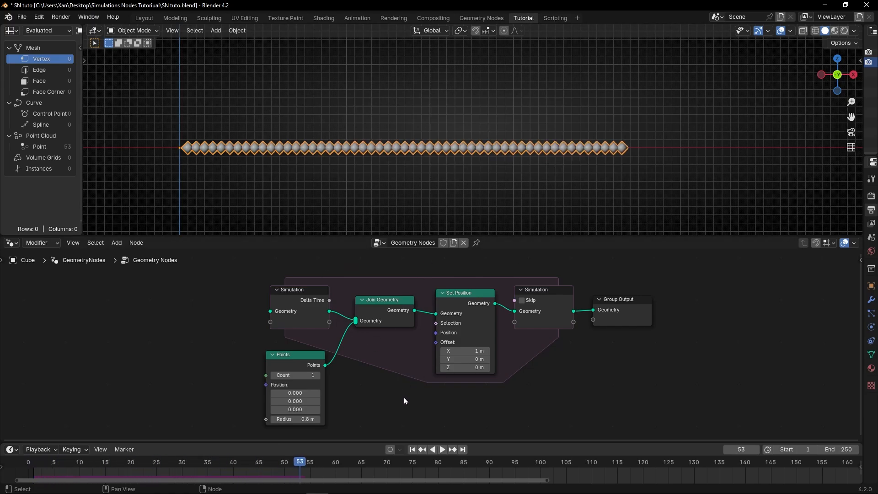
{"action": "left_click", "coordinate": [412, 450]}
{"action": "scroll", "coordinate": [362, 414], "scroll_direction": "up", "scroll_amount": 2}
{"action": "middle_click_drag", "start_coordinate": [348, 396], "coordinate": [385, 354]}
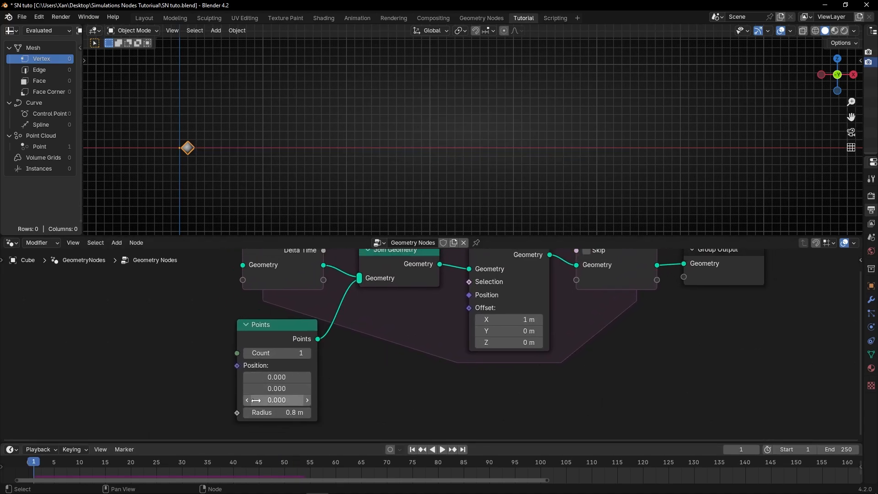
{"action": "middle_click_drag", "start_coordinate": [224, 364], "coordinate": [226, 349]}
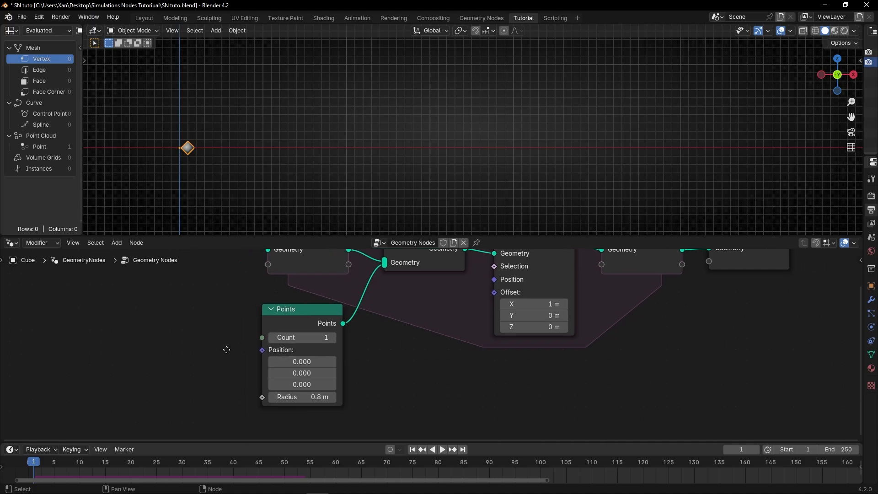
{"action": "left_click_drag", "start_coordinate": [262, 350], "coordinate": [203, 349]}
{"action": "type", "text": "rand"}
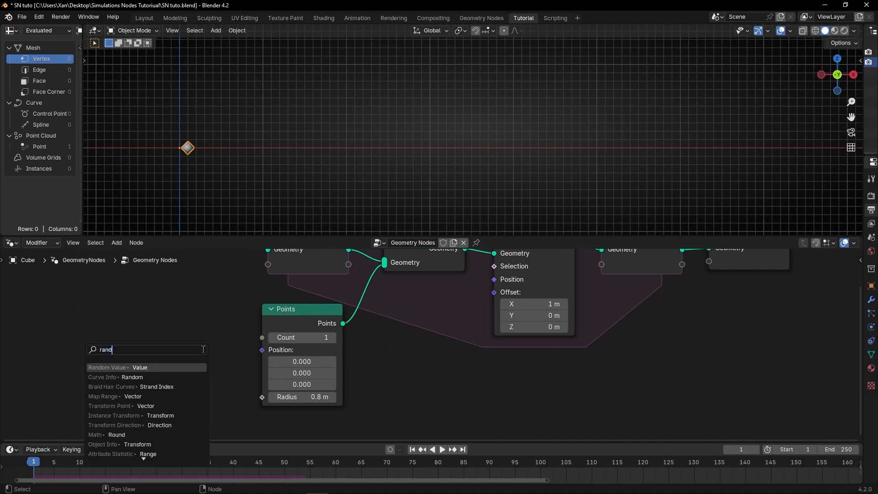
{"action": "key", "text": "Return"}
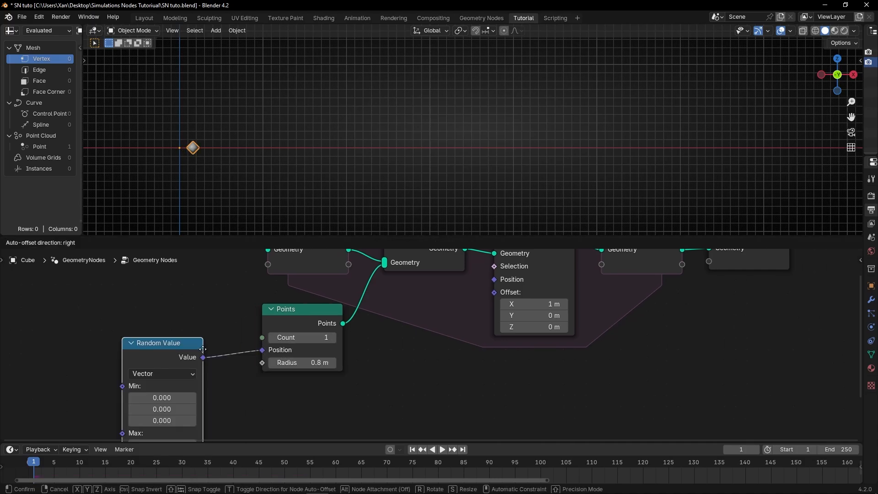
{"action": "left_click", "coordinate": [214, 318]}
Step: Play the simulation briefly to examine where the points appear with the random position, and return to frame 1
{"action": "middle_click_drag", "start_coordinate": [293, 206], "coordinate": [299, 136]}
{"action": "key", "text": "space"}
{"action": "key", "text": "space"}
{"action": "middle_click_drag", "start_coordinate": [284, 195], "coordinate": [270, 181]}
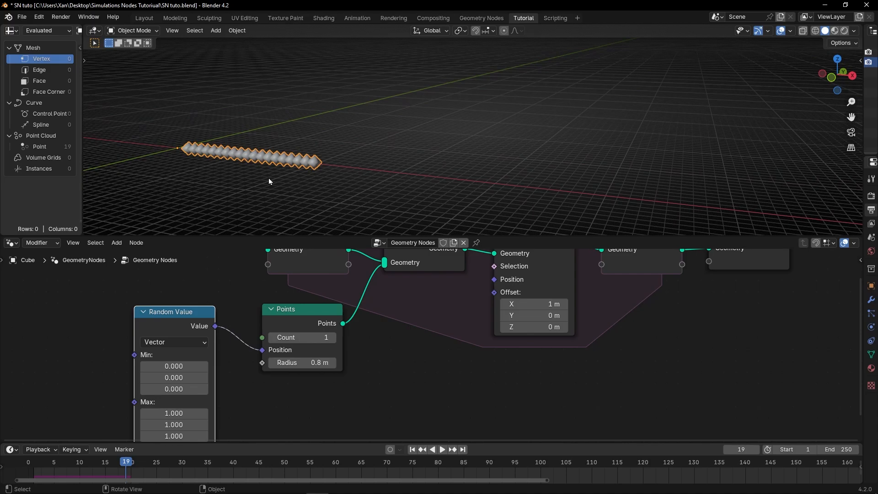
{"action": "middle_click_drag", "start_coordinate": [288, 415], "coordinate": [351, 397]}
{"action": "left_click", "coordinate": [411, 449]}
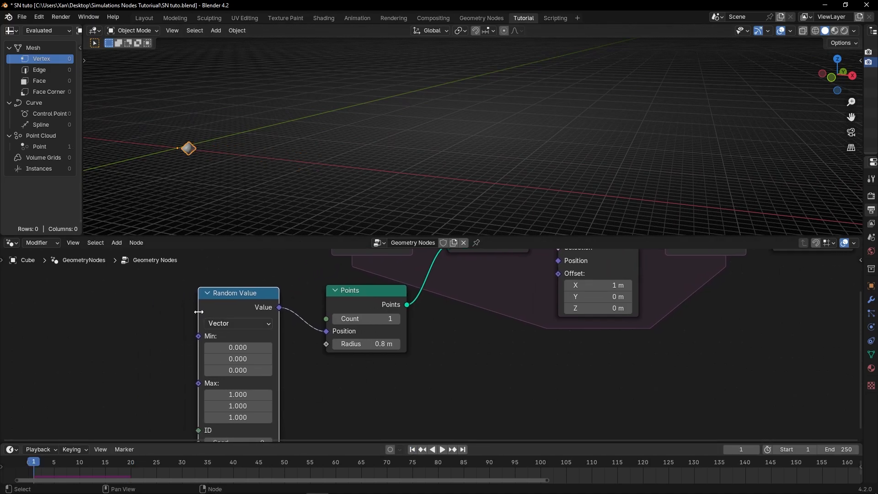
Step: Set the Random Value node's Min to -6 and Max to 6 on all three axes
{"action": "double_click", "coordinate": [253, 348]}
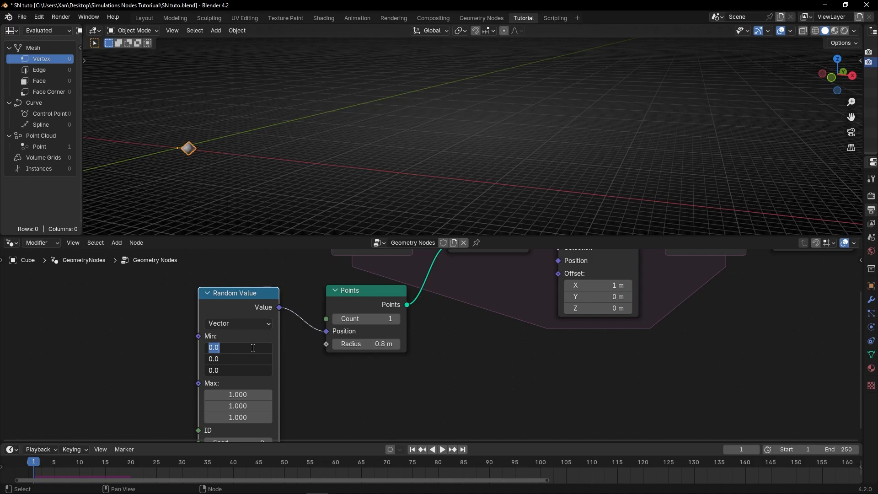
{"action": "type", "text": "-6"}
{"action": "key", "text": "Return"}
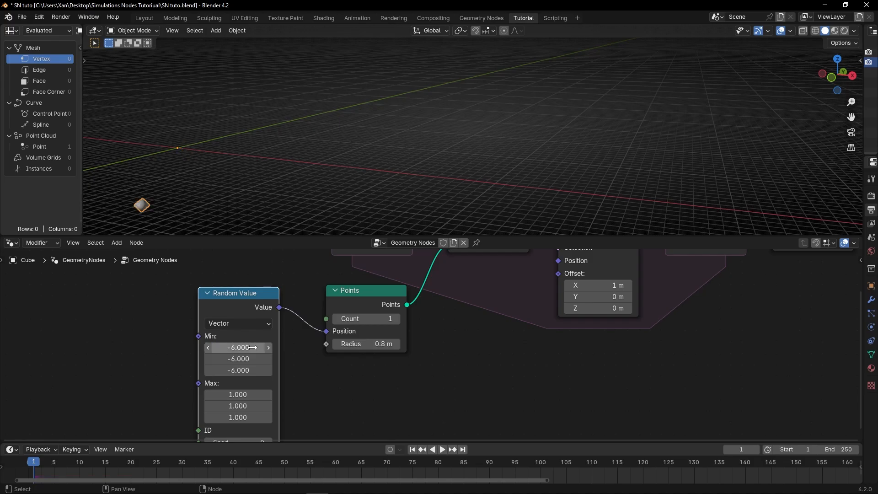
{"action": "double_click", "coordinate": [254, 395]}
{"action": "type", "text": "6"}
{"action": "key", "text": "Return"}
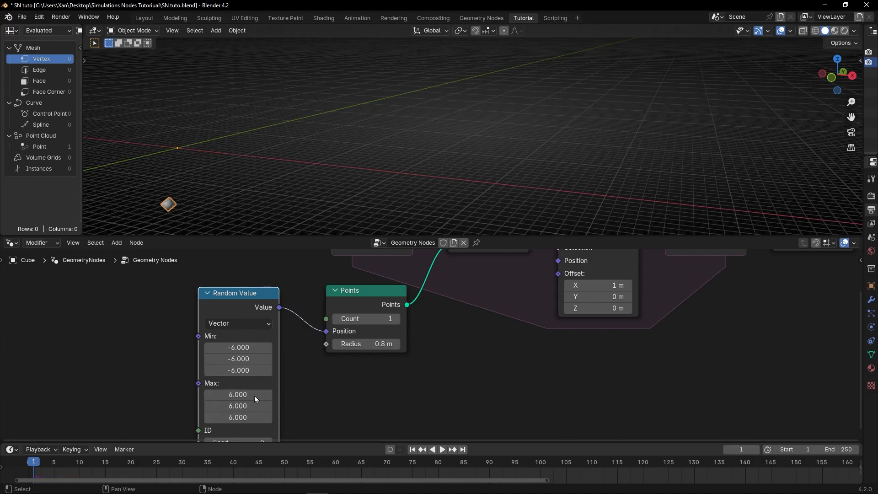
Step: Play the simulation to examine how the points line up within the new random range, and shift the Points node slightly
{"action": "middle_click_drag", "start_coordinate": [278, 180], "coordinate": [294, 208]}
{"action": "key", "text": "space"}
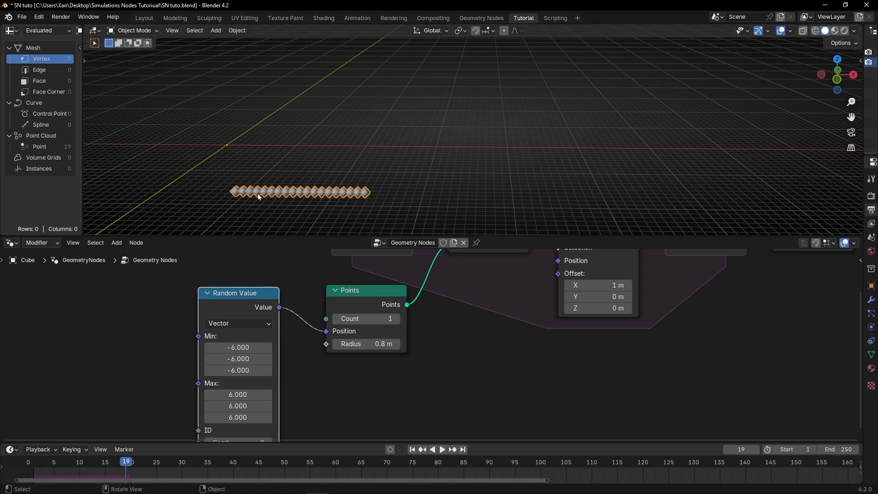
{"action": "scroll", "coordinate": [482, 401], "scroll_direction": "down", "scroll_amount": 2}
{"action": "middle_click_drag", "start_coordinate": [496, 363], "coordinate": [380, 413]}
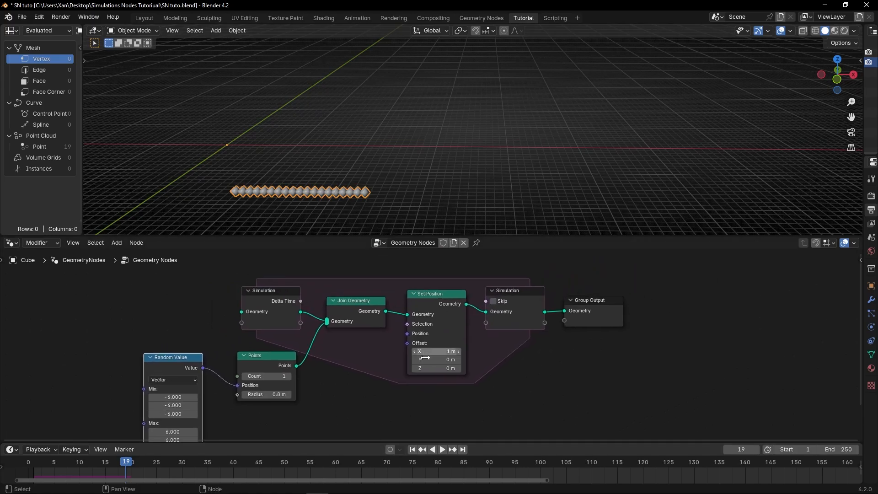
{"action": "middle_click_drag", "start_coordinate": [228, 345], "coordinate": [264, 319]}
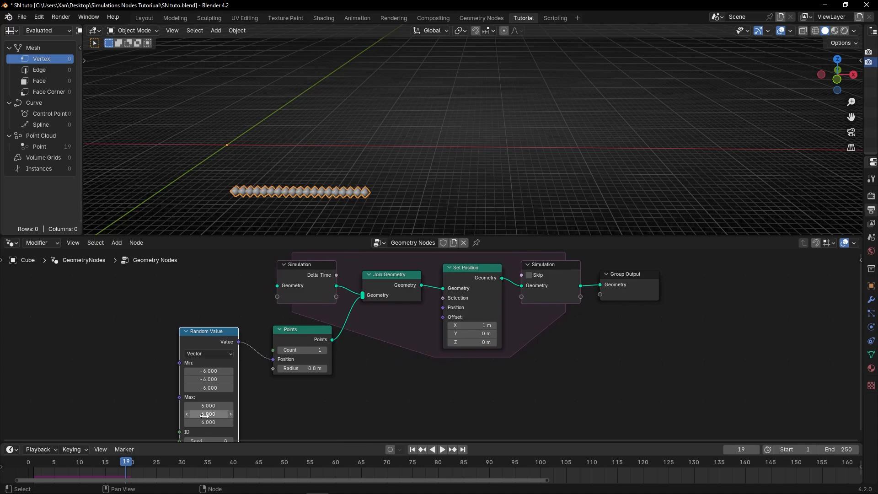
{"action": "middle_click_drag", "start_coordinate": [256, 402], "coordinate": [280, 373]}
{"action": "middle_click_drag", "start_coordinate": [273, 192], "coordinate": [243, 201]}
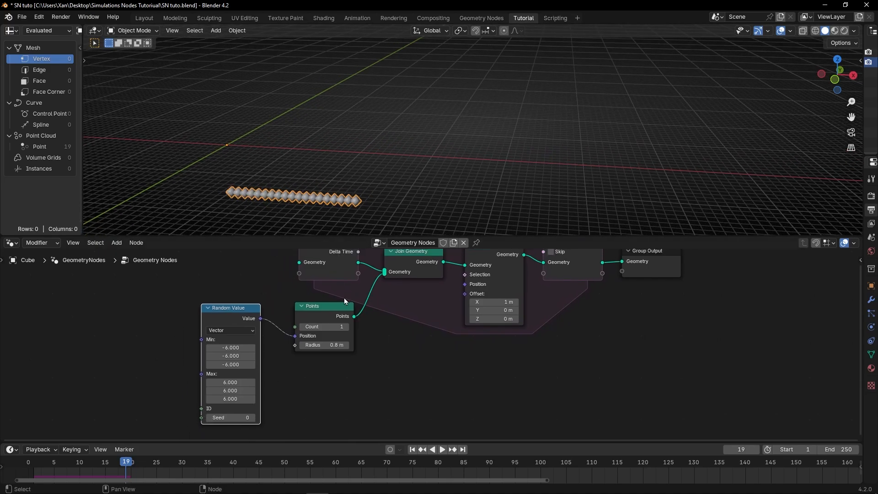
{"action": "left_click_drag", "start_coordinate": [339, 305], "coordinate": [334, 300]}
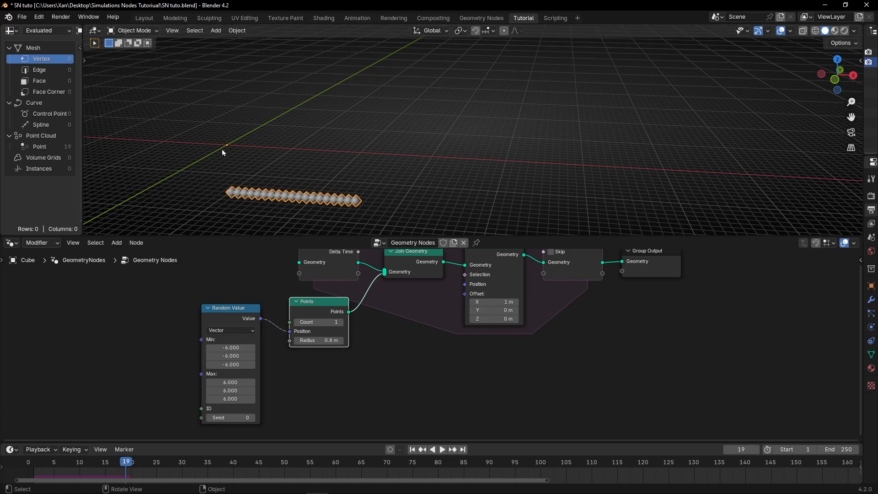
Step: Raise the Random Value node's Seed to 58 while the simulation plays, and return to frame 1
{"action": "scroll", "coordinate": [129, 372], "scroll_direction": "up", "scroll_amount": 2}
{"action": "middle_click_drag", "start_coordinate": [128, 372], "coordinate": [251, 304]}
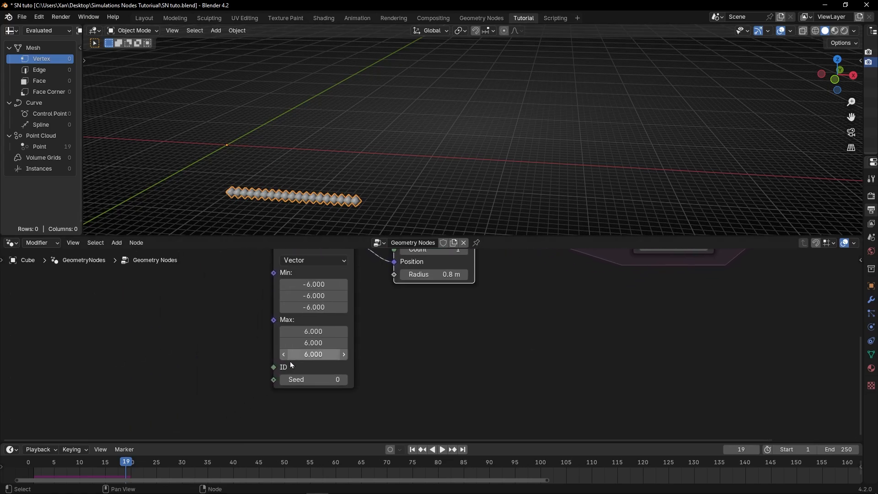
{"action": "middle_click_drag", "start_coordinate": [313, 379], "coordinate": [256, 408]}
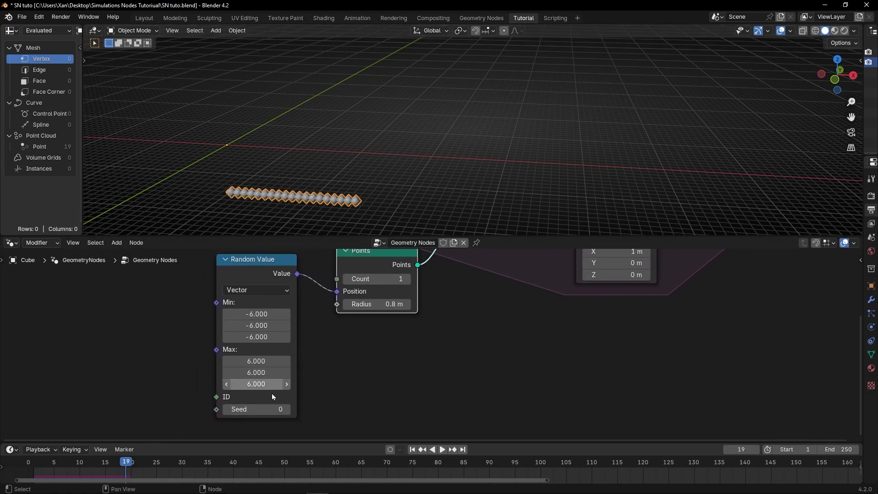
{"action": "key", "text": "space"}
{"action": "left_click_drag", "start_coordinate": [256, 409], "coordinate": [292, 408]}
{"action": "left_click_drag", "start_coordinate": [267, 409], "coordinate": [305, 410]}
{"action": "key", "text": "space"}
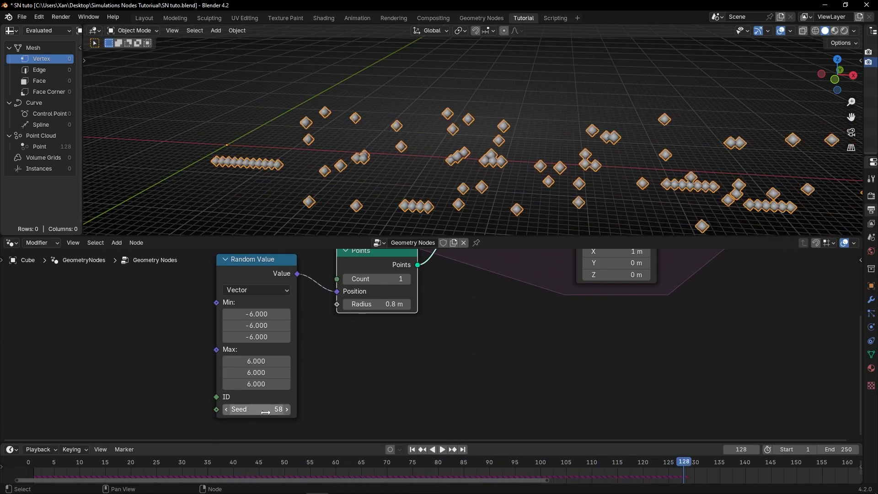
{"action": "left_click", "coordinate": [412, 450]}
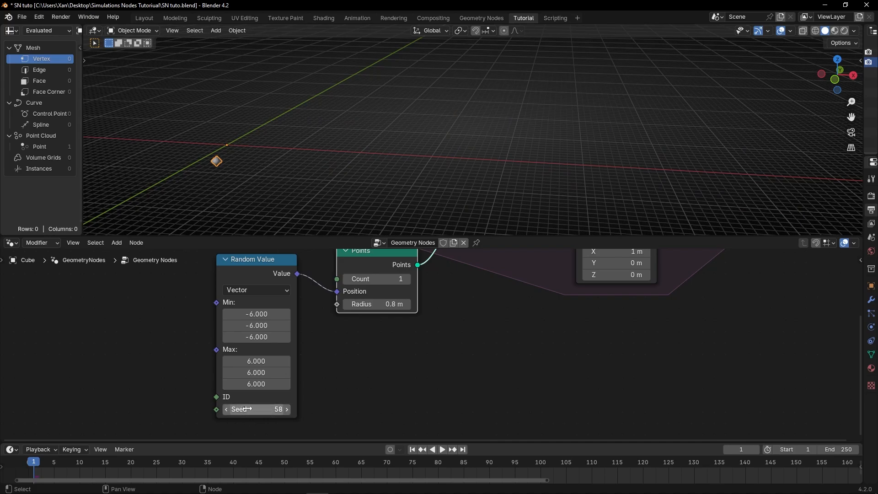
Step: Add a Scene Time node and connect its Frame output to the Random Value node's Seed
{"action": "key", "text": "shift+a"}
{"action": "type", "text": "scen"}
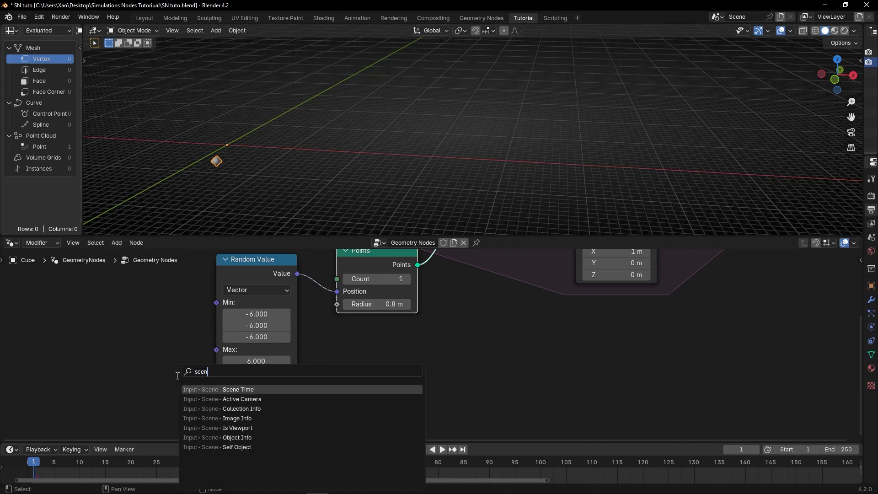
{"action": "key", "text": "Return"}
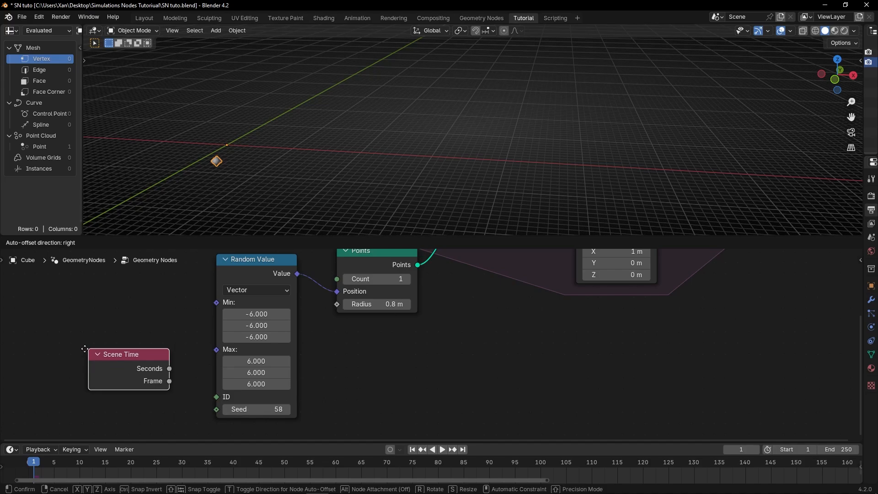
{"action": "left_click", "coordinate": [170, 400]}
{"action": "left_click_drag", "start_coordinate": [163, 381], "coordinate": [216, 410]}
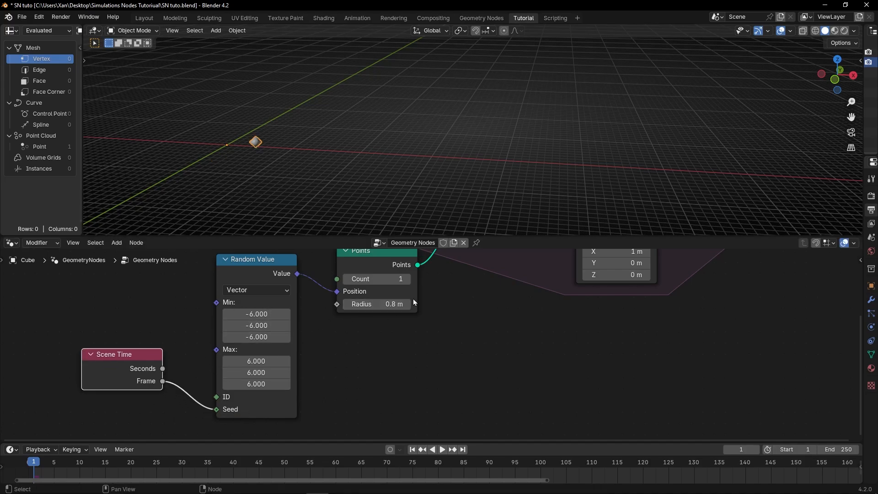
Step: Play the simulation to examine the scatter of points driven by the frame-based seed, and return to frame 1
{"action": "middle_click_drag", "start_coordinate": [429, 290], "coordinate": [360, 347]}
{"action": "scroll", "coordinate": [371, 338], "scroll_direction": "down", "scroll_amount": 5}
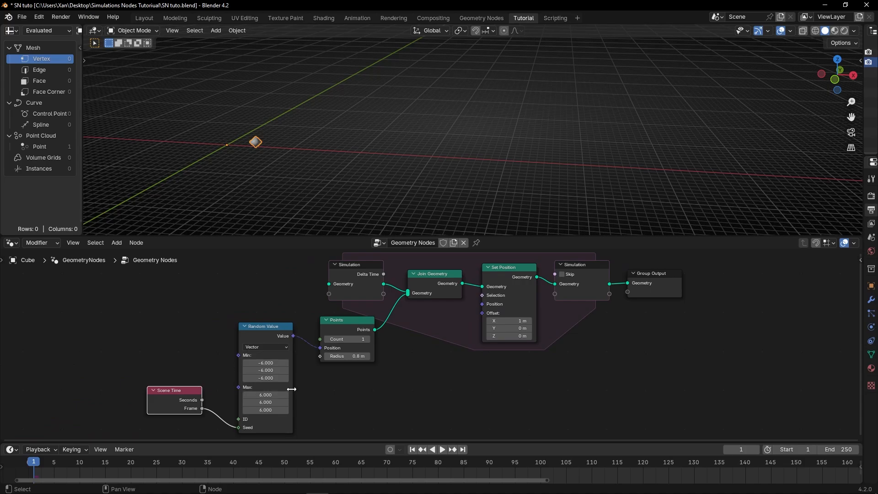
{"action": "mouse_move", "coordinate": [267, 151]}
{"action": "middle_mouse_down"}
{"action": "mouse_move", "coordinate": [229, 161]}
{"action": "mouse_move", "coordinate": [268, 159]}
{"action": "middle_mouse_up"}
{"action": "scroll", "coordinate": [342, 370], "scroll_direction": "up", "scroll_amount": 3}
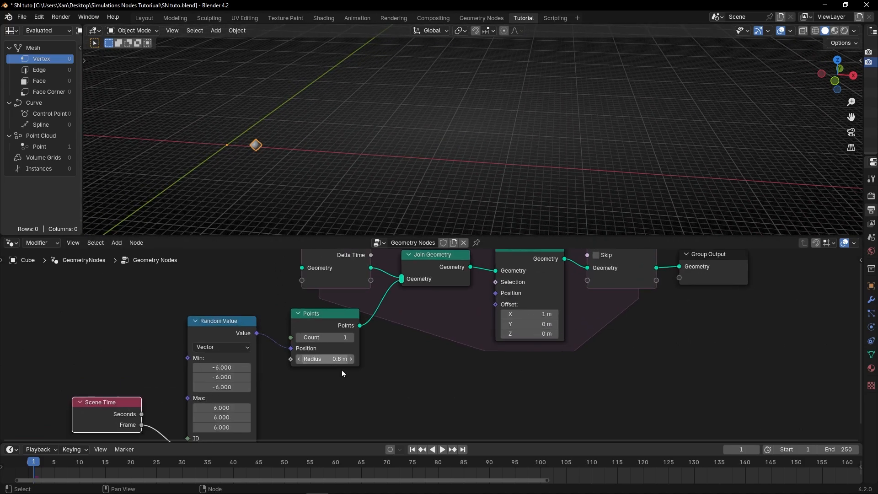
{"action": "middle_click_drag", "start_coordinate": [279, 410], "coordinate": [306, 375]}
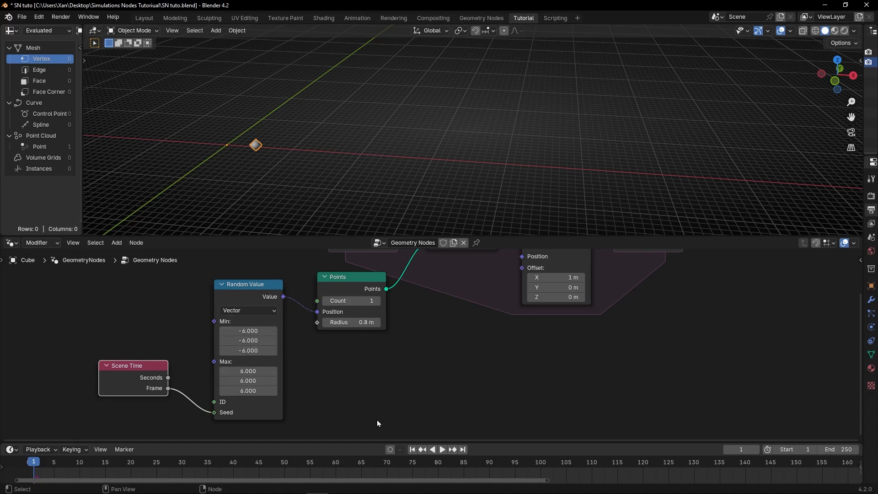
{"action": "middle_click_drag", "start_coordinate": [291, 182], "coordinate": [361, 168]}
{"action": "key", "text": "space"}
{"action": "scroll", "coordinate": [334, 191], "scroll_direction": "down", "scroll_amount": 2}
{"action": "scroll", "coordinate": [365, 340], "scroll_direction": "down", "scroll_amount": 2}
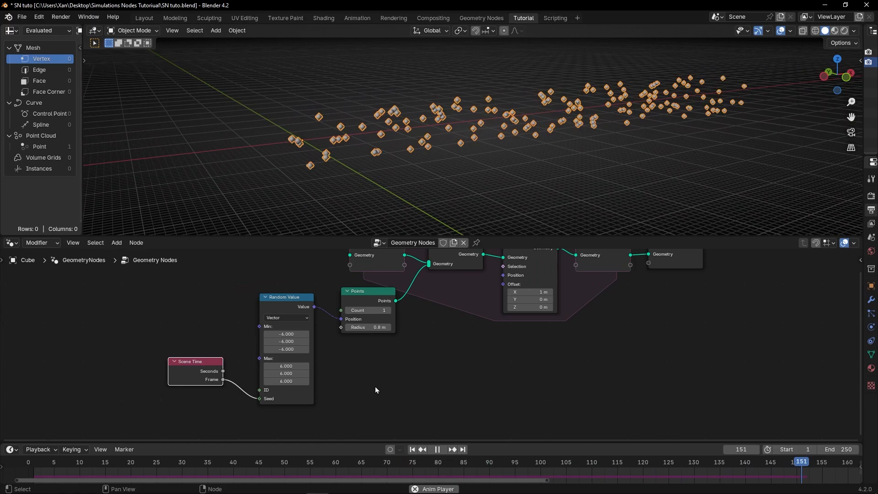
{"action": "key", "text": "space"}
{"action": "middle_click_drag", "start_coordinate": [365, 390], "coordinate": [322, 396]}
{"action": "key", "text": "shift+Left"}
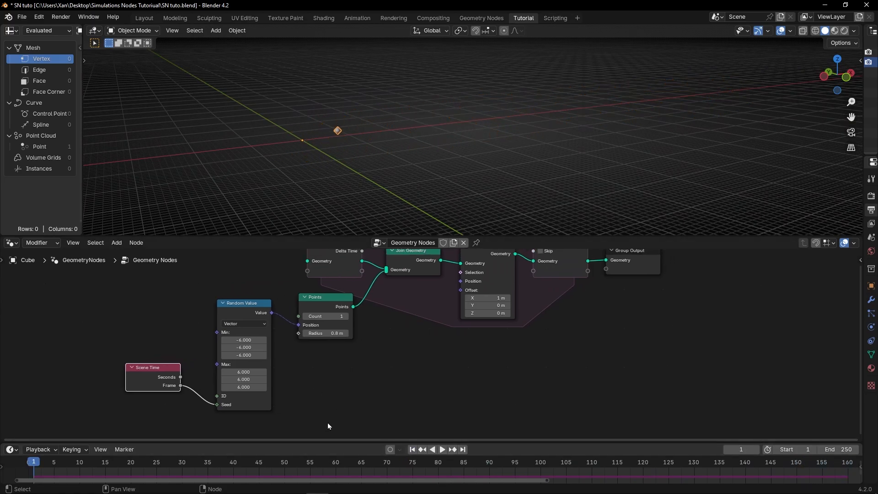
Step: Try a Random Value Max of 26.7 on all axes during playback, replay from frame 1, and undo the change
{"action": "key", "text": "space"}
{"action": "left_click_drag", "start_coordinate": [250, 372], "coordinate": [351, 388]}
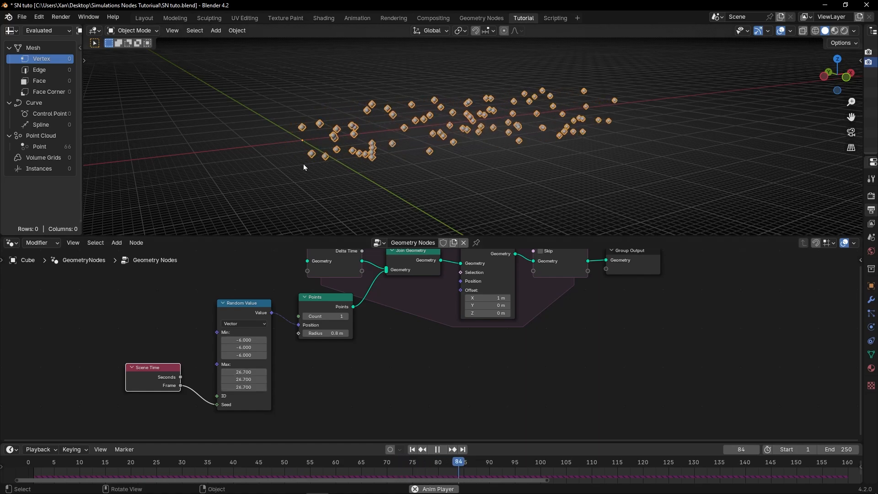
{"action": "middle_click_drag", "start_coordinate": [304, 164], "coordinate": [416, 170]}
{"action": "key", "text": "space"}
{"action": "left_click", "coordinate": [412, 449]}
{"action": "key", "text": "space"}
{"action": "key", "text": "space"}
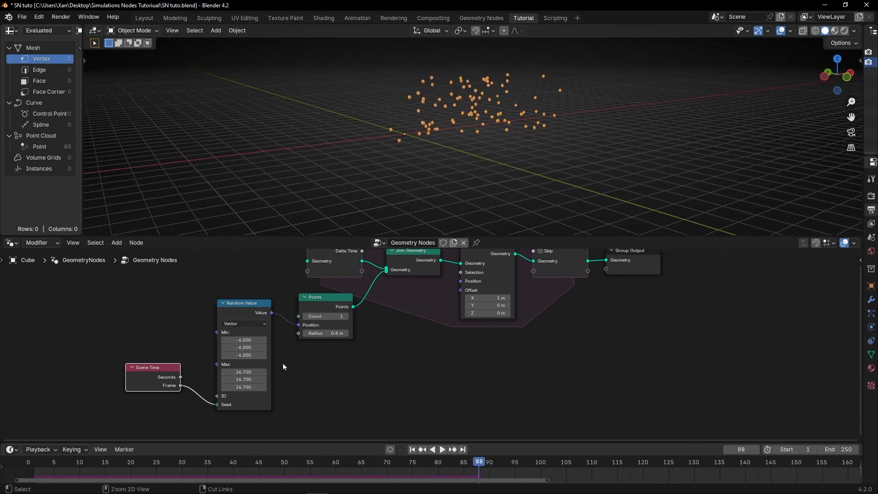
{"action": "key", "text": "ctrl+z"}
{"action": "key", "text": "ctrl+z"}
Step: Play the simulation from frame 1 and examine the point distribution from a low angle
{"action": "scroll", "coordinate": [423, 177], "scroll_direction": "up", "scroll_amount": 6}
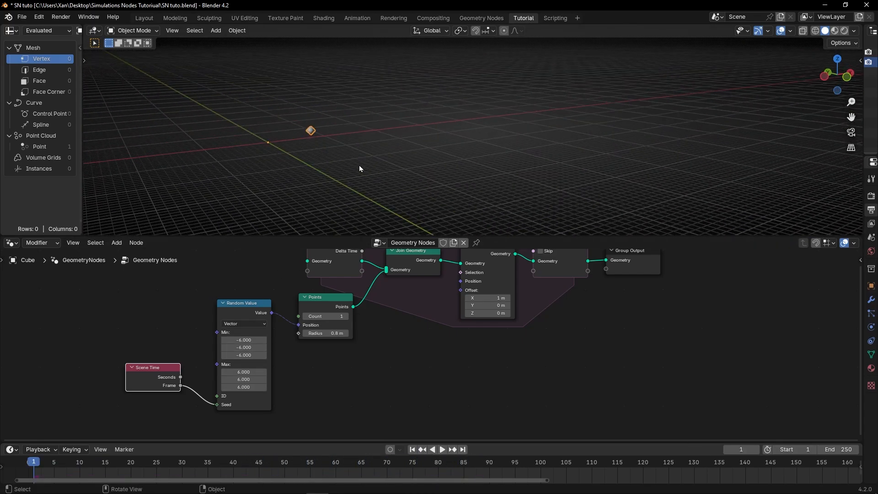
{"action": "middle_click_drag", "start_coordinate": [360, 168], "coordinate": [325, 169]}
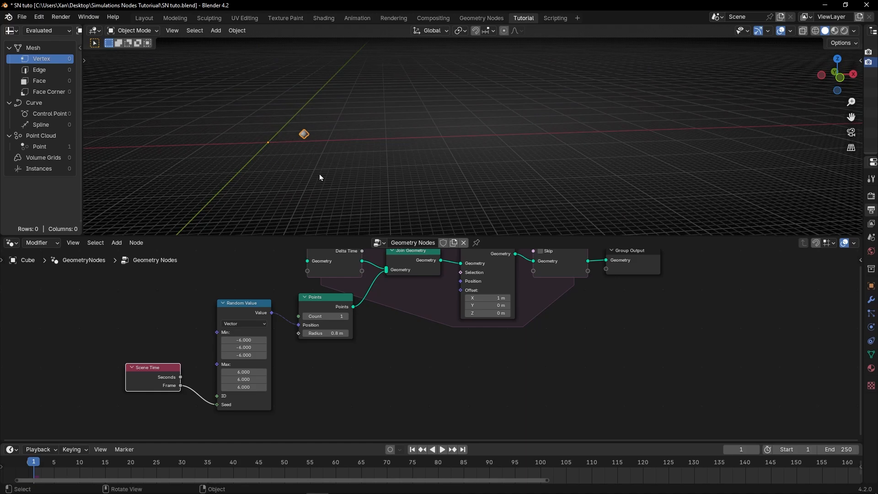
{"action": "key", "text": "space"}
{"action": "middle_click_drag", "start_coordinate": [342, 203], "coordinate": [346, 185]}
{"action": "key", "text": "space"}
{"action": "scroll", "coordinate": [280, 317], "scroll_direction": "up", "scroll_amount": 1}
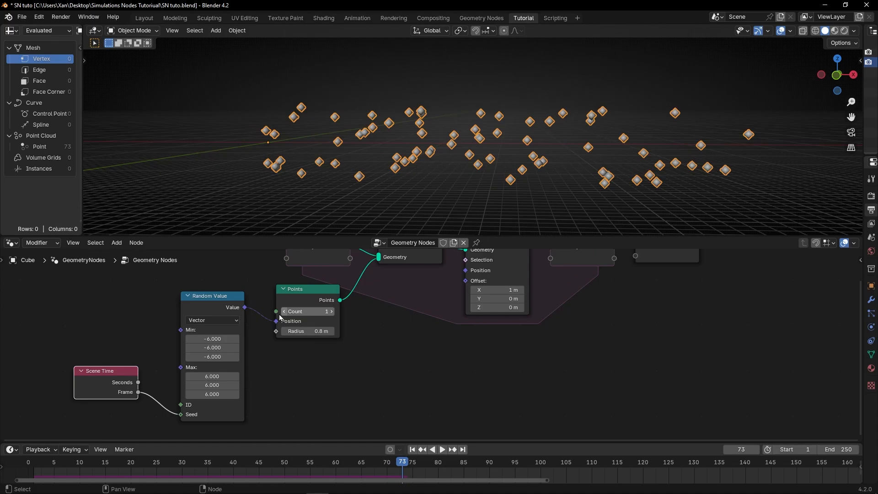
Step: Cut the Random Value node's links to Scene Time and Points, and connect its Value to Set Position's Offset
{"action": "middle_click_drag", "start_coordinate": [281, 316], "coordinate": [294, 338]}
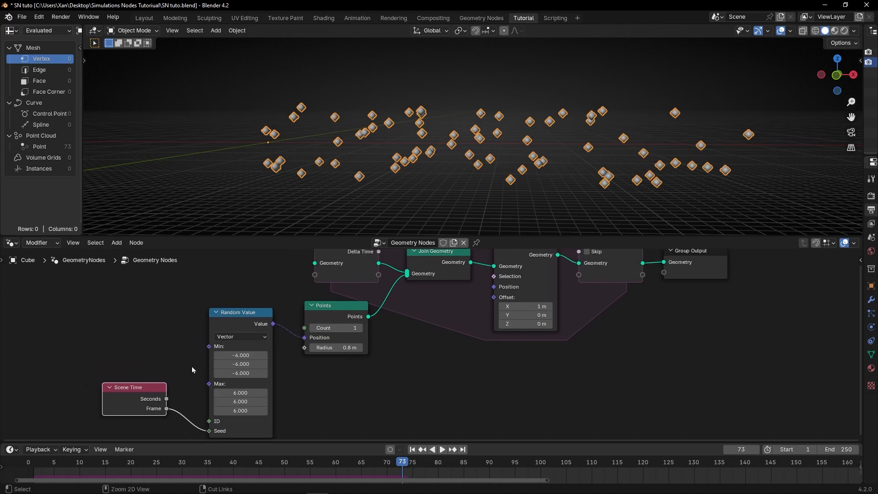
{"action": "right_click_drag", "start_coordinate": [185, 425], "coordinate": [186, 428], "text": "ctrl"}
{"action": "right_click_drag", "start_coordinate": [287, 309], "coordinate": [247, 355], "text": "ctrl"}
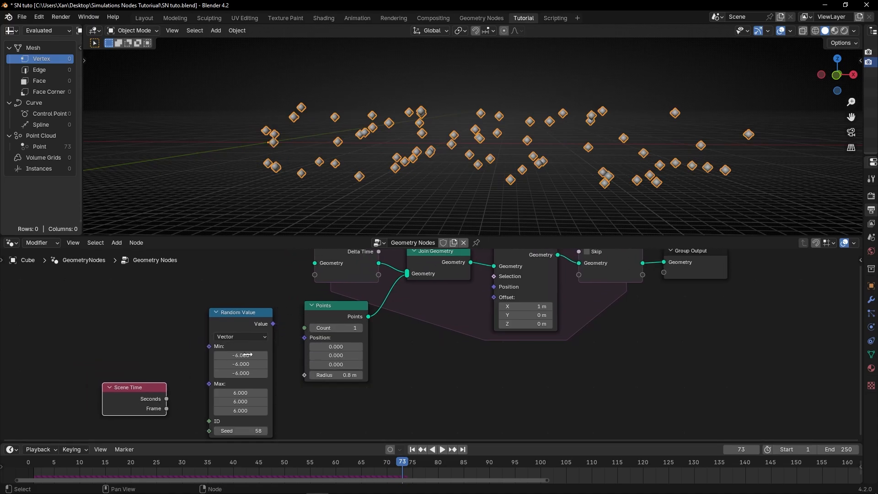
{"action": "left_click_drag", "start_coordinate": [249, 322], "coordinate": [493, 297]}
{"action": "middle_click_drag", "start_coordinate": [495, 318], "coordinate": [442, 282]}
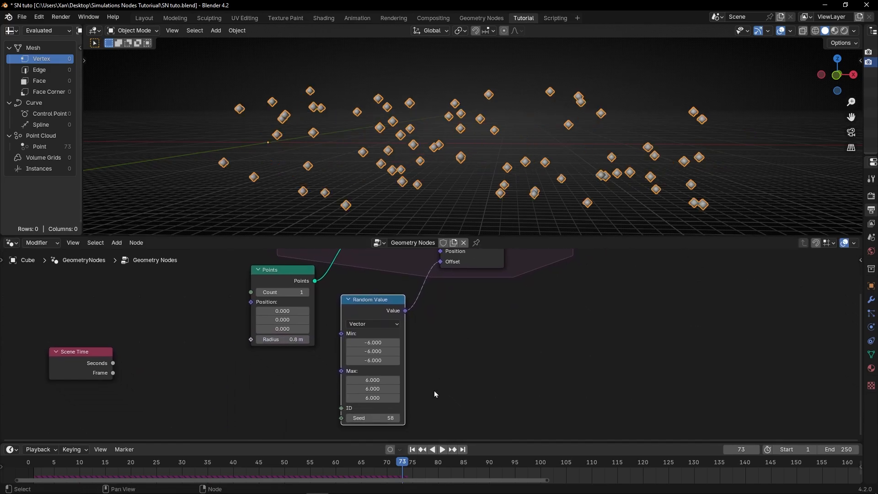
Step: Return to frame 1 and set the Random Value node's Min to -1 and Max to 1 on all axes
{"action": "left_click", "coordinate": [412, 449]}
{"action": "middle_click_drag", "start_coordinate": [357, 170], "coordinate": [383, 216]}
{"action": "middle_click_drag", "start_coordinate": [452, 342], "coordinate": [378, 349]}
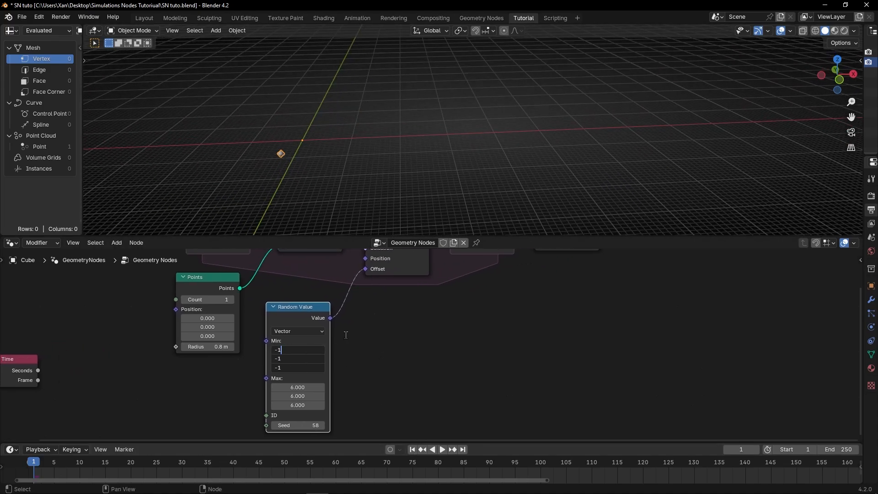
{"action": "key", "text": "Return"}
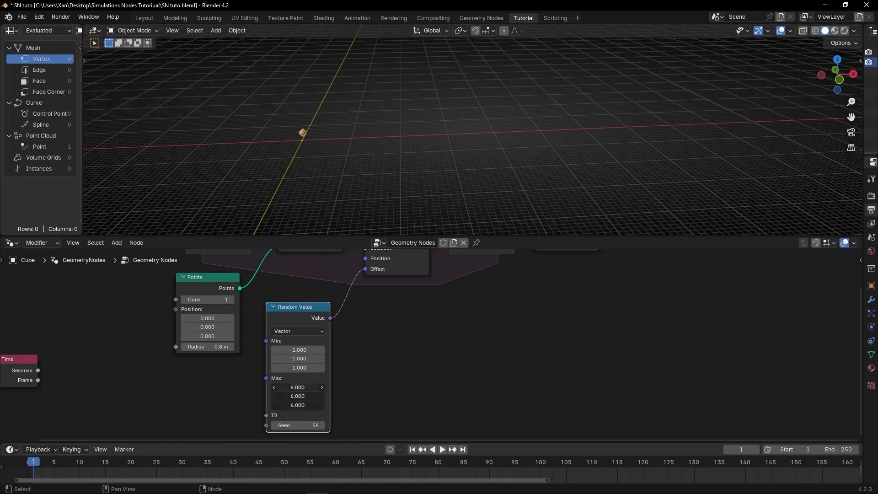
{"action": "key", "text": "Return"}
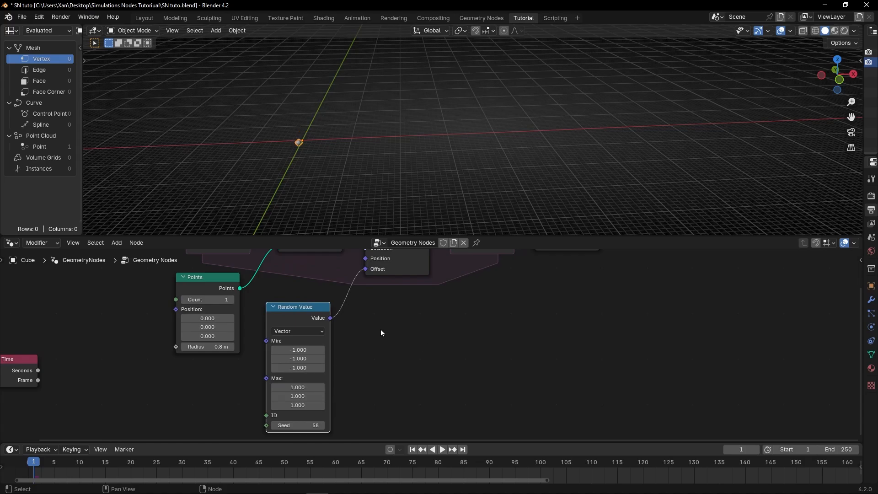
Step: Reposition the Random Value node slightly closer to the Set Position node, just below the simulation zone
{"action": "middle_click_drag", "start_coordinate": [180, 393], "coordinate": [291, 399]}
{"action": "scroll", "coordinate": [431, 337], "scroll_direction": "up", "scroll_amount": 3}
{"action": "middle_click_drag", "start_coordinate": [430, 336], "coordinate": [412, 391]}
{"action": "left_click_drag", "start_coordinate": [373, 390], "coordinate": [398, 370]}
Step: Play the simulation from frame 1 to frame 59 and examine from several angles how the points spread from the origin
{"action": "middle_click_drag", "start_coordinate": [316, 215], "coordinate": [413, 158]}
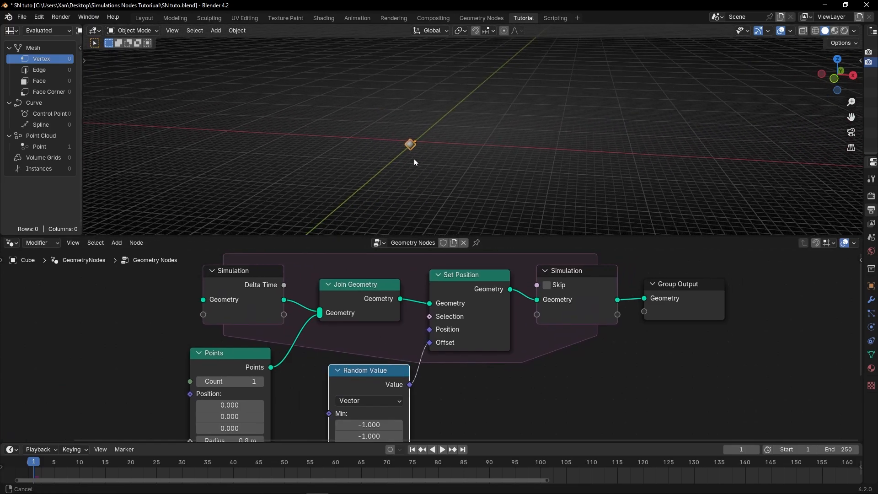
{"action": "key", "text": "space"}
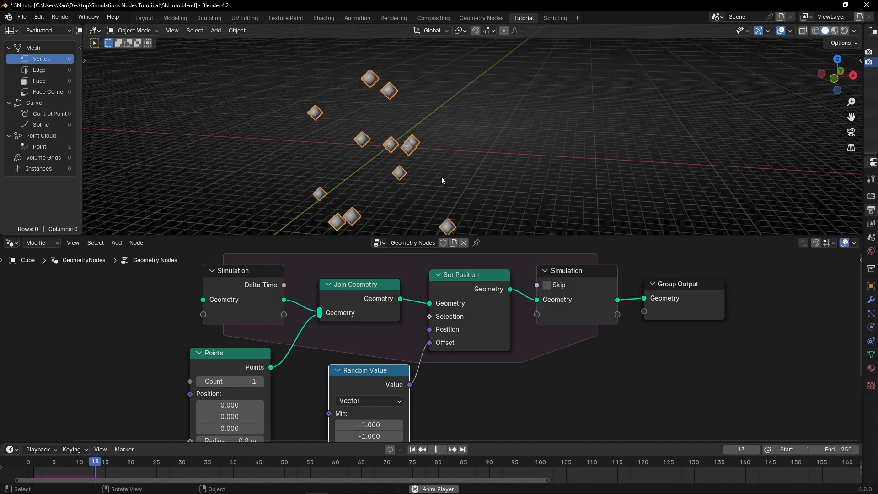
{"action": "middle_click_drag", "start_coordinate": [447, 180], "coordinate": [478, 175]}
{"action": "key", "text": "space"}
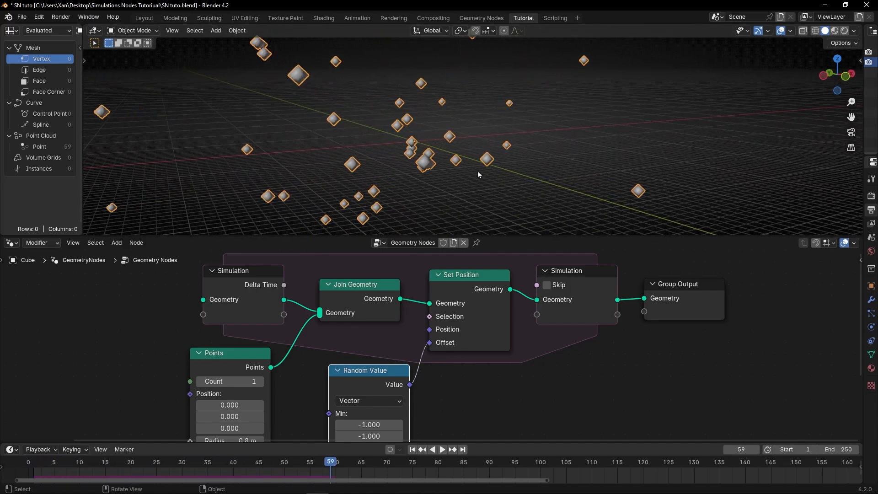
{"action": "middle_click_drag", "start_coordinate": [391, 171], "coordinate": [522, 111]}
{"action": "scroll", "coordinate": [522, 111], "scroll_direction": "down", "scroll_amount": 4}
{"action": "middle_click_drag", "start_coordinate": [489, 144], "coordinate": [371, 226]}
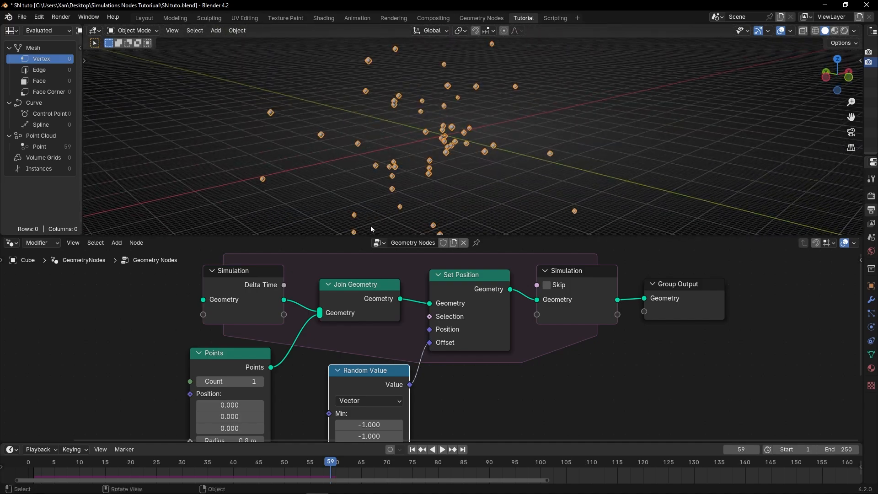
Step: Review the Random Value settings, resume playback up to frame 143, and examine the movement of the points around the origin
{"action": "middle_click_drag", "start_coordinate": [371, 393], "coordinate": [388, 321]}
{"action": "scroll", "coordinate": [365, 402], "scroll_direction": "down", "scroll_amount": 2}
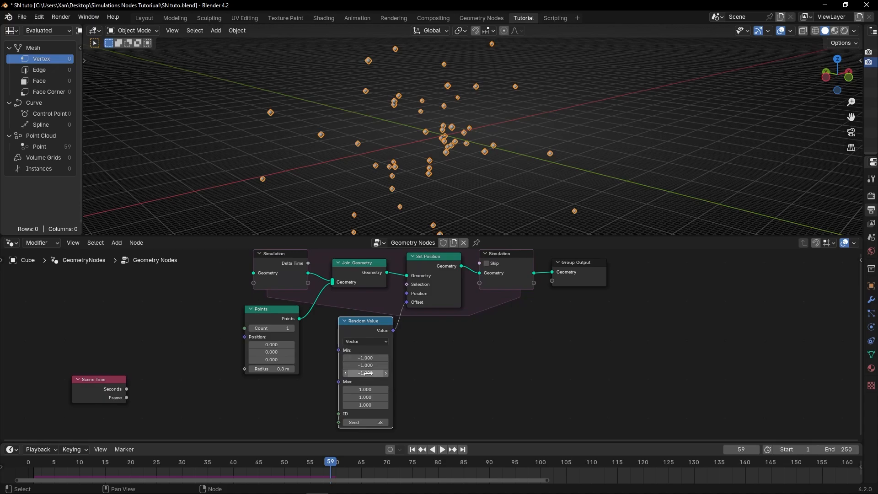
{"action": "scroll", "coordinate": [353, 379], "scroll_direction": "up", "scroll_amount": 2}
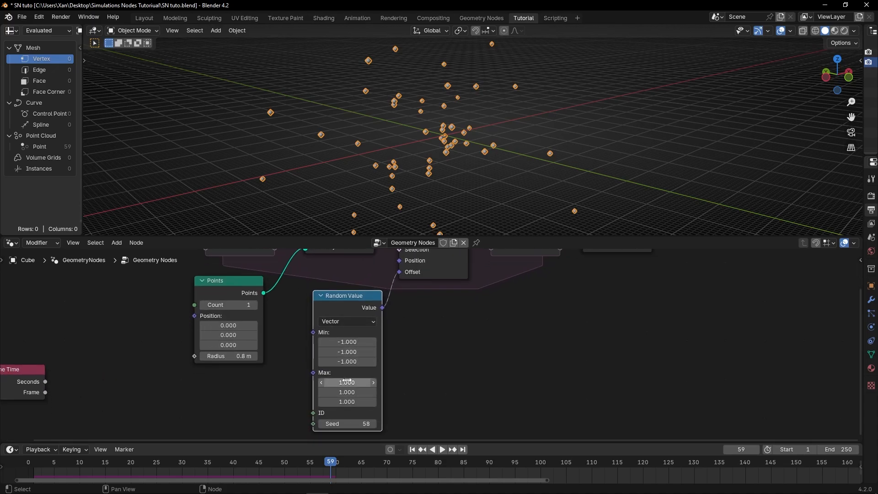
{"action": "key", "text": "space"}
{"action": "middle_click_drag", "start_coordinate": [502, 175], "coordinate": [494, 152]}
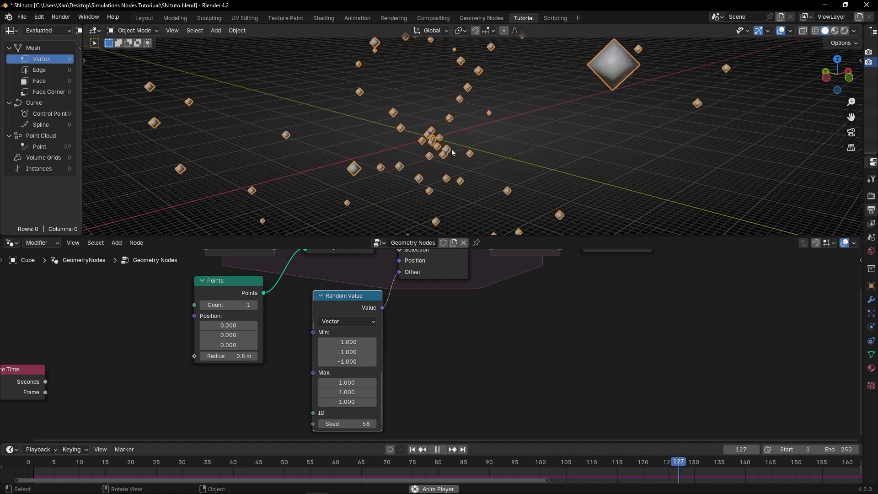
{"action": "key", "text": "space"}
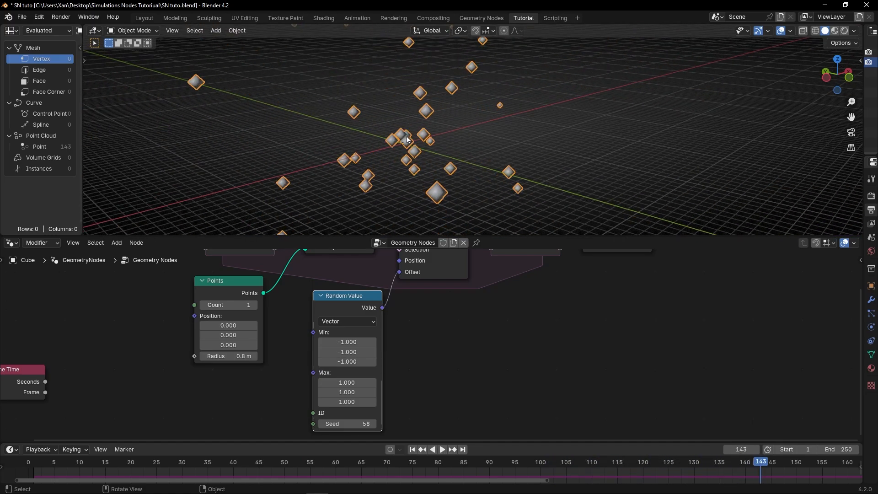
Step: Restart the simulation from frame 1 and raise the Points node's Count to 4 while it plays
{"action": "middle_click_drag", "start_coordinate": [332, 285], "coordinate": [333, 317]}
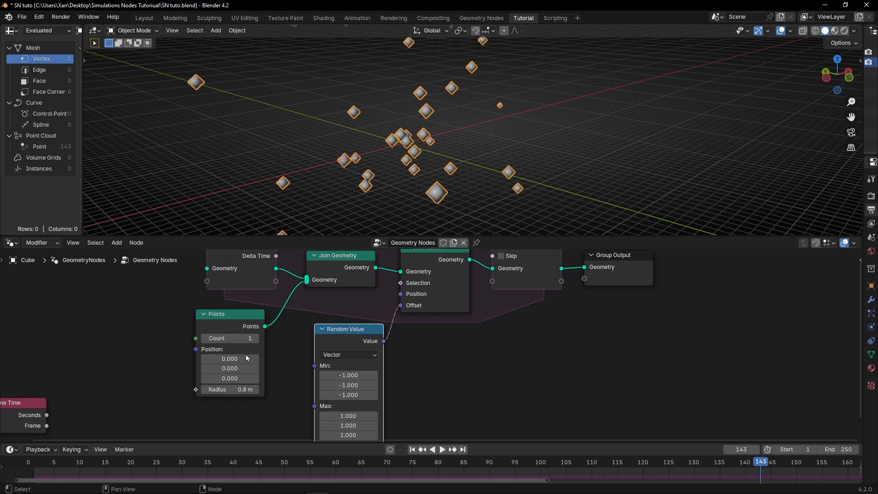
{"action": "left_click", "coordinate": [411, 450]}
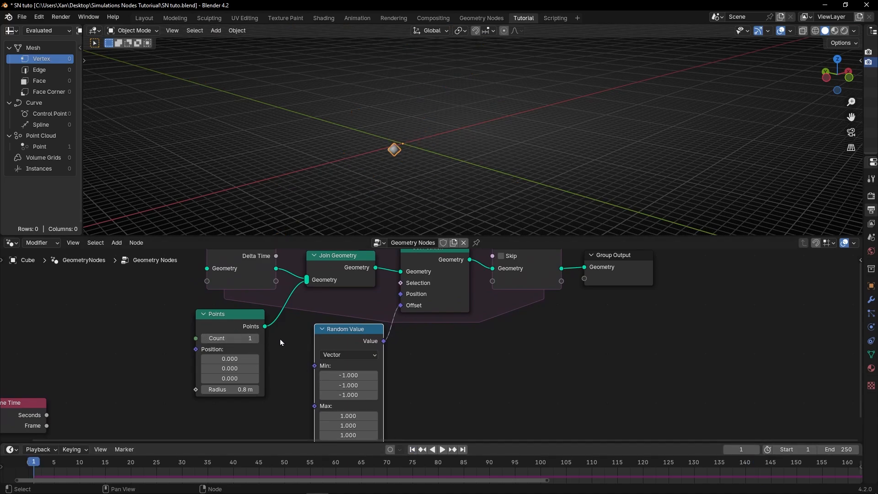
{"action": "left_click", "coordinate": [255, 339]}
{"action": "key", "text": "space"}
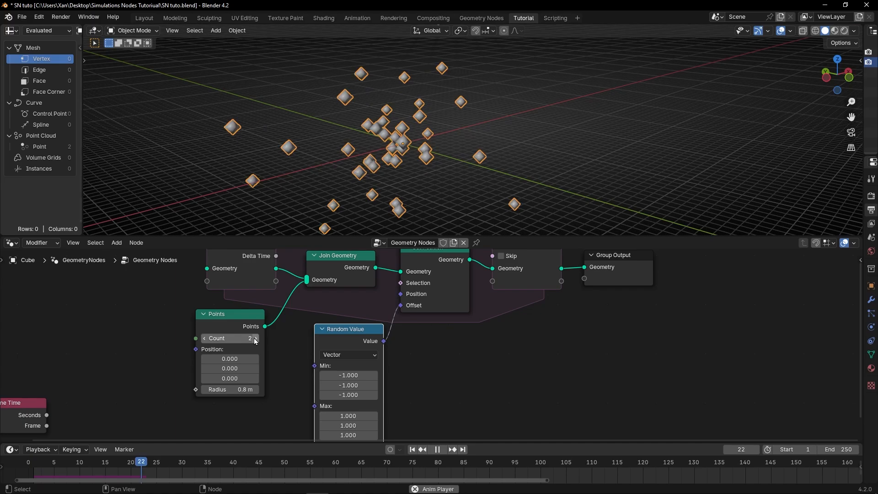
{"action": "left_click", "coordinate": [254, 340]}
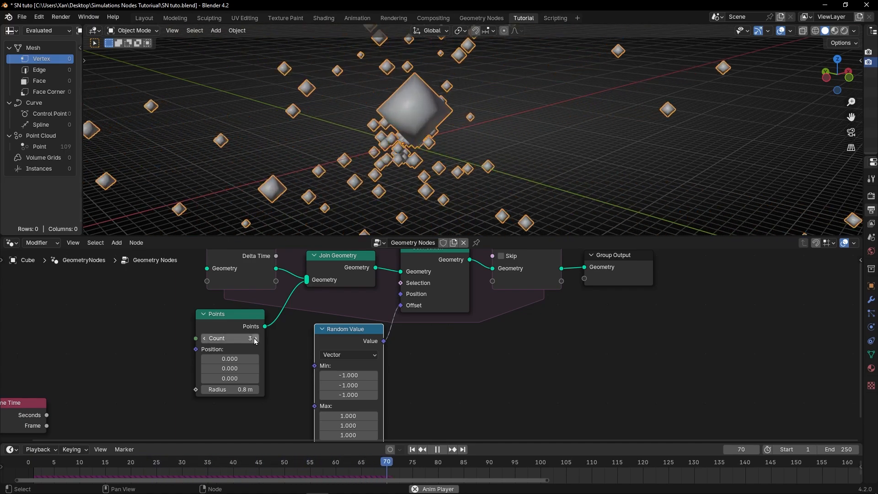
{"action": "left_click", "coordinate": [254, 339]}
{"action": "middle_click_drag", "start_coordinate": [380, 176], "coordinate": [447, 168]}
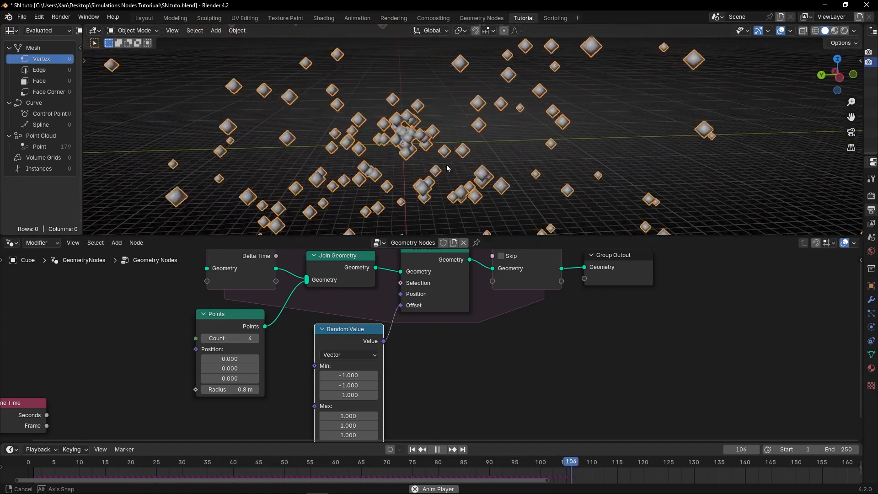
Step: Raise the Points node's Count to 23 and restart the simulation from the first frame
{"action": "left_click", "coordinate": [412, 450]}
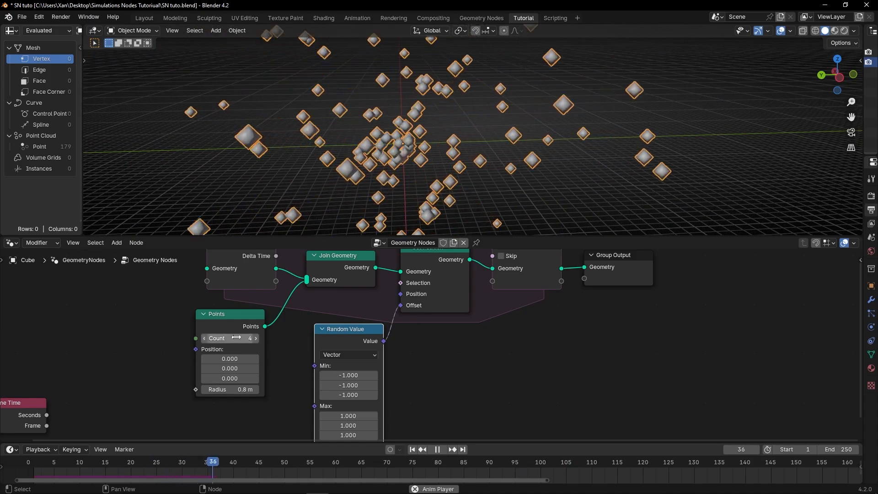
{"action": "left_click_drag", "start_coordinate": [235, 339], "coordinate": [254, 338]}
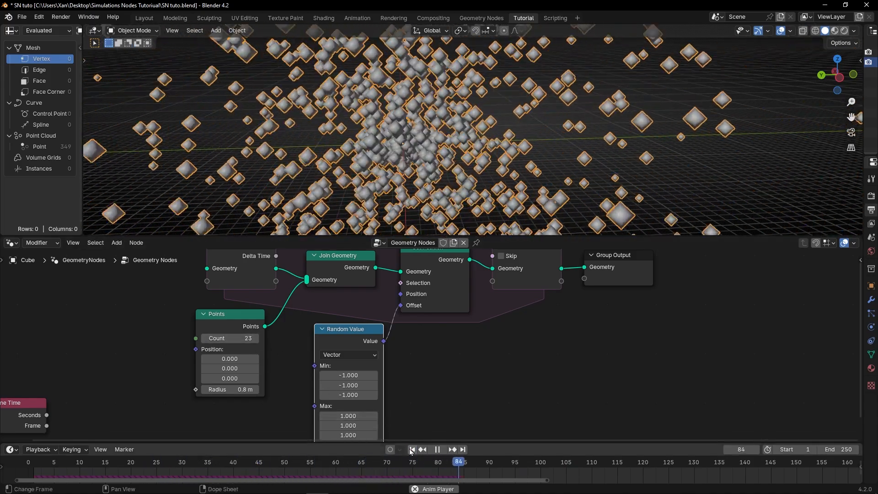
{"action": "left_click", "coordinate": [412, 450]}
Step: Set the Points node's Count to 20 and play the simulation from frame 1 to about frame 71, inspecting the point count
{"action": "key", "text": "space"}
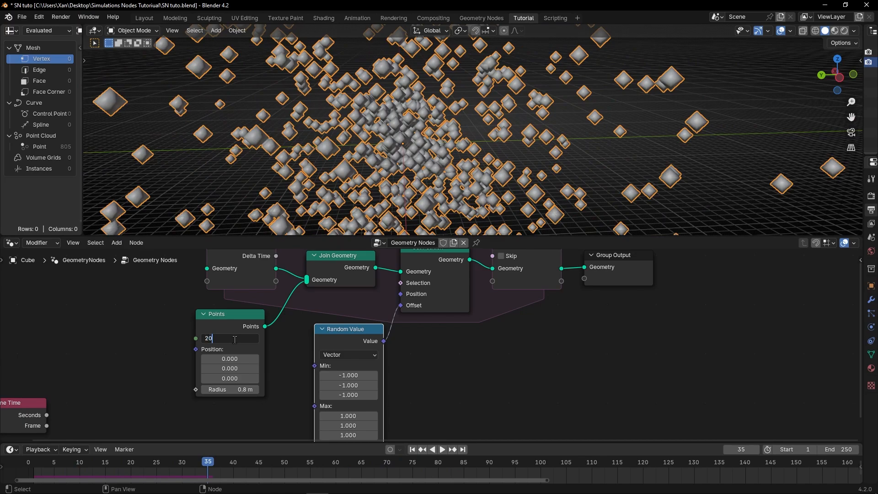
{"action": "key", "text": "shift+Left"}
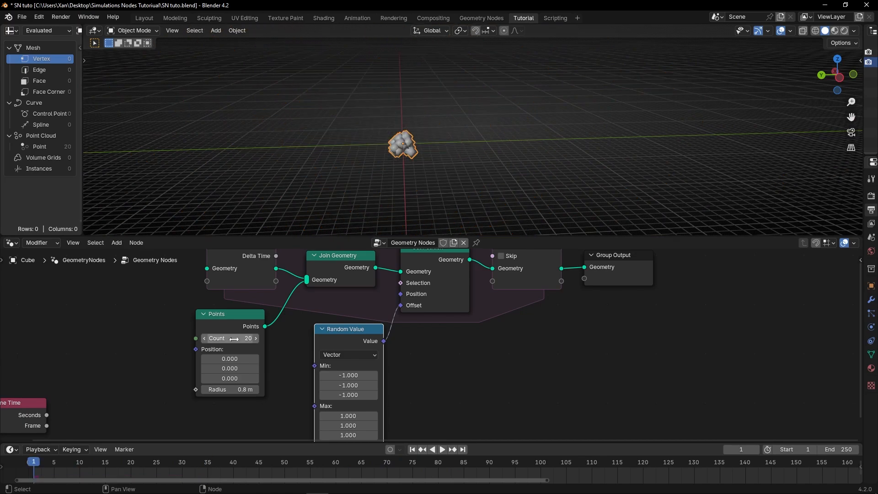
{"action": "key", "text": "space"}
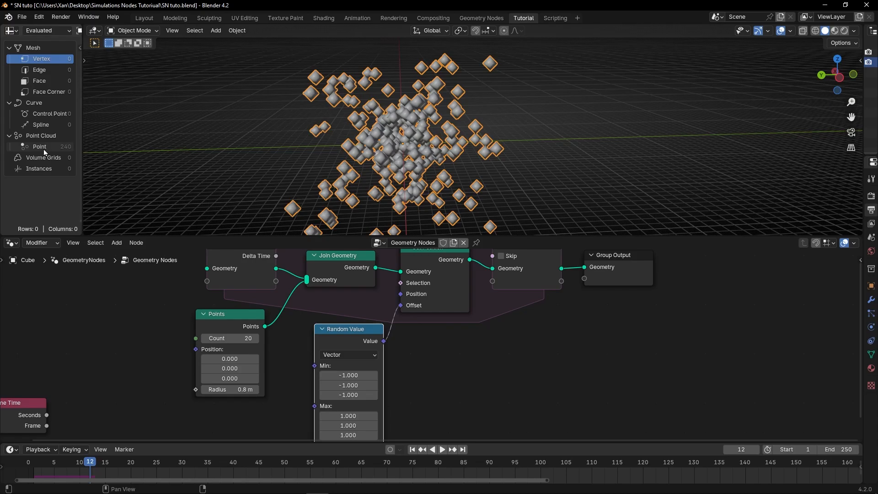
{"action": "key", "text": "space"}
{"action": "mouse_move", "coordinate": [418, 183]}
{"action": "middle_mouse_down"}
{"action": "mouse_move", "coordinate": [475, 180]}
{"action": "mouse_move", "coordinate": [406, 182]}
{"action": "middle_mouse_up"}
{"action": "key", "text": "space"}
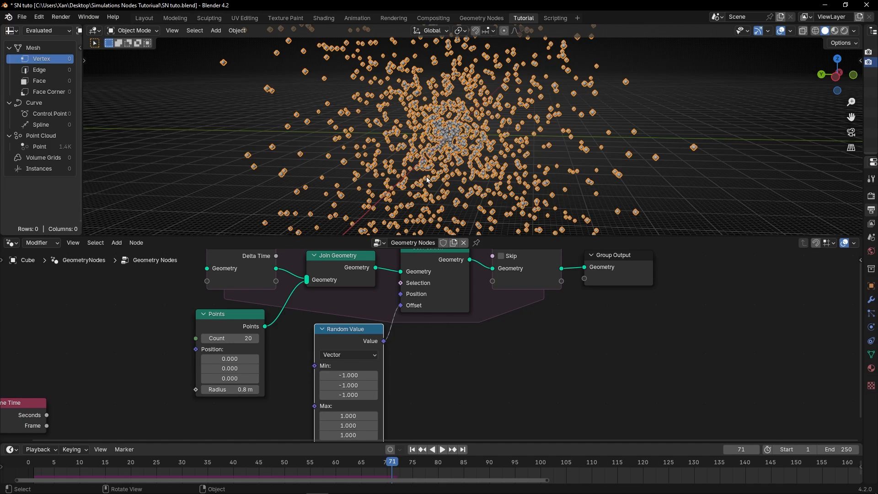
Step: Return to the first frame, set the Points node's Count to 1, and delete the unused Scene Time node
{"action": "left_click", "coordinate": [412, 450]}
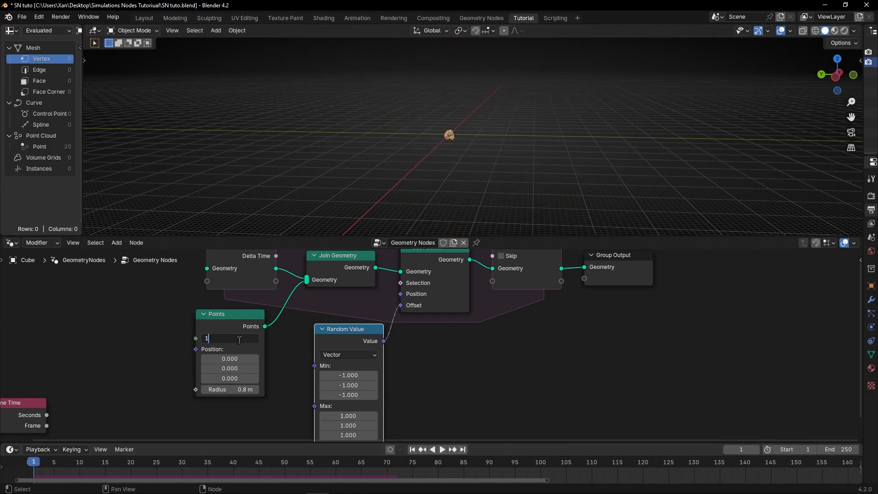
{"action": "key", "text": "Return"}
{"action": "middle_click_drag", "start_coordinate": [108, 373], "coordinate": [141, 358]}
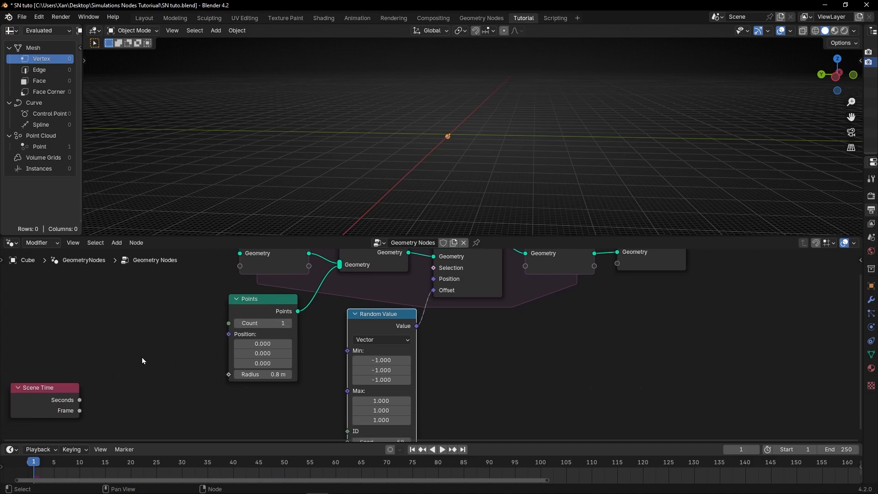
{"action": "left_click", "coordinate": [50, 408]}
{"action": "key", "text": "x"}
Step: Set all three Min values of the Random Value node to 0 and play the simulation to frame 104
{"action": "scroll", "coordinate": [352, 399], "scroll_direction": "up", "scroll_amount": 2}
{"action": "middle_click_drag", "start_coordinate": [332, 391], "coordinate": [298, 360]}
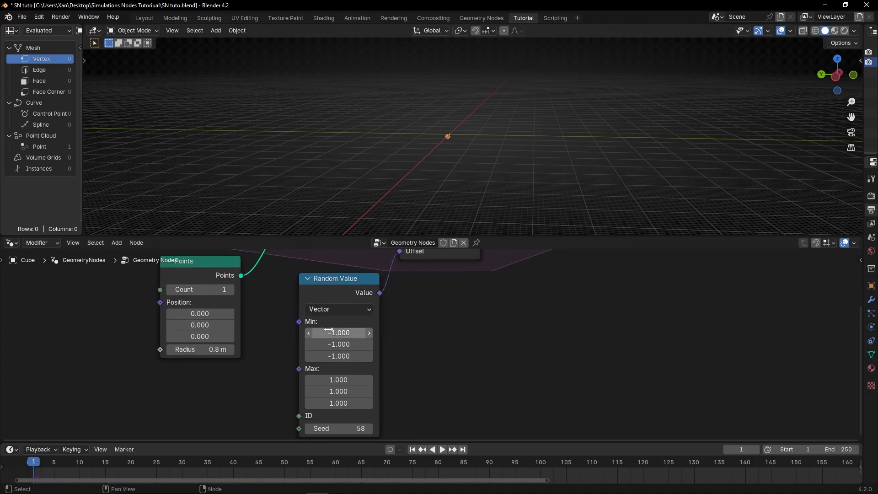
{"action": "middle_click_drag", "start_coordinate": [439, 163], "coordinate": [456, 166]}
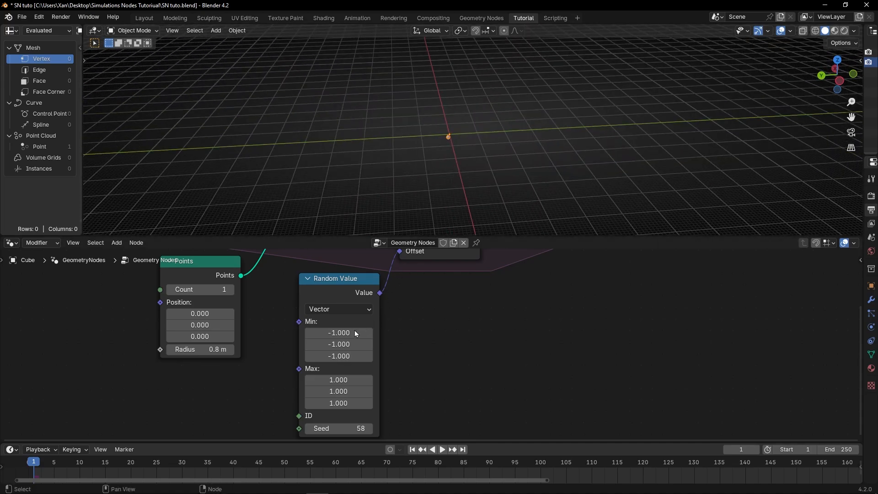
{"action": "mouse_move", "coordinate": [356, 333]}
{"action": "left_mouse_down"}
{"action": "mouse_move", "coordinate": [356, 355]}
{"action": "mouse_move", "coordinate": [355, 332]}
{"action": "left_mouse_up"}
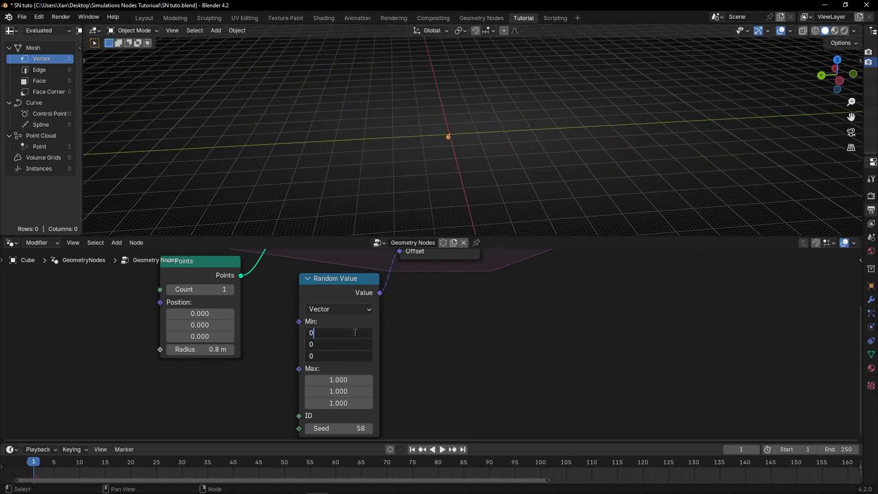
{"action": "key", "text": "Return"}
{"action": "middle_click_drag", "start_coordinate": [525, 163], "coordinate": [390, 179]}
{"action": "key", "text": "space"}
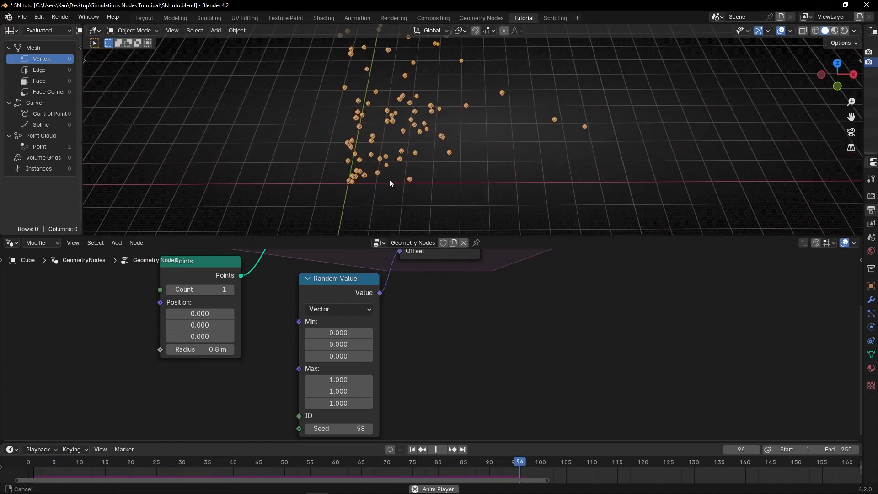
{"action": "key", "text": "space"}
Step: Annotate the emission range from 0,0,0 to 1,1,1 with a box and direction lines in the enlarged viewport, and erase the drawing
{"action": "key", "text": "t"}
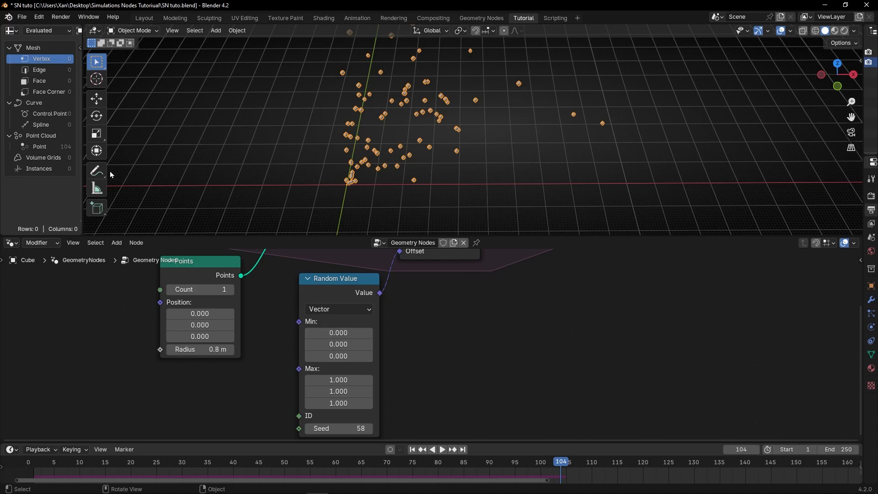
{"action": "left_click", "coordinate": [97, 170]}
{"action": "left_click_drag", "start_coordinate": [349, 183], "coordinate": [371, 184]}
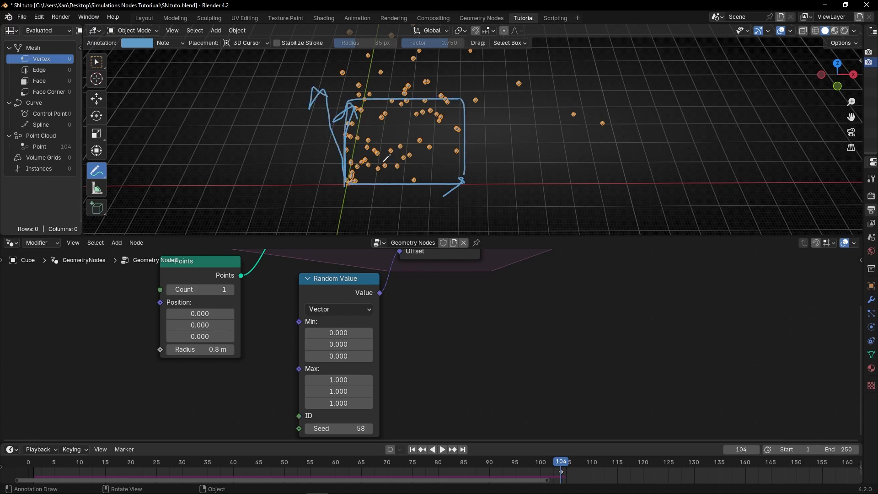
{"action": "key", "text": "ctrl+space"}
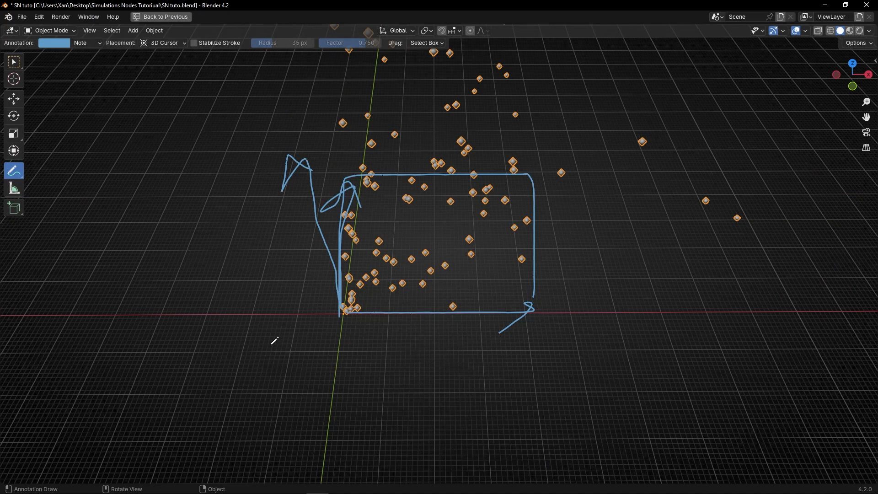
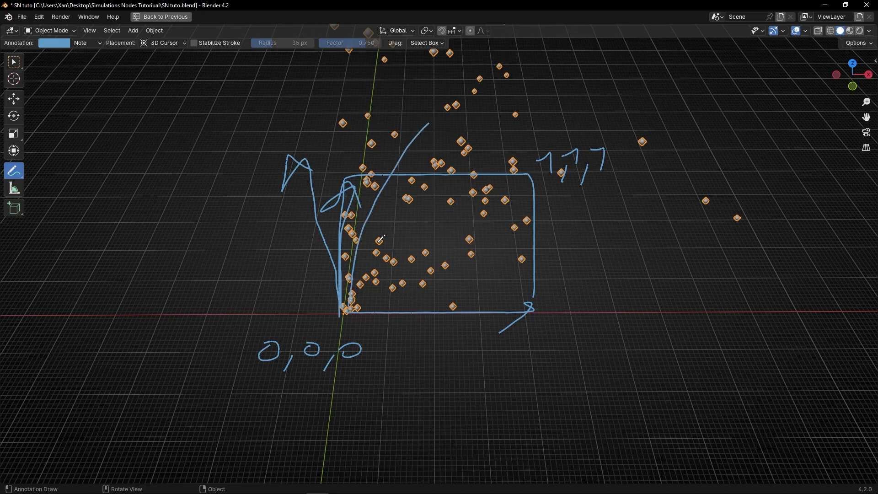
{"action": "left_click_drag", "start_coordinate": [355, 292], "coordinate": [503, 126]}
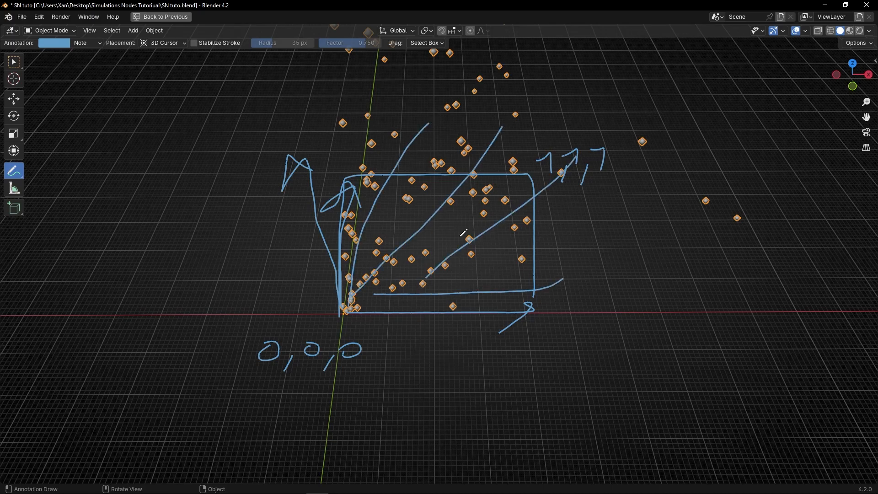
{"action": "left_click_drag", "start_coordinate": [565, 166], "coordinate": [452, 238], "text": "ctrl"}
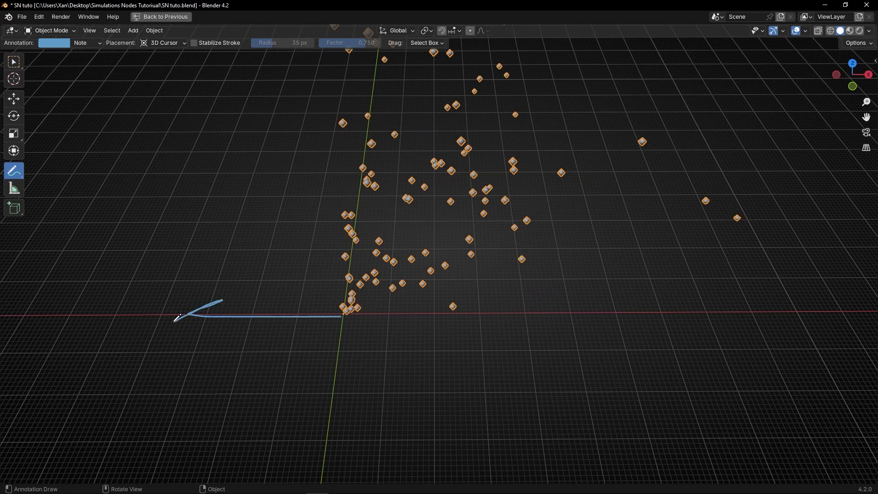
{"action": "key", "text": "ctrl+space"}
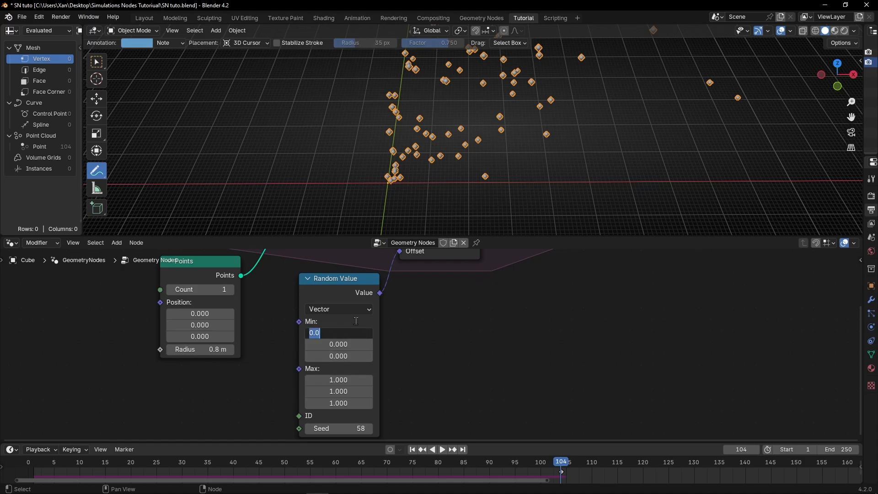
Step: Set the Random Value node's Min X to -1 and replay the simulation from the first frame to frame 39
{"action": "type", "text": "-1"}
{"action": "key", "text": "Return"}
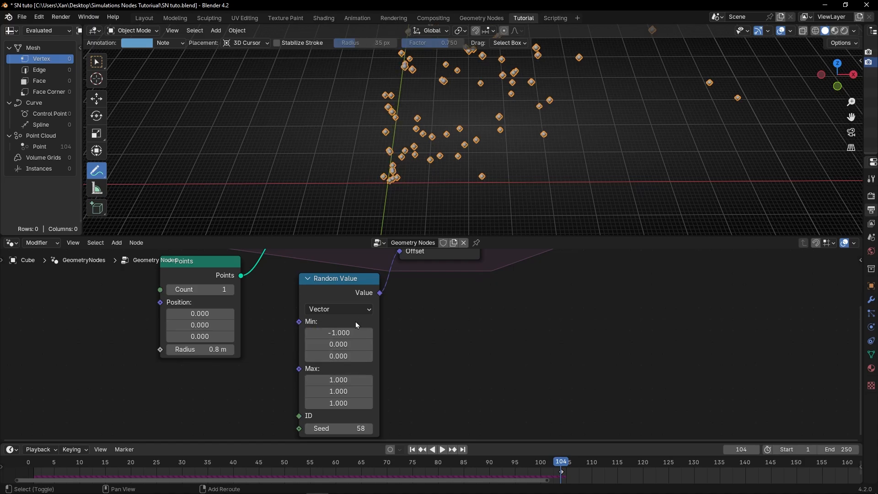
{"action": "key", "text": "shift+Left"}
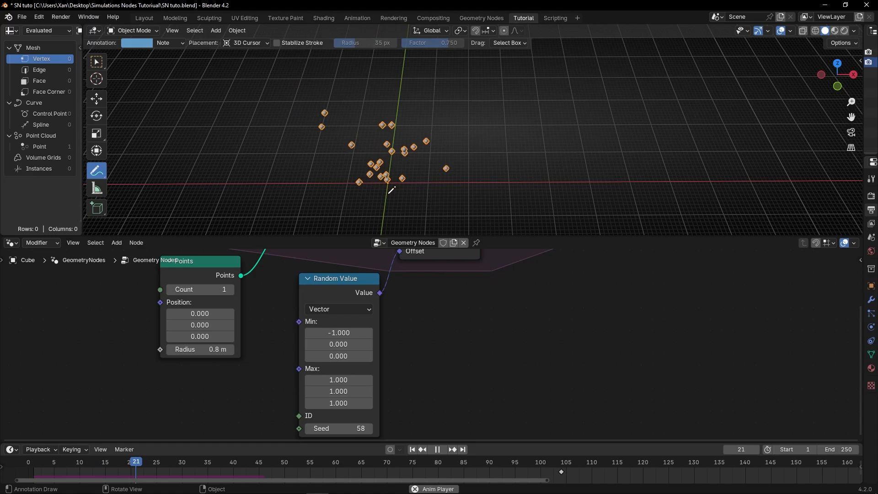
{"action": "key", "text": "space"}
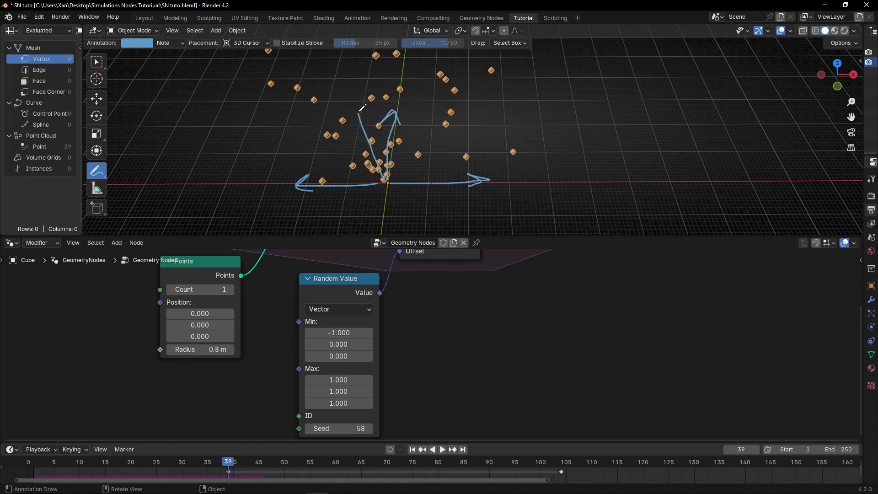
Step: Erase the direction arrows, continue the simulation to frame 80, and temporarily annotate the negative Y direction
{"action": "mouse_move", "coordinate": [460, 184]}
{"action": "left_mouse_down", "text": "ctrl"}
{"action": "mouse_move", "coordinate": [343, 190]}
{"action": "mouse_move", "coordinate": [366, 181]}
{"action": "left_mouse_up", "text": "ctrl"}
{"action": "key", "text": "space"}
{"action": "mouse_move", "coordinate": [414, 155]}
{"action": "middle_mouse_down"}
{"action": "mouse_move", "coordinate": [441, 166]}
{"action": "mouse_move", "coordinate": [392, 165]}
{"action": "mouse_move", "coordinate": [359, 141]}
{"action": "mouse_move", "coordinate": [403, 179]}
{"action": "middle_mouse_up"}
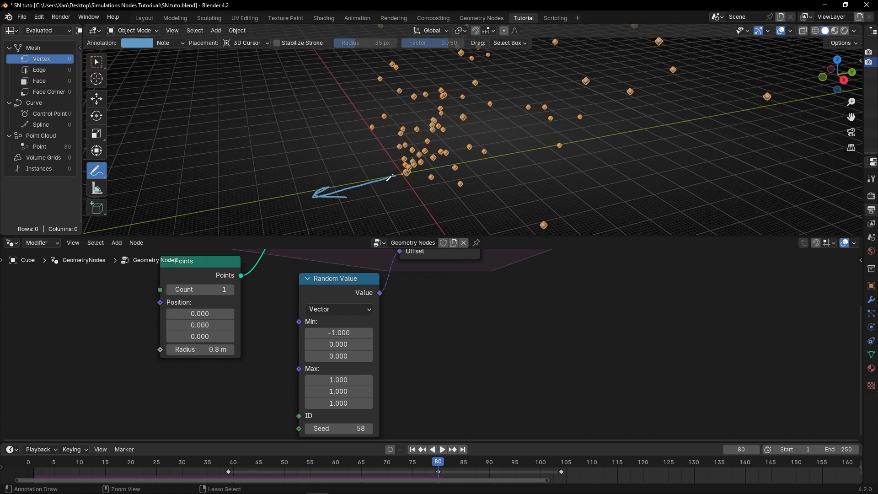
{"action": "left_click_drag", "start_coordinate": [390, 178], "coordinate": [361, 185], "text": "ctrl"}
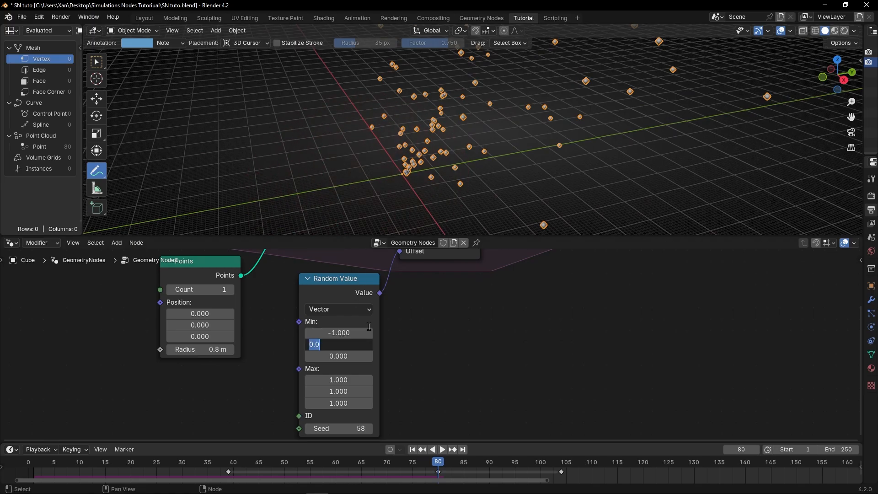
Step: Set the Random Value node's Min Y to -1 and replay the simulation from the first frame to frame 123
{"action": "key", "text": "Return"}
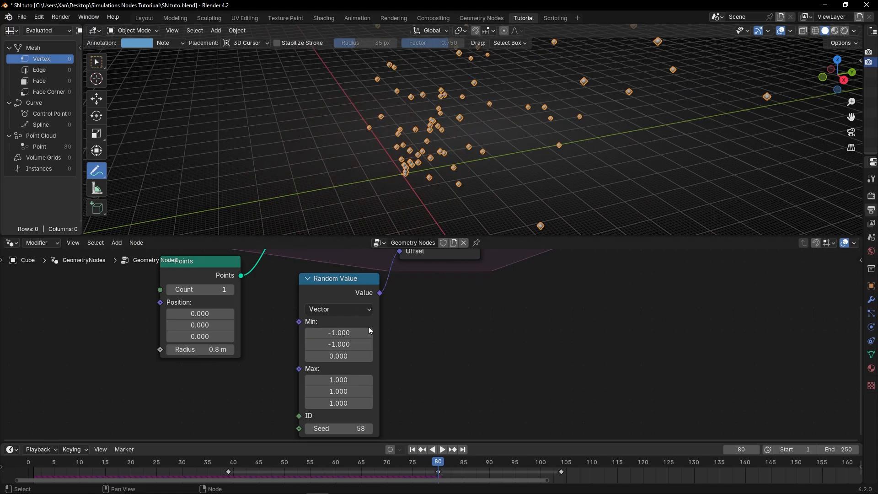
{"action": "left_click", "coordinate": [413, 450]}
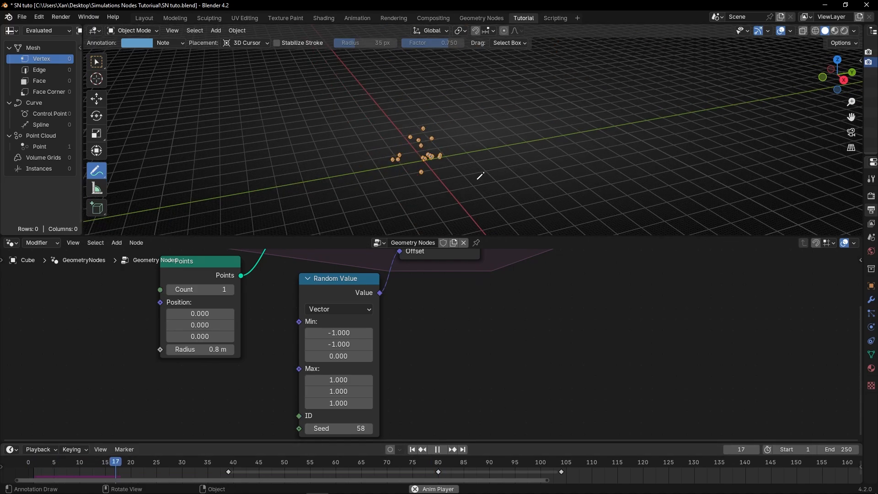
{"action": "middle_click_drag", "start_coordinate": [476, 176], "coordinate": [432, 163]}
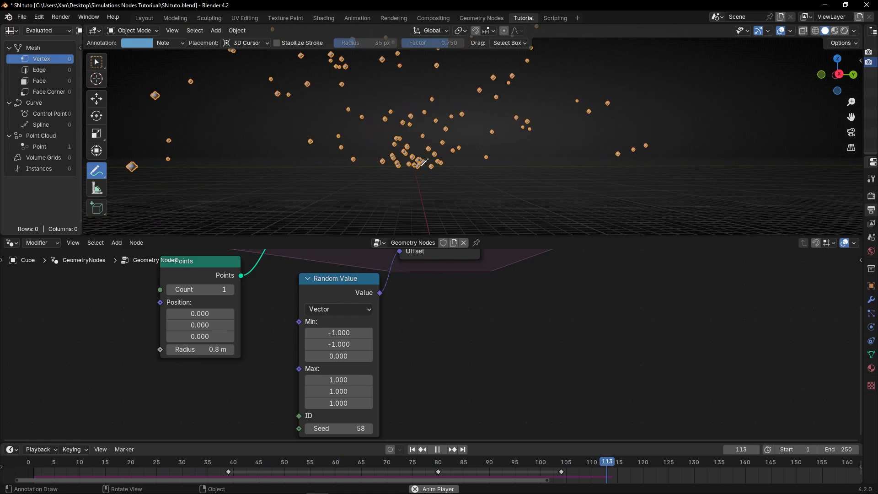
{"action": "key", "text": "space"}
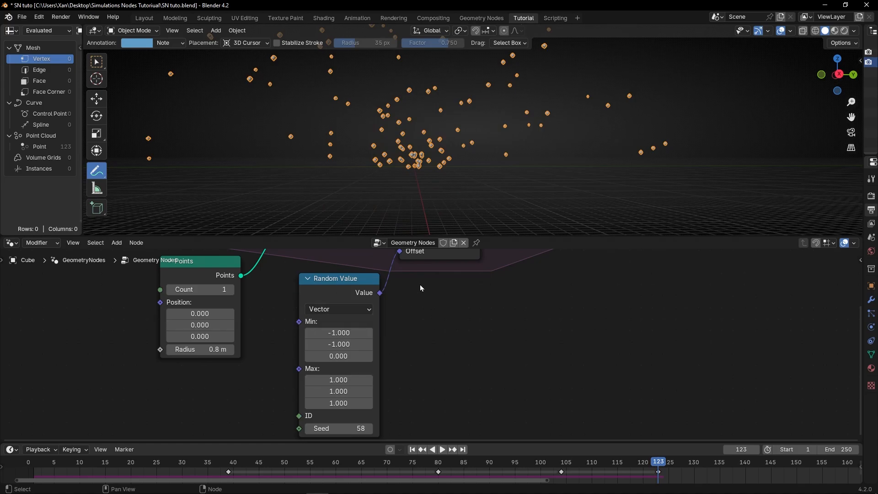
Step: Annotate the emission directions around the origin with arrows, including one for the negative Z direction, and erase the drawing
{"action": "scroll", "coordinate": [421, 288], "scroll_direction": "down", "scroll_amount": 2}
{"action": "middle_click_drag", "start_coordinate": [421, 288], "coordinate": [421, 313]}
{"action": "key", "text": "ctrl+z"}
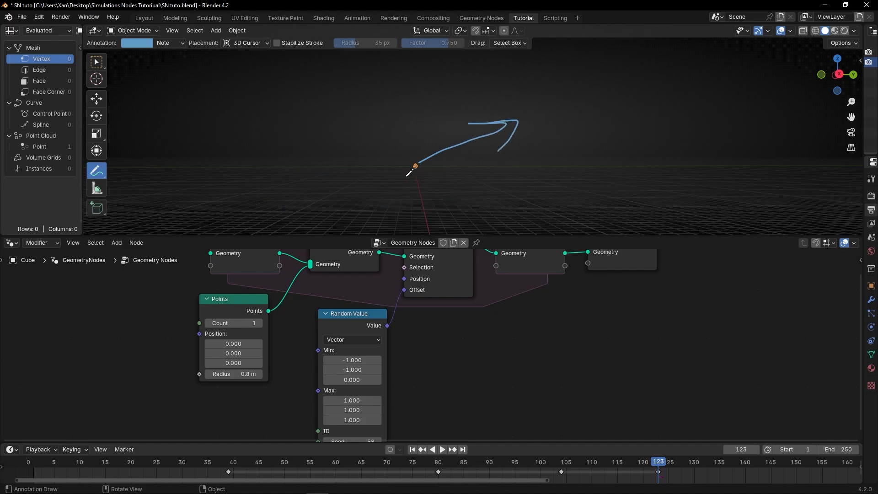
{"action": "left_click_drag", "start_coordinate": [457, 197], "coordinate": [431, 222]}
{"action": "left_click_drag", "start_coordinate": [463, 138], "coordinate": [333, 185], "text": "ctrl"}
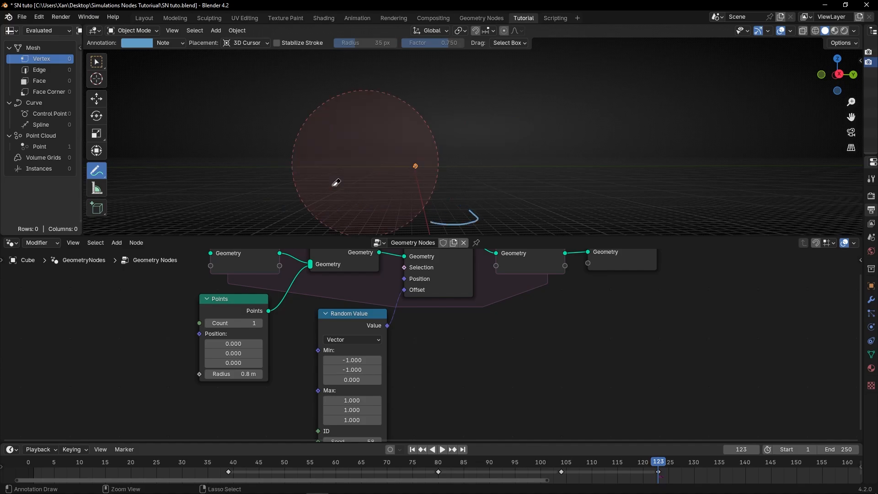
Step: Set the Random Value node's Min Z to -1 and play the simulation to check the spread in all directions
{"action": "middle_click_drag", "start_coordinate": [434, 312], "coordinate": [442, 239]}
{"action": "scroll", "coordinate": [414, 270], "scroll_direction": "up", "scroll_amount": 2}
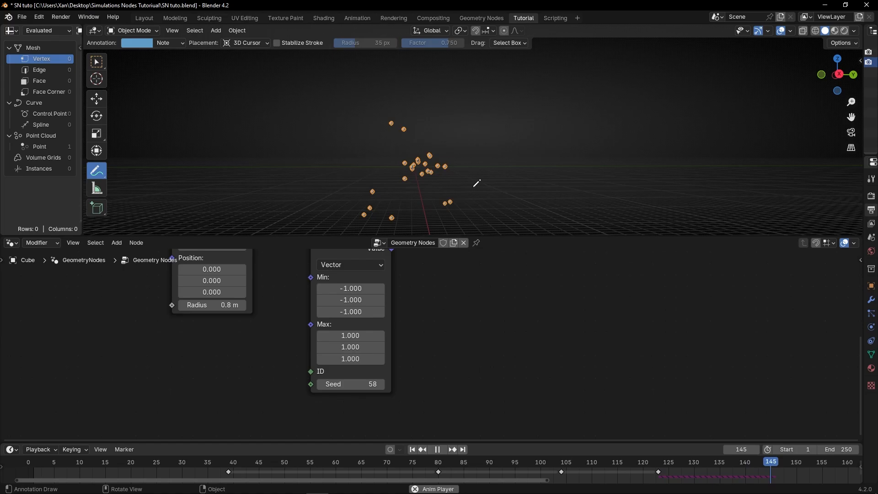
{"action": "key", "text": "space"}
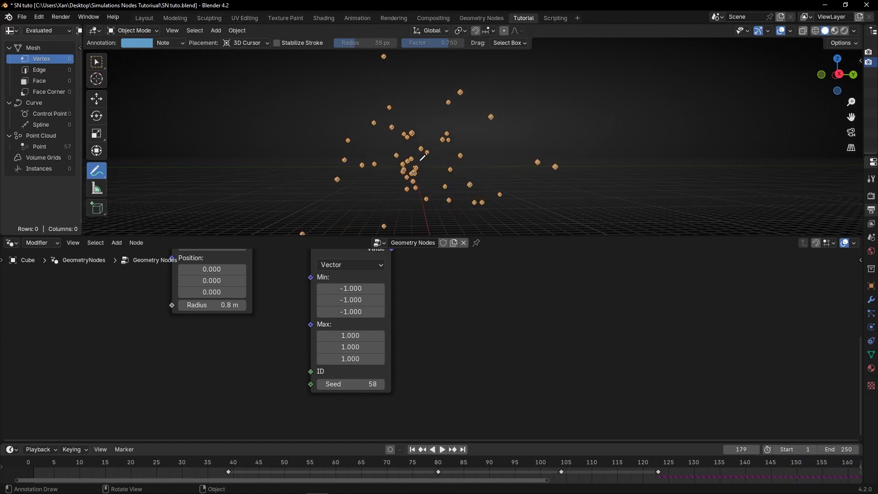
{"action": "key", "text": "space"}
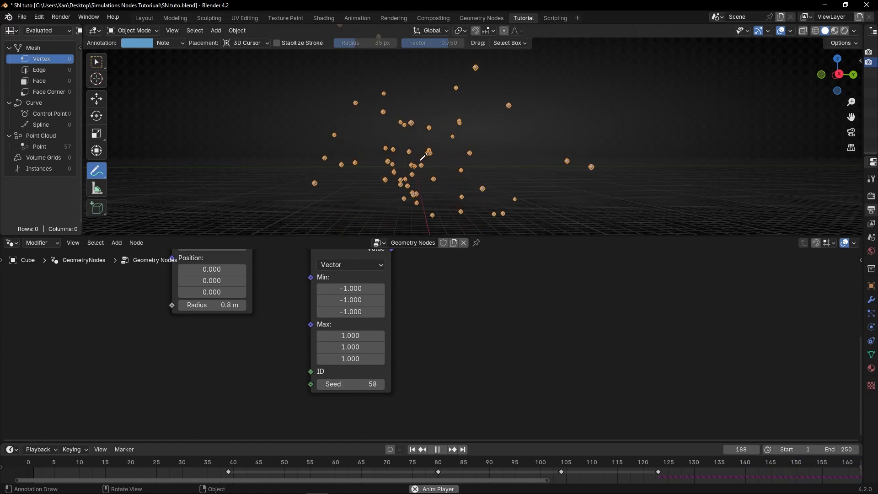
{"action": "middle_click_drag", "start_coordinate": [441, 157], "coordinate": [265, 174]}
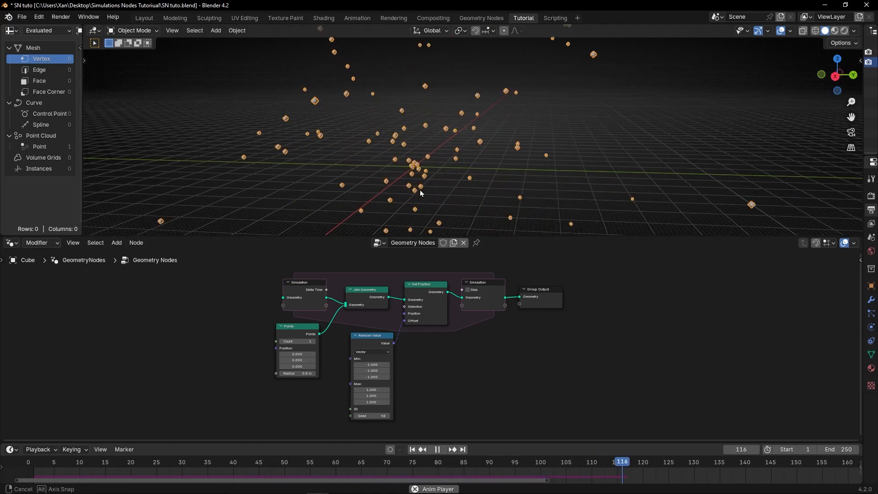
{"action": "mouse_move", "coordinate": [419, 191]}
{"action": "middle_mouse_down"}
{"action": "mouse_move", "coordinate": [499, 149]}
{"action": "mouse_move", "coordinate": [473, 196]}
{"action": "mouse_move", "coordinate": [432, 196]}
{"action": "middle_mouse_up"}
Step: Move the Random Value node aside and insert a Vector Math node set to Scale between it and Set Position's Offset
{"action": "scroll", "coordinate": [356, 320], "scroll_direction": "up", "scroll_amount": 8}
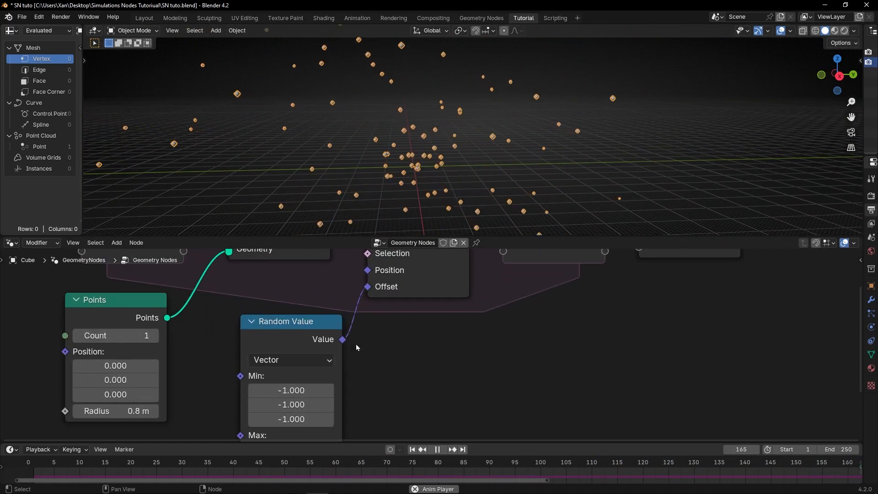
{"action": "middle_click_drag", "start_coordinate": [356, 344], "coordinate": [445, 313]}
{"action": "left_click_drag", "start_coordinate": [365, 311], "coordinate": [324, 323]}
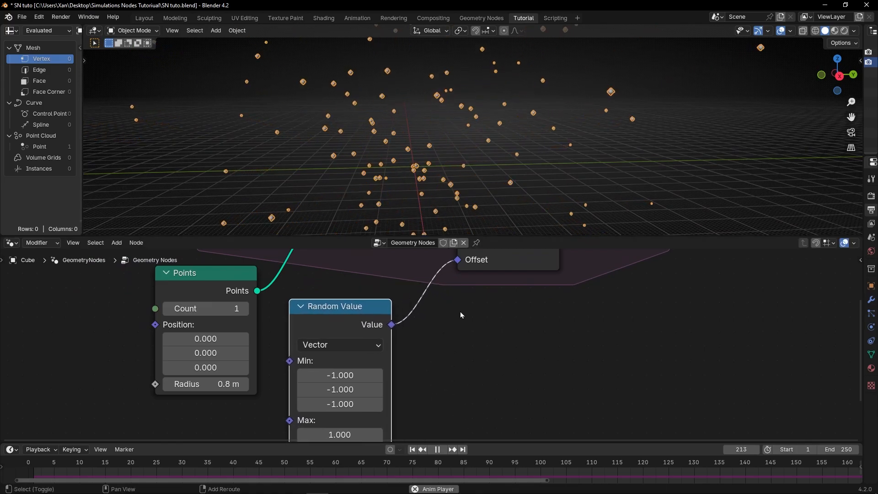
{"action": "key", "text": "shift+a"}
{"action": "type", "text": "vec"}
{"action": "key", "text": "Down"}
{"action": "key", "text": "Down"}
{"action": "key", "text": "Down"}
{"action": "key", "text": "Return"}
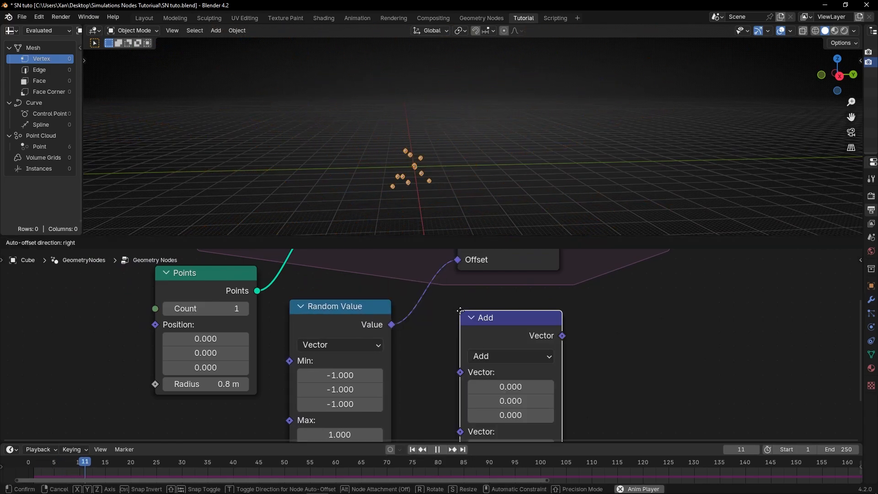
{"action": "left_click", "coordinate": [421, 272]}
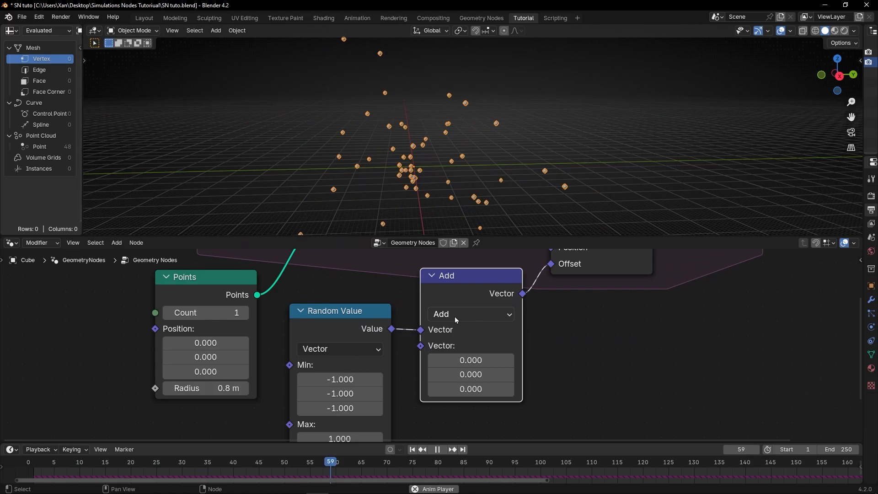
{"action": "left_click", "coordinate": [456, 315]}
{"action": "left_click", "coordinate": [462, 297]}
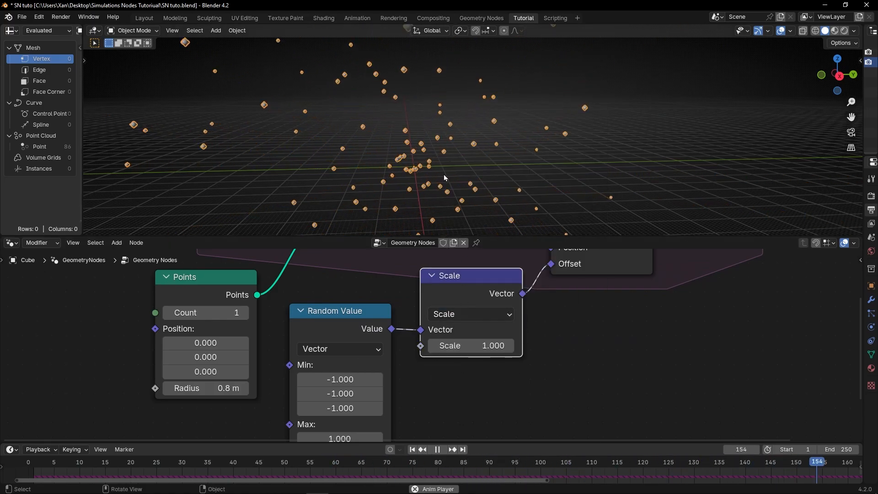
Step: Set the Scale node's factor to 0.070 and replay the simulation from the first frame
{"action": "key", "text": "space"}
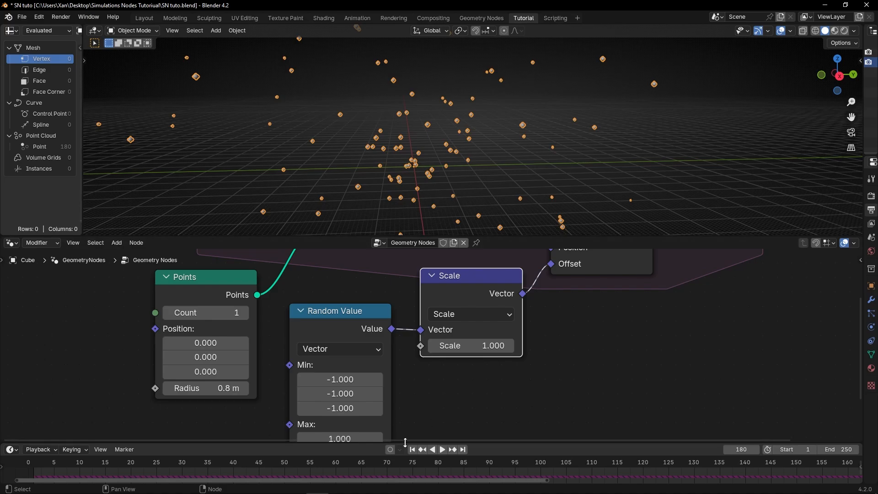
{"action": "left_click", "coordinate": [412, 450]}
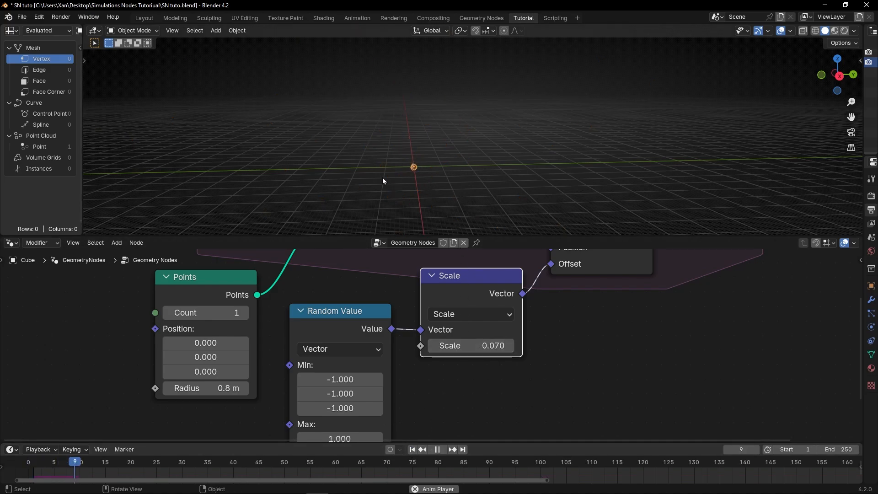
{"action": "scroll", "coordinate": [380, 182], "scroll_direction": "up", "scroll_amount": 3}
{"action": "middle_click_drag", "start_coordinate": [375, 183], "coordinate": [404, 141], "text": "shift"}
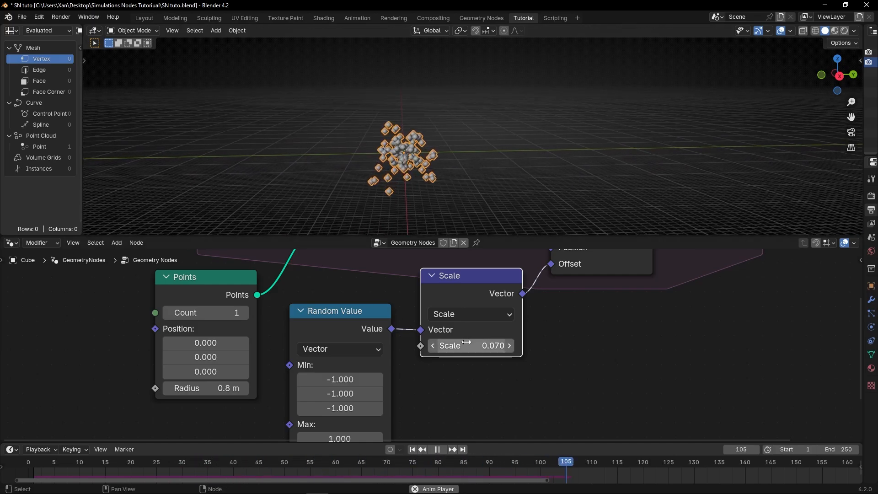
Step: Try Scale factors of 7.470 and 1.370 on the Scale node while the simulation plays
{"action": "left_click_drag", "start_coordinate": [471, 346], "coordinate": [622, 345]}
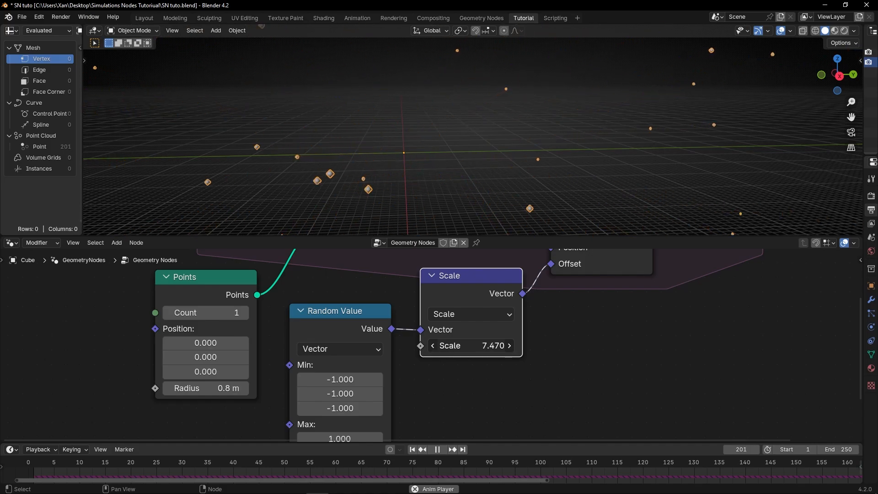
{"action": "scroll", "coordinate": [417, 158], "scroll_direction": "down", "scroll_amount": 4}
{"action": "middle_click_drag", "start_coordinate": [454, 152], "coordinate": [462, 179]}
{"action": "key", "text": "Escape"}
{"action": "key", "text": "space"}
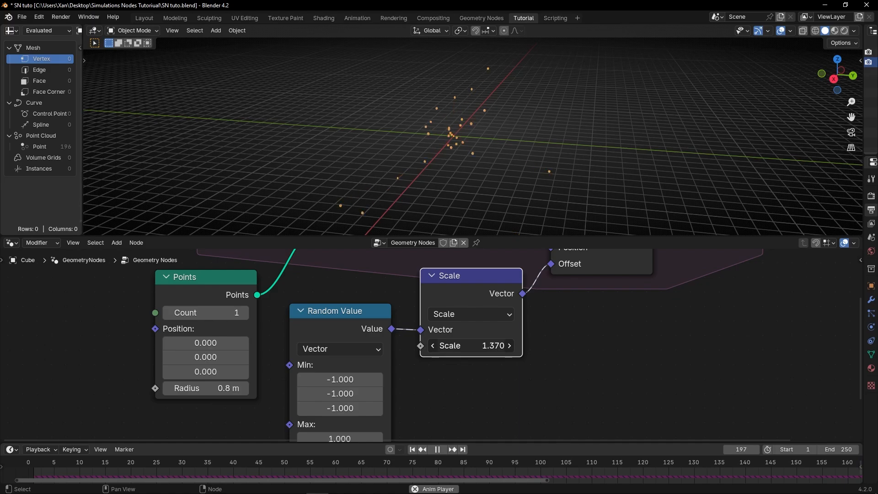
{"action": "middle_click_drag", "start_coordinate": [523, 159], "coordinate": [490, 162]}
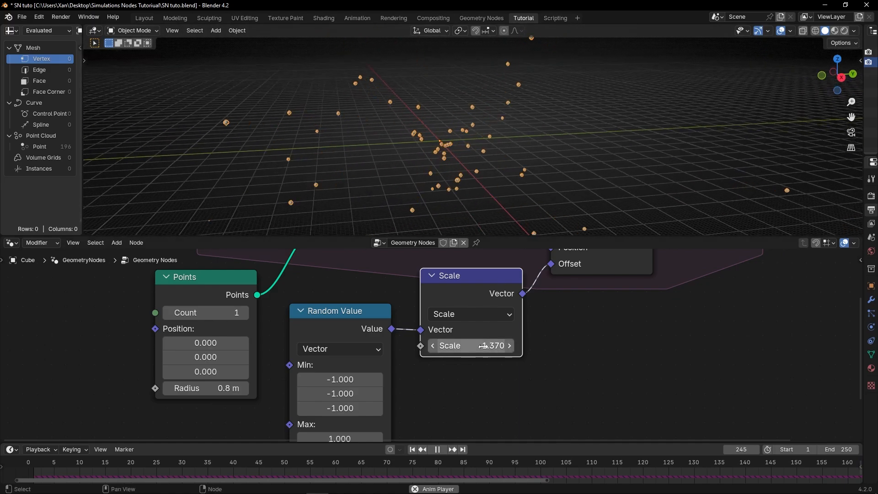
Step: Set the Scale node's factor to 0.270 and inspect the slower particle spread during playback
{"action": "left_click_drag", "start_coordinate": [485, 346], "coordinate": [475, 345]}
{"action": "scroll", "coordinate": [422, 150], "scroll_direction": "up", "scroll_amount": 4}
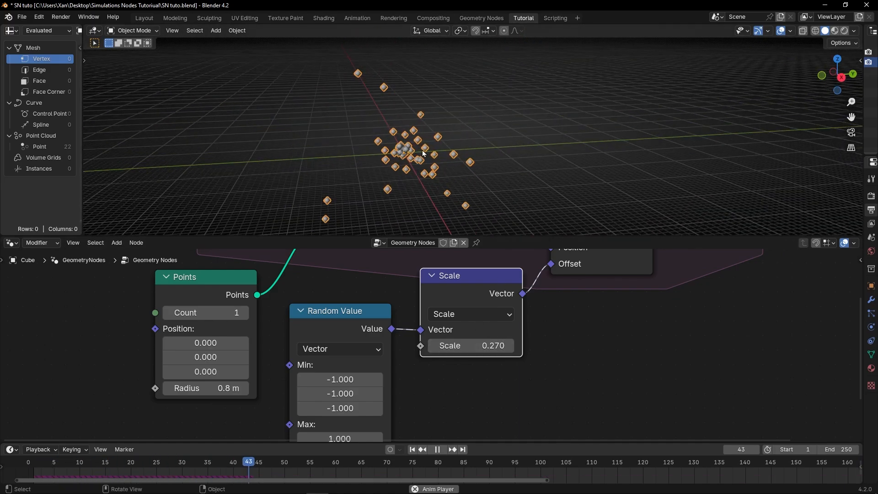
{"action": "mouse_move", "coordinate": [422, 162]}
{"action": "middle_mouse_down"}
{"action": "mouse_move", "coordinate": [467, 169]}
{"action": "mouse_move", "coordinate": [431, 169]}
{"action": "middle_mouse_up"}
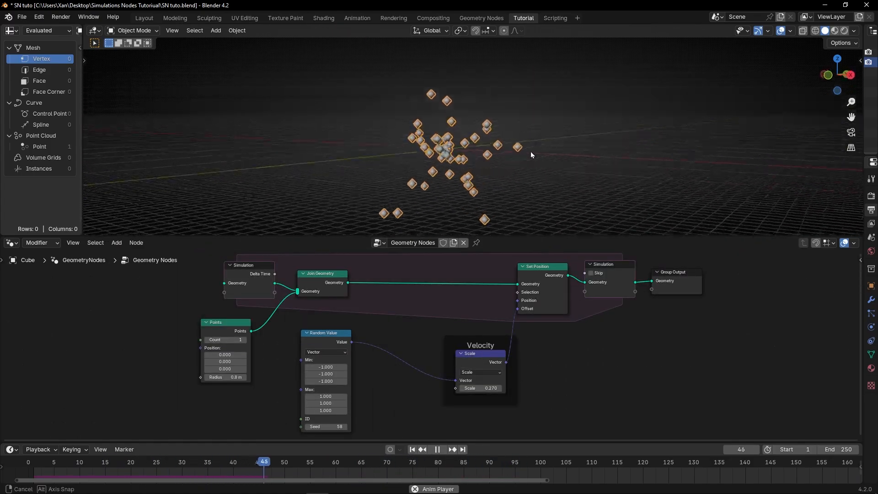
{"action": "middle_click_drag", "start_coordinate": [531, 152], "coordinate": [487, 157]}
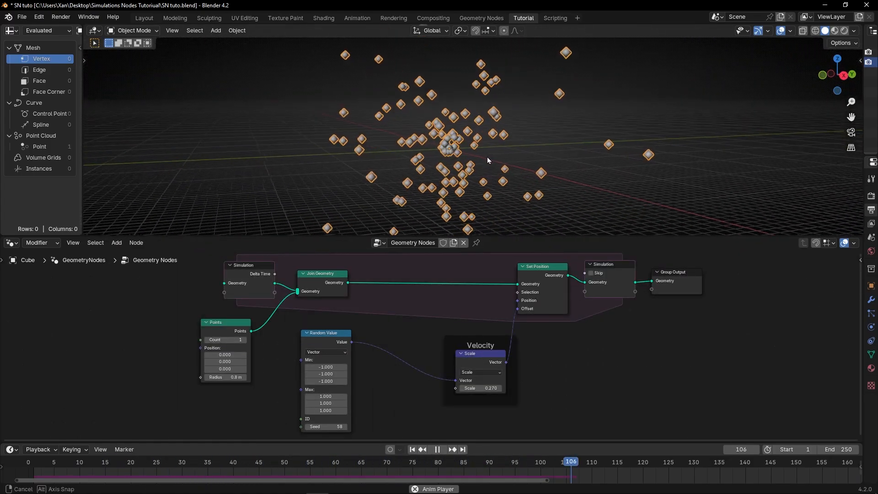
Step: Insert a Vector Math node in Add mode on the link between the Random Value and Scale nodes
{"action": "scroll", "coordinate": [392, 331], "scroll_direction": "up", "scroll_amount": 4}
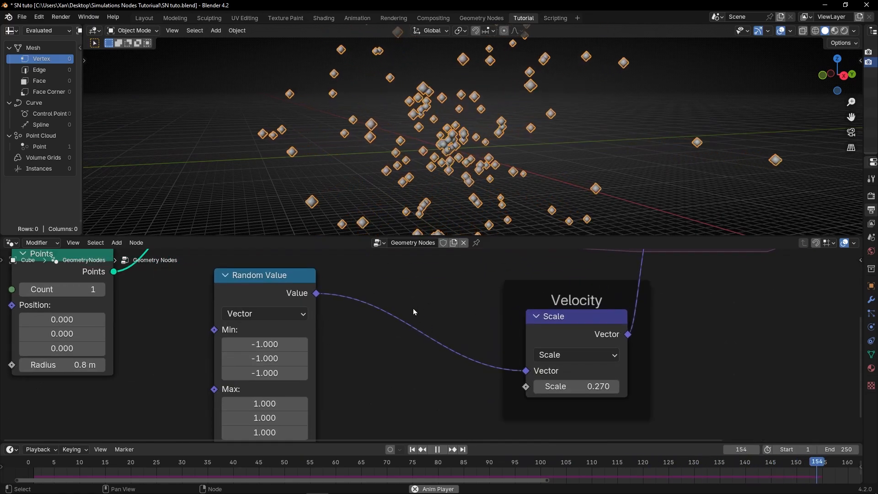
{"action": "key", "text": "shift+a"}
{"action": "type", "text": "vector m"}
{"action": "key", "text": "Return"}
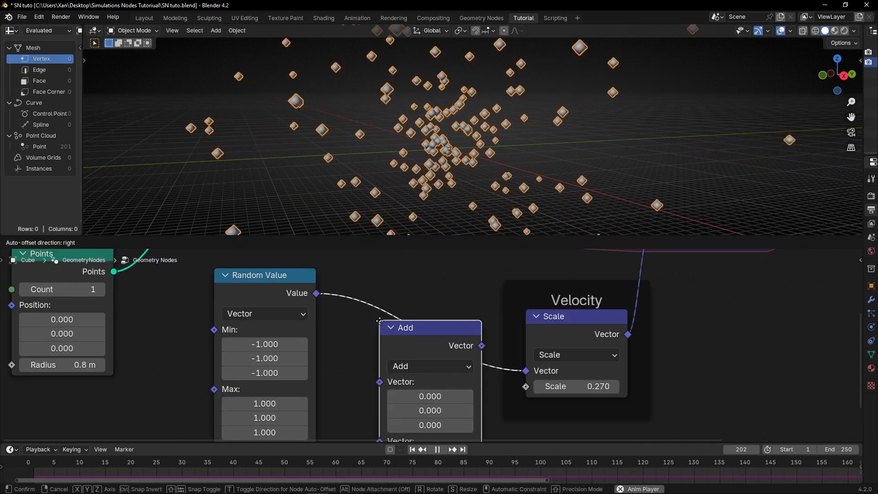
{"action": "left_click", "coordinate": [373, 291]}
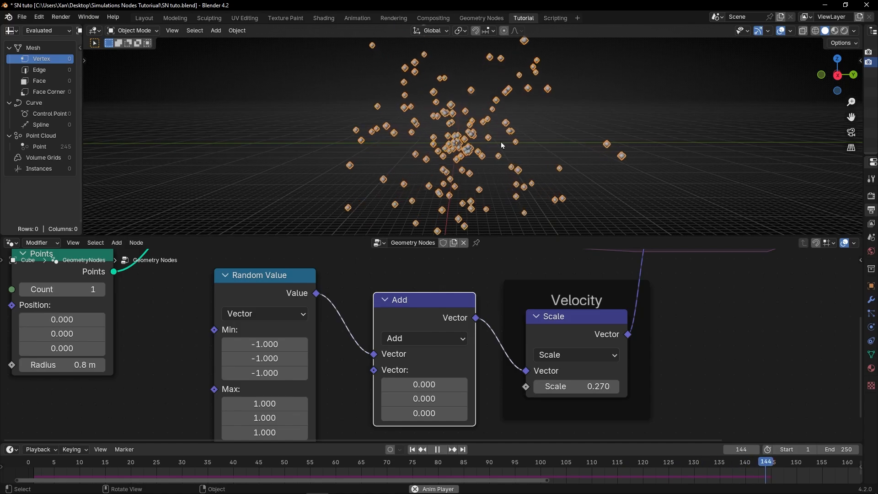
Step: Set the Add node's Z value to 1 and replay the simulation from the first frame to frame 37
{"action": "middle_click_drag", "start_coordinate": [455, 189], "coordinate": [462, 190]}
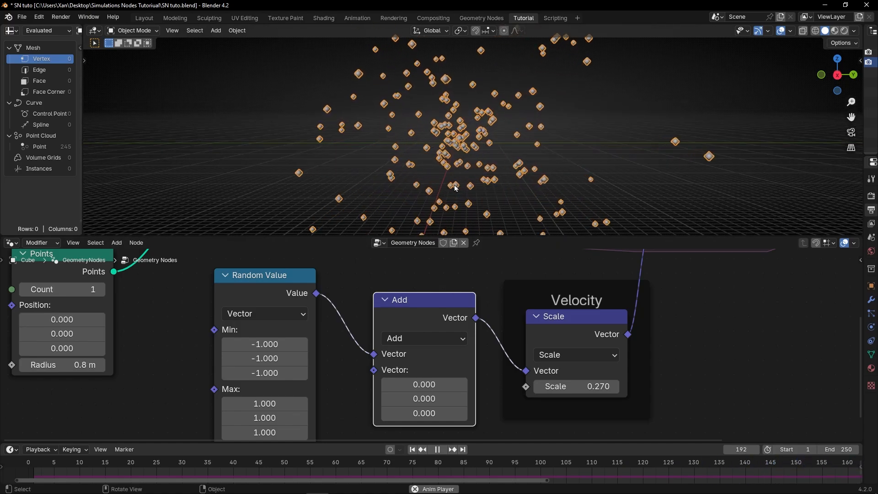
{"action": "left_click", "coordinate": [425, 413]}
{"action": "type", "text": "1"}
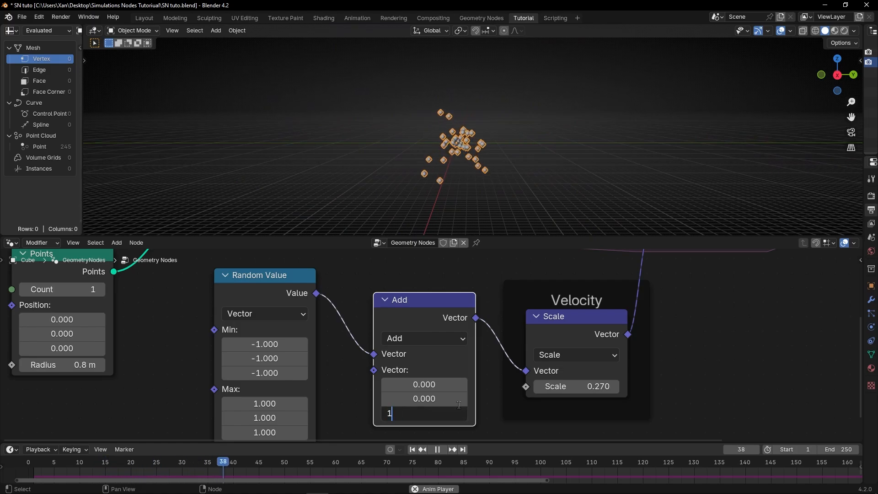
{"action": "key", "text": "Return"}
{"action": "left_click", "coordinate": [437, 450]}
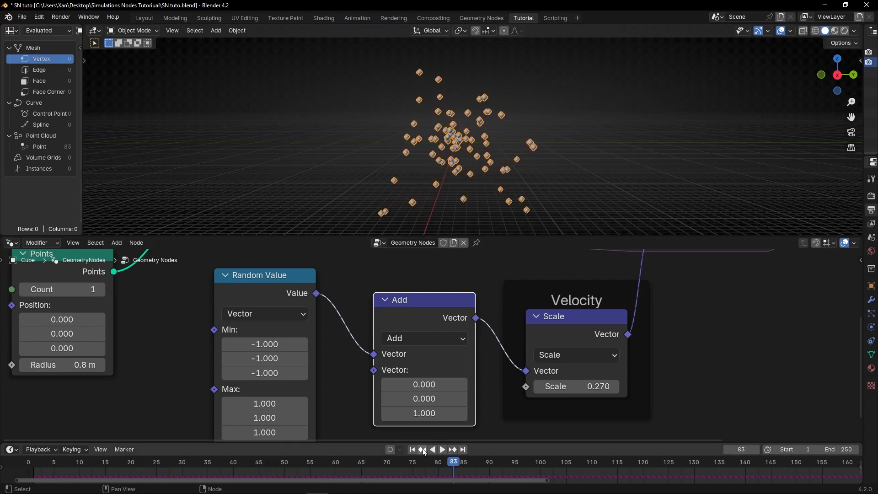
{"action": "left_click", "coordinate": [411, 450]}
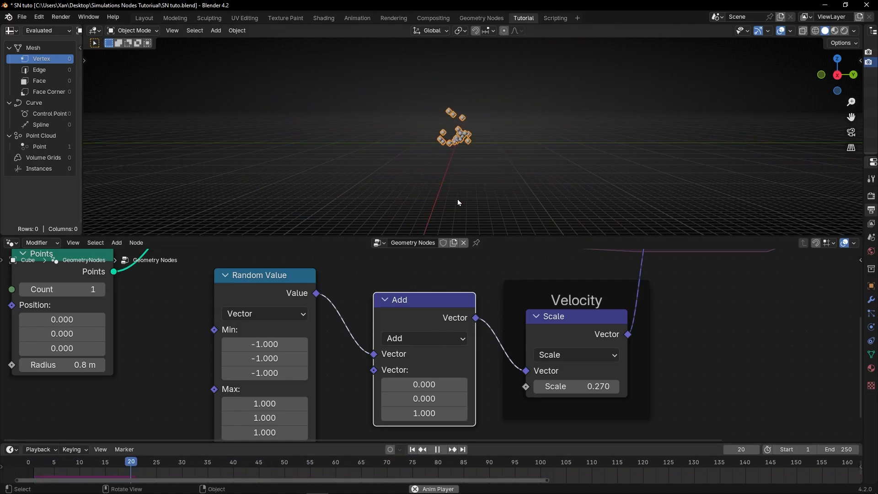
{"action": "key", "text": "space"}
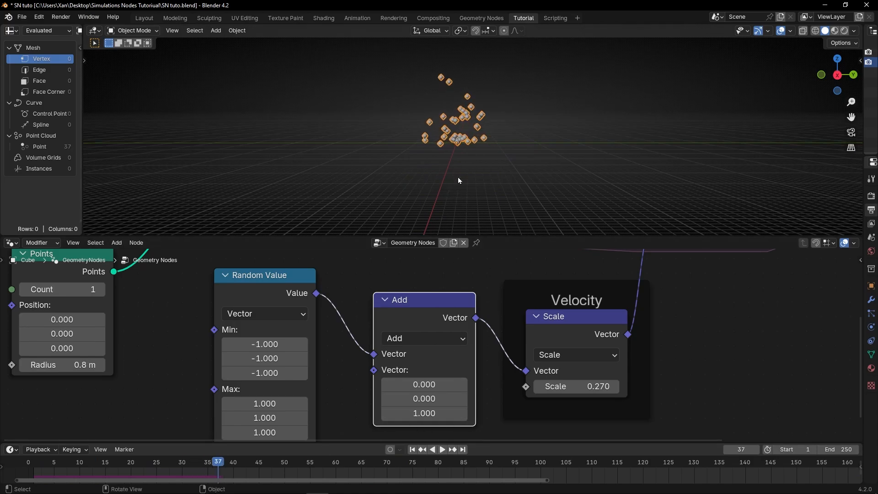
Step: Annotate the particle directions with arrows, a circled vertical axis and a +1 offset in the viewport, and erase the drawing
{"action": "key", "text": "t"}
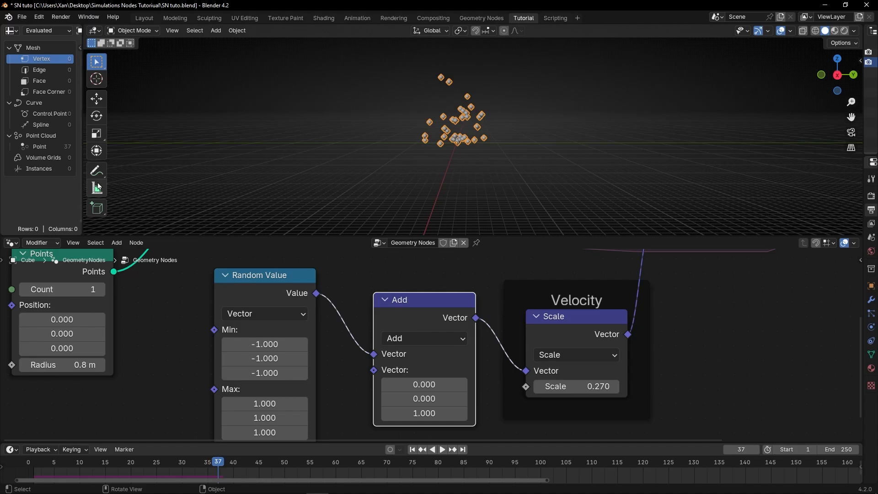
{"action": "left_click", "coordinate": [97, 170]}
{"action": "left_click_drag", "start_coordinate": [457, 143], "coordinate": [350, 206]}
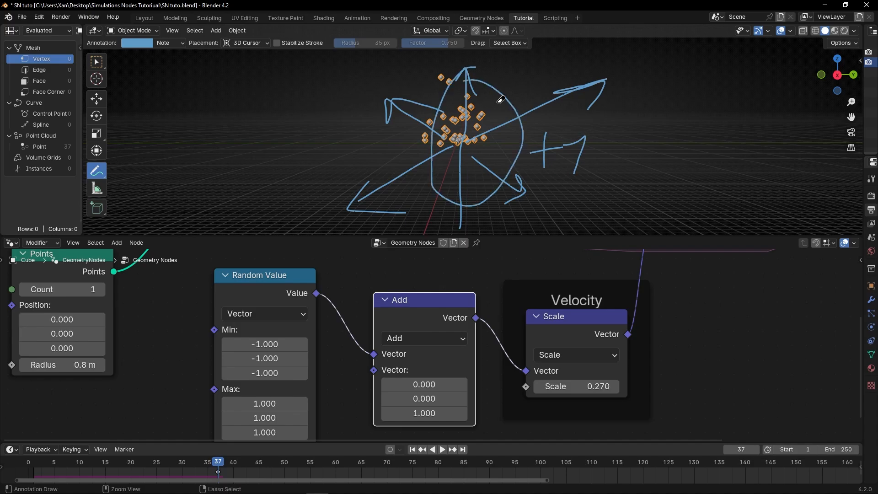
{"action": "mouse_move", "coordinate": [499, 102]}
{"action": "left_mouse_down", "text": "ctrl"}
{"action": "mouse_move", "coordinate": [547, 84]}
{"action": "mouse_move", "coordinate": [641, 78]}
{"action": "left_mouse_up", "text": "ctrl"}
Step: Set the Add node's Z value to 3.100 while the simulation plays
{"action": "key", "text": "space"}
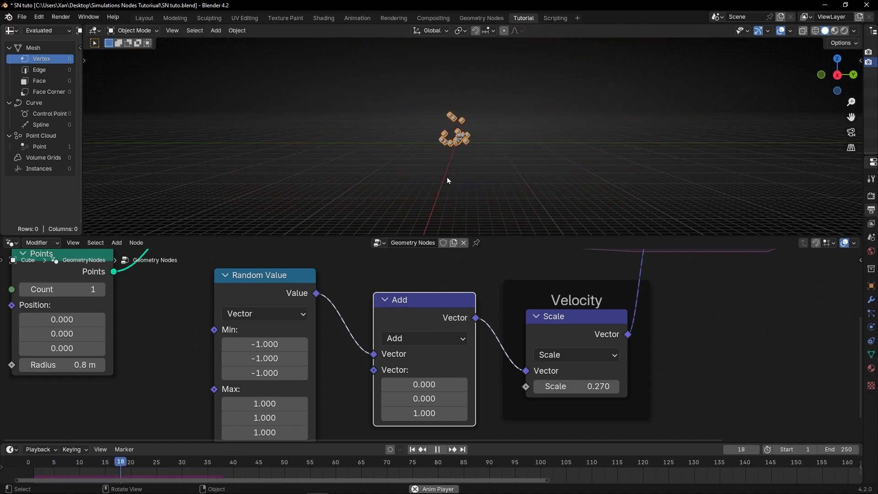
{"action": "middle_click_drag", "start_coordinate": [447, 179], "coordinate": [466, 185]}
{"action": "left_click_drag", "start_coordinate": [429, 414], "coordinate": [450, 413]}
{"action": "middle_click_drag", "start_coordinate": [484, 177], "coordinate": [450, 199]}
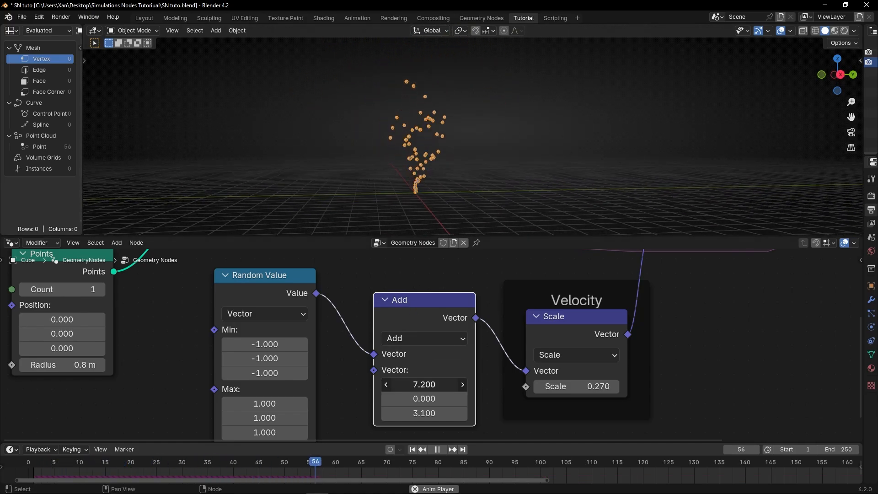
Step: Vary the Add node's vector during playback to steer the particle stream, finishing at X 2.800, Y -0.900 and Z 3.700
{"action": "left_click_drag", "start_coordinate": [425, 384], "coordinate": [448, 398]}
{"action": "middle_click_drag", "start_coordinate": [408, 169], "coordinate": [470, 172]}
{"action": "left_click_drag", "start_coordinate": [423, 385], "coordinate": [345, 384]}
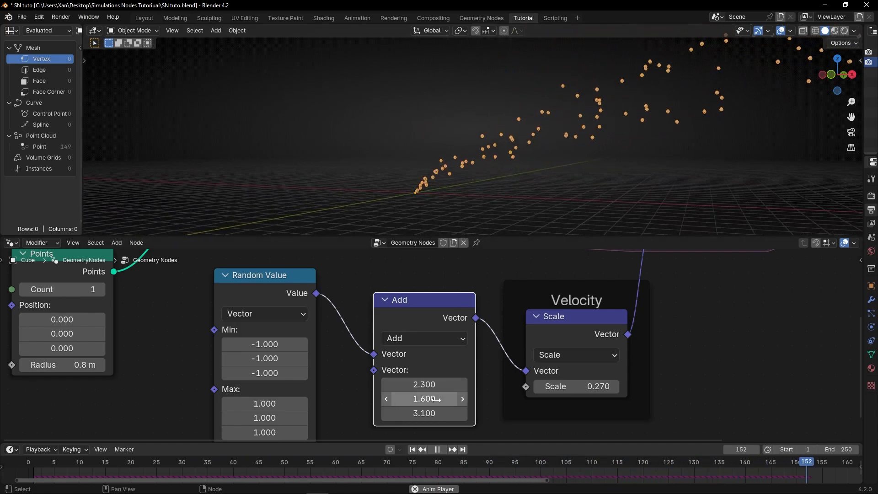
{"action": "left_click_drag", "start_coordinate": [436, 400], "coordinate": [295, 384]}
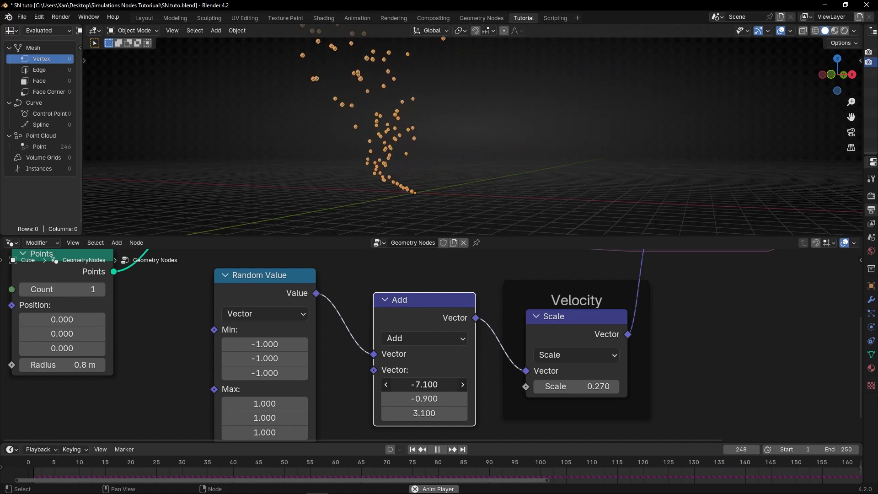
{"action": "left_click_drag", "start_coordinate": [388, 385], "coordinate": [472, 414]}
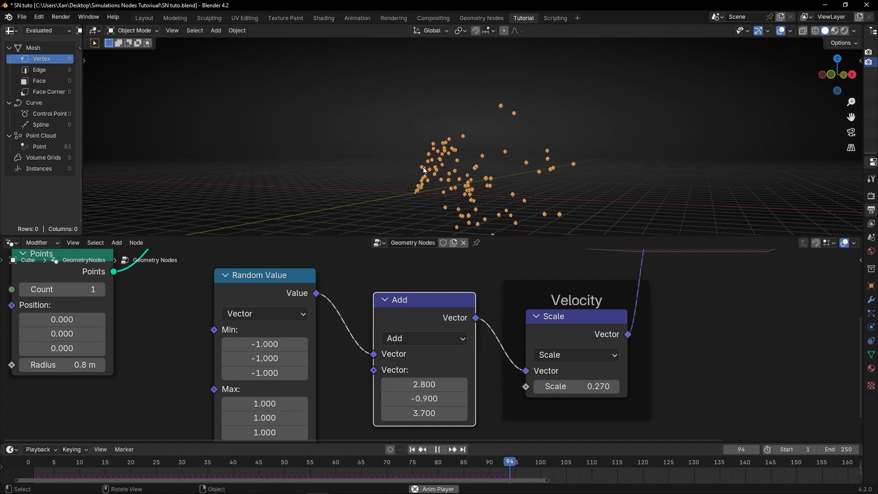
Step: Delete the Points node and remove the Add node, keeping Random Value connected directly to Scale
{"action": "mouse_move", "coordinate": [441, 165]}
{"action": "middle_mouse_down"}
{"action": "mouse_move", "coordinate": [501, 170]}
{"action": "mouse_move", "coordinate": [484, 150]}
{"action": "mouse_move", "coordinate": [424, 185]}
{"action": "mouse_move", "coordinate": [449, 178]}
{"action": "middle_mouse_up"}
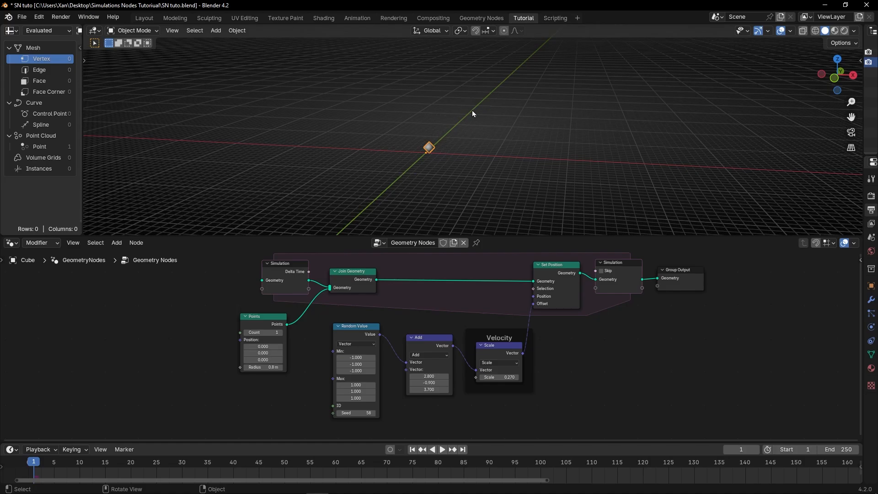
{"action": "scroll", "coordinate": [112, 341], "scroll_direction": "up", "scroll_amount": 3}
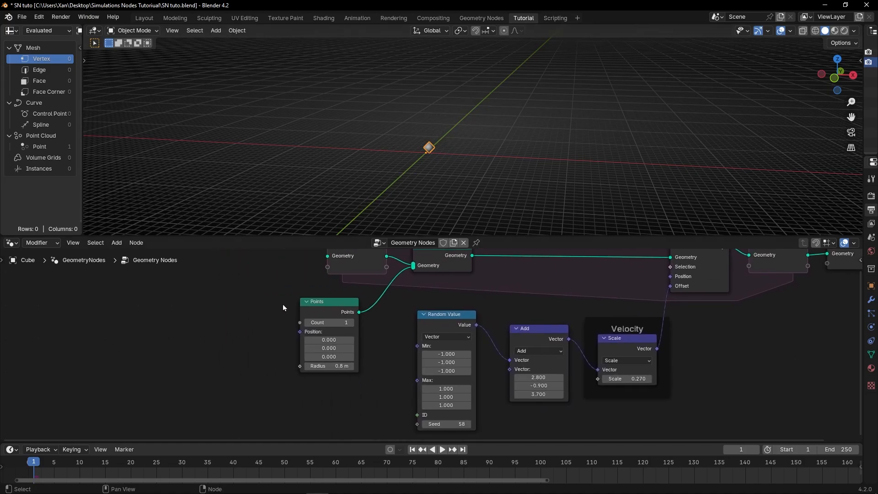
{"action": "key", "text": "x"}
{"action": "left_click", "coordinate": [547, 336]}
{"action": "key", "text": "ctrl+x"}
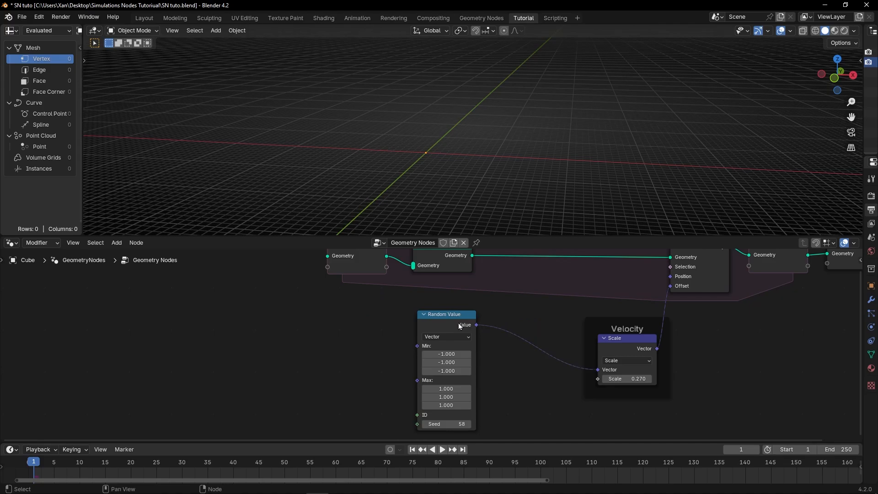
Step: Cut the link between Random Value and Scale and move the Random Value node well away from the Velocity frame
{"action": "left_click", "coordinate": [455, 324]}
{"action": "left_click_drag", "start_coordinate": [454, 324], "coordinate": [454, 330]}
{"action": "right_click_drag", "start_coordinate": [533, 325], "coordinate": [517, 362], "text": "ctrl"}
{"action": "left_click_drag", "start_coordinate": [424, 329], "coordinate": [197, 318]}
{"action": "middle_click_drag", "start_coordinate": [274, 303], "coordinate": [324, 328]}
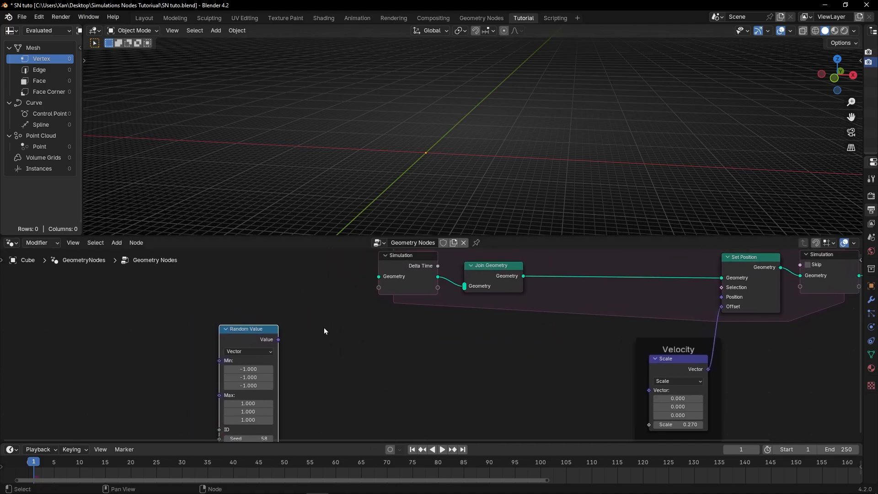
Step: Add a UV Sphere node, connect its Mesh to the Simulation Input's Geometry, and arrange it with Random Value below
{"action": "key", "text": "shift+a"}
{"action": "mouse_move", "coordinate": [324, 327]}
{"action": "type", "text": "uv sp"}
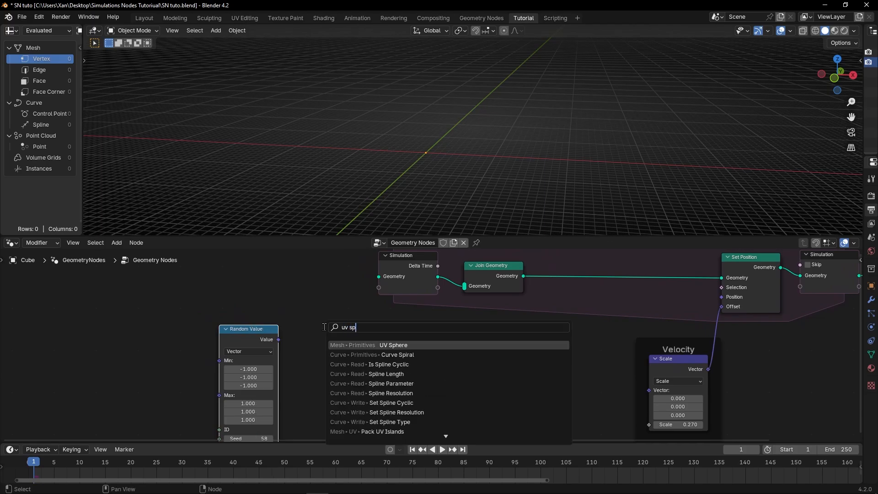
{"action": "key", "text": "Return"}
{"action": "left_click", "coordinate": [324, 327]}
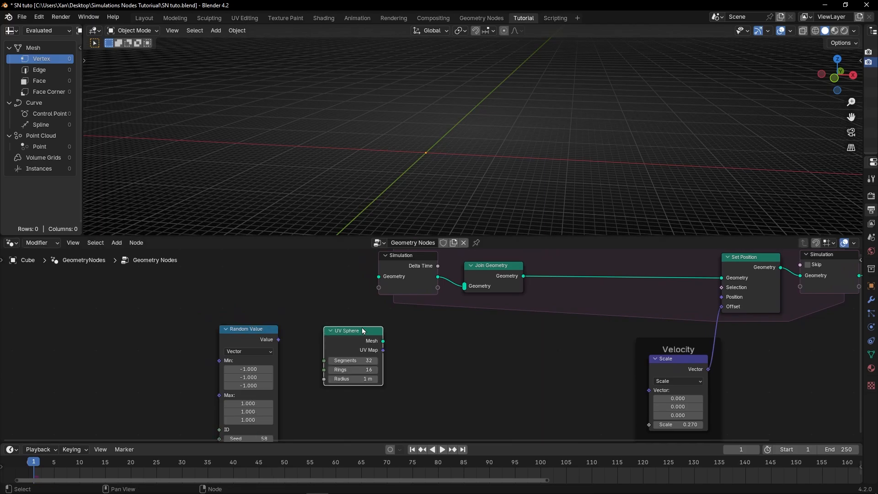
{"action": "left_click_drag", "start_coordinate": [365, 303], "coordinate": [379, 277]}
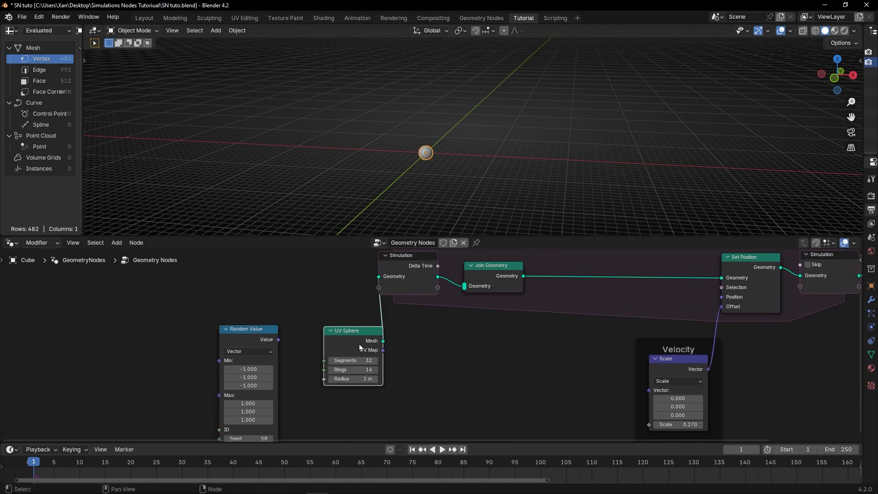
{"action": "left_click_drag", "start_coordinate": [358, 343], "coordinate": [264, 277]}
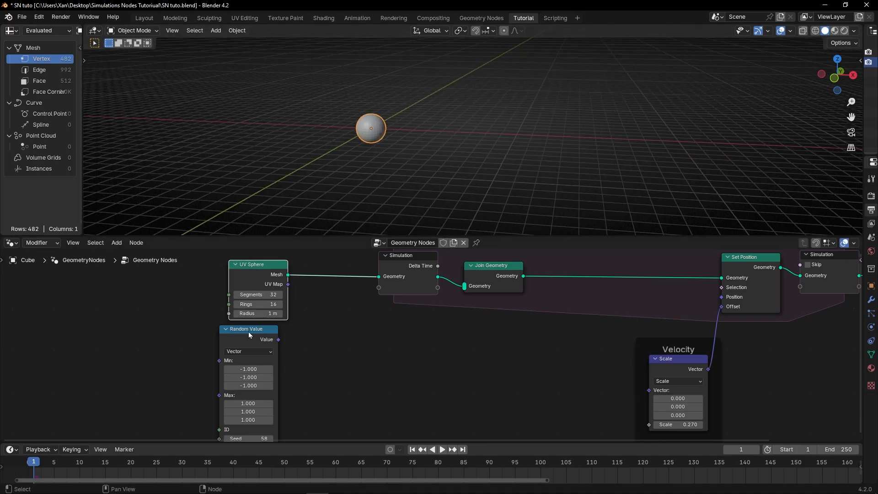
{"action": "left_click_drag", "start_coordinate": [248, 331], "coordinate": [327, 356]}
Step: Play the simulation to frame 24 with the sphere mesh as its starting geometry
{"action": "middle_click_drag", "start_coordinate": [596, 345], "coordinate": [515, 320]}
{"action": "key", "text": "space"}
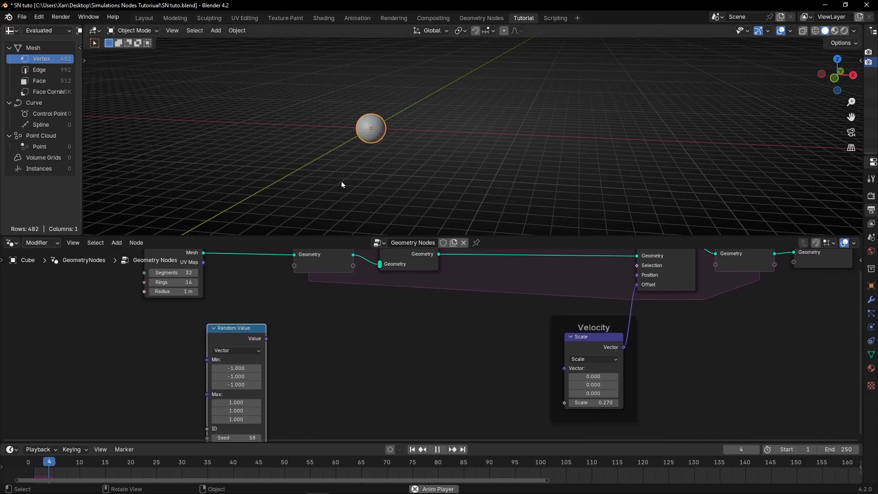
{"action": "middle_click_drag", "start_coordinate": [456, 364], "coordinate": [576, 374]}
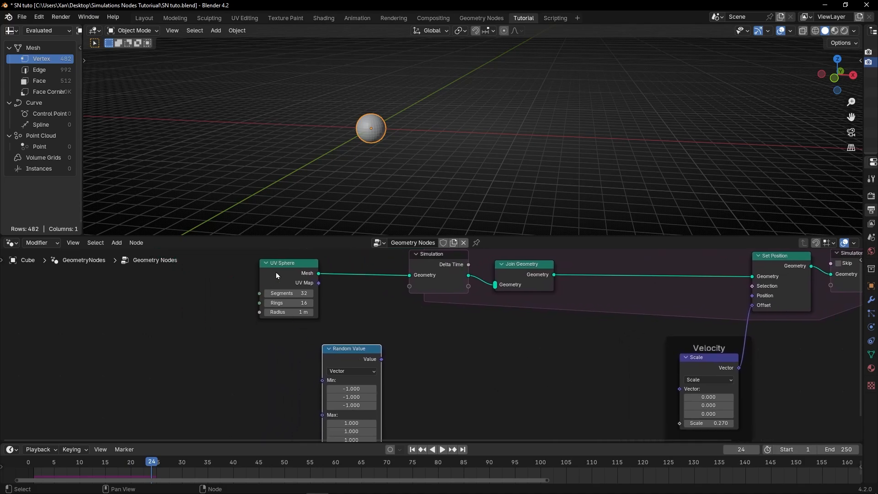
Step: Insert a Distribute Points on Faces node between the UV Sphere and the Simulation Input
{"action": "left_click_drag", "start_coordinate": [275, 272], "coordinate": [226, 288]}
{"action": "middle_click_drag", "start_coordinate": [314, 302], "coordinate": [344, 319]}
{"action": "key", "text": "shift+a"}
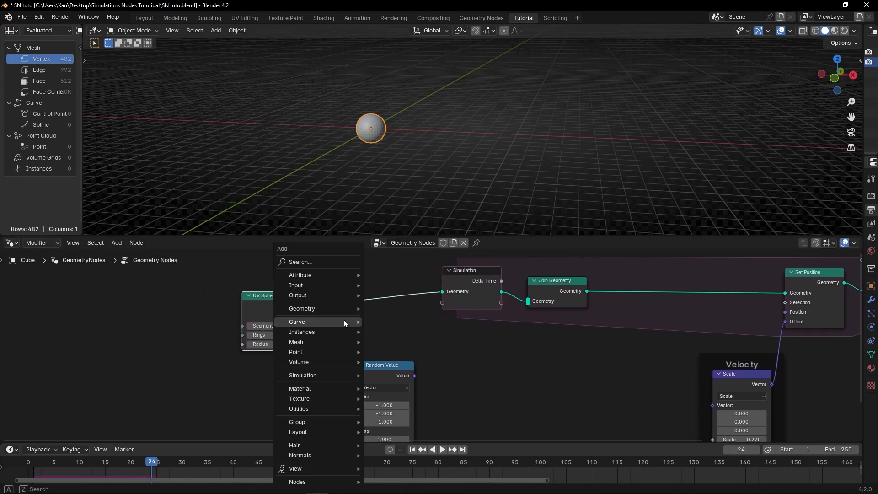
{"action": "type", "text": "dist"}
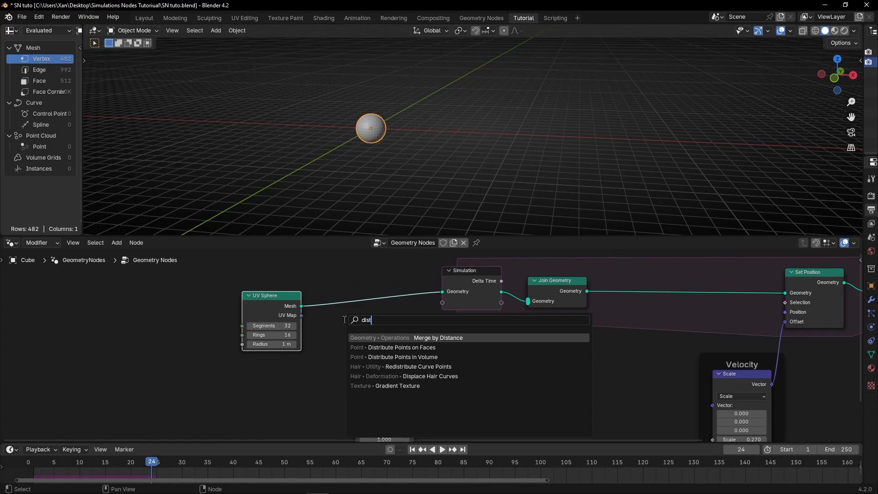
{"action": "key", "text": "Down"}
{"action": "key", "text": "Return"}
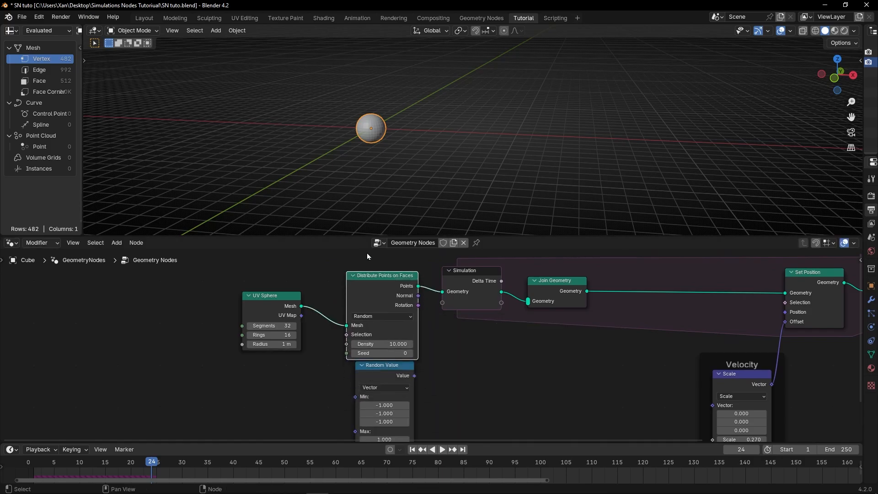
{"action": "left_click", "coordinate": [370, 273]}
Step: Return to the first frame and set the Distribute Points on Faces density to 13.900
{"action": "left_click", "coordinate": [412, 449]}
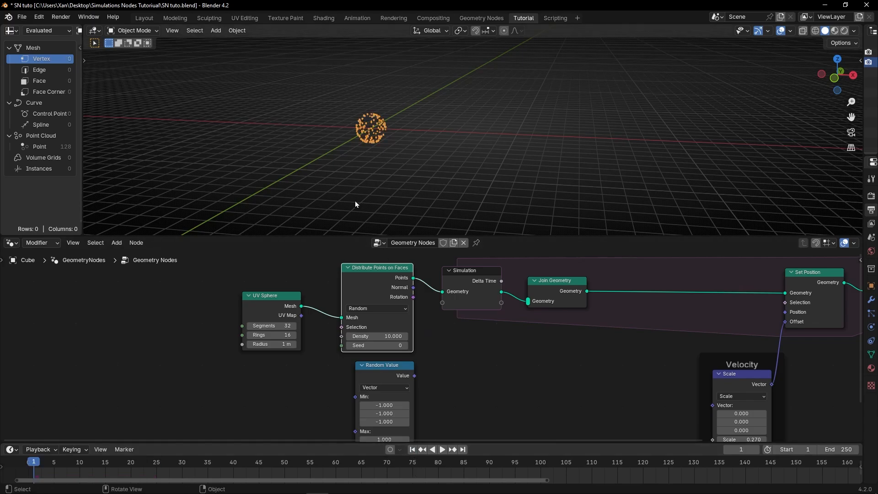
{"action": "middle_click_drag", "start_coordinate": [354, 201], "coordinate": [461, 150]}
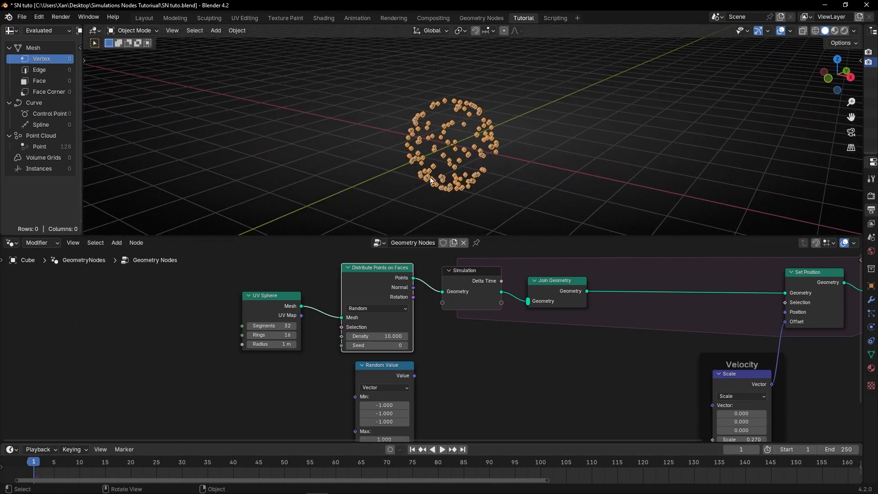
{"action": "mouse_move", "coordinate": [382, 335]}
{"action": "left_mouse_down"}
{"action": "mouse_move", "coordinate": [441, 335]}
{"action": "mouse_move", "coordinate": [398, 335]}
{"action": "left_mouse_up"}
Step: Move Random Value beside the Velocity frame and connect its Value output to the Scale node's Vector input
{"action": "left_click_drag", "start_coordinate": [382, 366], "coordinate": [340, 379]}
{"action": "scroll", "coordinate": [509, 369], "scroll_direction": "down", "scroll_amount": 2}
{"action": "middle_click_drag", "start_coordinate": [510, 369], "coordinate": [435, 322]}
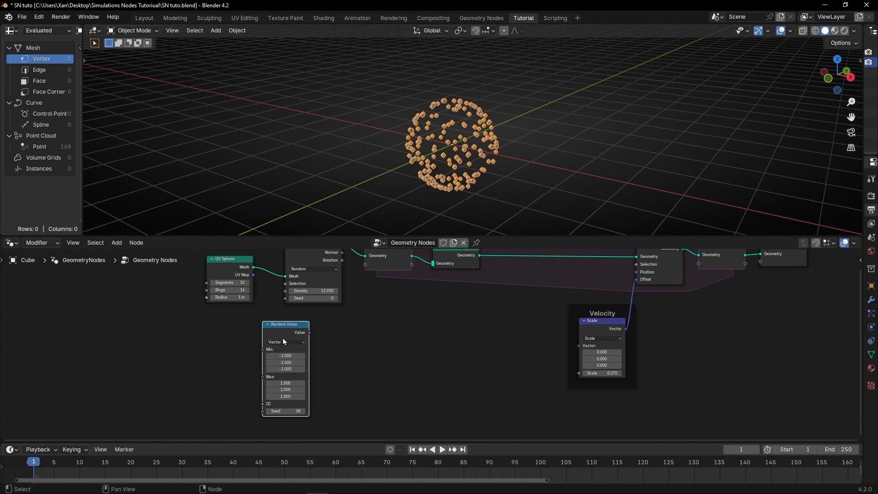
{"action": "left_click_drag", "start_coordinate": [292, 327], "coordinate": [517, 344]}
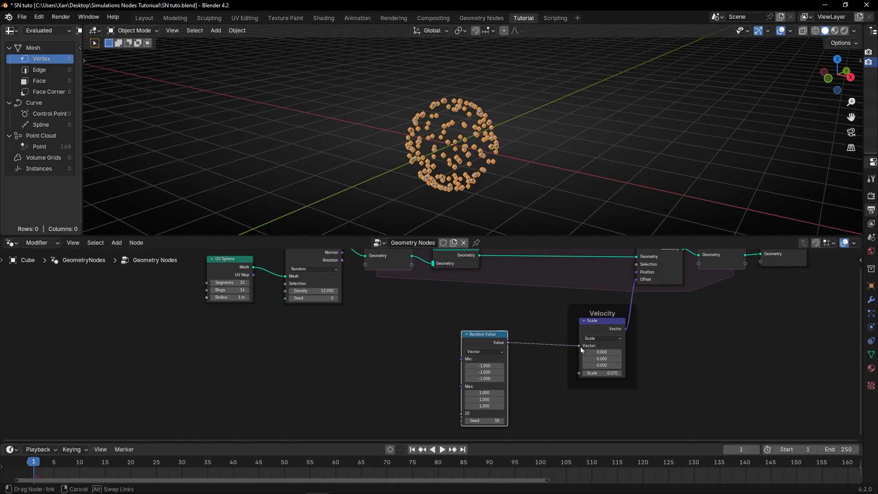
{"action": "left_click_drag", "start_coordinate": [580, 347], "coordinate": [580, 346]}
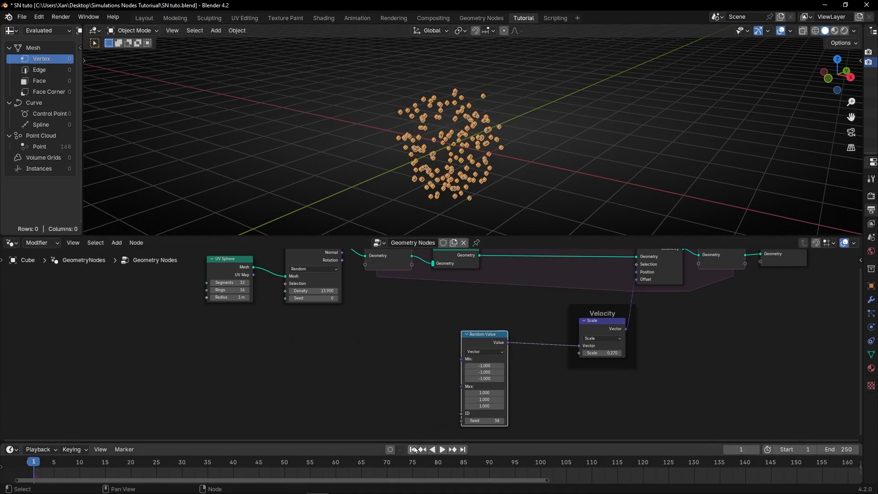
Step: Play the simulation past frame 50 to view the particle motion, and return to the first frame
{"action": "middle_click_drag", "start_coordinate": [448, 161], "coordinate": [419, 174]}
{"action": "key", "text": "space"}
{"action": "key", "text": "space"}
{"action": "key", "text": "space"}
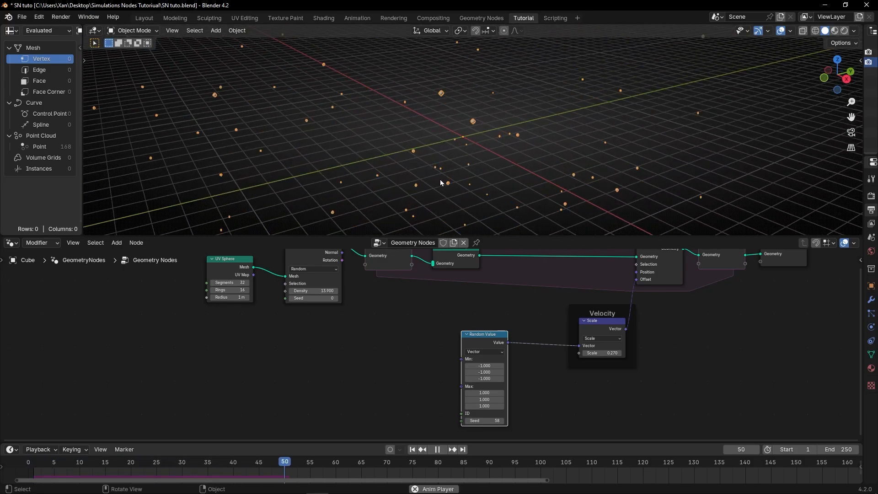
{"action": "key", "text": "space"}
{"action": "left_click", "coordinate": [412, 449]}
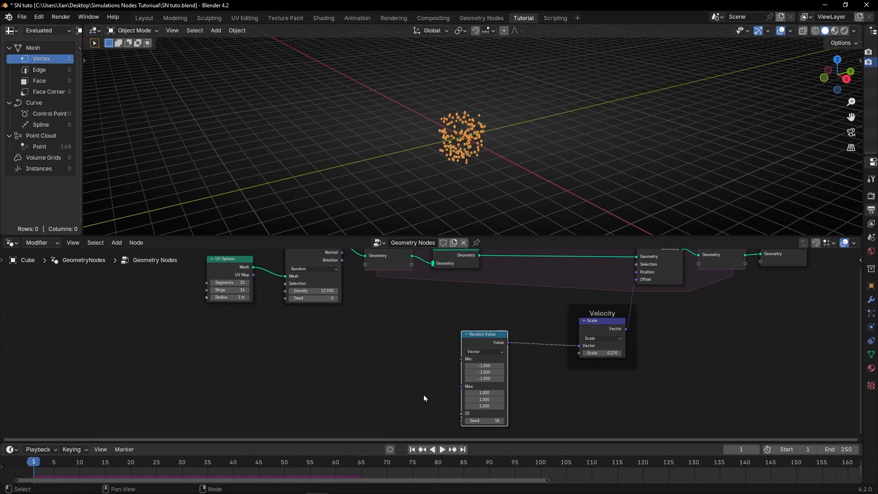
Step: Annotate outward arrows around the particle sphere and a vertical arrow rising from a horizontal line, and erase the drawing
{"action": "middle_click_drag", "start_coordinate": [460, 137], "coordinate": [490, 123]}
{"action": "scroll", "coordinate": [489, 126], "scroll_direction": "up", "scroll_amount": 3}
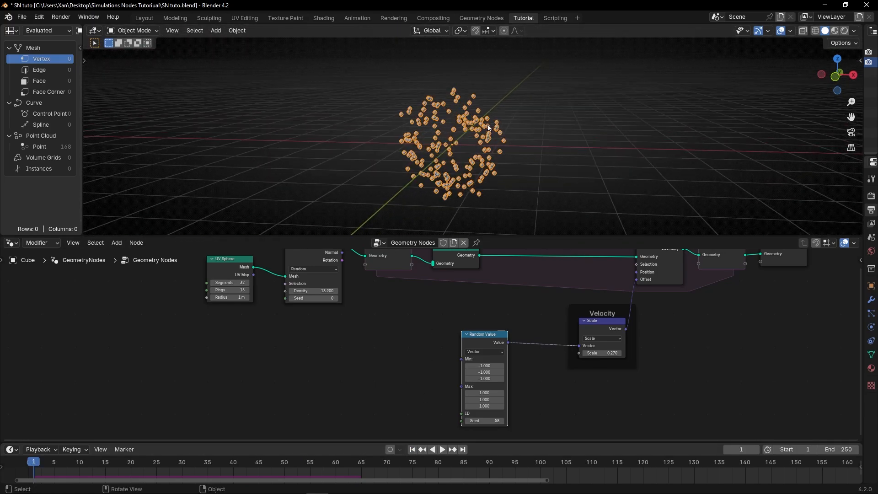
{"action": "key", "text": "t"}
{"action": "left_click", "coordinate": [106, 172]}
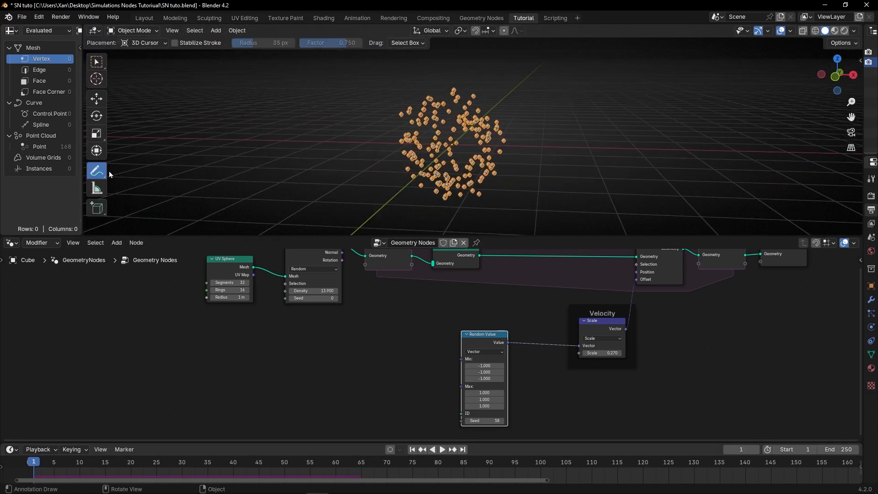
{"action": "left_click_drag", "start_coordinate": [500, 123], "coordinate": [593, 92]}
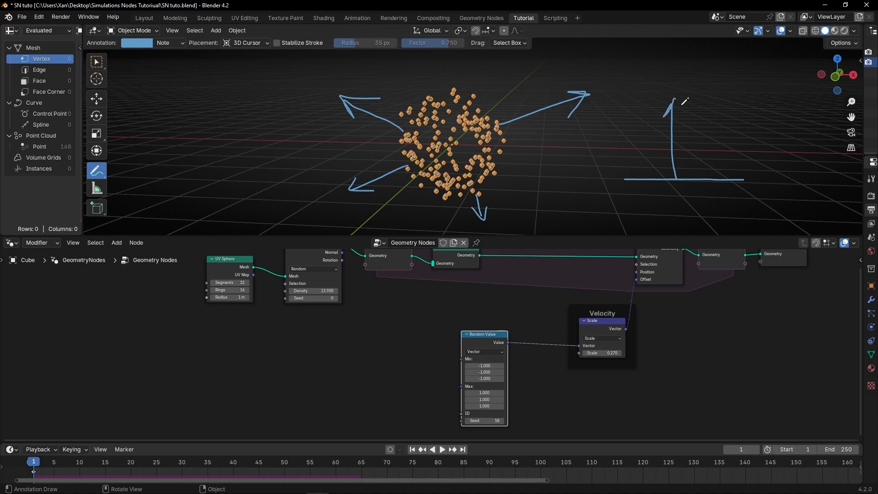
{"action": "mouse_move", "coordinate": [685, 101]}
{"action": "left_mouse_down", "text": "ctrl"}
{"action": "mouse_move", "coordinate": [749, 192]}
{"action": "mouse_move", "coordinate": [421, 87]}
{"action": "mouse_move", "coordinate": [366, 137]}
{"action": "left_mouse_up", "text": "ctrl"}
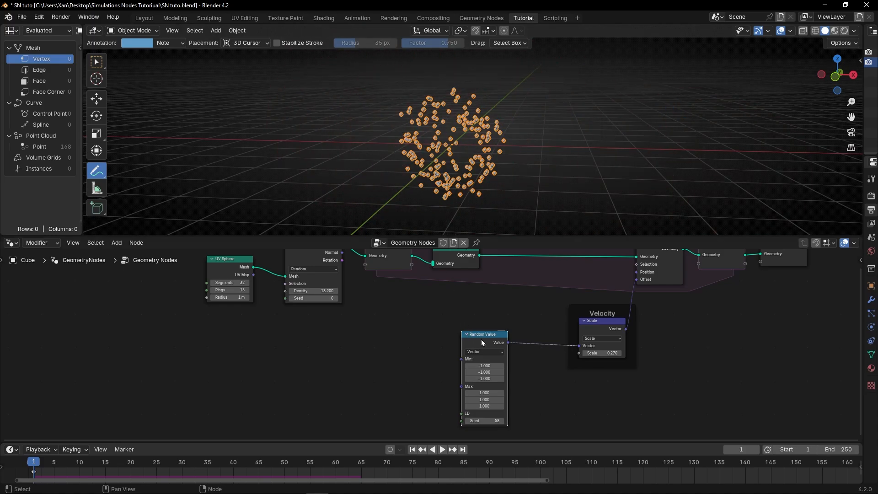
Step: Disconnect Random Value from the Scale node and move it aside below the UV Sphere
{"action": "key", "text": "g"}
{"action": "left_click", "coordinate": [418, 317]}
{"action": "right_click_drag", "start_coordinate": [499, 314], "coordinate": [460, 381], "text": "ctrl"}
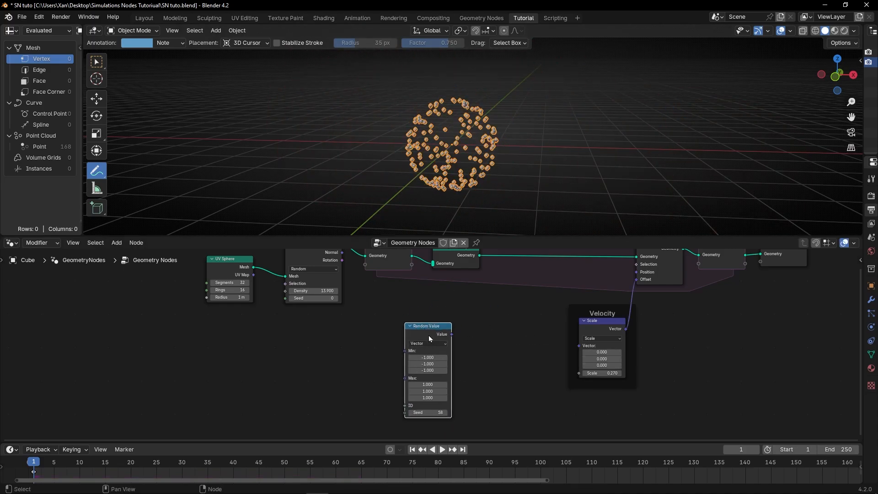
{"action": "left_click_drag", "start_coordinate": [428, 336], "coordinate": [203, 336]}
{"action": "scroll", "coordinate": [237, 334], "scroll_direction": "up", "scroll_amount": 2}
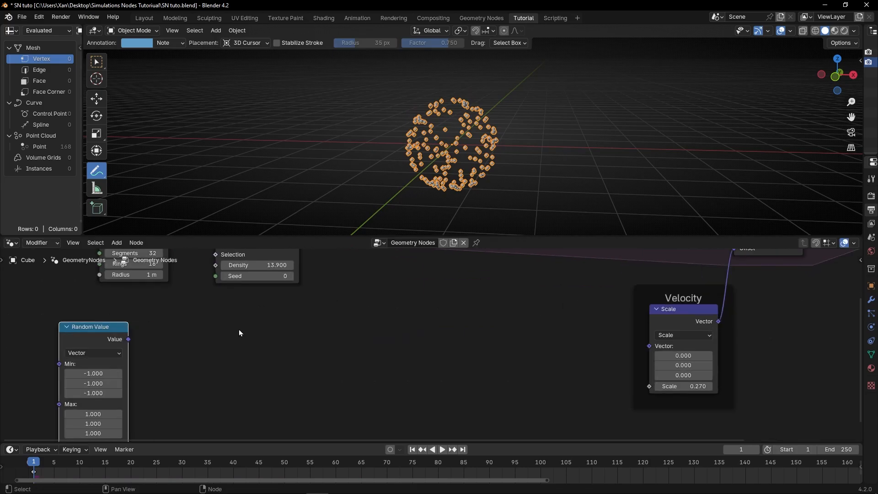
{"action": "middle_click_drag", "start_coordinate": [240, 333], "coordinate": [287, 371]}
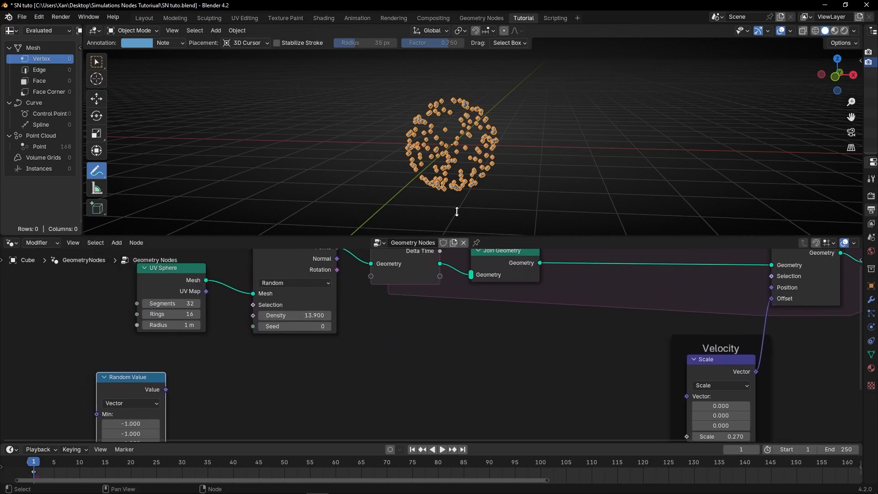
Step: Make room beside the UV Sphere and insert a Store Named Attribute node between it and Distribute Points on Faces
{"action": "mouse_move", "coordinate": [180, 277]}
{"action": "left_mouse_down"}
{"action": "mouse_move", "coordinate": [194, 262]}
{"action": "mouse_move", "coordinate": [185, 288]}
{"action": "left_mouse_up"}
{"action": "middle_click_drag", "start_coordinate": [258, 285], "coordinate": [294, 310]}
{"action": "left_click_drag", "start_coordinate": [264, 309], "coordinate": [233, 288]}
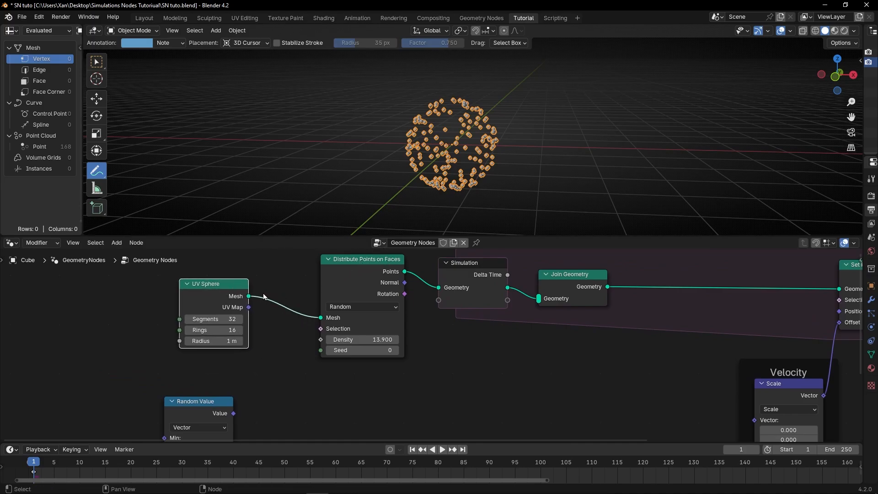
{"action": "key", "text": "shift+a"}
{"action": "type", "text": "st"}
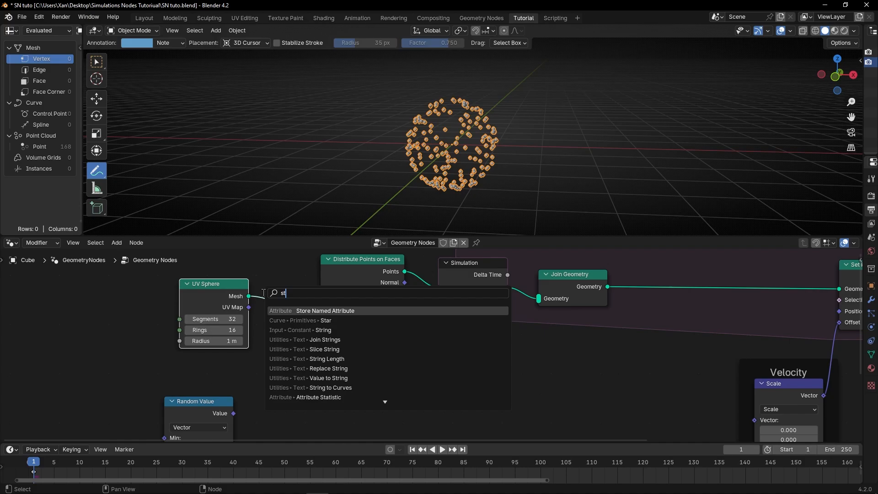
{"action": "key", "text": "Return"}
{"action": "left_click", "coordinate": [248, 273]}
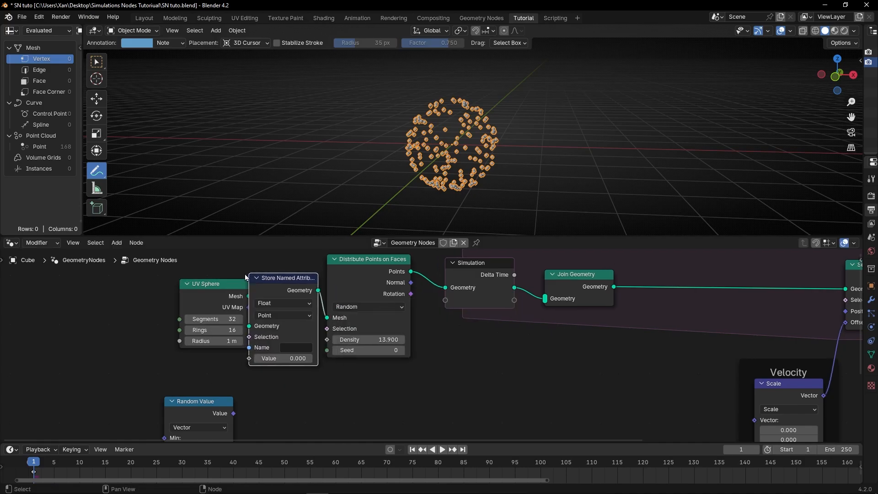
Step: Move Random Value out of the way and add a Normal node feeding the Store Named Attribute's Value input
{"action": "scroll", "coordinate": [284, 391], "scroll_direction": "up", "scroll_amount": 2}
{"action": "middle_click_drag", "start_coordinate": [289, 386], "coordinate": [359, 344]}
{"action": "left_click_drag", "start_coordinate": [234, 384], "coordinate": [565, 389]}
{"action": "middle_click_drag", "start_coordinate": [306, 319], "coordinate": [352, 358]}
{"action": "left_click_drag", "start_coordinate": [352, 360], "coordinate": [173, 379]}
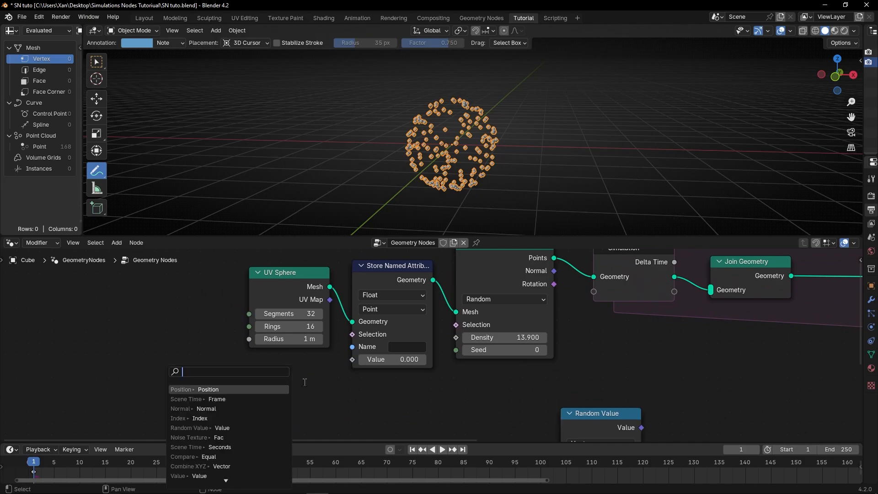
{"action": "type", "text": "normal"}
{"action": "key", "text": "Return"}
{"action": "left_click", "coordinate": [304, 383]}
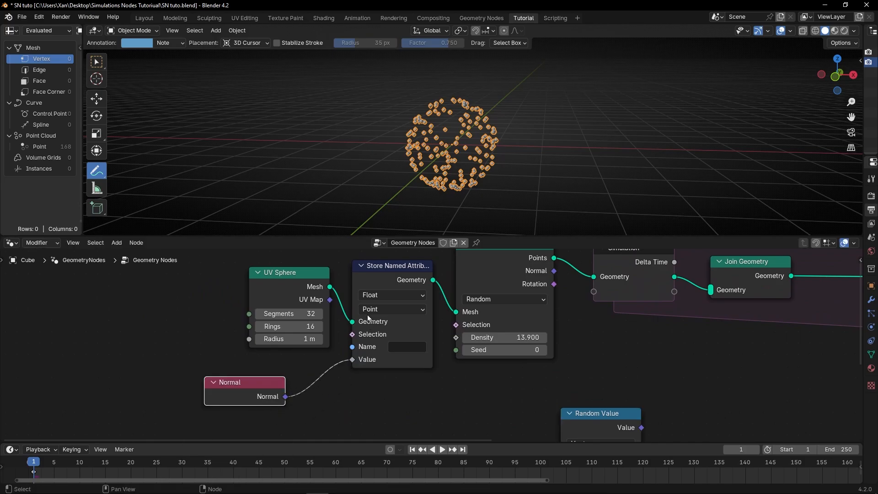
Step: Set the Store Named Attribute data type to Vector and name the attribute "normal"
{"action": "left_click", "coordinate": [371, 299]}
{"action": "left_click", "coordinate": [387, 347]}
{"action": "left_click", "coordinate": [414, 346]}
{"action": "type", "text": "norma"}
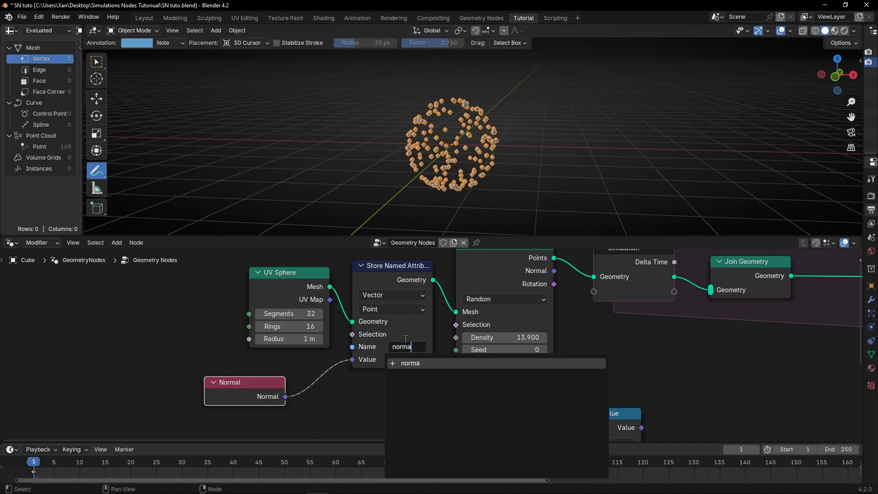
{"action": "type", "text": "l"}
{"action": "key", "text": "Return"}
{"action": "scroll", "coordinate": [425, 348], "scroll_direction": "down", "scroll_amount": 3}
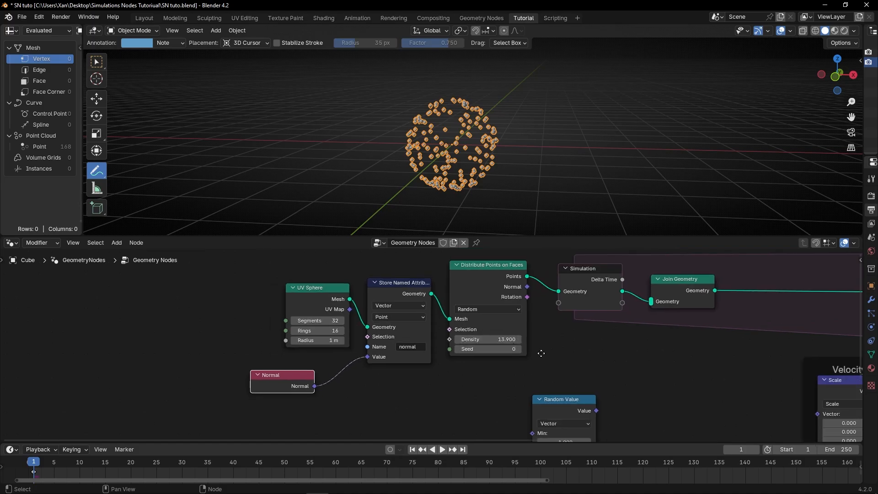
{"action": "middle_click_drag", "start_coordinate": [517, 352], "coordinate": [210, 309]}
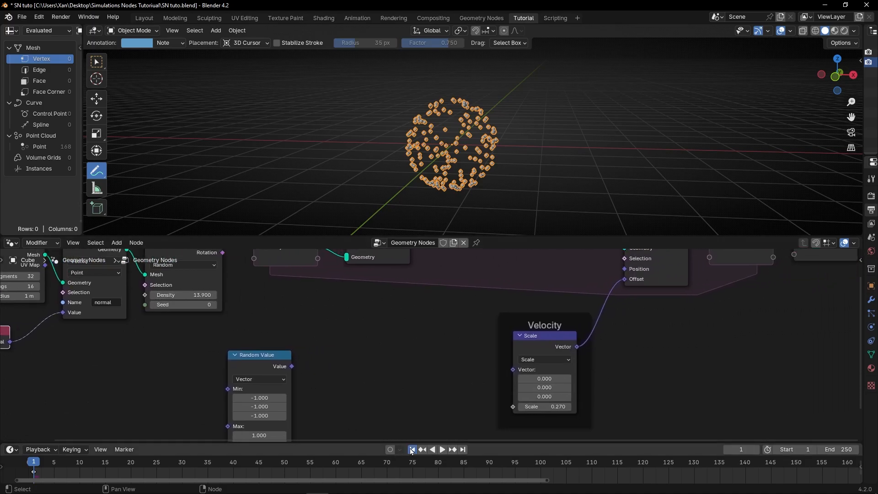
Step: Preview the simulation briefly and dissolve the Join Geometry node so the Simulation input feeds Set Position directly
{"action": "key", "text": "space"}
{"action": "key", "text": "space"}
{"action": "middle_click_drag", "start_coordinate": [444, 315], "coordinate": [407, 335]}
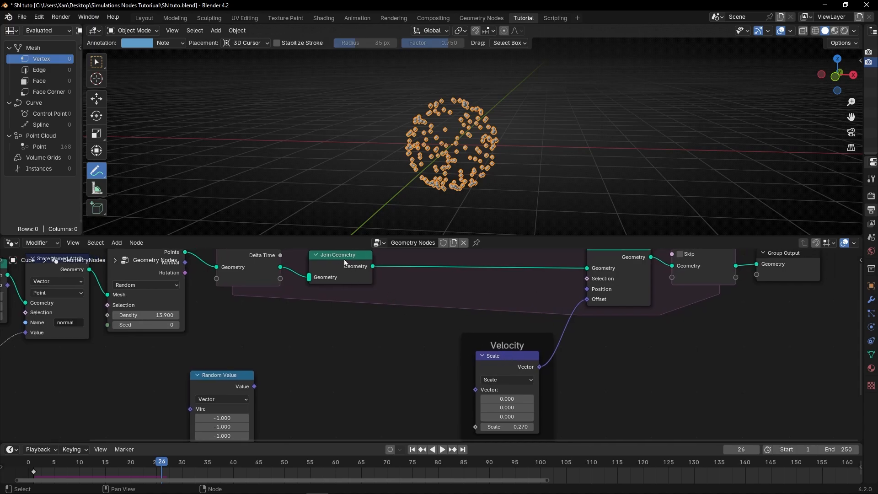
{"action": "key", "text": "ctrl+x"}
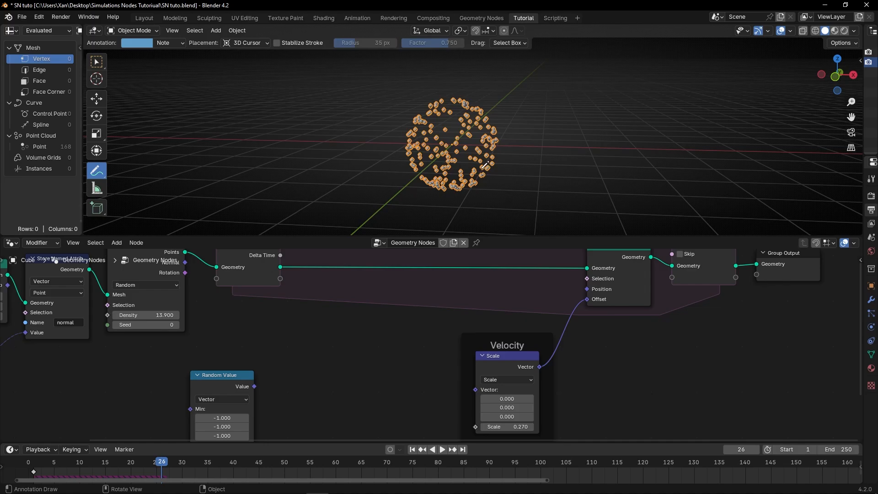
Step: Sketch freehand annotation arrows pointing outward from the sphere of points, and undo them
{"action": "left_click_drag", "start_coordinate": [498, 127], "coordinate": [616, 98]}
{"action": "left_click_drag", "start_coordinate": [406, 148], "coordinate": [299, 152]}
{"action": "mouse_move", "coordinate": [327, 144]}
{"action": "left_mouse_down"}
{"action": "mouse_move", "coordinate": [299, 151]}
{"action": "mouse_move", "coordinate": [325, 167]}
{"action": "left_mouse_up"}
{"action": "key", "text": "ctrl+z"}
{"action": "key", "text": "ctrl+z"}
Step: Add a Named Attribute node in the empty space beside the Velocity frame
{"action": "key", "text": "shift+a"}
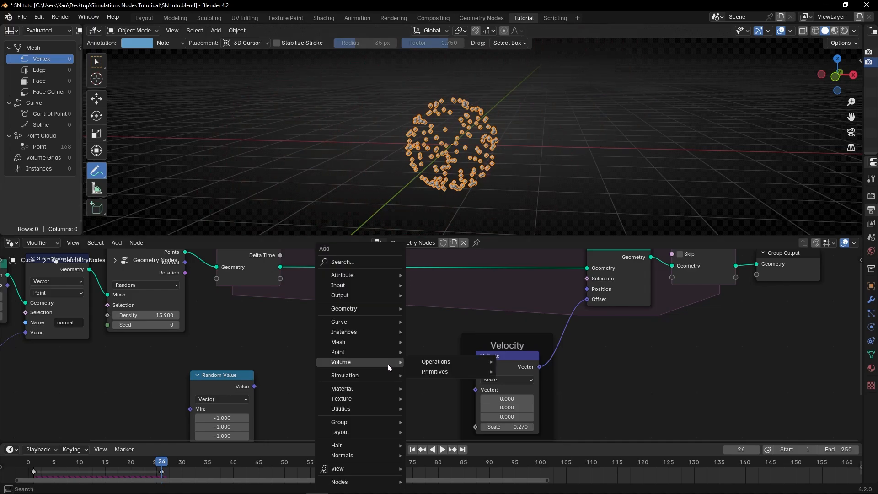
{"action": "type", "text": "name"}
{"action": "key", "text": "Return"}
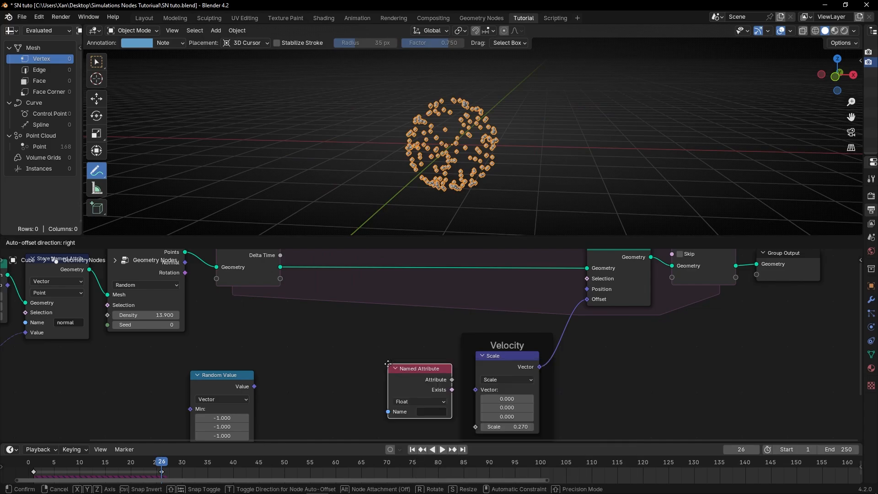
{"action": "left_click", "coordinate": [356, 349]}
{"action": "middle_click_drag", "start_coordinate": [187, 332], "coordinate": [233, 340]}
{"action": "scroll", "coordinate": [275, 320], "scroll_direction": "down", "scroll_amount": 3}
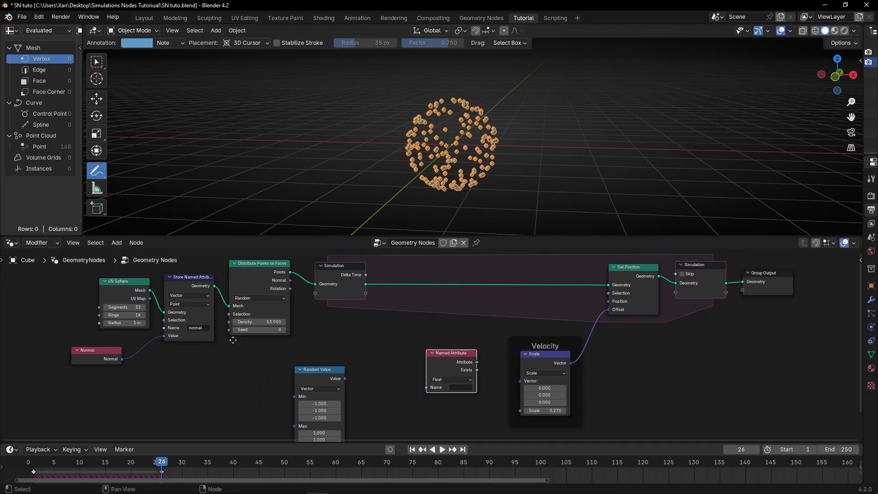
Step: Set the Named Attribute node to the Vector attribute "normal" and connect its Attribute output to the Scale node's Vector input
{"action": "scroll", "coordinate": [485, 388], "scroll_direction": "up", "scroll_amount": 3}
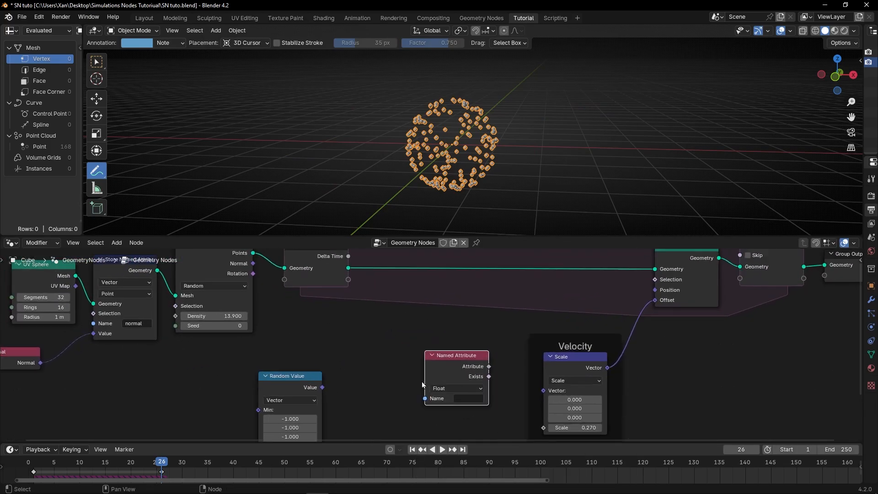
{"action": "left_click", "coordinate": [441, 388]}
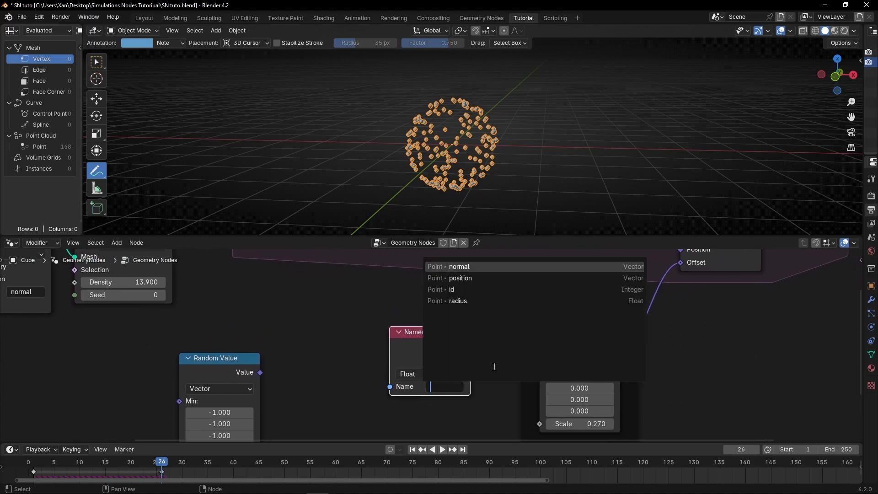
{"action": "type", "text": "normal"}
{"action": "key", "text": "Return"}
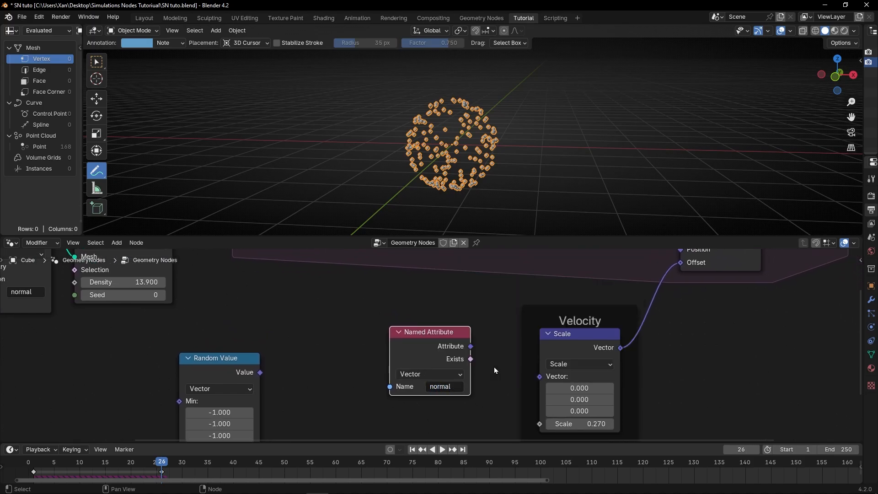
{"action": "left_click_drag", "start_coordinate": [470, 346], "coordinate": [539, 380]}
Step: Play the simulation twice to check the points' outward movement, returning to frame 1 each time
{"action": "key", "text": "space"}
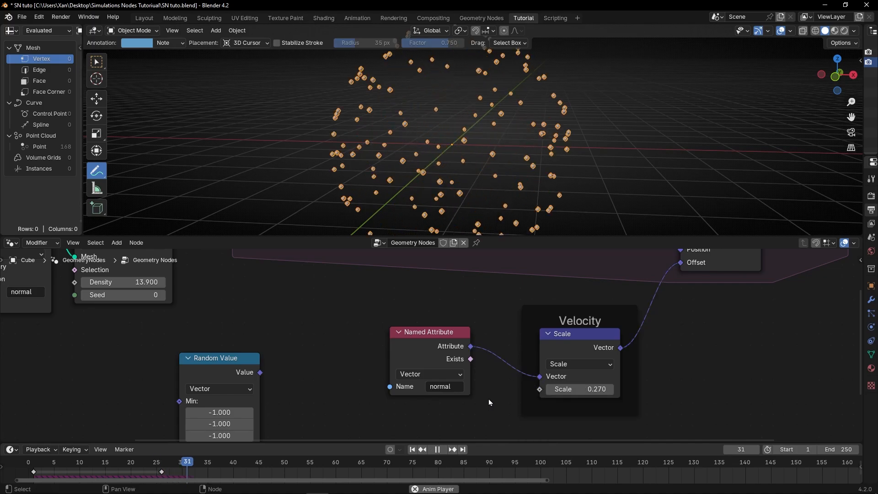
{"action": "key", "text": "space"}
{"action": "left_click", "coordinate": [412, 450]}
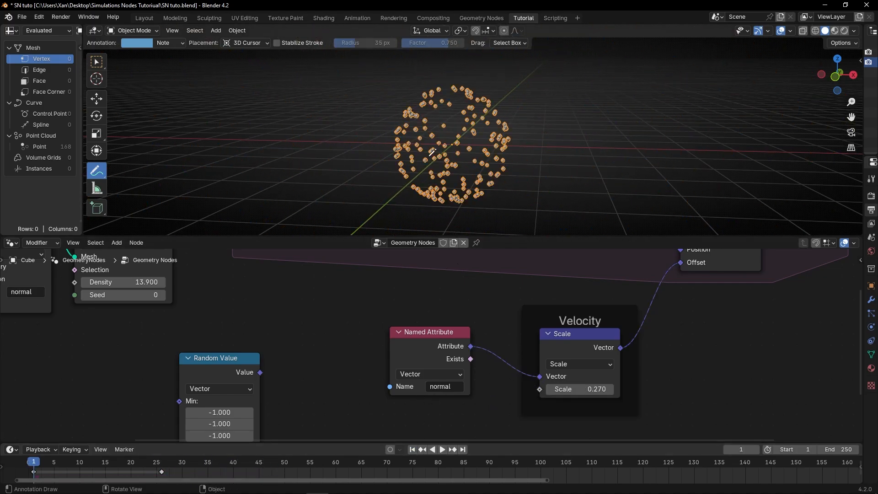
{"action": "scroll", "coordinate": [296, 380], "scroll_direction": "down", "scroll_amount": 3}
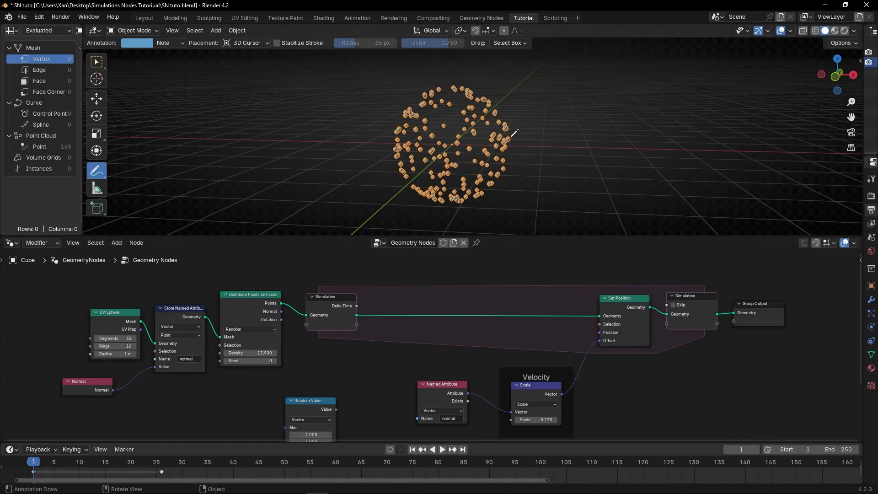
{"action": "key", "text": "space"}
{"action": "key", "text": "space"}
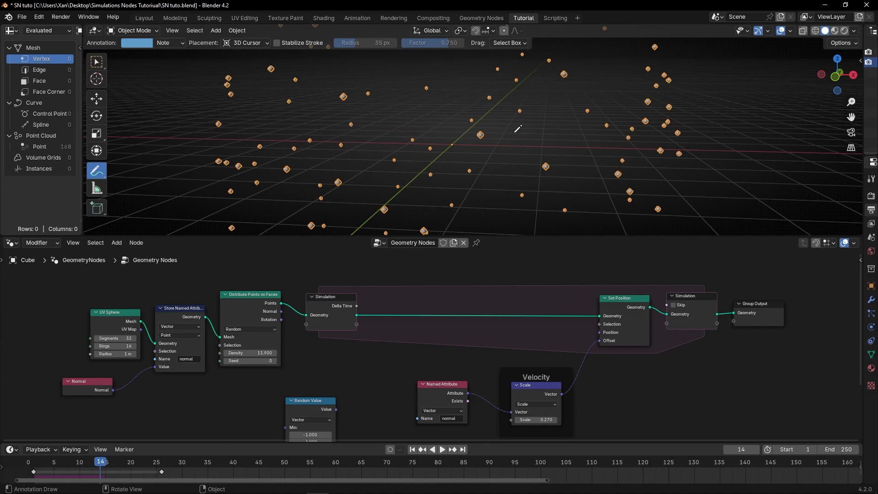
{"action": "left_click", "coordinate": [412, 450]}
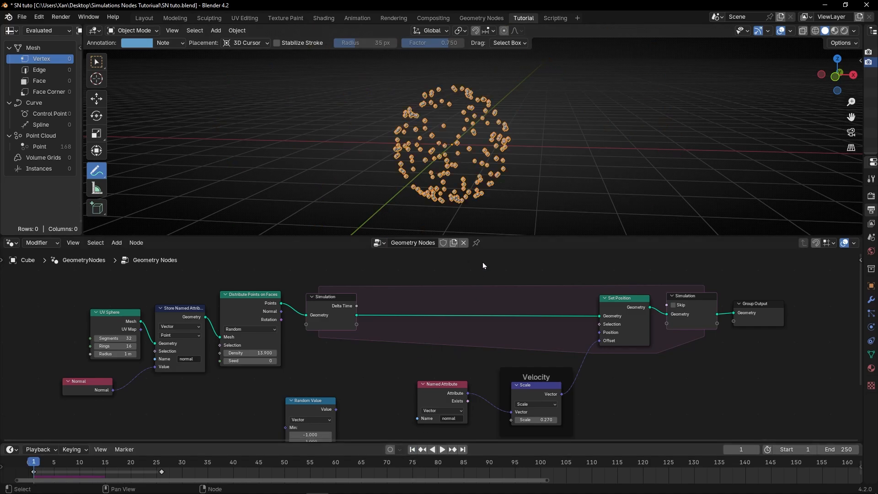
Step: Try previewing the UV Sphere node, undo it, sketch outward annotation arrows around the points, and erase them
{"action": "left_click", "coordinate": [128, 322], "text": "ctrl+shift"}
{"action": "key", "text": "ctrl+z"}
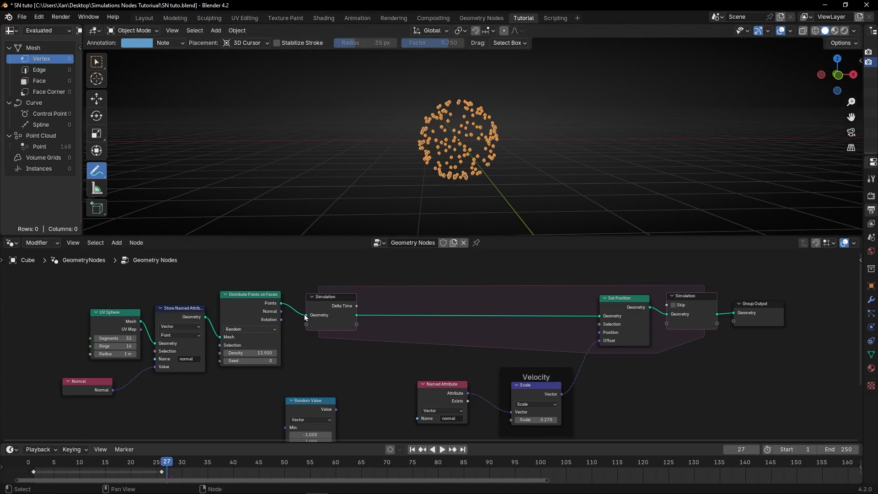
{"action": "left_click_drag", "start_coordinate": [478, 125], "coordinate": [602, 92]}
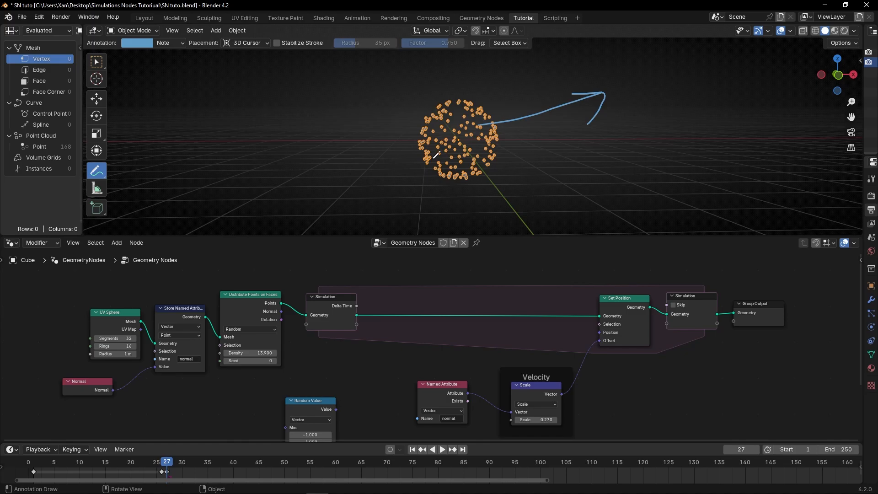
{"action": "left_click_drag", "start_coordinate": [431, 168], "coordinate": [377, 213]}
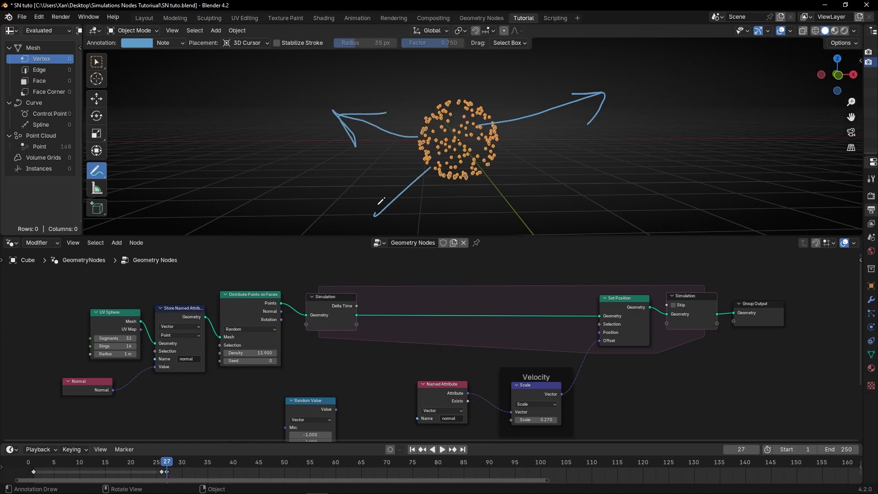
{"action": "left_click_drag", "start_coordinate": [537, 194], "coordinate": [566, 182], "text": "ctrl"}
Step: Play the simulation while examining the spreading points from several angles, and return to frame 1
{"action": "key", "text": "space"}
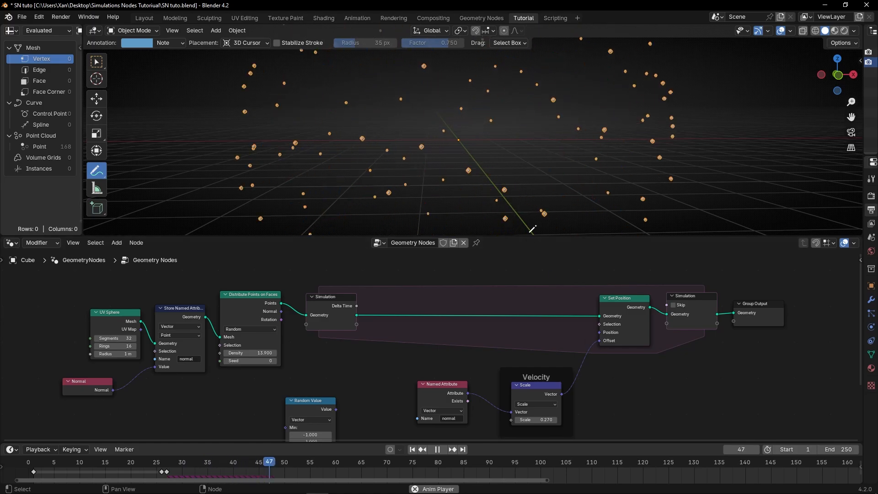
{"action": "middle_click_drag", "start_coordinate": [500, 203], "coordinate": [599, 178]}
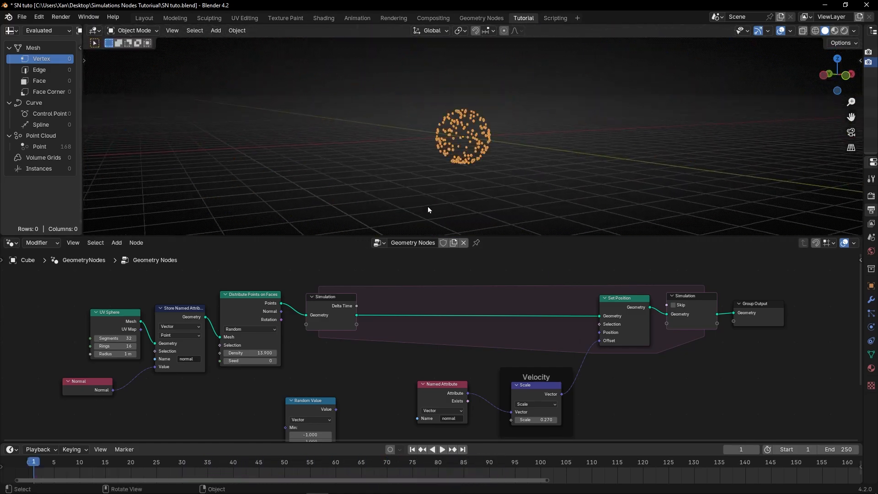
{"action": "key", "text": "space"}
{"action": "middle_click_drag", "start_coordinate": [481, 168], "coordinate": [531, 207]}
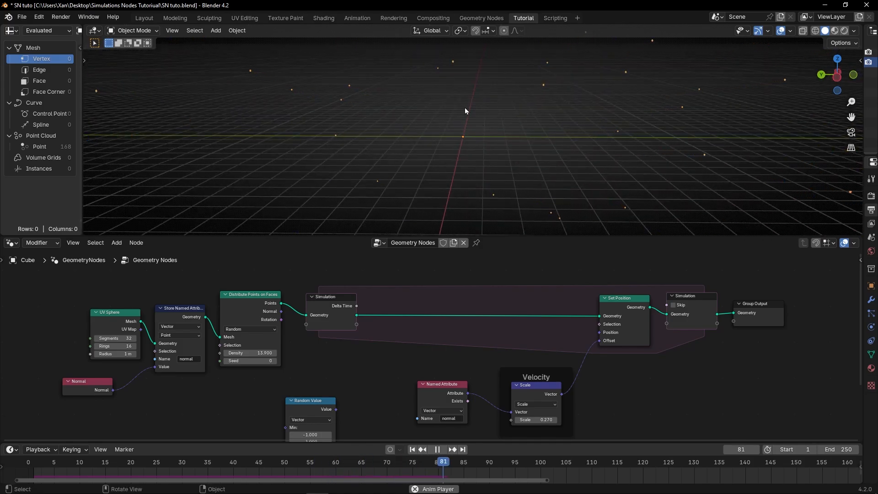
{"action": "key", "text": "space"}
{"action": "left_click", "coordinate": [413, 450]}
Step: Set the Distribute Points on Faces density to 35.3, preview the simulation, and return to frame 1
{"action": "scroll", "coordinate": [86, 366], "scroll_direction": "up", "scroll_amount": 3}
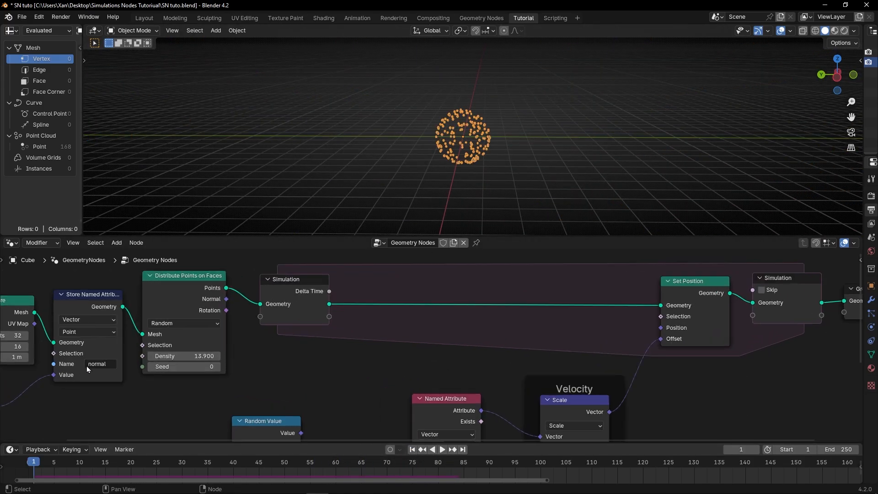
{"action": "middle_click_drag", "start_coordinate": [130, 382], "coordinate": [337, 394]}
{"action": "left_click_drag", "start_coordinate": [311, 372], "coordinate": [409, 373]}
{"action": "key", "text": "space"}
{"action": "key", "text": "space"}
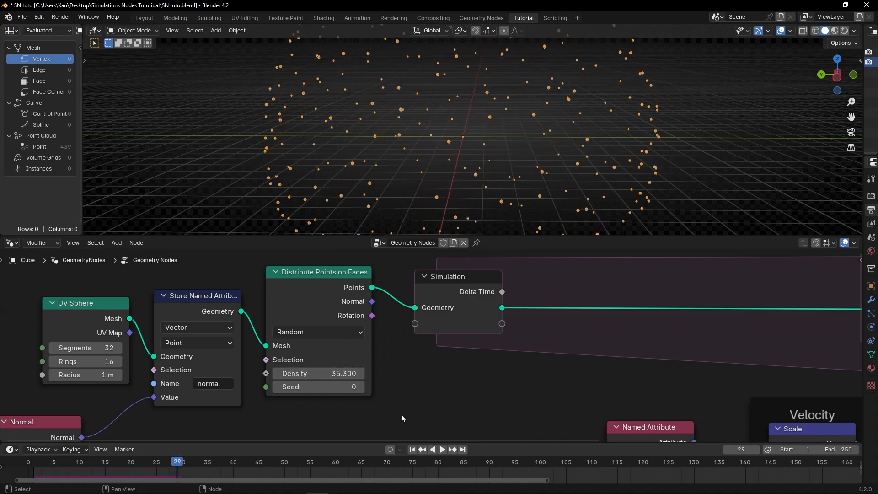
{"action": "left_click", "coordinate": [413, 450]}
Step: Try a UV Sphere radius of 3.6 m and play the simulation to check it
{"action": "scroll", "coordinate": [302, 388], "scroll_direction": "up", "scroll_amount": 2}
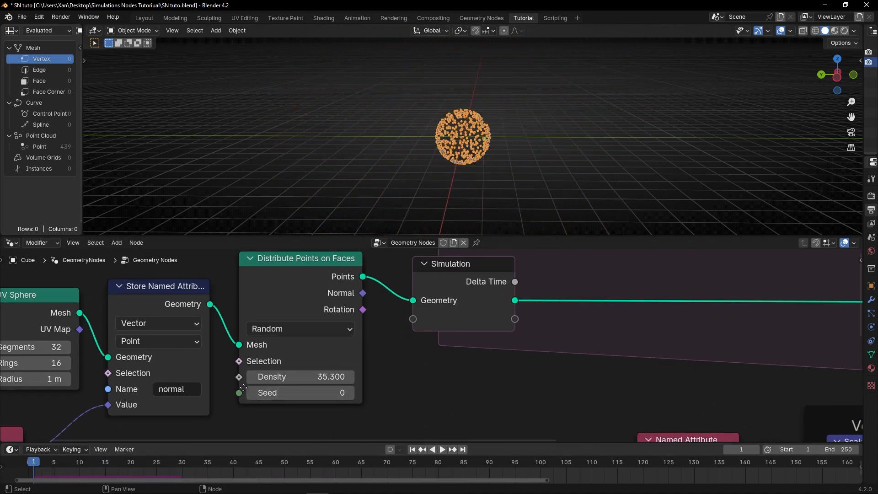
{"action": "middle_click_drag", "start_coordinate": [235, 389], "coordinate": [380, 379]}
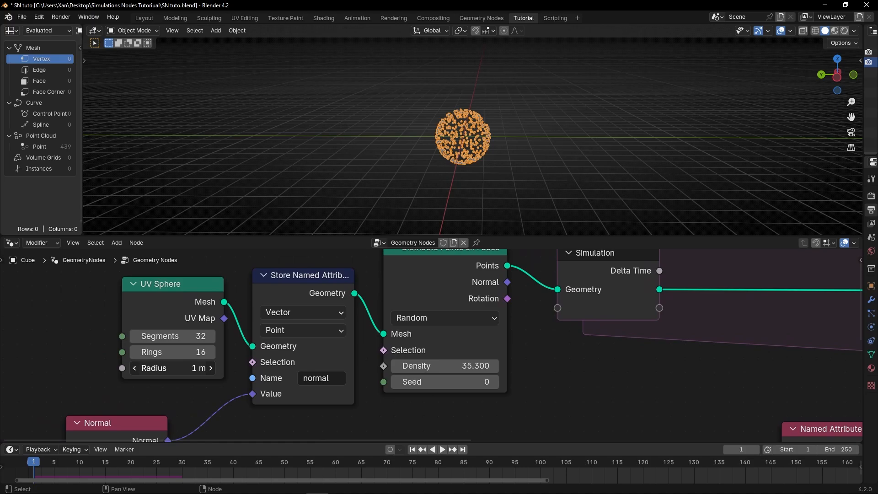
{"action": "left_click_drag", "start_coordinate": [173, 368], "coordinate": [215, 368]}
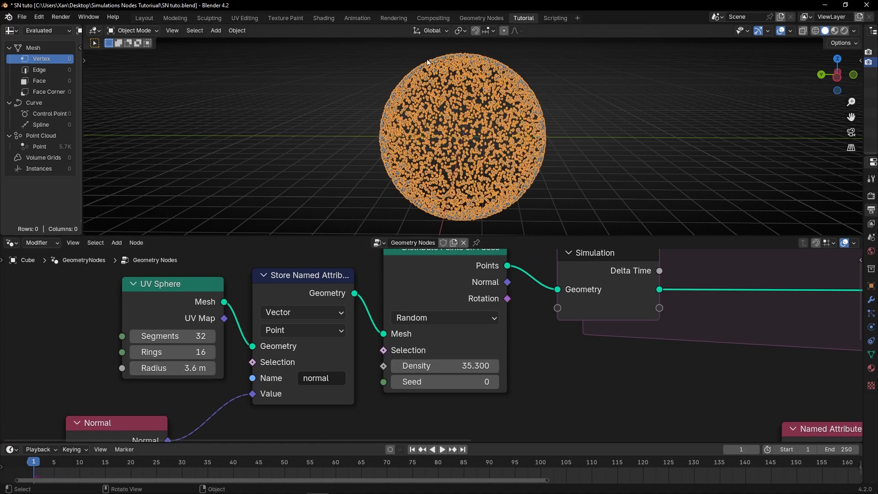
{"action": "key", "text": "space"}
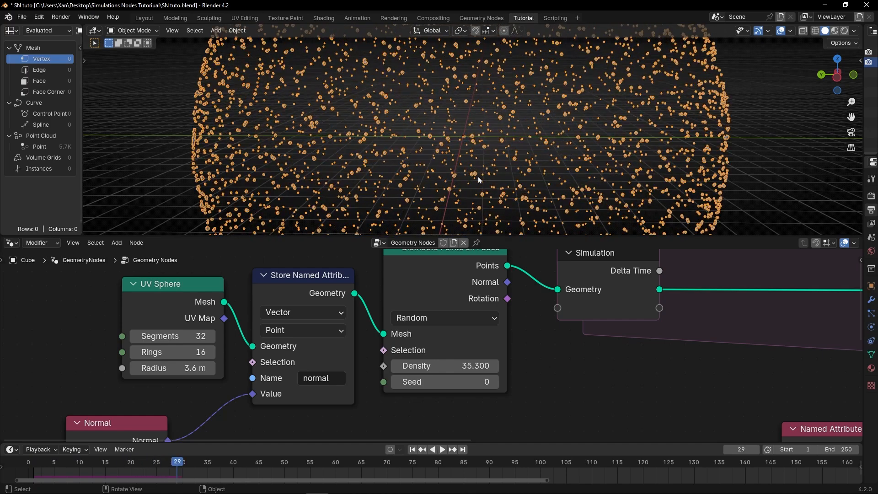
{"action": "key", "text": "Escape"}
Step: Try smaller UV Sphere radii of 0.86 m and 0.41 m, examining the points up close
{"action": "left_click_drag", "start_coordinate": [174, 368], "coordinate": [146, 367]}
{"action": "scroll", "coordinate": [430, 164], "scroll_direction": "up", "scroll_amount": 8}
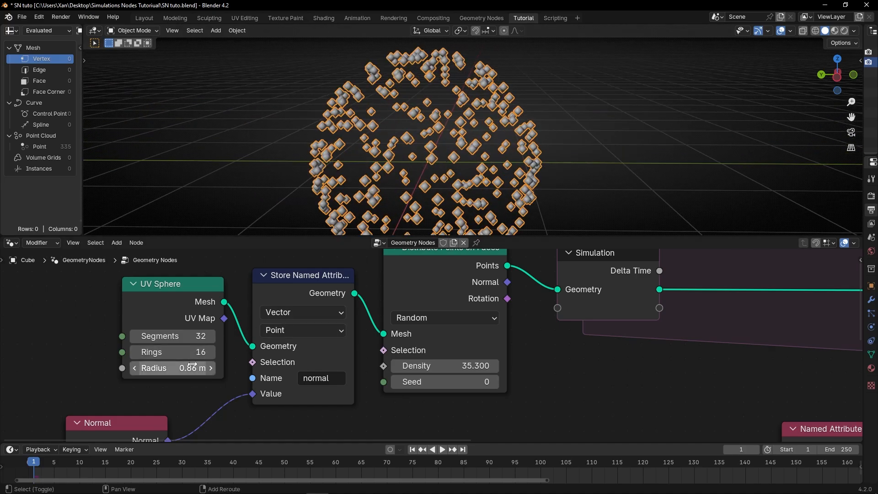
{"action": "left_click_drag", "start_coordinate": [183, 368], "coordinate": [206, 368]}
Step: Set the UV Sphere's radius to 1 m
{"action": "left_click", "coordinate": [206, 362]}
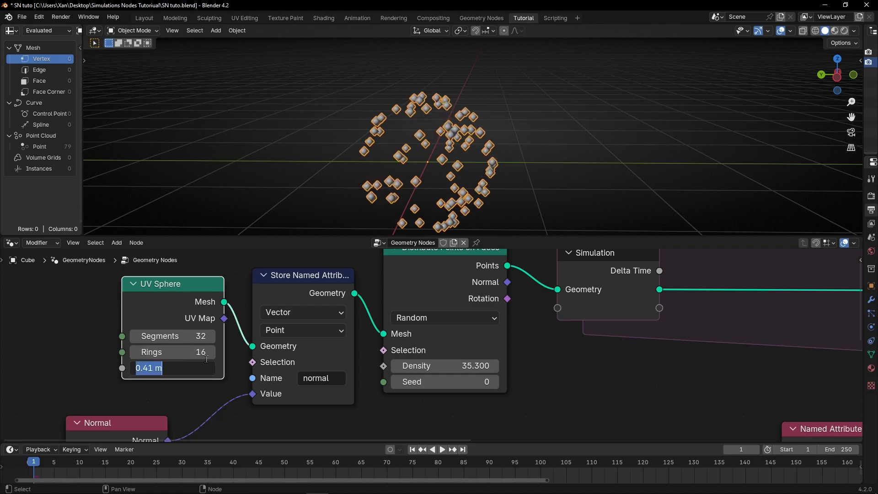
{"action": "type", "text": "1"}
{"action": "key", "text": "Return"}
{"action": "scroll", "coordinate": [439, 154], "scroll_direction": "down", "scroll_amount": 3}
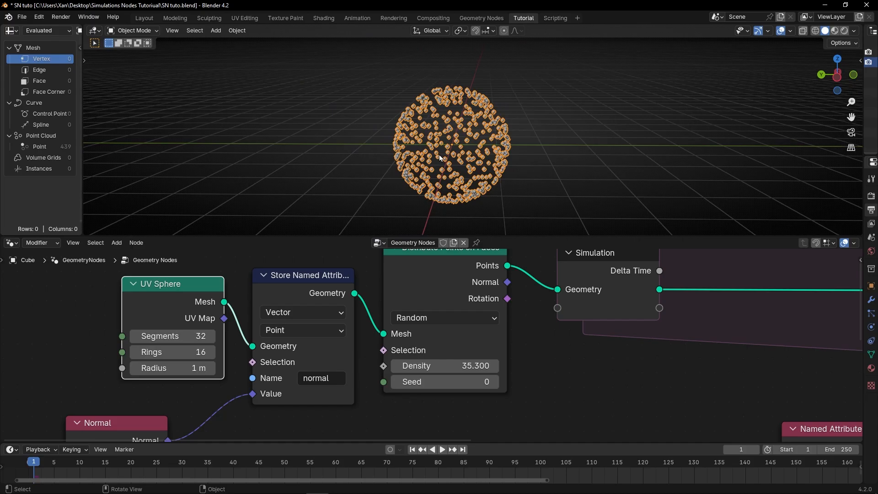
{"action": "middle_click_drag", "start_coordinate": [439, 155], "coordinate": [443, 87]}
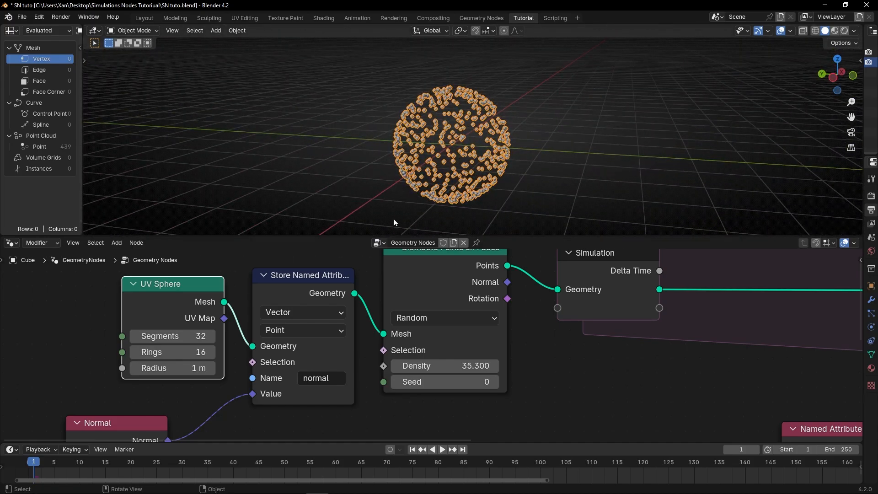
Step: Move the UV Sphere, Normal, Store Named Attribute and Distribute Points on Faces nodes together away from the simulation zone to make room
{"action": "scroll", "coordinate": [388, 286], "scroll_direction": "down", "scroll_amount": 2}
{"action": "left_click_drag", "start_coordinate": [416, 286], "coordinate": [436, 288]}
{"action": "scroll", "coordinate": [179, 297], "scroll_direction": "down", "scroll_amount": 2}
{"action": "left_click_drag", "start_coordinate": [180, 298], "coordinate": [447, 415]}
{"action": "key", "text": "g"}
{"action": "left_click", "coordinate": [354, 404]}
{"action": "scroll", "coordinate": [421, 336], "scroll_direction": "up", "scroll_amount": 3}
Step: Insert a Set Position node between Distribute Points on Faces and the Simulation input
{"action": "key", "text": "shift+a"}
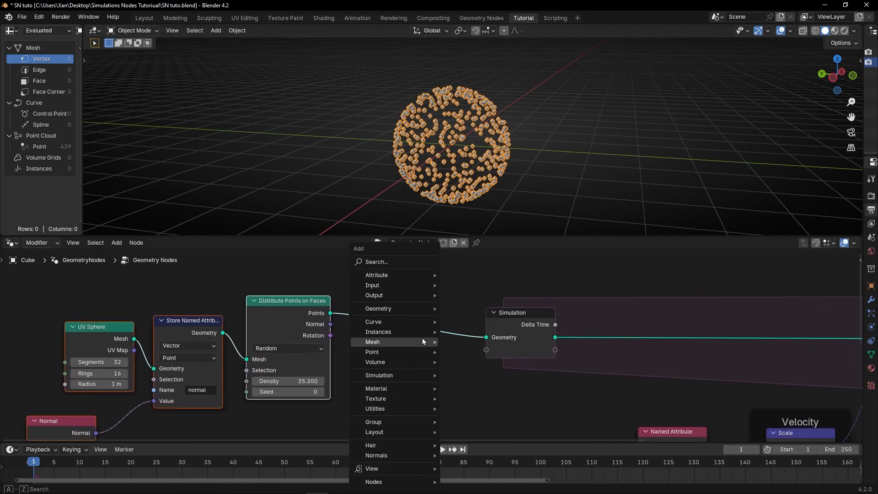
{"action": "type", "text": "set"}
{"action": "key", "text": "Down"}
{"action": "key", "text": "Return"}
{"action": "left_click", "coordinate": [364, 282]}
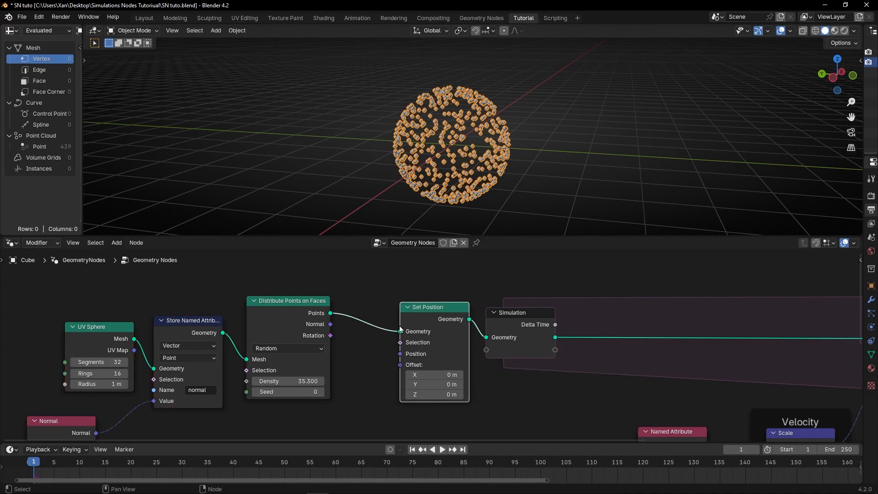
Step: Add a Vector Math node feeding the Position input of the Set Position node placed before the simulation zone
{"action": "scroll", "coordinate": [381, 396], "scroll_direction": "up", "scroll_amount": 1}
{"action": "scroll", "coordinate": [380, 396], "scroll_direction": "up", "scroll_amount": 3}
{"action": "middle_click_drag", "start_coordinate": [380, 396], "coordinate": [410, 348]}
{"action": "scroll", "coordinate": [410, 348], "scroll_direction": "up", "scroll_amount": 1}
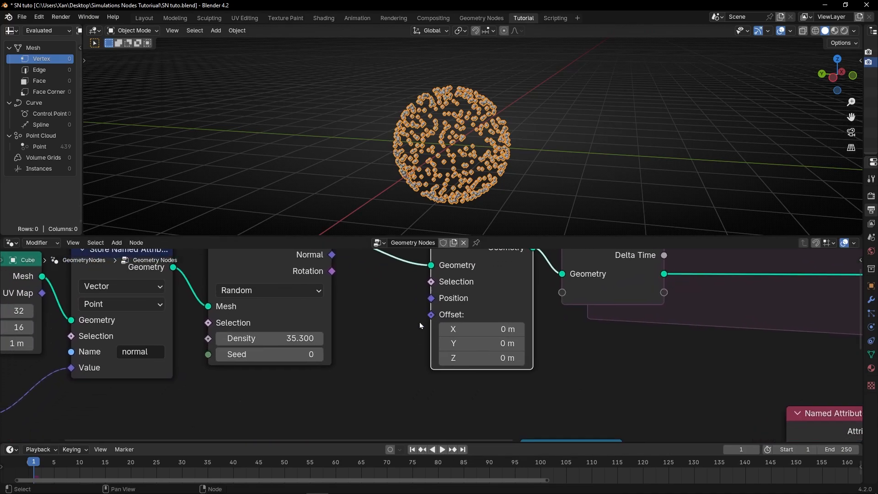
{"action": "left_click_drag", "start_coordinate": [431, 298], "coordinate": [328, 397]}
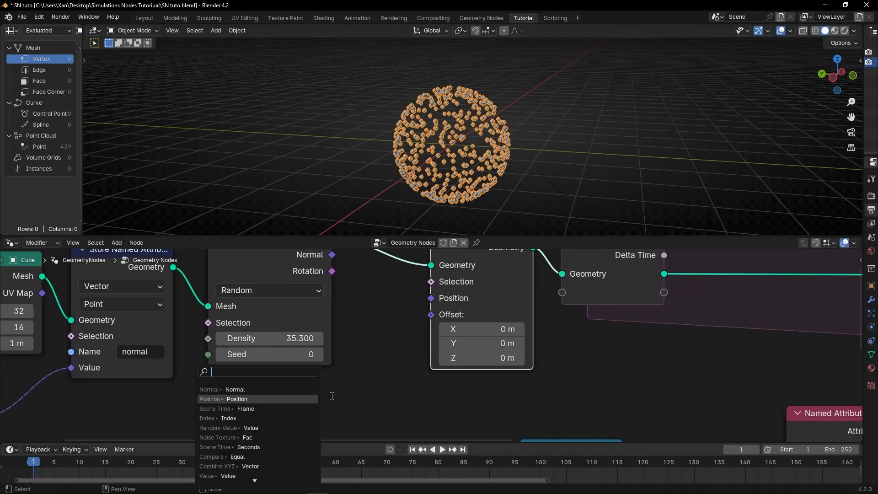
{"action": "type", "text": "vec"}
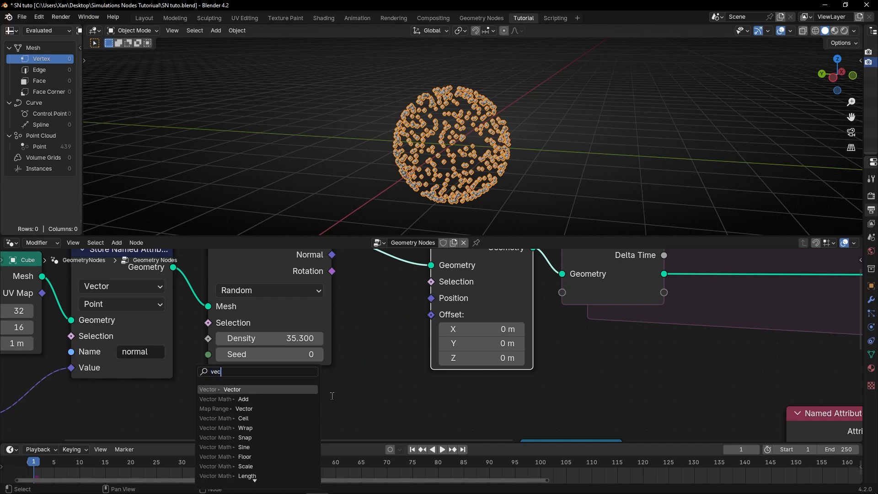
{"action": "type", "text": "tor ma"}
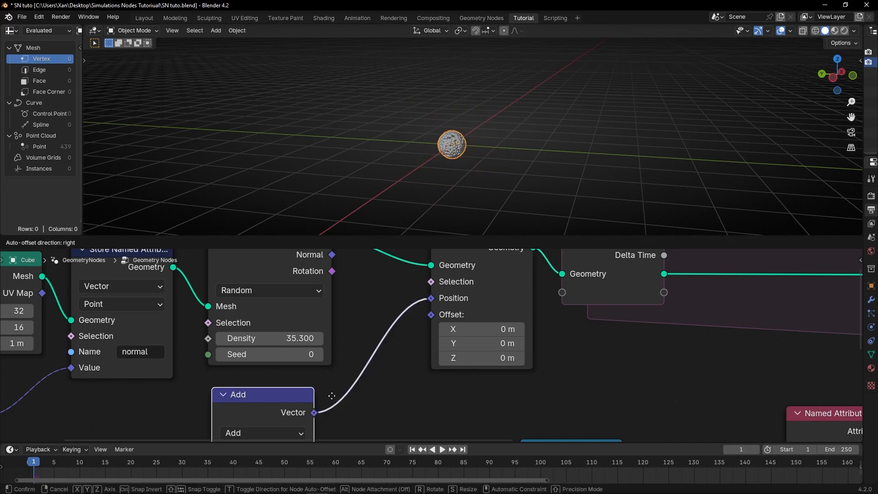
{"action": "left_click", "coordinate": [411, 374]}
Step: Switch the new Vector Math node's operation to Scale and set its scale factor to 1
{"action": "middle_click_drag", "start_coordinate": [431, 374], "coordinate": [472, 311]}
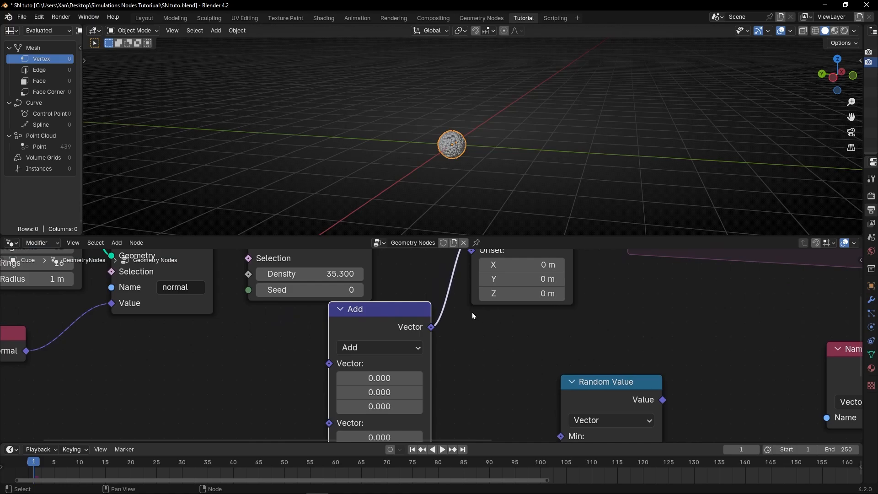
{"action": "middle_click_drag", "start_coordinate": [494, 379], "coordinate": [505, 345]}
{"action": "left_click", "coordinate": [390, 313]}
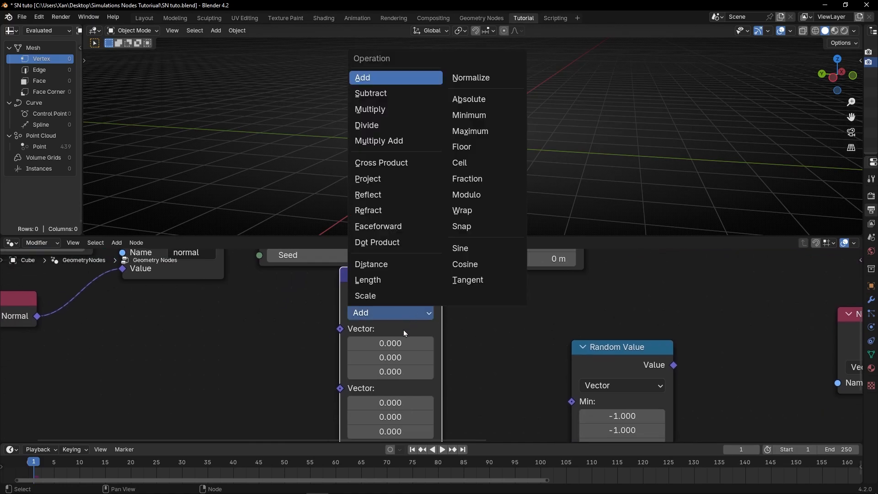
{"action": "left_click", "coordinate": [390, 295]}
{"action": "middle_click_drag", "start_coordinate": [295, 312], "coordinate": [331, 355]}
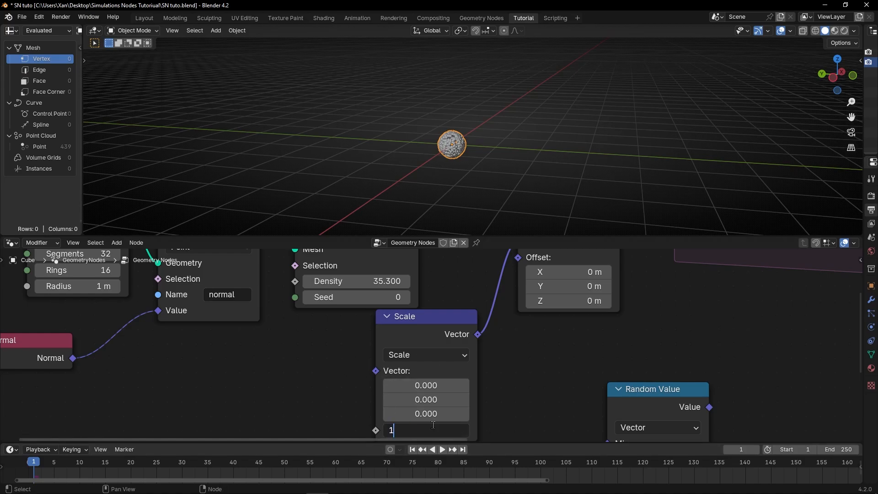
{"action": "key", "text": "Return"}
Step: Add a Position node and connect it to the Vector input of the new Scale node
{"action": "key", "text": "shift+a"}
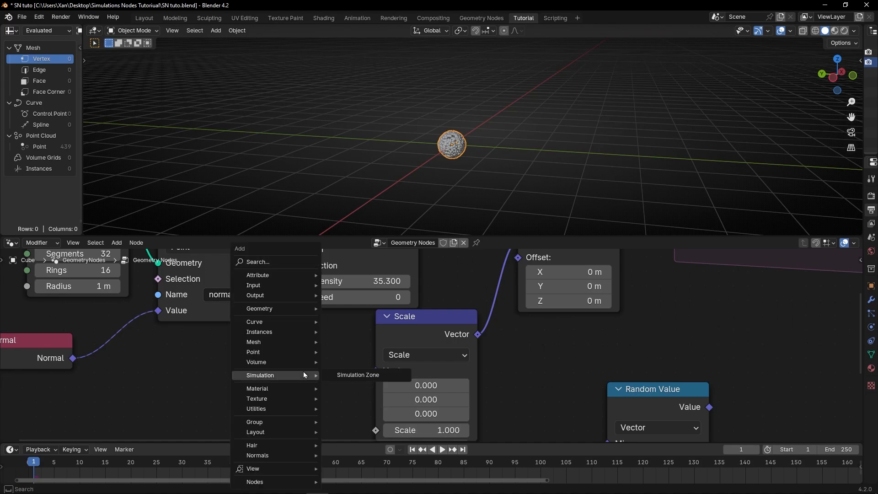
{"action": "type", "text": "pos"}
{"action": "key", "text": "Return"}
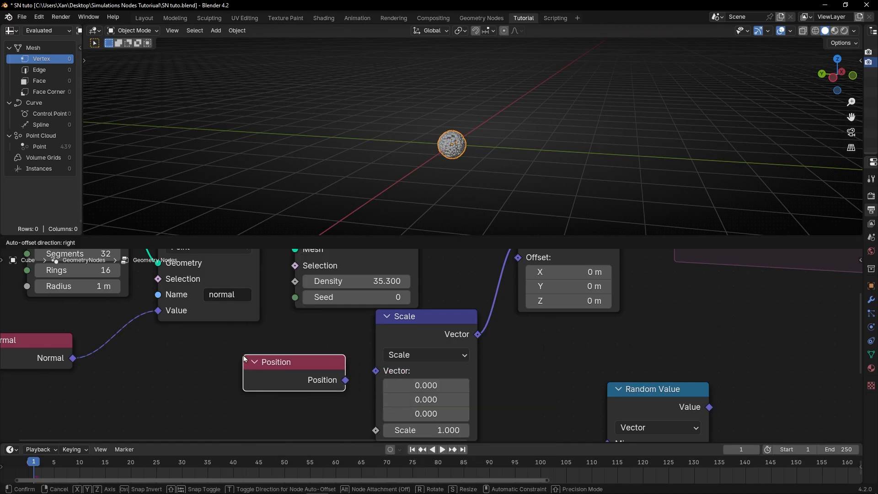
{"action": "left_click", "coordinate": [243, 354]}
{"action": "left_click_drag", "start_coordinate": [373, 378], "coordinate": [375, 371]}
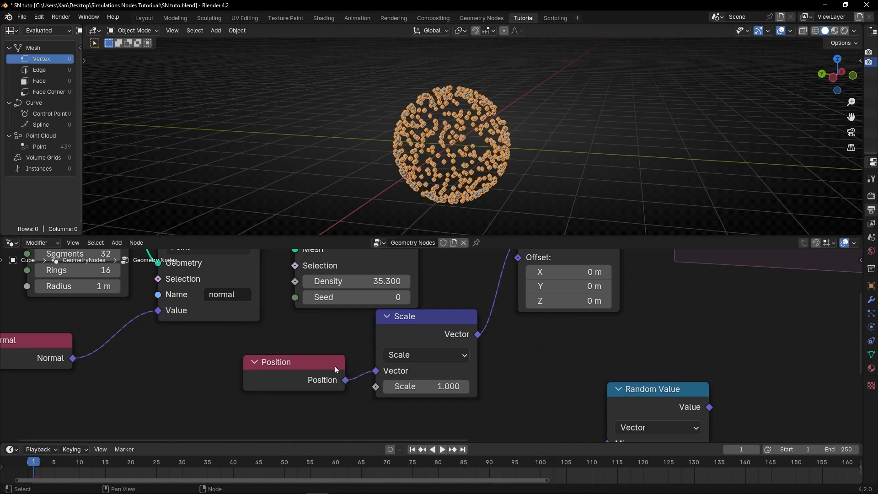
Step: Try a scale factor of 1.82 on the points' initial positions
{"action": "mouse_move", "coordinate": [425, 387]}
{"action": "left_mouse_down"}
{"action": "mouse_move", "coordinate": [503, 386]}
{"action": "mouse_move", "coordinate": [414, 386]}
{"action": "mouse_move", "coordinate": [441, 386]}
{"action": "left_mouse_up"}
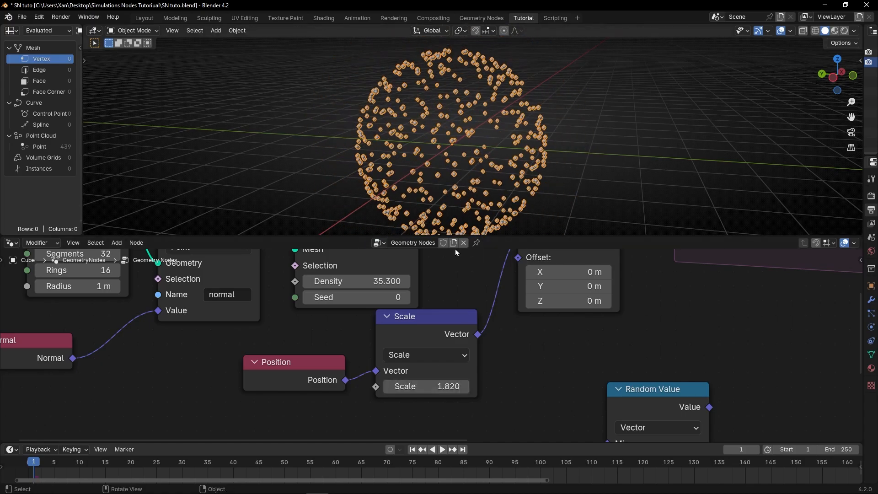
{"action": "left_click_drag", "start_coordinate": [86, 286], "coordinate": [143, 312]}
{"action": "key", "text": "ctrl+z"}
Step: Move the Position node slightly closer to the Scale node's Vector input and set the scale factor to 0
{"action": "left_click_drag", "start_coordinate": [321, 382], "coordinate": [327, 369]}
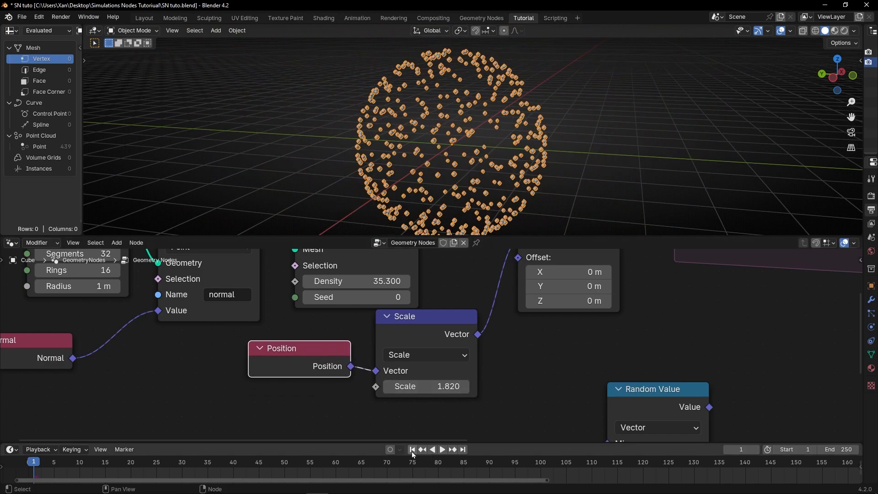
{"action": "mouse_move", "coordinate": [432, 389]}
{"action": "left_mouse_down"}
{"action": "mouse_move", "coordinate": [384, 388]}
{"action": "mouse_move", "coordinate": [439, 387]}
{"action": "left_mouse_up"}
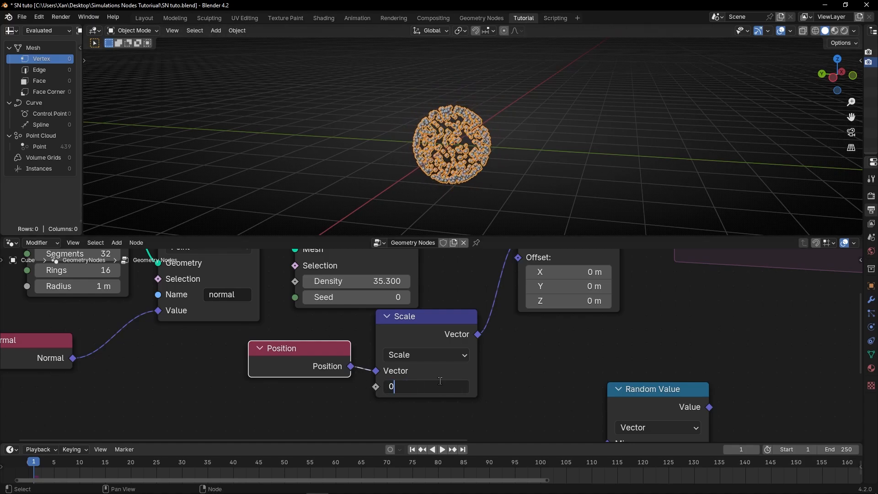
{"action": "key", "text": "Return"}
Step: Play the simulation, return to frame 1 and examine the point ball up close
{"action": "key", "text": "space"}
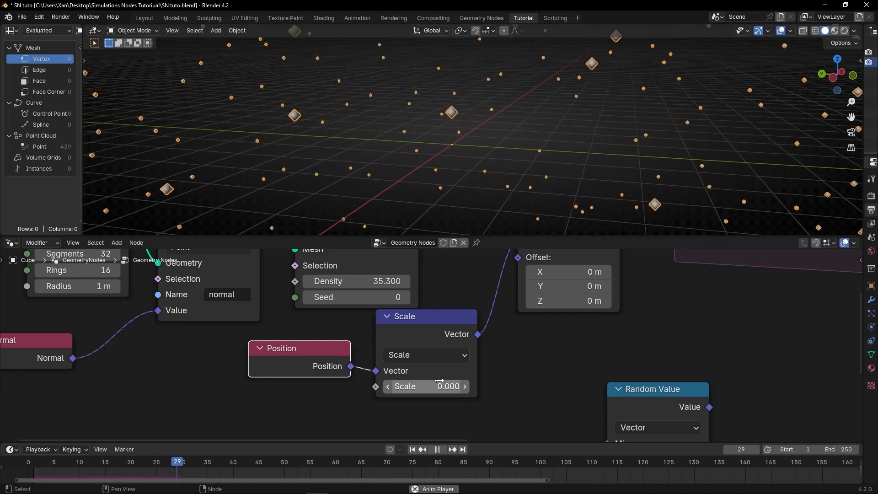
{"action": "key", "text": "space"}
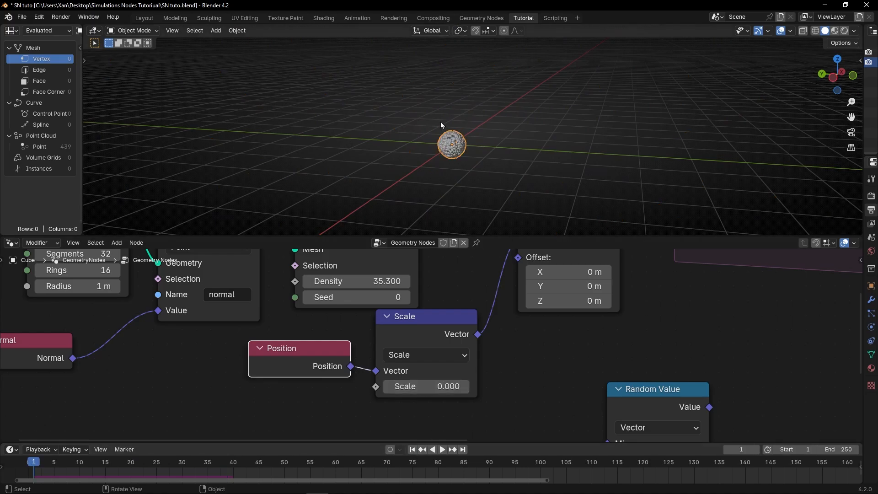
{"action": "middle_click_drag", "start_coordinate": [451, 147], "coordinate": [542, 136]}
{"action": "scroll", "coordinate": [439, 154], "scroll_direction": "up", "scroll_amount": 5}
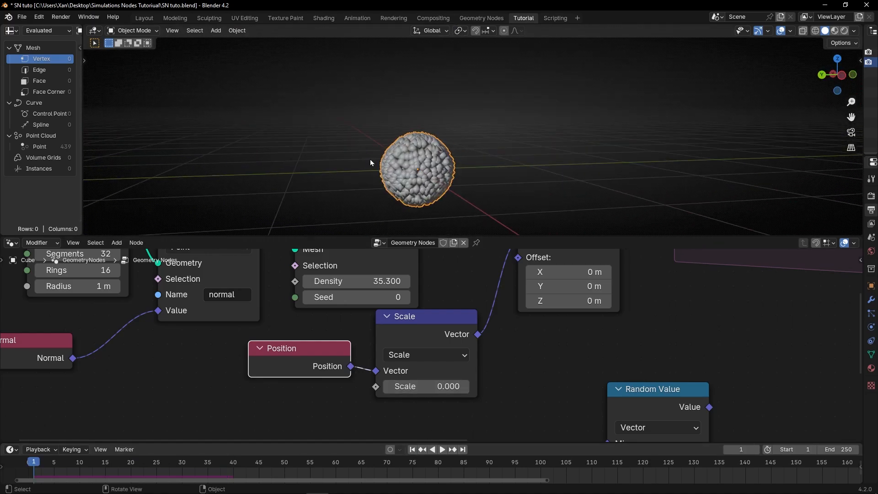
{"action": "middle_click_drag", "start_coordinate": [429, 183], "coordinate": [477, 145]}
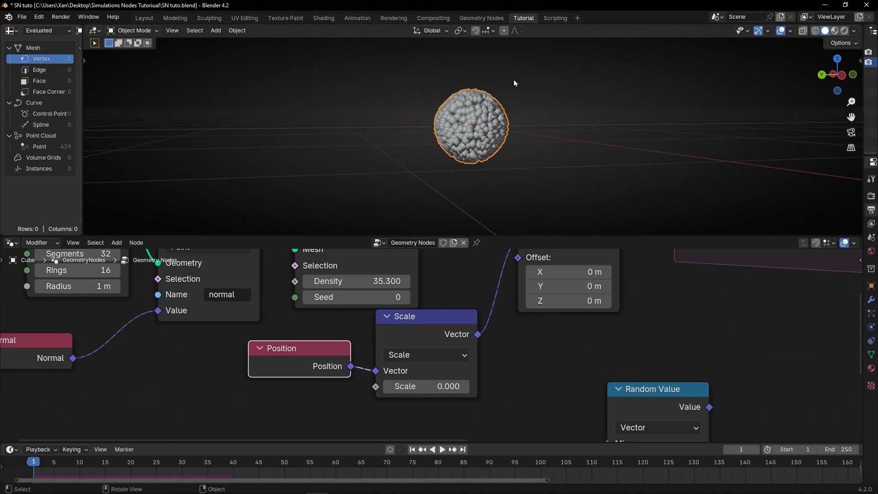
Step: Set the current frame to 0 and advance one frame at a time to frame 6, examining how the points spread
{"action": "left_click", "coordinate": [728, 450]}
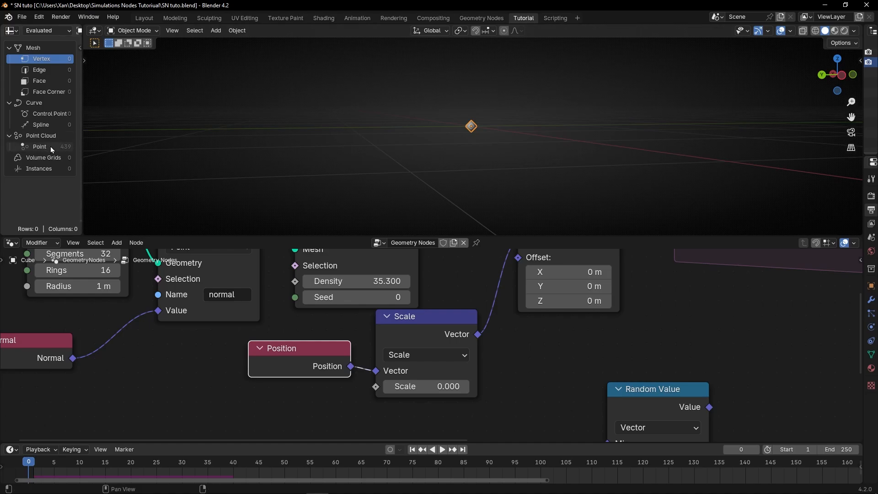
{"action": "middle_click_drag", "start_coordinate": [481, 140], "coordinate": [455, 143]}
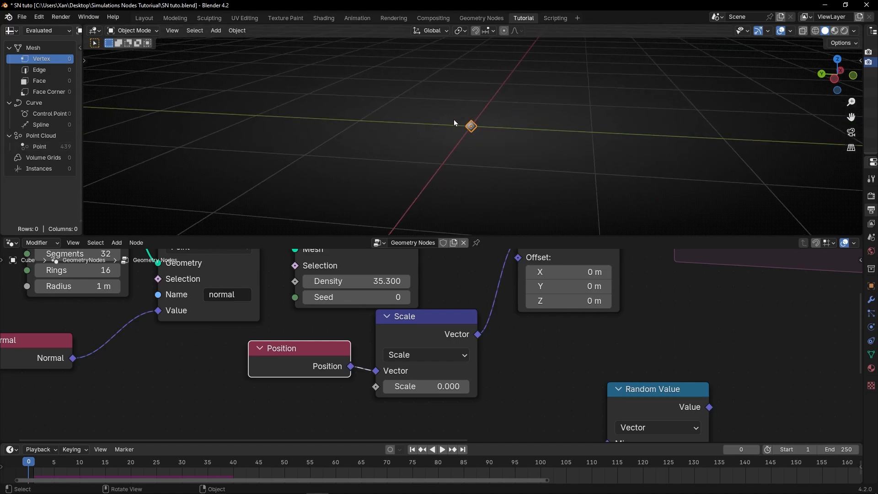
{"action": "left_click", "coordinate": [756, 453]}
{"action": "left_click", "coordinate": [757, 454]}
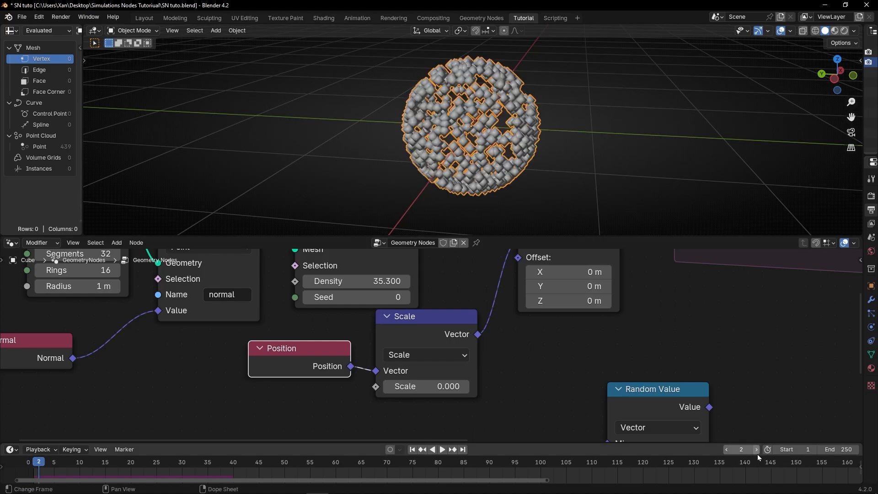
{"action": "left_click", "coordinate": [757, 454]}
{"action": "left_click", "coordinate": [757, 454]}
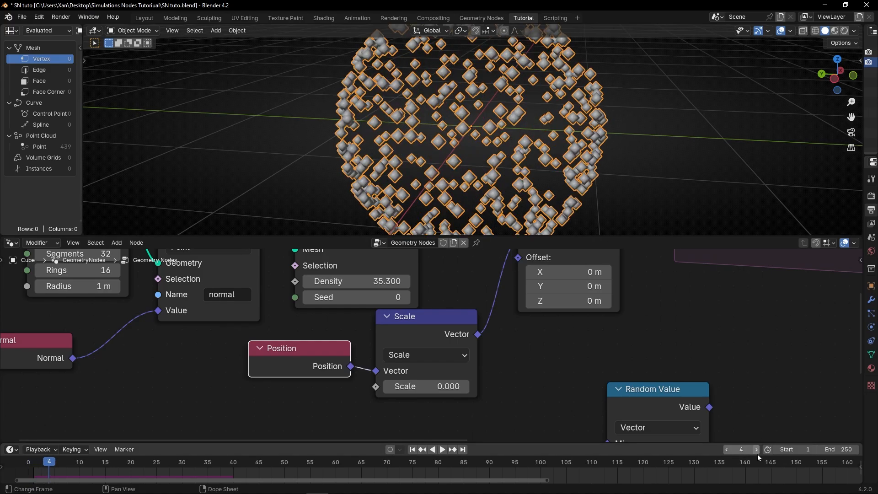
{"action": "left_click", "coordinate": [757, 454]}
{"action": "left_click", "coordinate": [757, 454]}
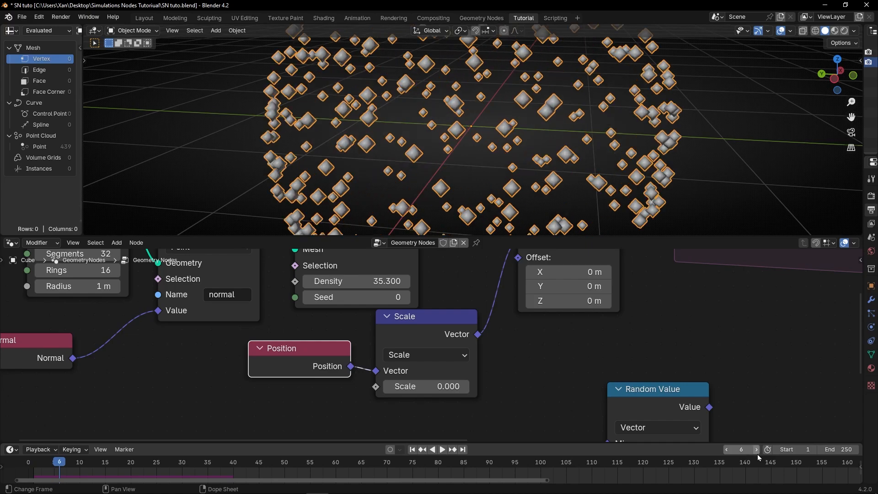
Step: Replay the simulation from the start and examine the outward motion of the points from a distance
{"action": "left_click", "coordinate": [412, 450]}
{"action": "left_click", "coordinate": [441, 450]}
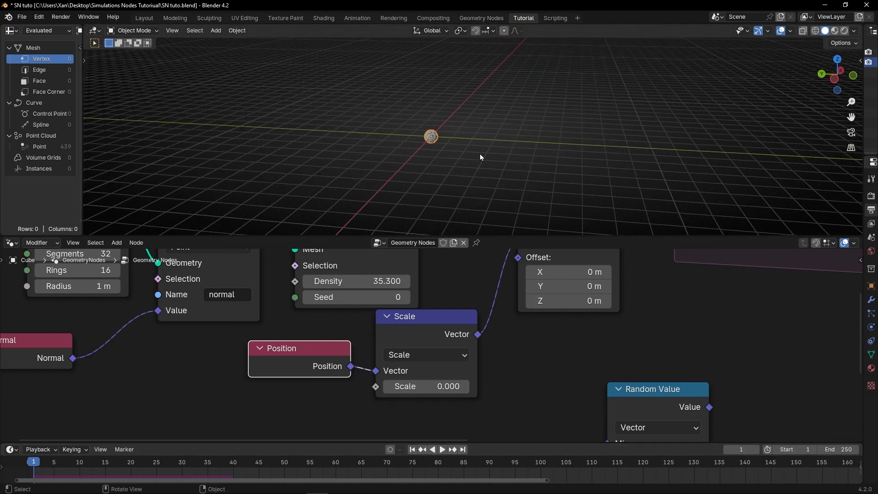
{"action": "mouse_move", "coordinate": [432, 163]}
{"action": "middle_mouse_down"}
{"action": "mouse_move", "coordinate": [512, 155]}
{"action": "mouse_move", "coordinate": [570, 136]}
{"action": "mouse_move", "coordinate": [445, 169]}
{"action": "middle_mouse_up"}
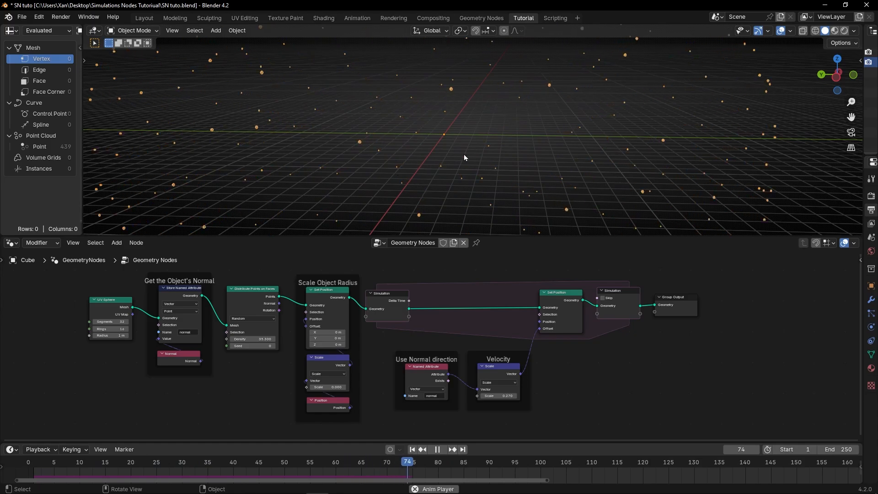
{"action": "middle_click_drag", "start_coordinate": [439, 139], "coordinate": [478, 118]}
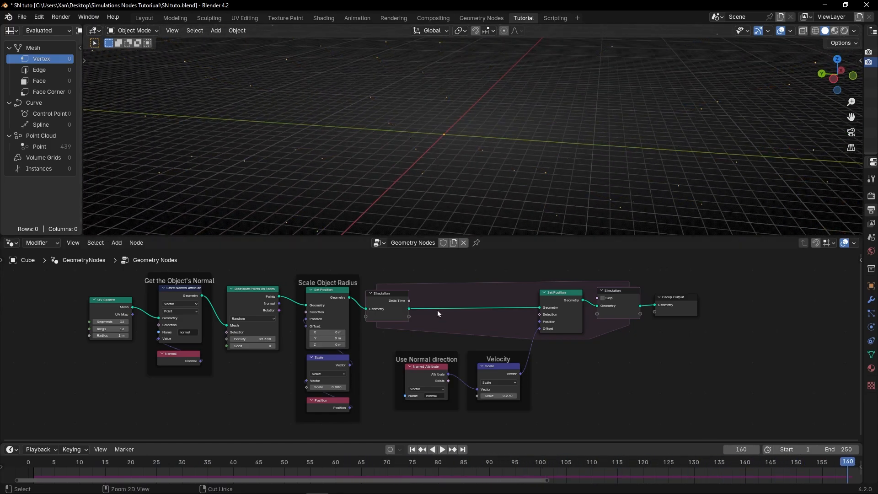
Step: In the enlarged node editor, unlink the initial Set Position from the Simulation input and insert a Join Geometry node before the zone's inner Set Position
{"action": "key", "text": "ctrl+space"}
{"action": "key", "text": "Home"}
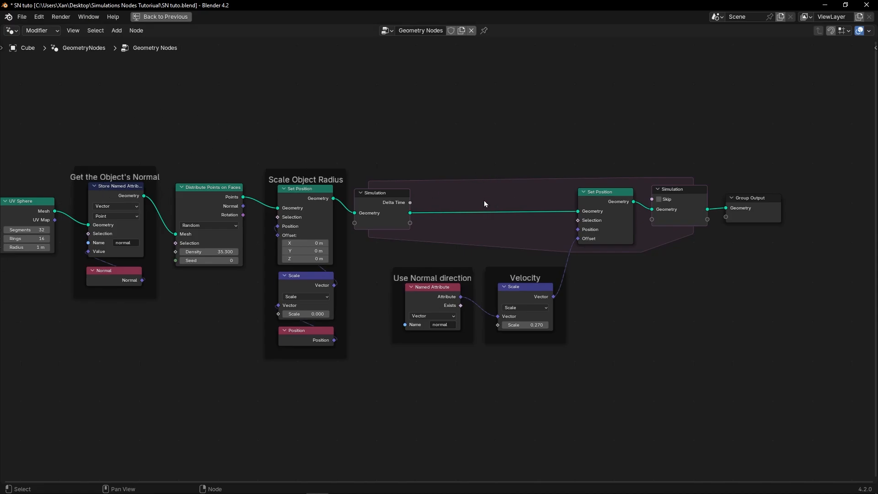
{"action": "scroll", "coordinate": [435, 225], "scroll_direction": "up", "scroll_amount": 3}
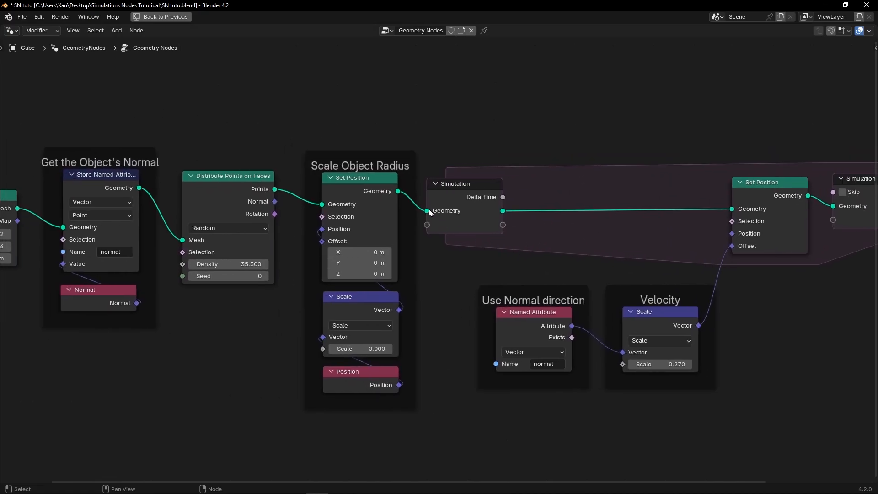
{"action": "key", "text": "shift+a"}
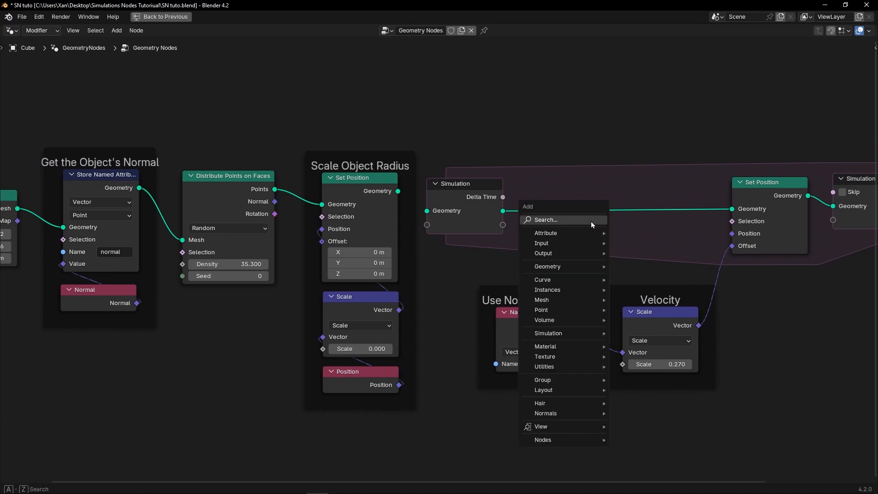
{"action": "type", "text": "join"}
{"action": "key", "text": "Return"}
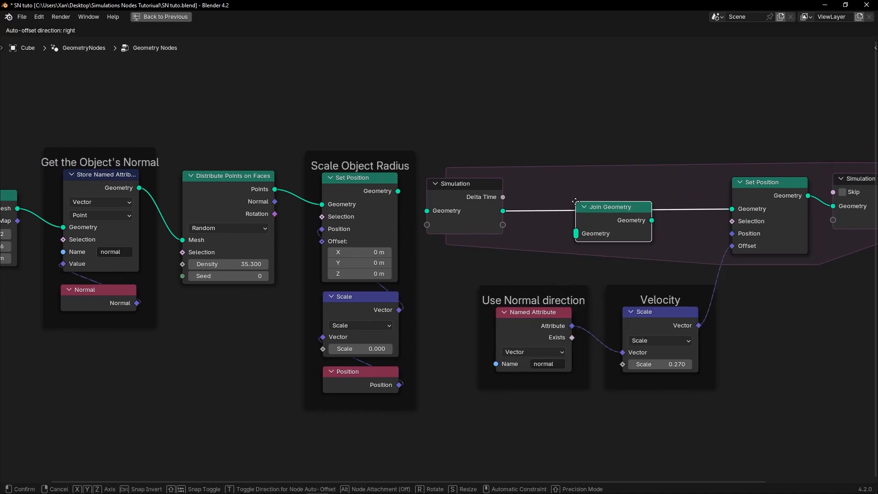
{"action": "left_click", "coordinate": [586, 206]}
{"action": "left_click_drag", "start_coordinate": [624, 224], "coordinate": [611, 218]}
Step: Move the Use Normal direction and Velocity frames together to sit beneath the zone's inner Set Position node
{"action": "scroll", "coordinate": [651, 283], "scroll_direction": "down", "scroll_amount": 4}
{"action": "middle_click_drag", "start_coordinate": [652, 284], "coordinate": [473, 263]}
{"action": "left_click_drag", "start_coordinate": [323, 251], "coordinate": [509, 370]}
{"action": "key", "text": "g"}
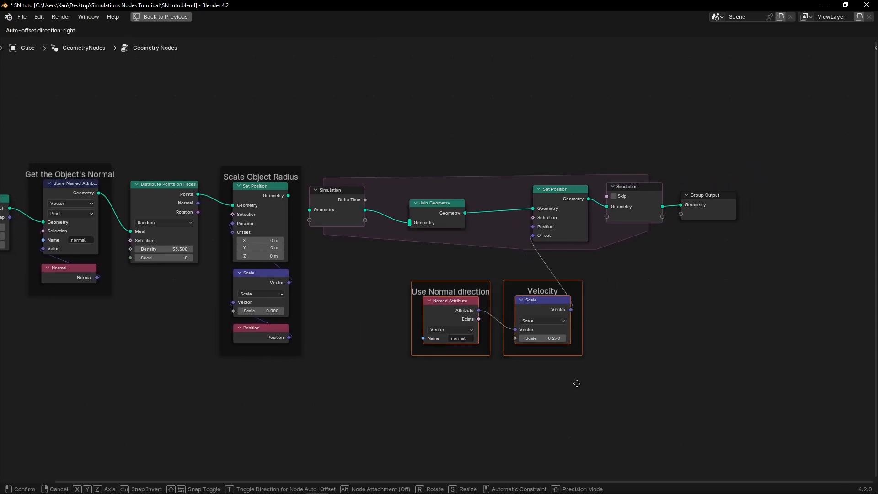
{"action": "left_click", "coordinate": [579, 371]}
Step: Move all source nodes, from UV Sphere through the Scale Object Radius frame, below the level of the simulation zone
{"action": "scroll", "coordinate": [387, 327], "scroll_direction": "down", "scroll_amount": 1}
{"action": "middle_click_drag", "start_coordinate": [388, 330], "coordinate": [497, 333]}
{"action": "left_click_drag", "start_coordinate": [158, 172], "coordinate": [434, 364]}
{"action": "key", "text": "g"}
{"action": "left_click", "coordinate": [401, 387]}
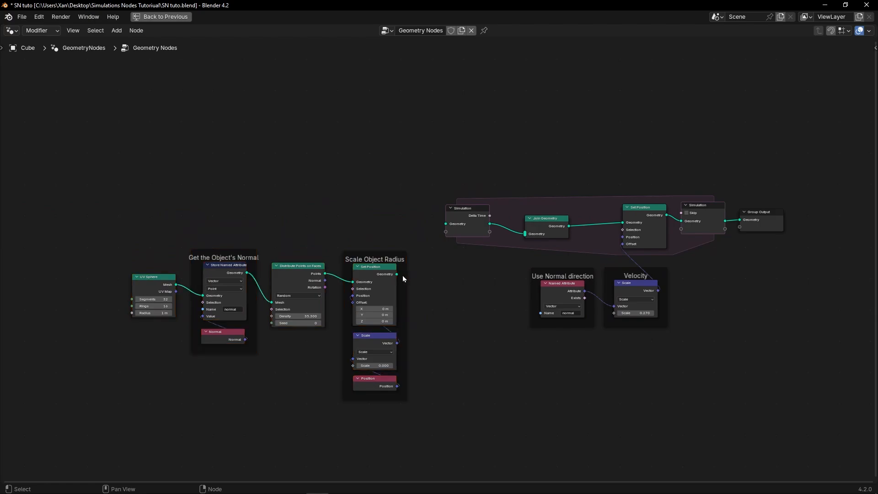
Step: Connect the Scale Object Radius Set Position's geometry output to Join Geometry and restore the split workspace layout
{"action": "left_click_drag", "start_coordinate": [539, 236], "coordinate": [530, 237]}
{"action": "key", "text": "ctrl+space"}
{"action": "scroll", "coordinate": [471, 340], "scroll_direction": "down", "scroll_amount": 3}
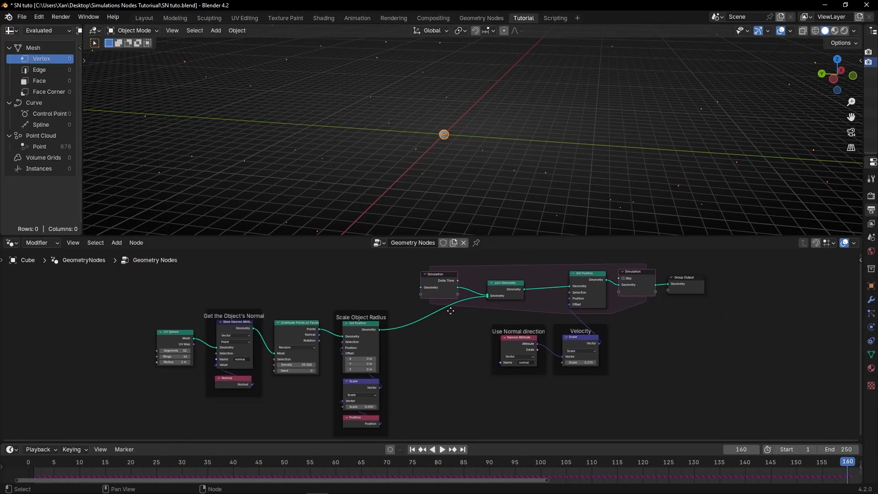
Step: Play the simulation from frame 1, stop it and examine the continuously emitted point trails
{"action": "left_click", "coordinate": [412, 449]}
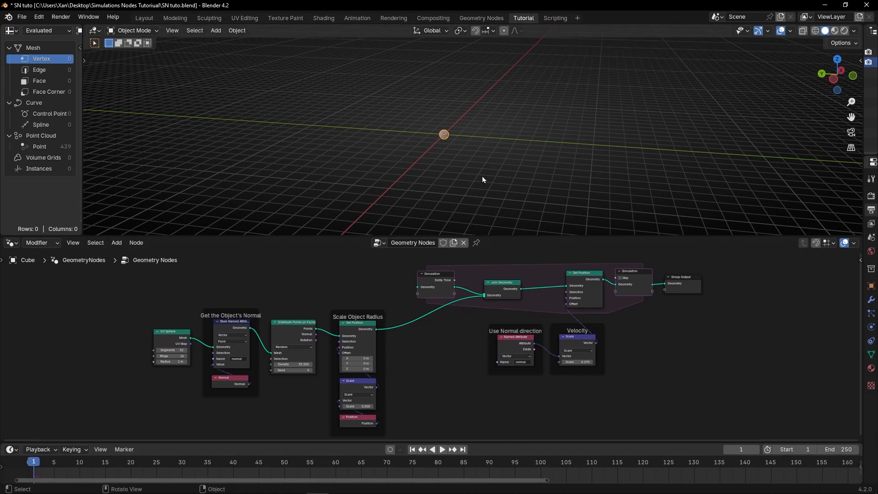
{"action": "key", "text": "space"}
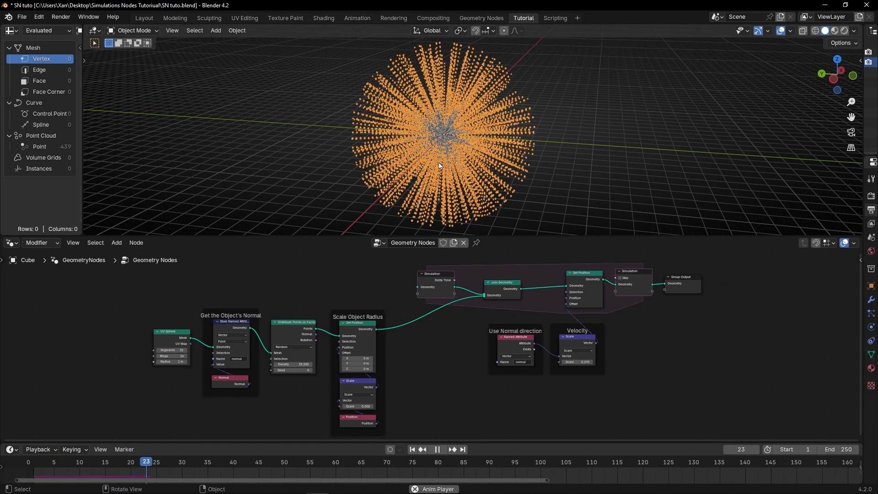
{"action": "key", "text": "space"}
{"action": "middle_click_drag", "start_coordinate": [437, 168], "coordinate": [498, 169]}
{"action": "scroll", "coordinate": [270, 349], "scroll_direction": "up", "scroll_amount": 5}
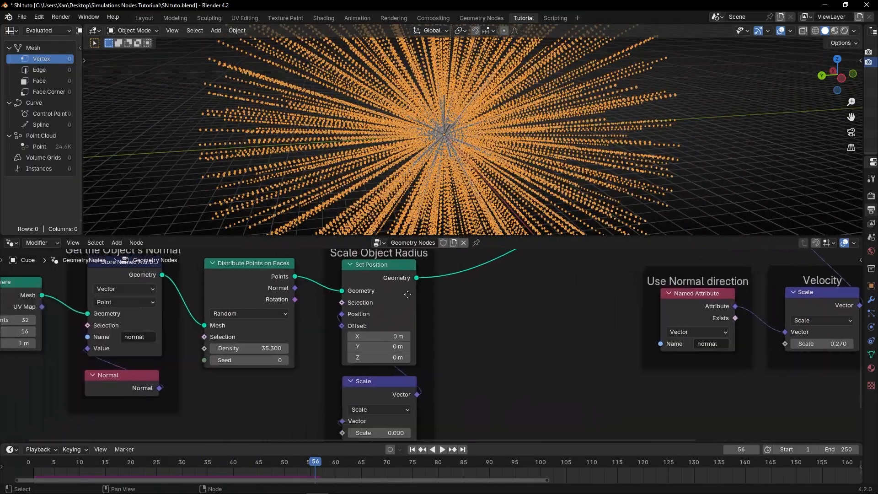
Step: Replay the simulation from frame 1 and stop it at frame 37 to inspect the point trails
{"action": "left_click", "coordinate": [412, 449]}
{"action": "middle_click_drag", "start_coordinate": [280, 367], "coordinate": [340, 376]}
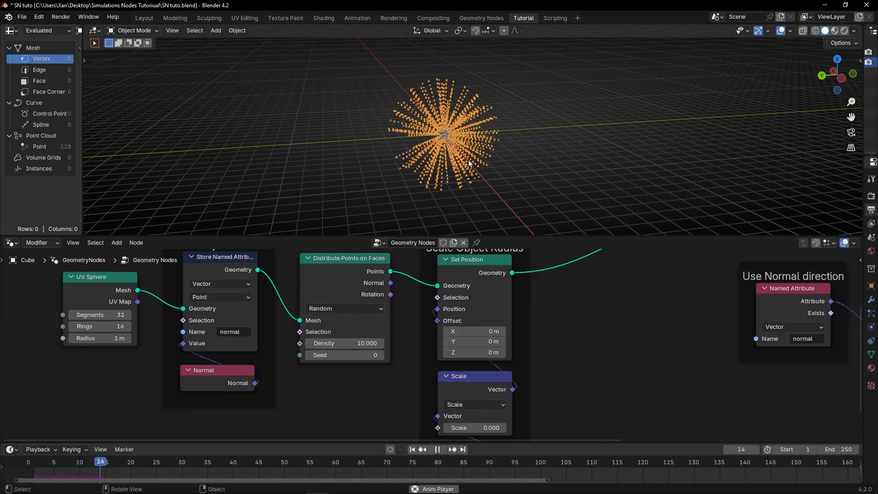
{"action": "key", "text": "space"}
{"action": "middle_click_drag", "start_coordinate": [421, 155], "coordinate": [434, 158]}
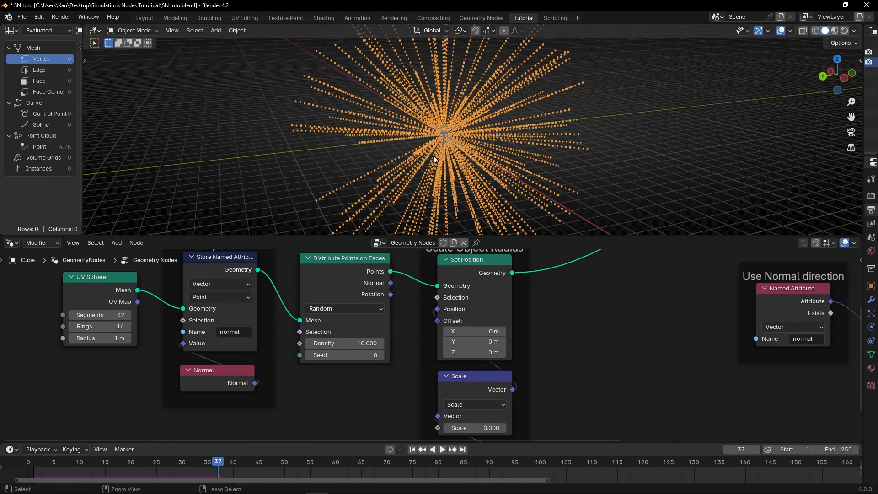
Step: Examine the emitted trails from several angles in a maximized 3D viewport with the object deselected, then restore the split layout
{"action": "key", "text": "ctrl+space"}
{"action": "scroll", "coordinate": [426, 188], "scroll_direction": "up", "scroll_amount": 4}
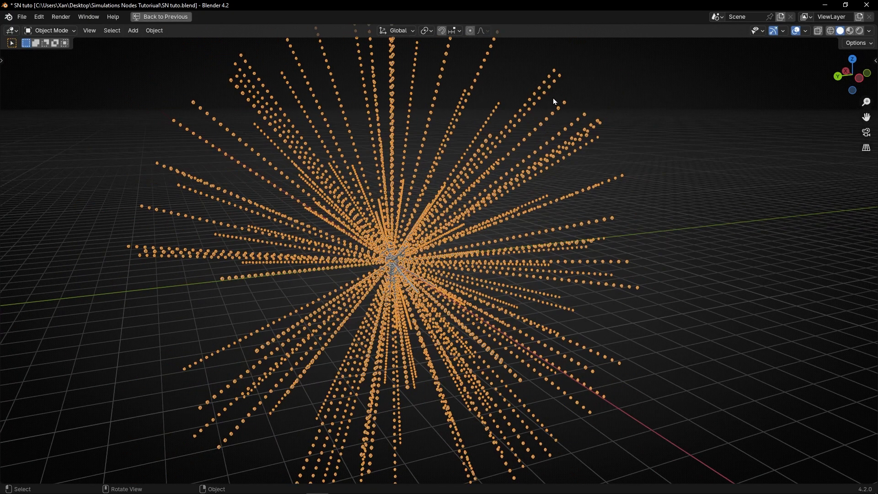
{"action": "middle_click_drag", "start_coordinate": [473, 159], "coordinate": [543, 154]}
{"action": "left_click", "coordinate": [516, 253]}
{"action": "middle_click_drag", "start_coordinate": [514, 252], "coordinate": [402, 243]}
{"action": "key", "text": "space"}
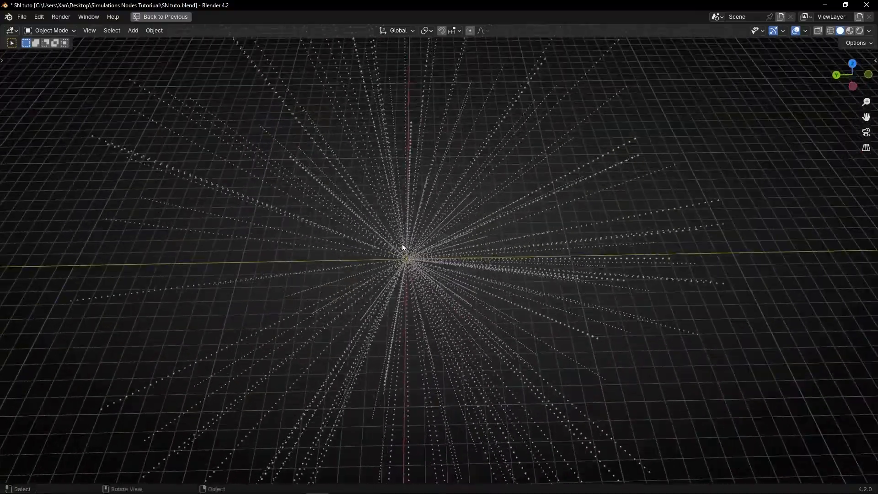
{"action": "key", "text": "ctrl+space"}
Step: Add a Scene Time node and connect its Frame output to the Seed of Distribute Points on Faces
{"action": "scroll", "coordinate": [353, 374], "scroll_direction": "down", "scroll_amount": 5}
{"action": "middle_click_drag", "start_coordinate": [367, 386], "coordinate": [353, 370]}
{"action": "scroll", "coordinate": [338, 379], "scroll_direction": "up", "scroll_amount": 3}
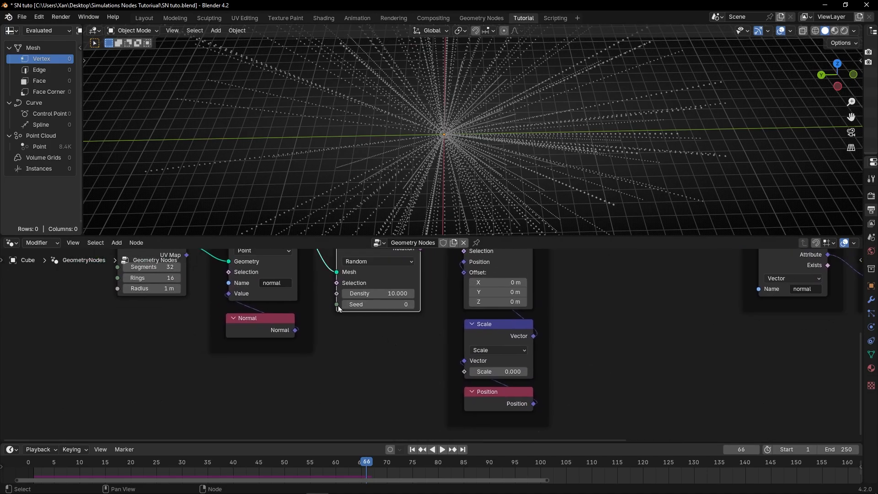
{"action": "left_click_drag", "start_coordinate": [296, 400], "coordinate": [299, 396]}
{"action": "type", "text": "scen"}
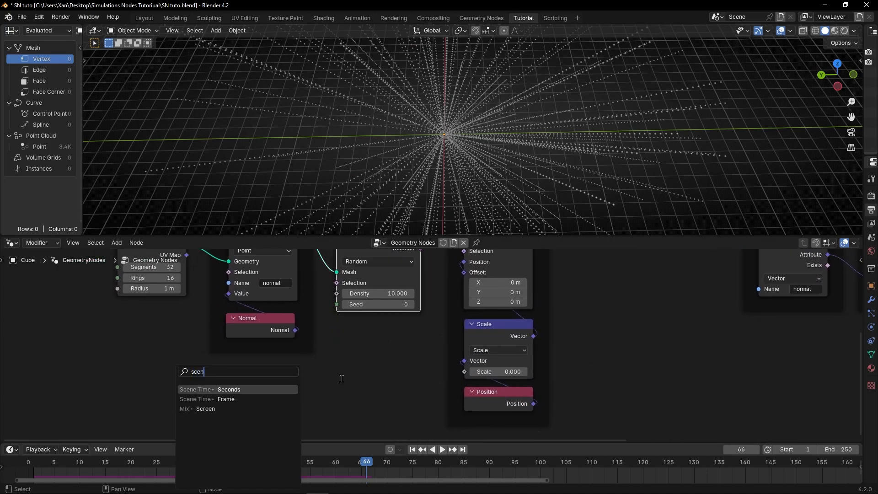
{"action": "key", "text": "Return"}
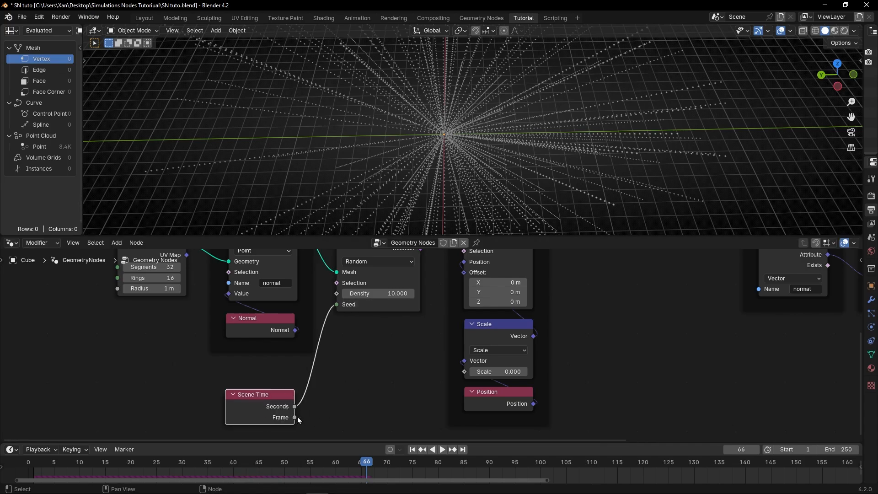
{"action": "left_click_drag", "start_coordinate": [333, 305], "coordinate": [336, 304]}
{"action": "scroll", "coordinate": [373, 338], "scroll_direction": "down", "scroll_amount": 3}
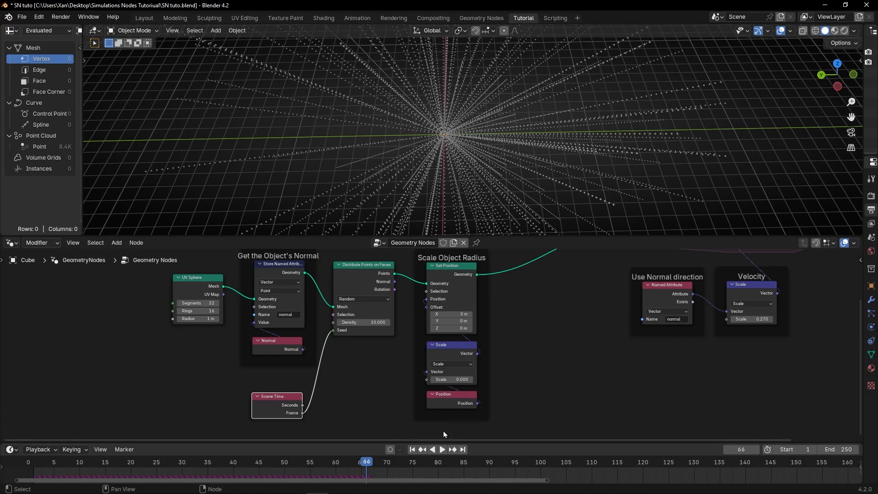
Step: Play the simulation from frame 1 to check the emission with the per-frame seed, and stop it
{"action": "left_click", "coordinate": [411, 449]}
{"action": "middle_click_drag", "start_coordinate": [454, 180], "coordinate": [393, 110]}
{"action": "key", "text": "space"}
{"action": "key", "text": "space"}
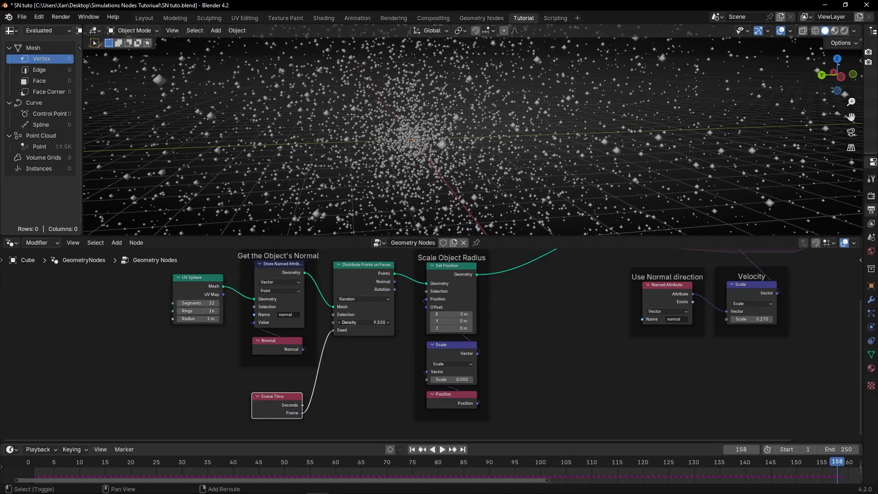
Step: Set the Distribute Points on Faces density to 2.330 and replay the simulation from frame 1
{"action": "left_click_drag", "start_coordinate": [365, 323], "coordinate": [320, 323], "text": "shift"}
{"action": "left_click", "coordinate": [412, 450]}
{"action": "key", "text": "space"}
{"action": "left_click", "coordinate": [411, 450]}
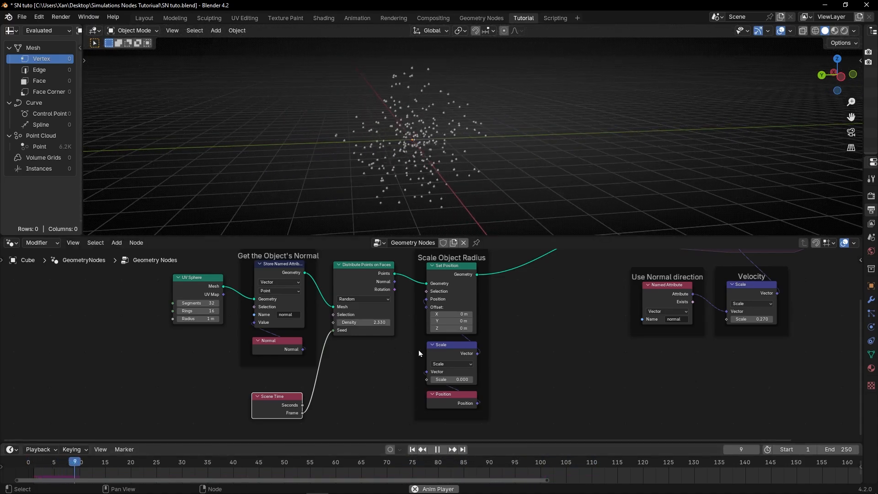
{"action": "middle_click_drag", "start_coordinate": [362, 140], "coordinate": [403, 151]}
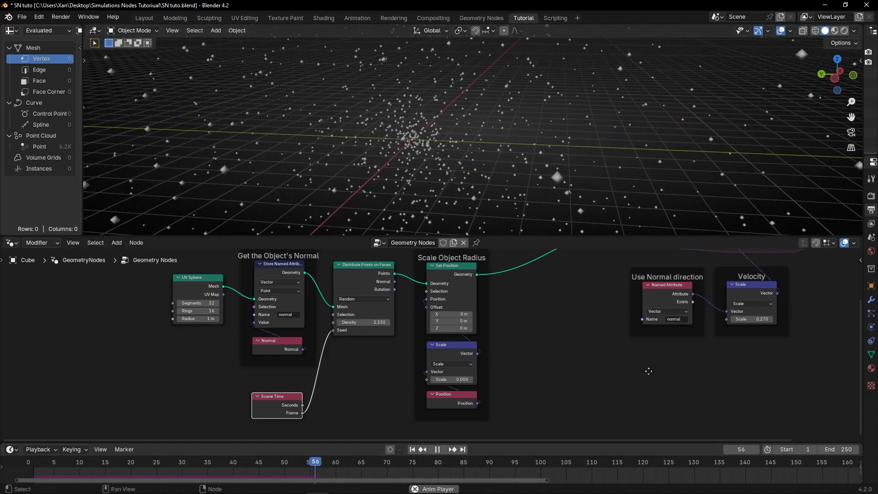
Step: Lower the Velocity frame's Scale value to 0.070 and replay the simulation from frame 1
{"action": "middle_click_drag", "start_coordinate": [646, 365], "coordinate": [446, 380]}
{"action": "left_click_drag", "start_coordinate": [553, 332], "coordinate": [543, 333]}
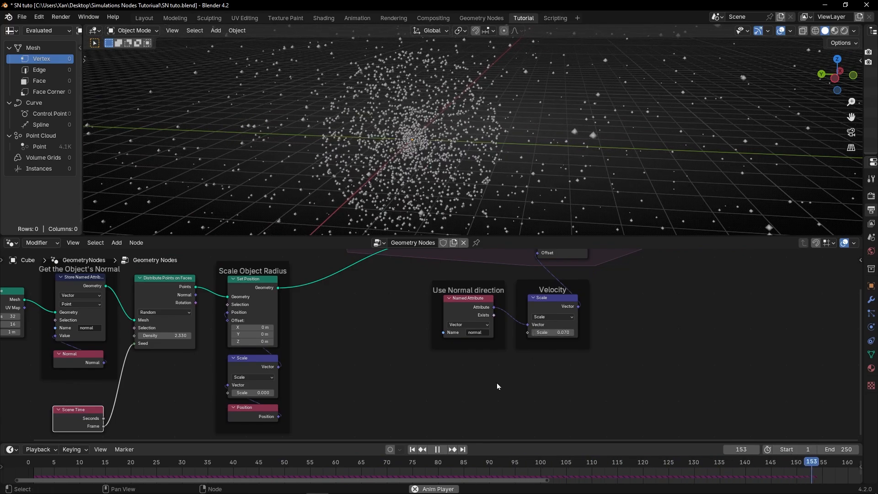
{"action": "left_click", "coordinate": [412, 449]}
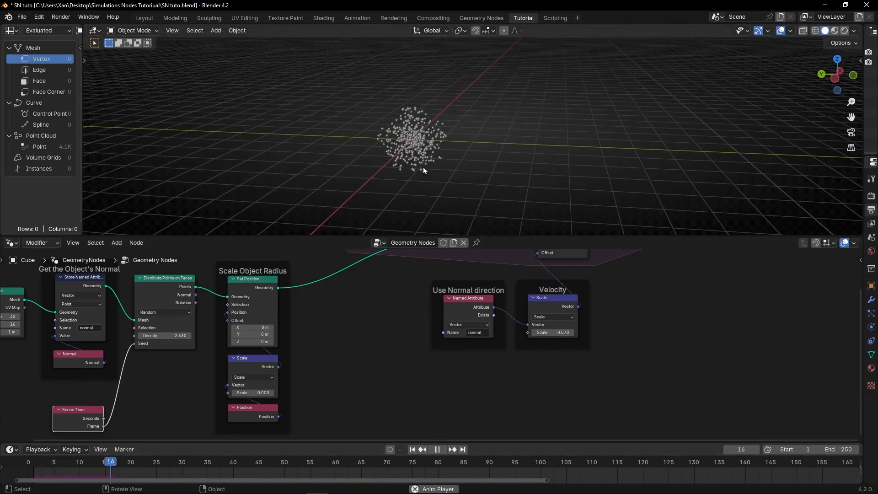
{"action": "mouse_move", "coordinate": [450, 154]}
{"action": "middle_mouse_down"}
{"action": "mouse_move", "coordinate": [488, 132]}
{"action": "mouse_move", "coordinate": [541, 130]}
{"action": "mouse_move", "coordinate": [427, 153]}
{"action": "mouse_move", "coordinate": [438, 133]}
{"action": "mouse_move", "coordinate": [457, 144]}
{"action": "middle_mouse_up"}
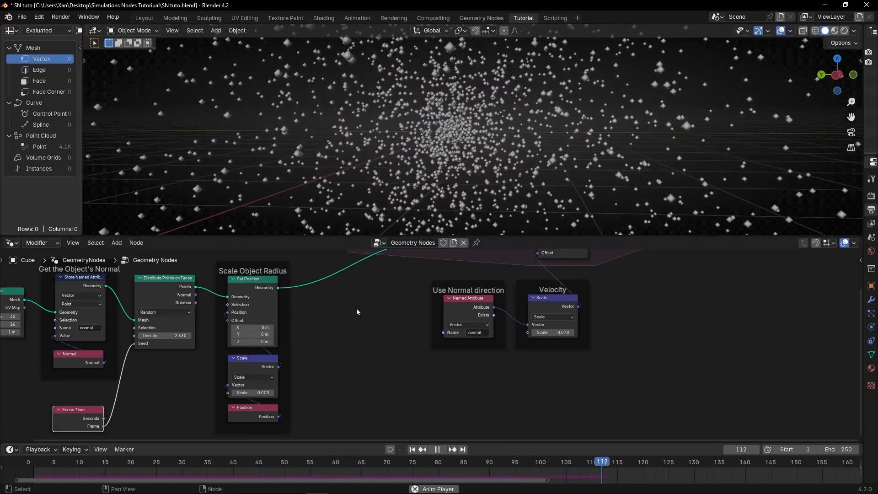
Step: Raise the Scale Object Radius frame's Scale value to about 0.55 and restart the simulation from frame 1
{"action": "scroll", "coordinate": [356, 308], "scroll_direction": "down", "scroll_amount": 6}
{"action": "middle_click_drag", "start_coordinate": [361, 302], "coordinate": [390, 323]}
{"action": "scroll", "coordinate": [192, 333], "scroll_direction": "up", "scroll_amount": 3}
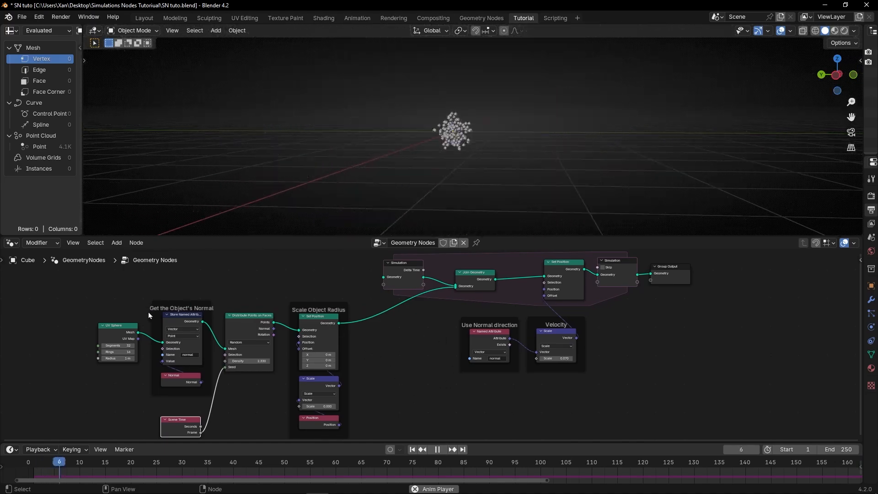
{"action": "middle_click_drag", "start_coordinate": [116, 362], "coordinate": [226, 335]}
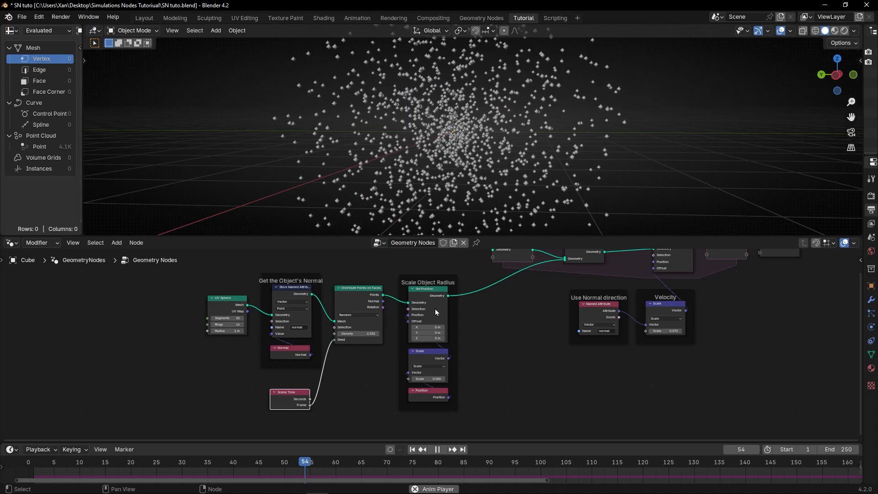
{"action": "scroll", "coordinate": [435, 309], "scroll_direction": "up", "scroll_amount": 1}
{"action": "middle_click_drag", "start_coordinate": [479, 155], "coordinate": [501, 140]}
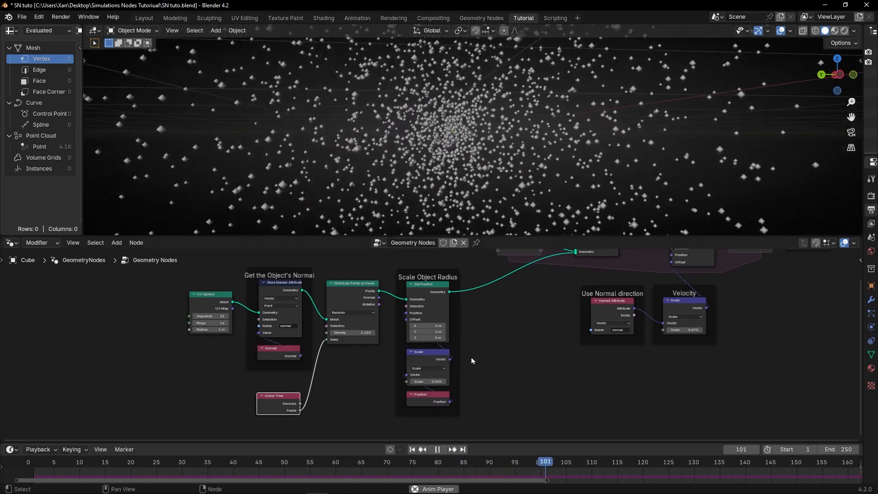
{"action": "left_click_drag", "start_coordinate": [429, 382], "coordinate": [455, 381]}
{"action": "left_click", "coordinate": [411, 452]}
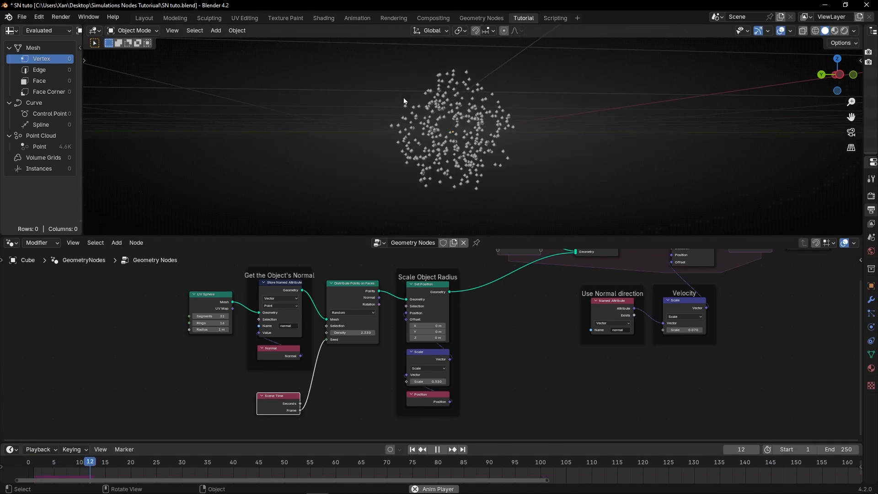
Step: Set the Scale Object Radius frame's Scale value to 1.070, replay the simulation briefly and return to frame 1
{"action": "left_click_drag", "start_coordinate": [430, 381], "coordinate": [454, 381]}
{"action": "left_click", "coordinate": [412, 452]}
{"action": "key", "text": "space"}
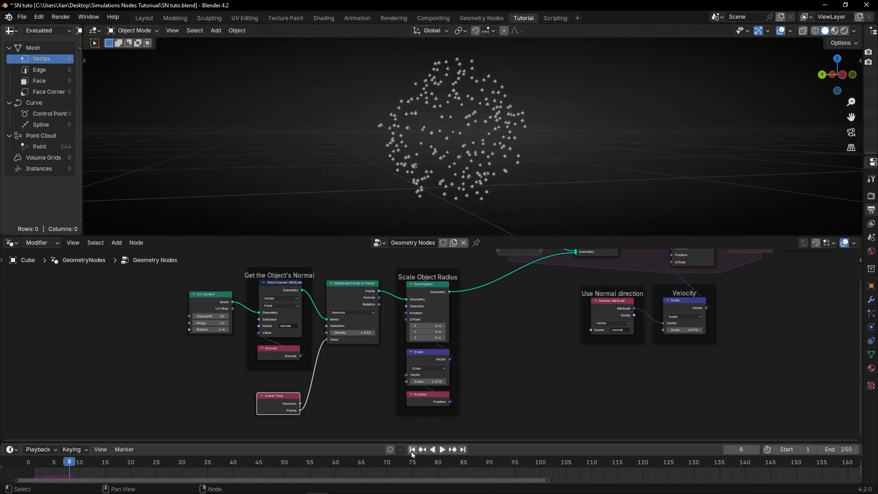
{"action": "left_click", "coordinate": [412, 451]}
{"action": "middle_click_drag", "start_coordinate": [424, 169], "coordinate": [457, 192]}
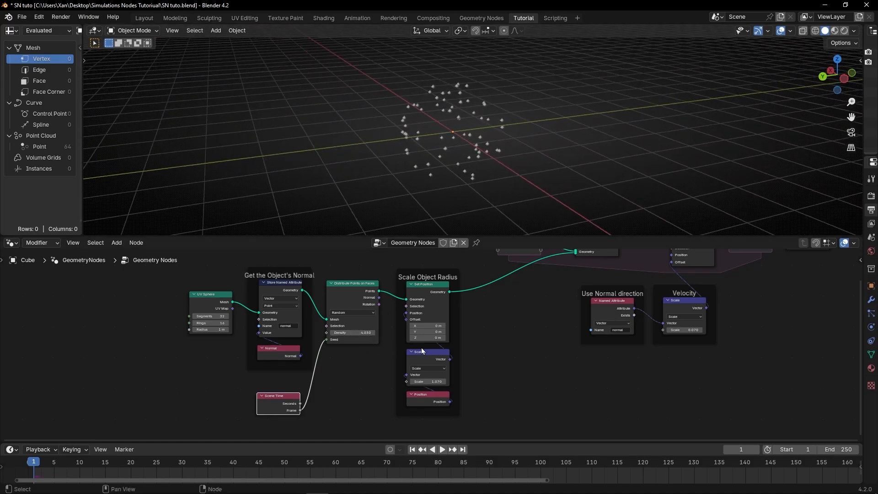
Step: Set the Scale Object Radius frame's Scale value to 1.970, preview the bare UV Sphere for comparison and play the simulation
{"action": "left_click_drag", "start_coordinate": [429, 382], "coordinate": [542, 382]}
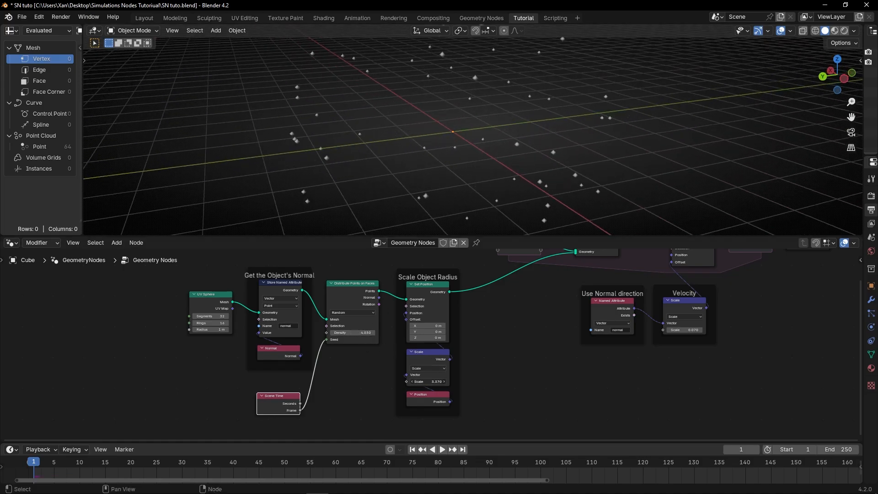
{"action": "left_click", "coordinate": [208, 305], "text": "ctrl+shift"}
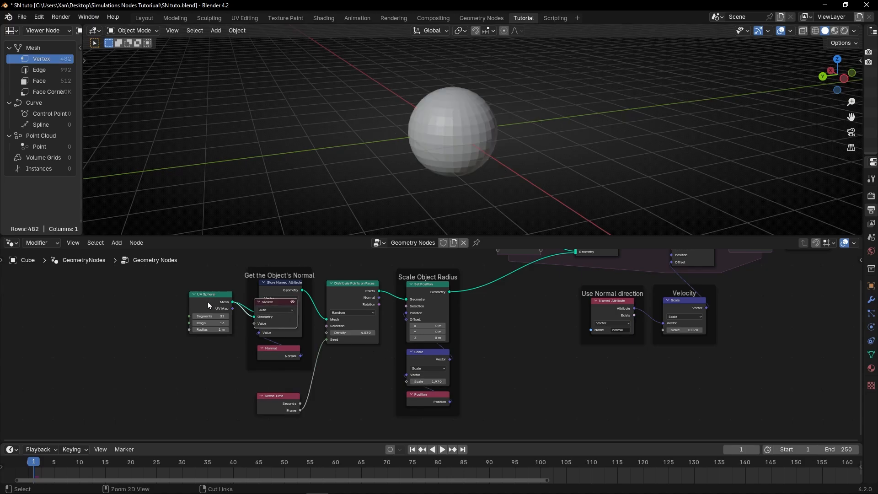
{"action": "key", "text": "ctrl+z"}
{"action": "key", "text": "space"}
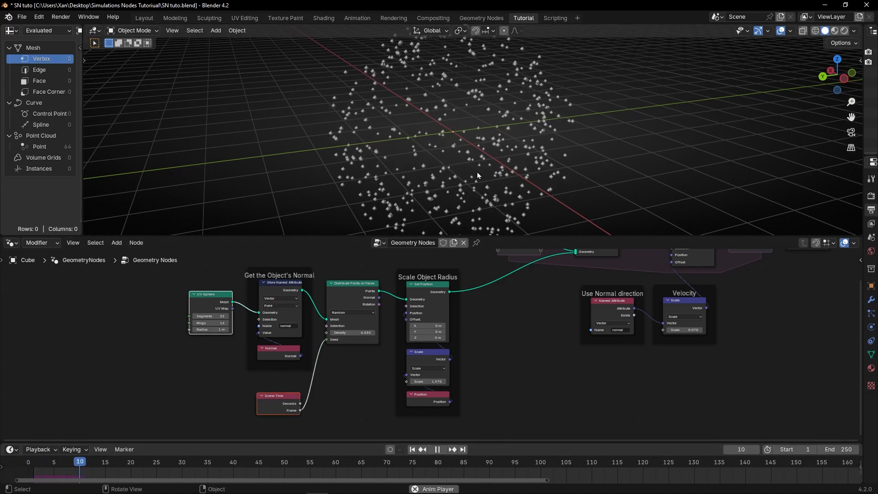
{"action": "mouse_move", "coordinate": [486, 153]}
{"action": "middle_mouse_down"}
{"action": "mouse_move", "coordinate": [542, 133]}
{"action": "mouse_move", "coordinate": [451, 163]}
{"action": "mouse_move", "coordinate": [492, 161]}
{"action": "middle_mouse_up"}
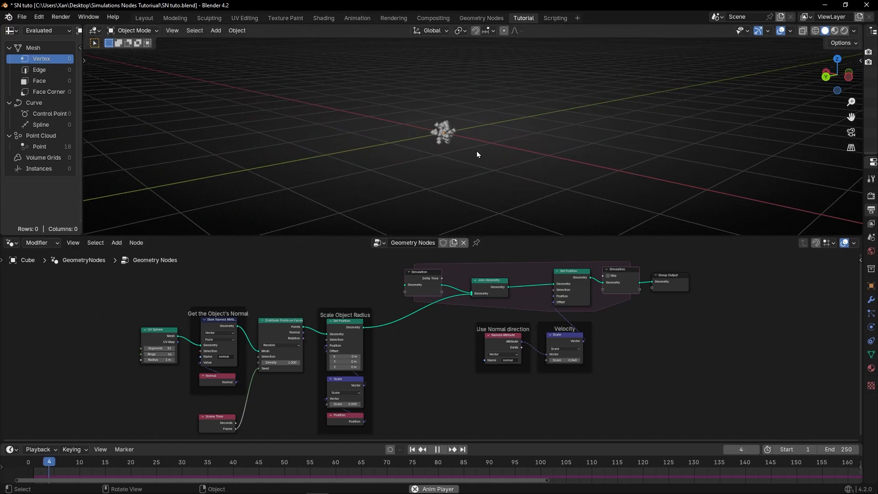
Step: Set the UV Sphere's radius to 1.1 m and play the simulation from frame 1
{"action": "key", "text": "space"}
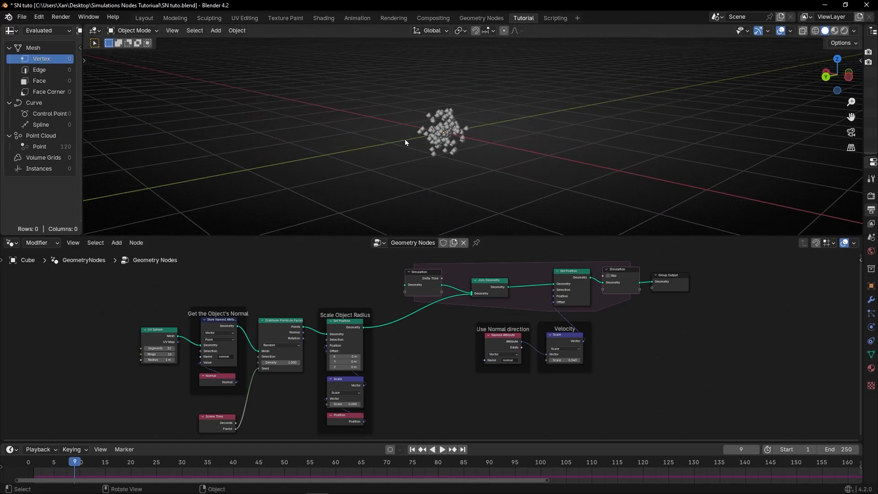
{"action": "scroll", "coordinate": [107, 369], "scroll_direction": "up", "scroll_amount": 8}
{"action": "middle_click_drag", "start_coordinate": [104, 372], "coordinate": [497, 357]}
{"action": "scroll", "coordinate": [295, 382], "scroll_direction": "up", "scroll_amount": 4}
{"action": "middle_click_drag", "start_coordinate": [323, 373], "coordinate": [363, 362]}
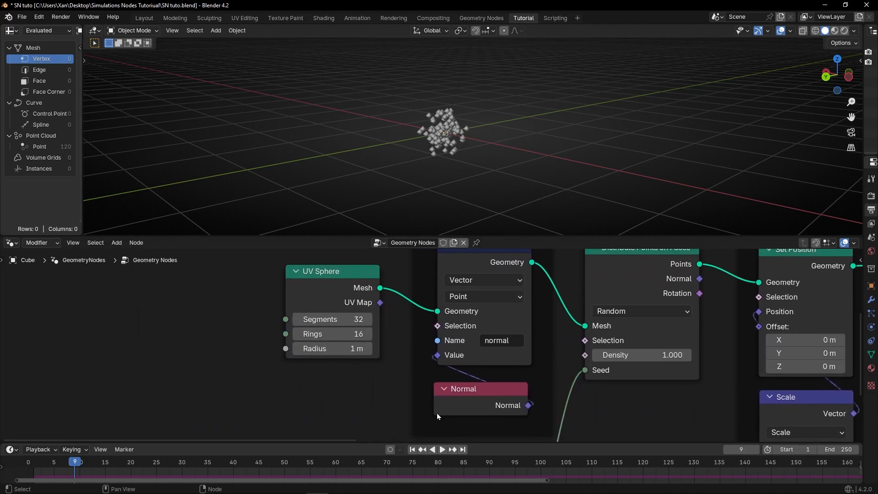
{"action": "left_click", "coordinate": [412, 449]}
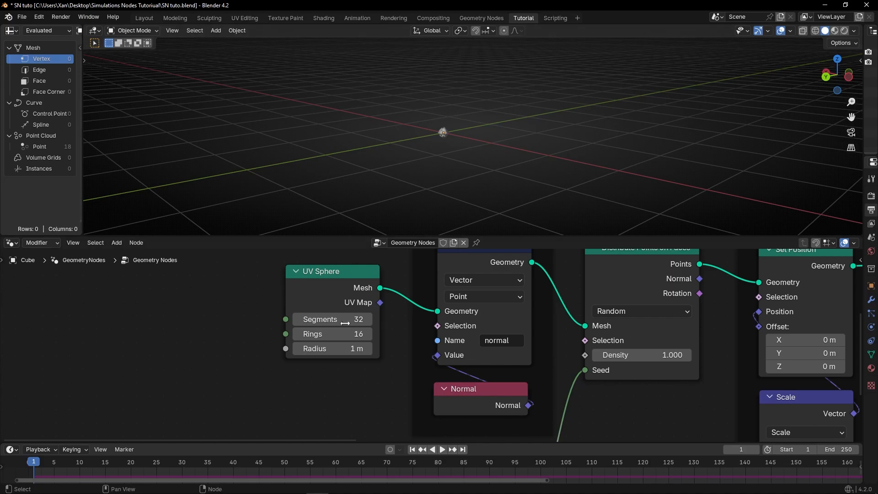
{"action": "left_click", "coordinate": [370, 350]}
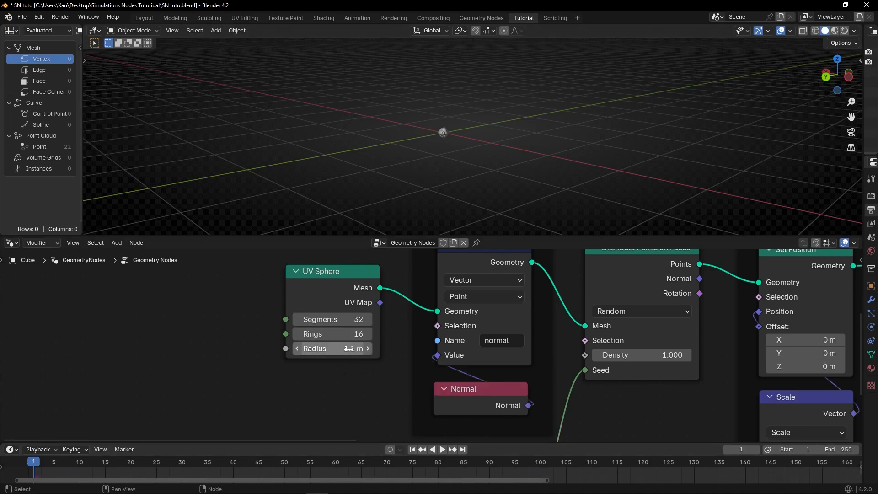
{"action": "key", "text": "space"}
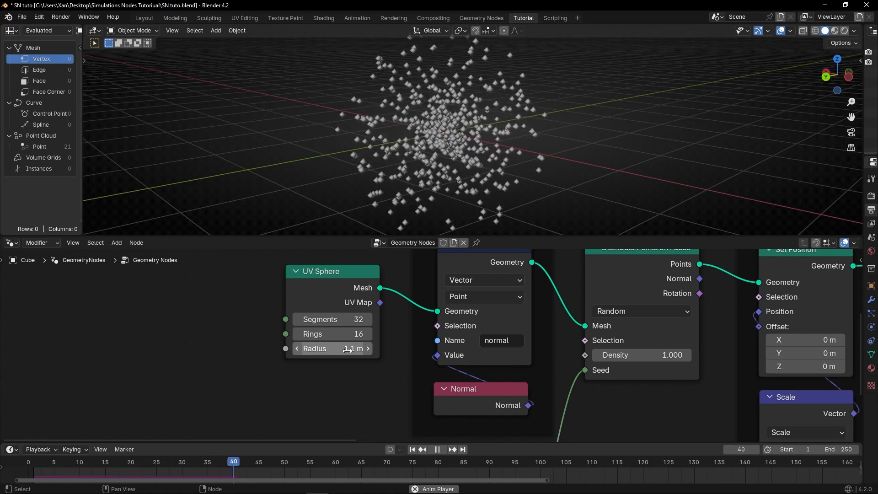
Step: Try a UV Sphere radius of 0 m during playback, then stop and return to frame 1
{"action": "left_click_drag", "start_coordinate": [347, 350], "coordinate": [315, 350]}
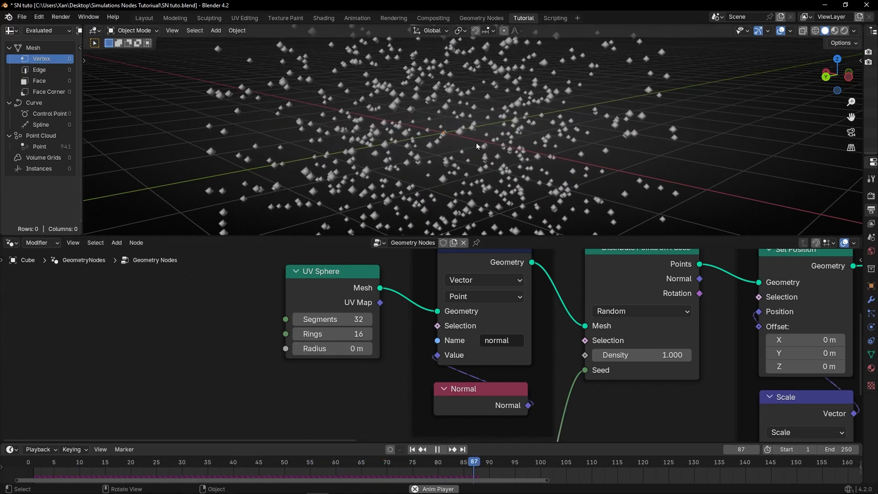
{"action": "mouse_move", "coordinate": [483, 147]}
{"action": "middle_mouse_down"}
{"action": "mouse_move", "coordinate": [434, 150]}
{"action": "mouse_move", "coordinate": [529, 150]}
{"action": "mouse_move", "coordinate": [445, 149]}
{"action": "mouse_move", "coordinate": [478, 151]}
{"action": "middle_mouse_up"}
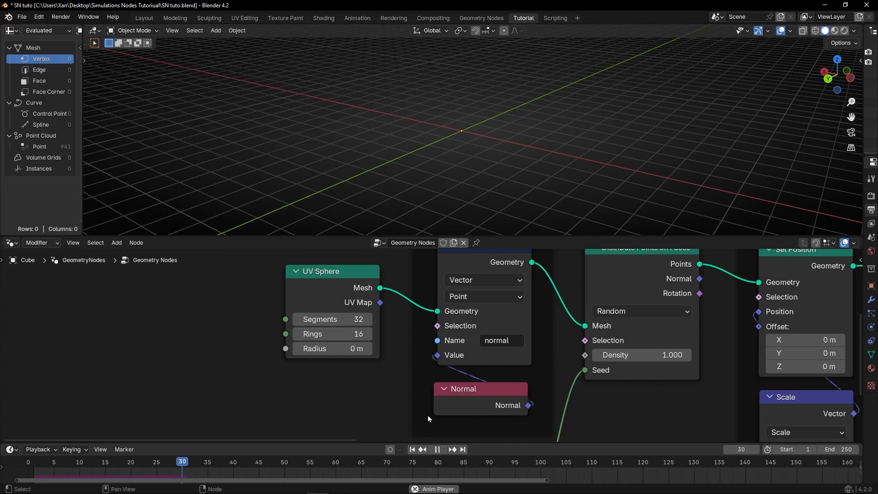
{"action": "key", "text": "space"}
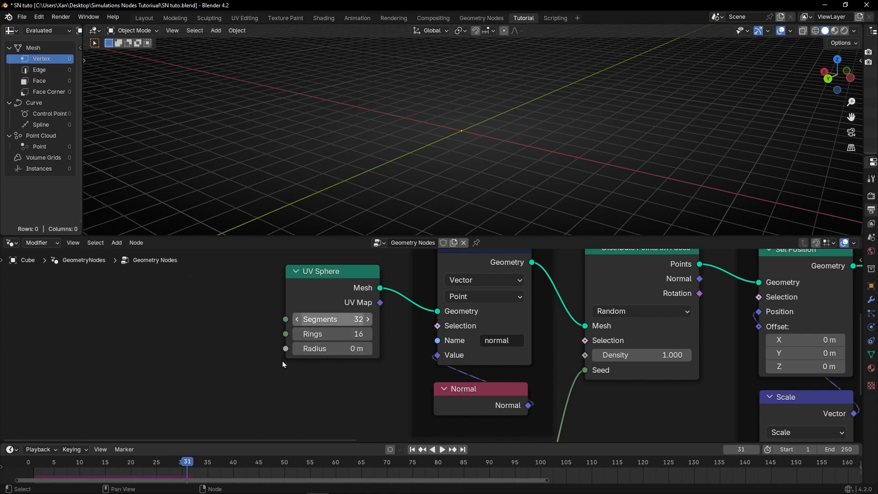
{"action": "key", "text": "shift+Left"}
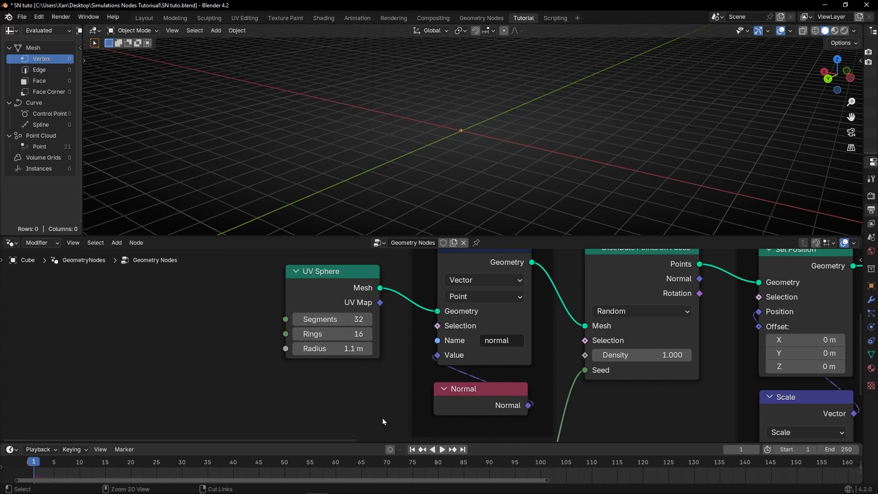
Step: Set the UV Sphere's radius to 1 m and keyframe that value at frame 40
{"action": "left_click", "coordinate": [338, 348]}
{"action": "type", "text": "1"}
{"action": "key", "text": "Return"}
{"action": "key", "text": "space"}
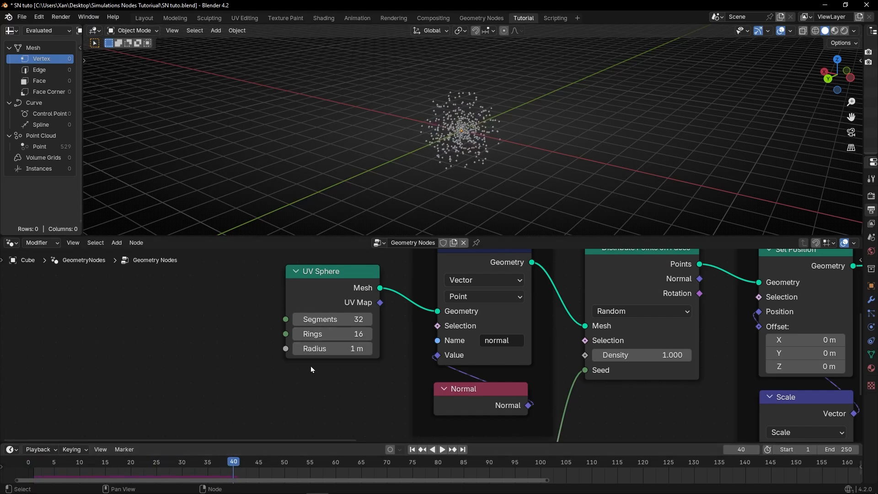
{"action": "right_click", "coordinate": [304, 349]}
{"action": "left_click", "coordinate": [289, 294]}
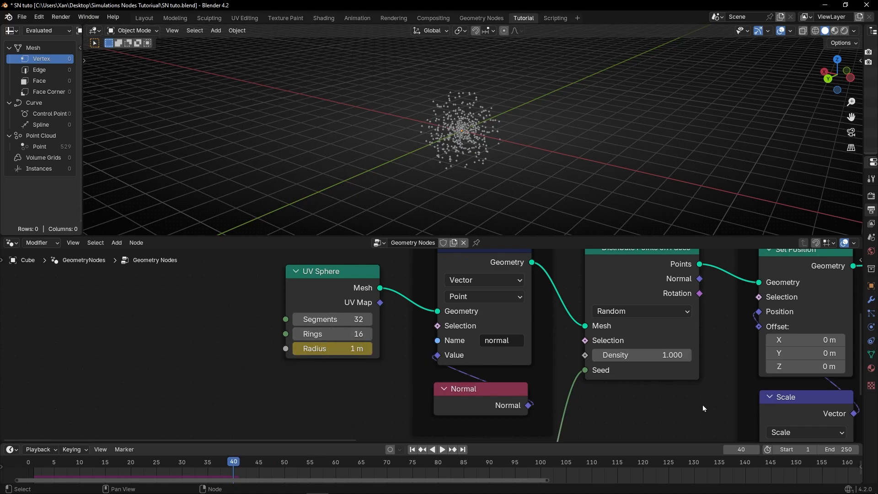
Step: Move to frame 41, set the UV Sphere's radius to 0 m and keyframe that value
{"action": "left_click", "coordinate": [759, 451]}
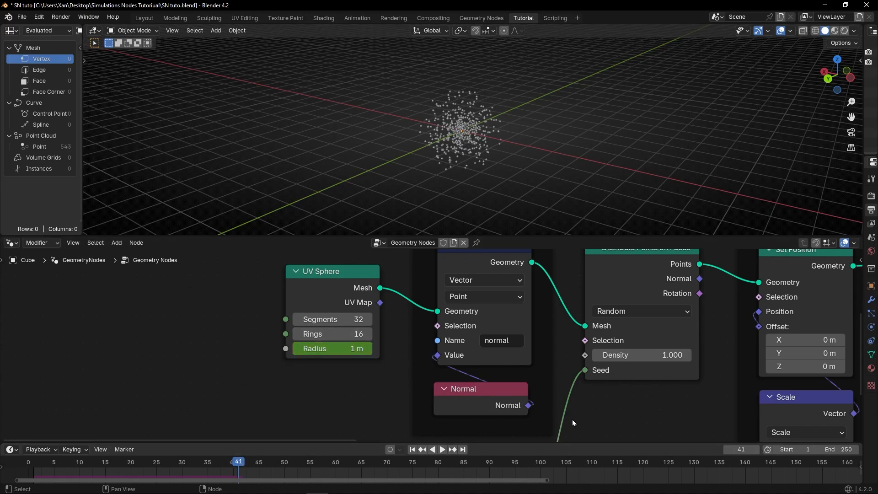
{"action": "left_click", "coordinate": [350, 349]}
{"action": "key", "text": "Return"}
{"action": "right_click", "coordinate": [350, 349]}
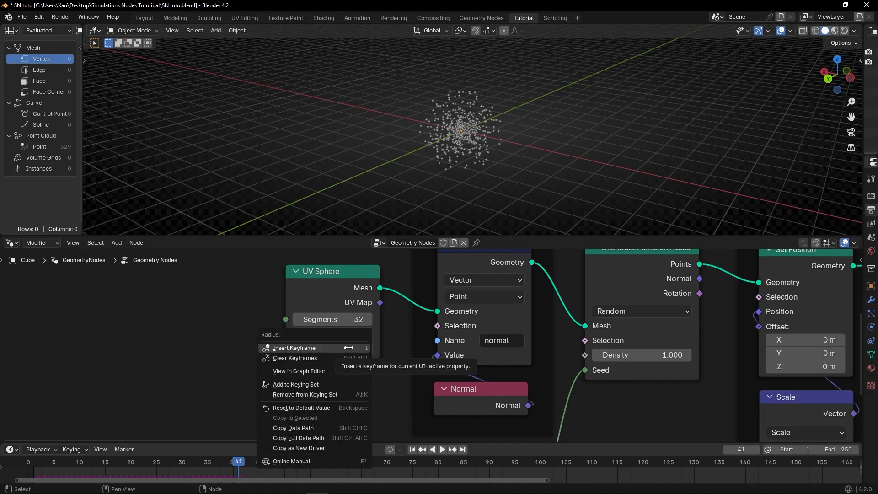
{"action": "left_click", "coordinate": [327, 348]}
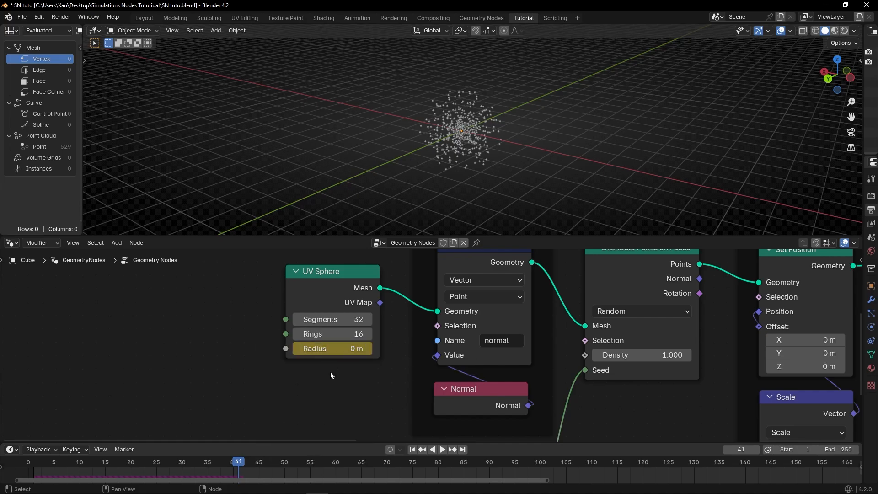
Step: Play the simulation from frame 1 past the radius keyframes, pausing to check the point count, and stop around frame 232
{"action": "left_click", "coordinate": [412, 450]}
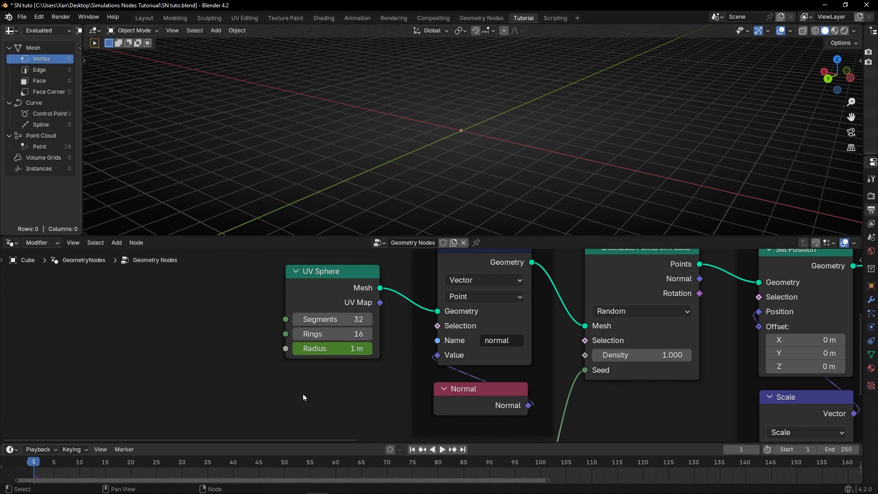
{"action": "key", "text": "space"}
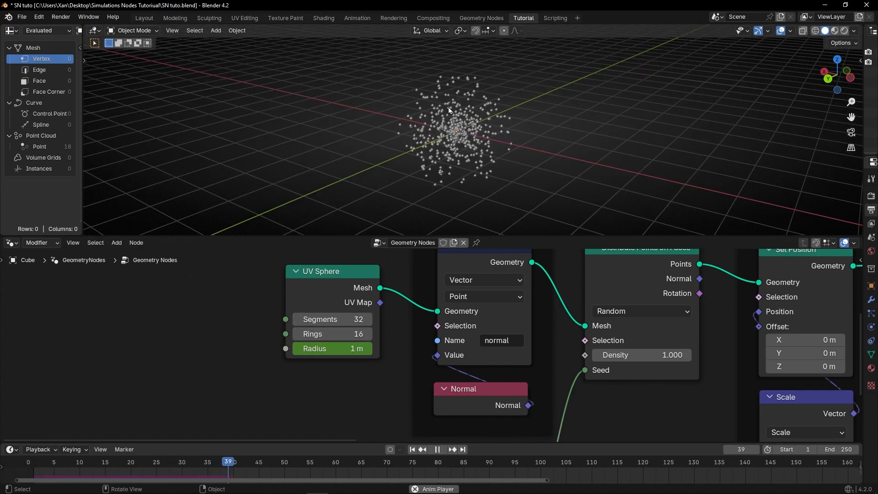
{"action": "mouse_move", "coordinate": [455, 153]}
{"action": "middle_mouse_down"}
{"action": "mouse_move", "coordinate": [440, 144]}
{"action": "mouse_move", "coordinate": [454, 143]}
{"action": "middle_mouse_up"}
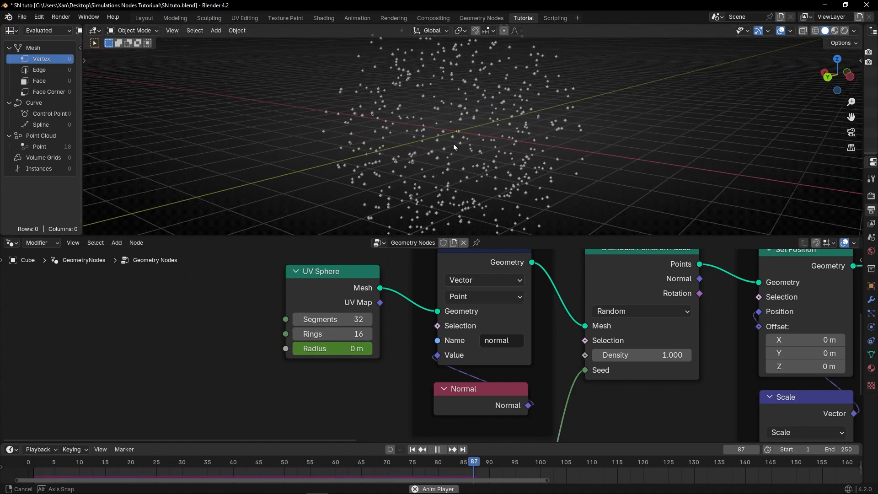
{"action": "key", "text": "space"}
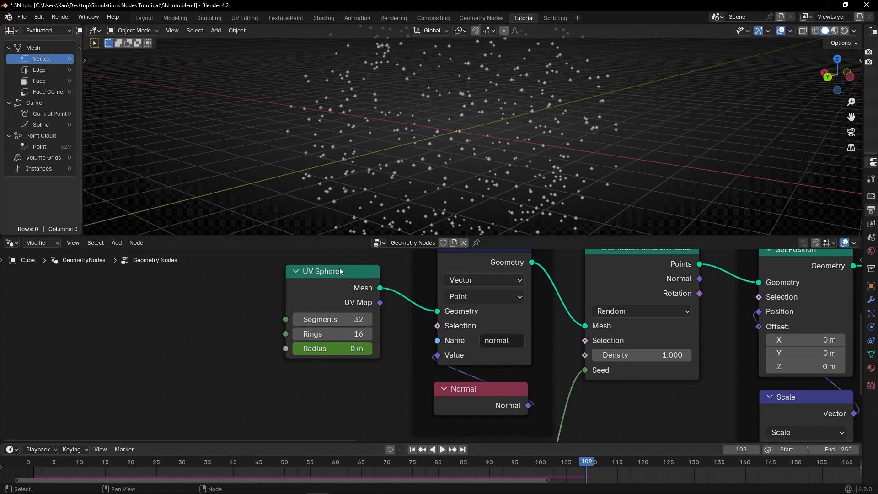
{"action": "scroll", "coordinate": [348, 348], "scroll_direction": "down", "scroll_amount": 2}
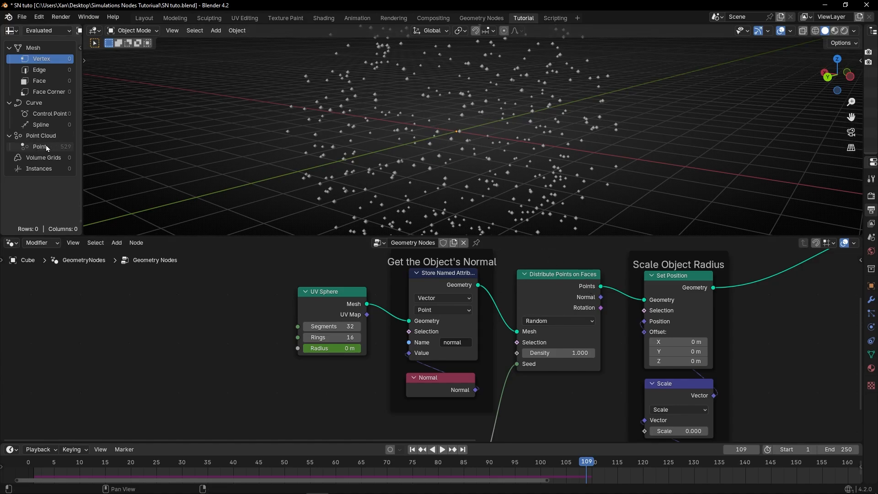
{"action": "key", "text": "space"}
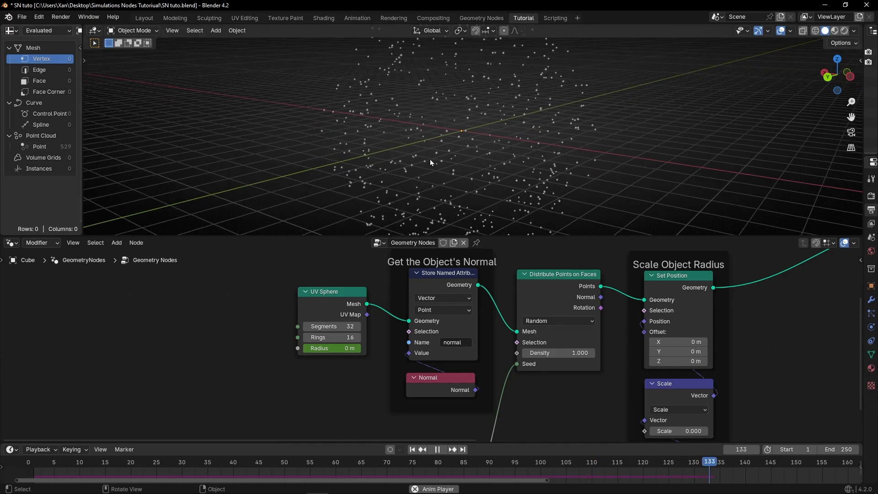
{"action": "middle_click_drag", "start_coordinate": [430, 160], "coordinate": [453, 154]}
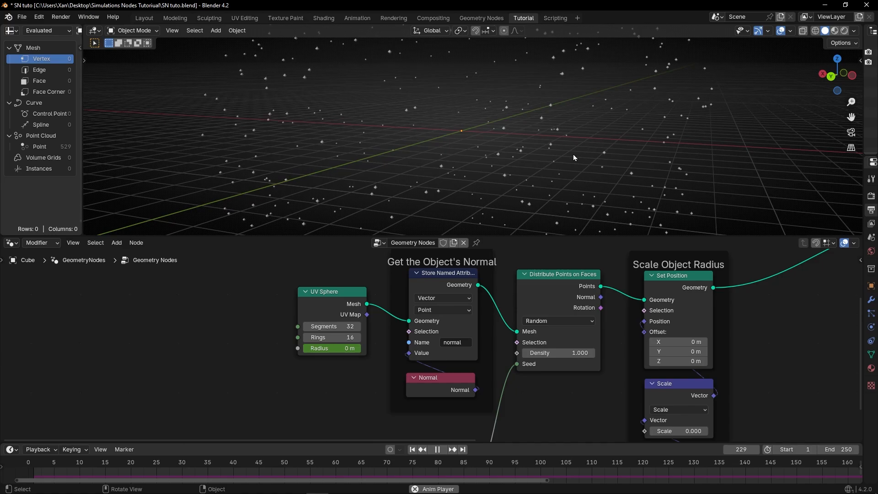
{"action": "key", "text": "space"}
Step: Review the node setup from the UV Sphere through the Scale Object Radius frame to the Use Normal direction and Velocity frames
{"action": "scroll", "coordinate": [458, 340], "scroll_direction": "down", "scroll_amount": 3}
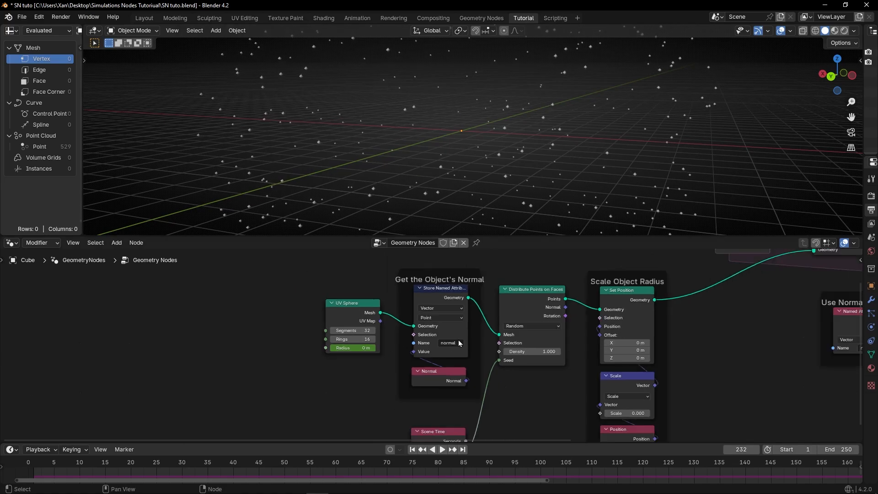
{"action": "scroll", "coordinate": [525, 316], "scroll_direction": "down", "scroll_amount": 1}
{"action": "middle_click_drag", "start_coordinate": [525, 317], "coordinate": [330, 322]}
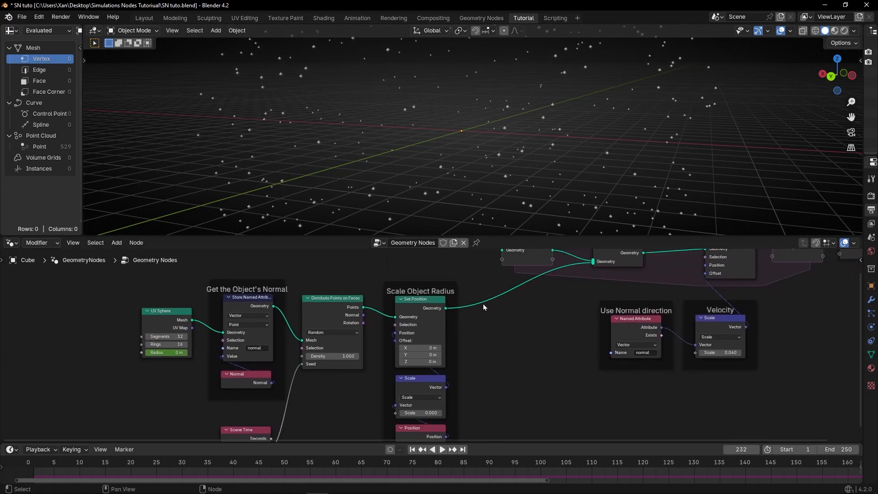
{"action": "scroll", "coordinate": [483, 303], "scroll_direction": "down", "scroll_amount": 1}
{"action": "middle_click_drag", "start_coordinate": [356, 375], "coordinate": [357, 349]}
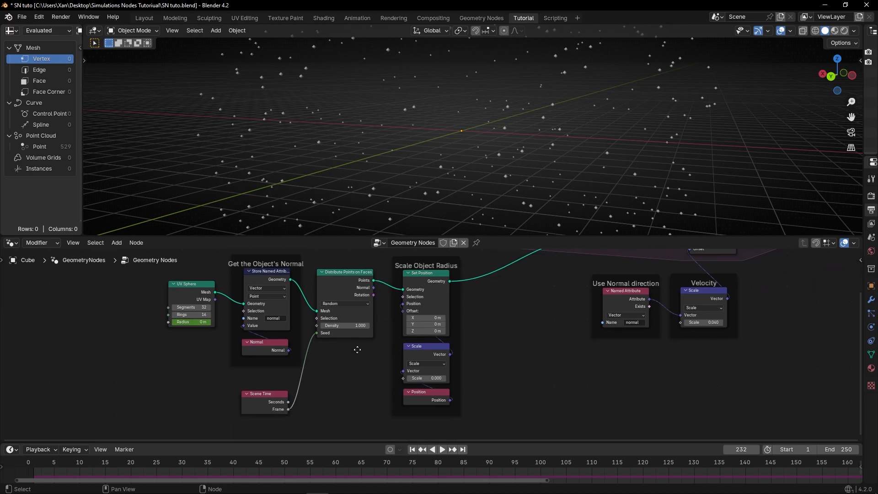
{"action": "middle_click_drag", "start_coordinate": [495, 339], "coordinate": [491, 364]}
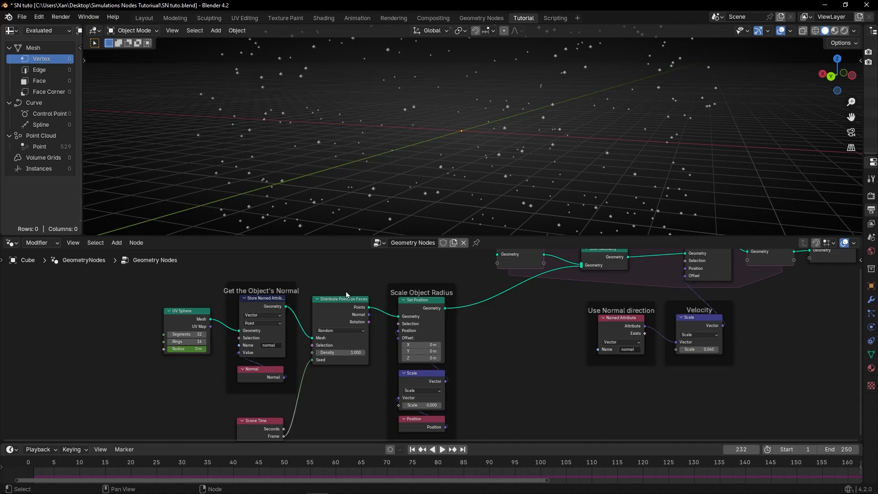
Step: Return to frame 1 and replay the simulation, examining the expanding particles from several angles
{"action": "scroll", "coordinate": [243, 334], "scroll_direction": "up", "scroll_amount": 2}
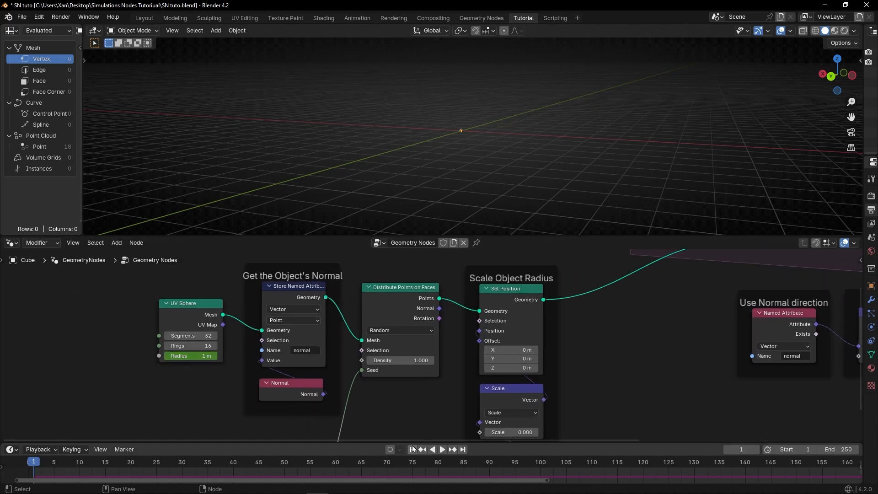
{"action": "key", "text": "space"}
{"action": "middle_click_drag", "start_coordinate": [436, 192], "coordinate": [507, 162]}
{"action": "middle_click_drag", "start_coordinate": [484, 128], "coordinate": [457, 126]}
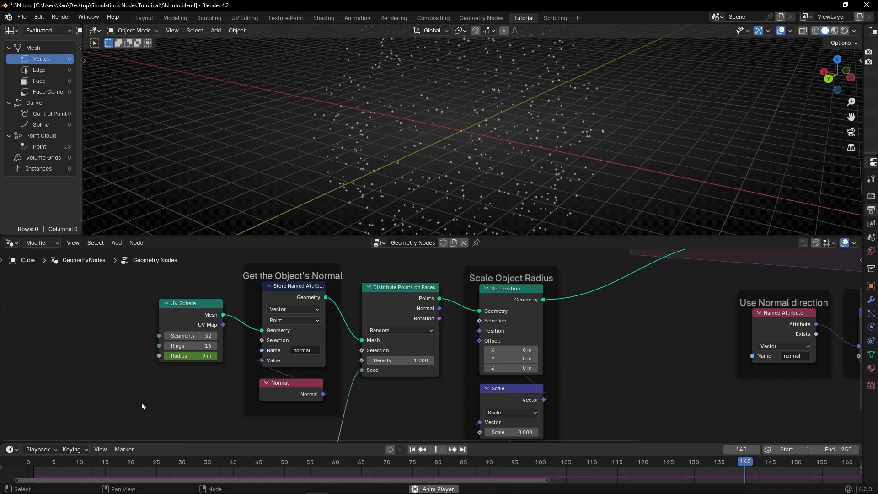
{"action": "middle_click_drag", "start_coordinate": [473, 191], "coordinate": [542, 171]}
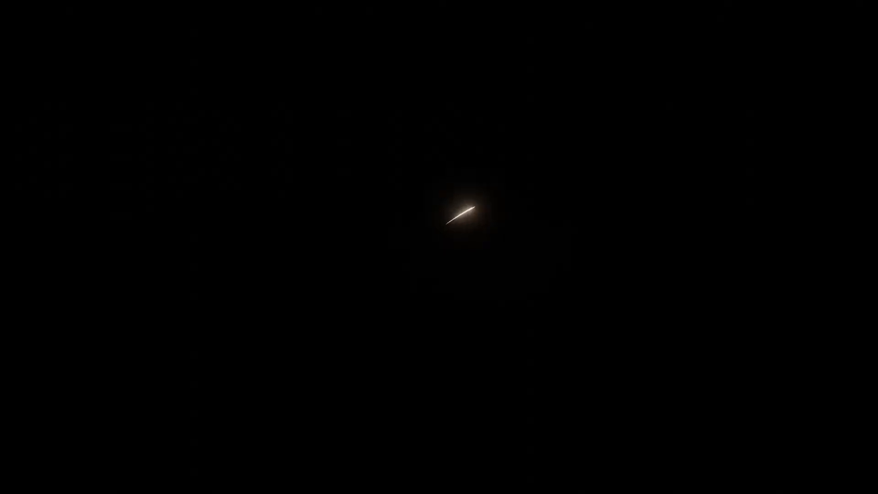